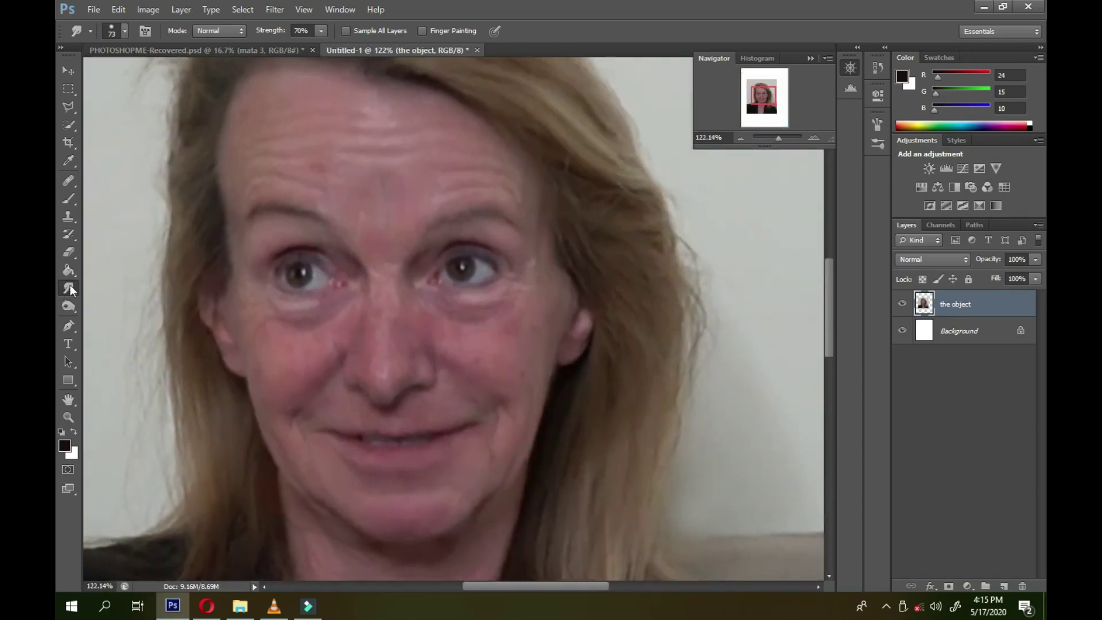
# - Smudge the forehead wrinkles with the Smudge Tool and a textured brush preset
pyautogui.rightClick(70, 290)
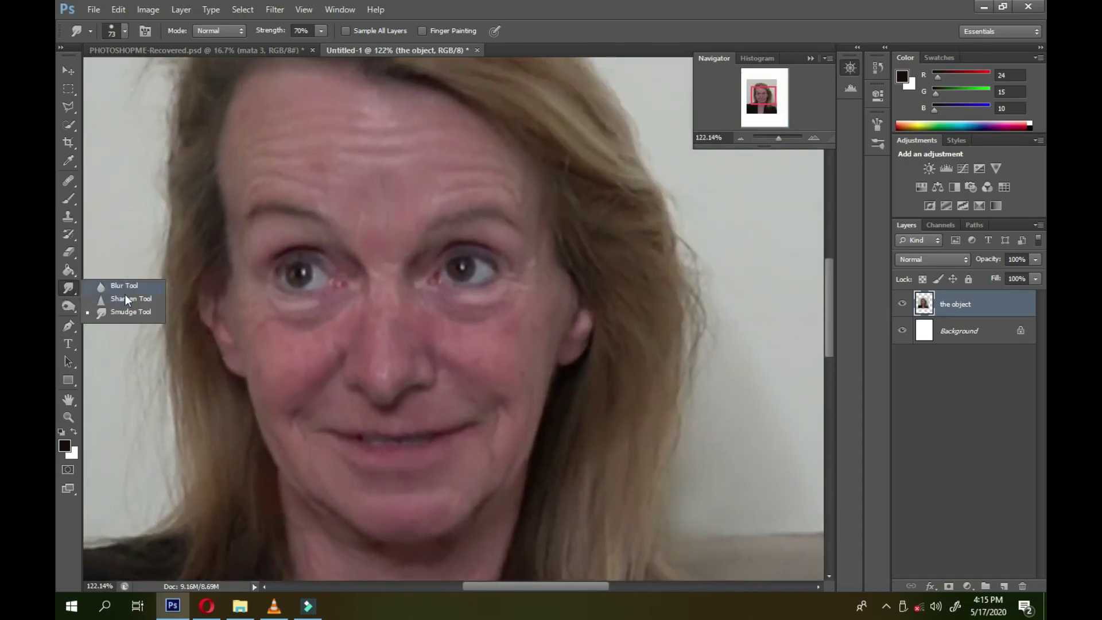
pyautogui.click(129, 307)
pyautogui.rightClick(417, 186)
pyautogui.scroll(-1, 565, 320)
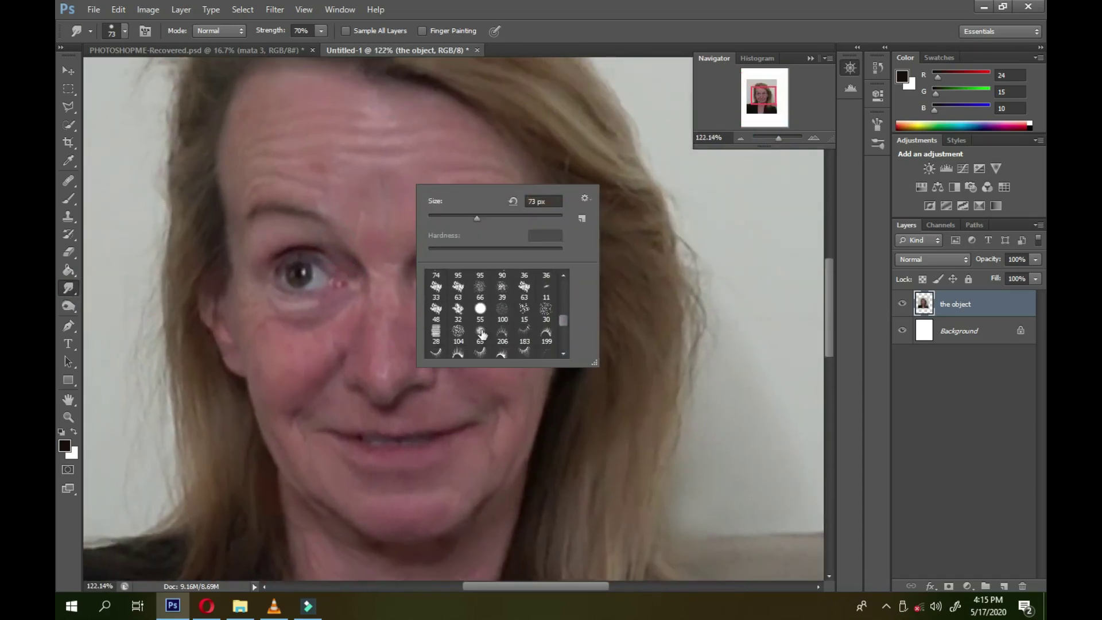
pyautogui.click(351, 176)
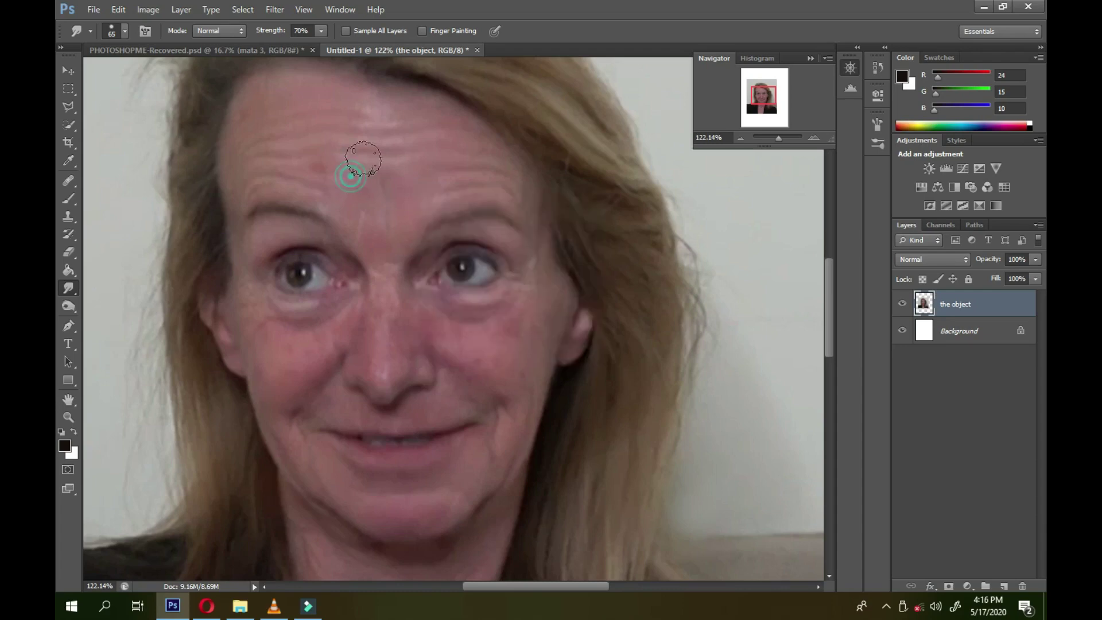
pyautogui.moveTo(352, 229); pyautogui.dragTo(350, 284)
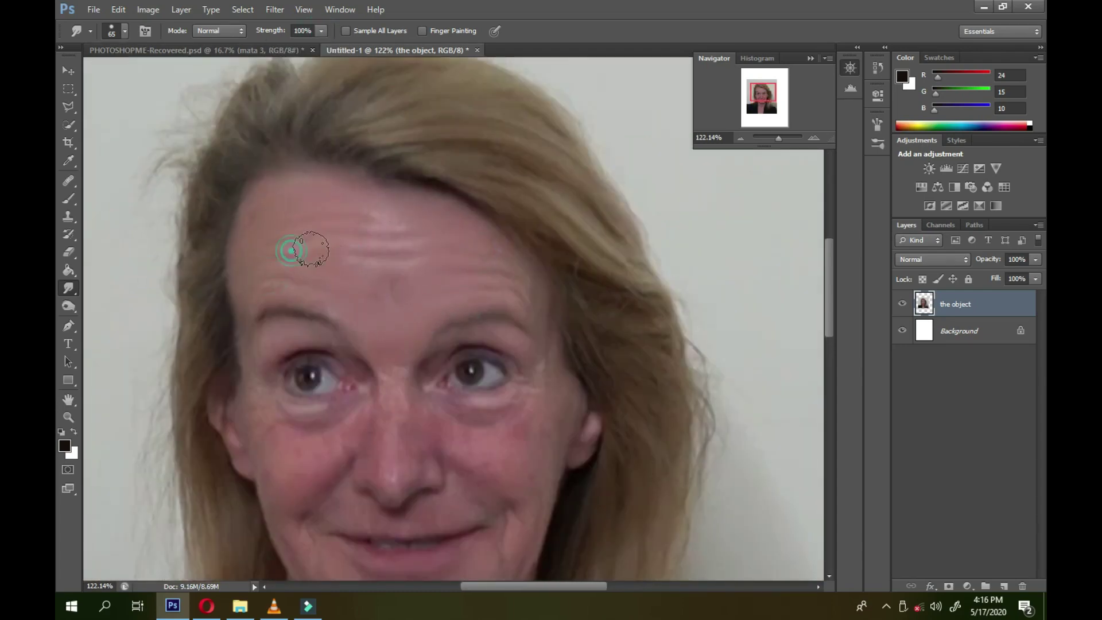
pyautogui.rightClick(503, 262)
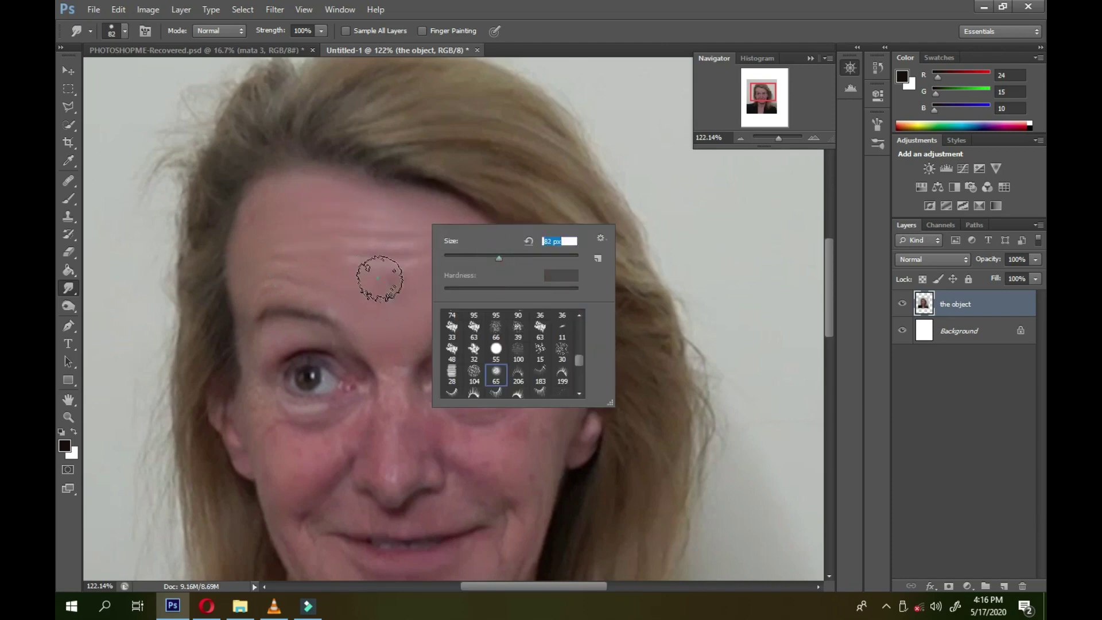
pyautogui.click(379, 279)
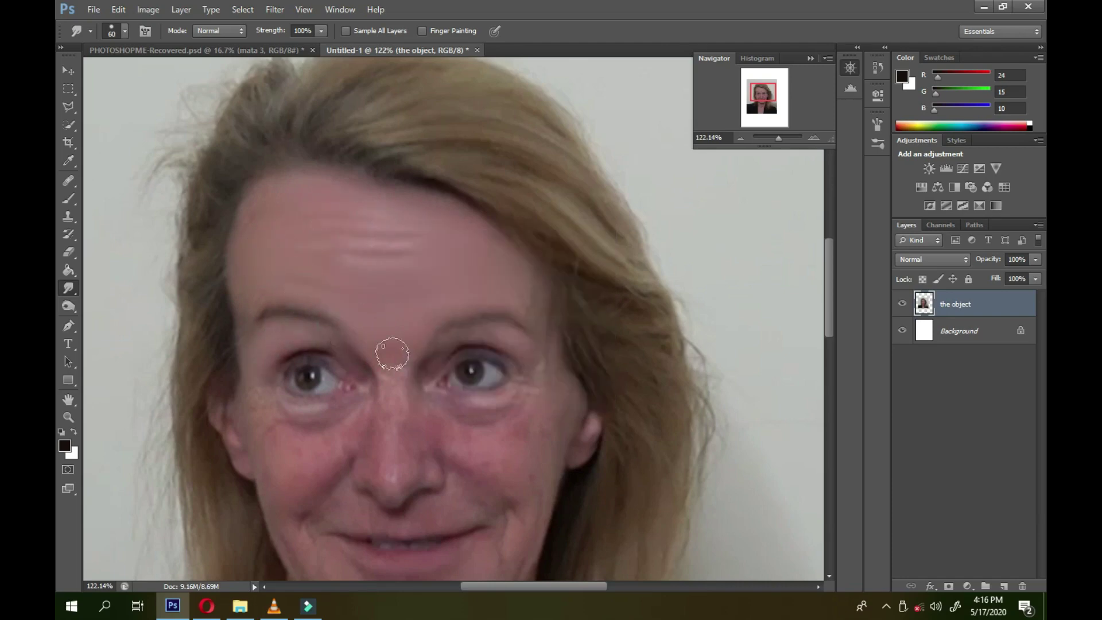
pyautogui.moveTo(250, 358); pyautogui.dragTo(304, 298)
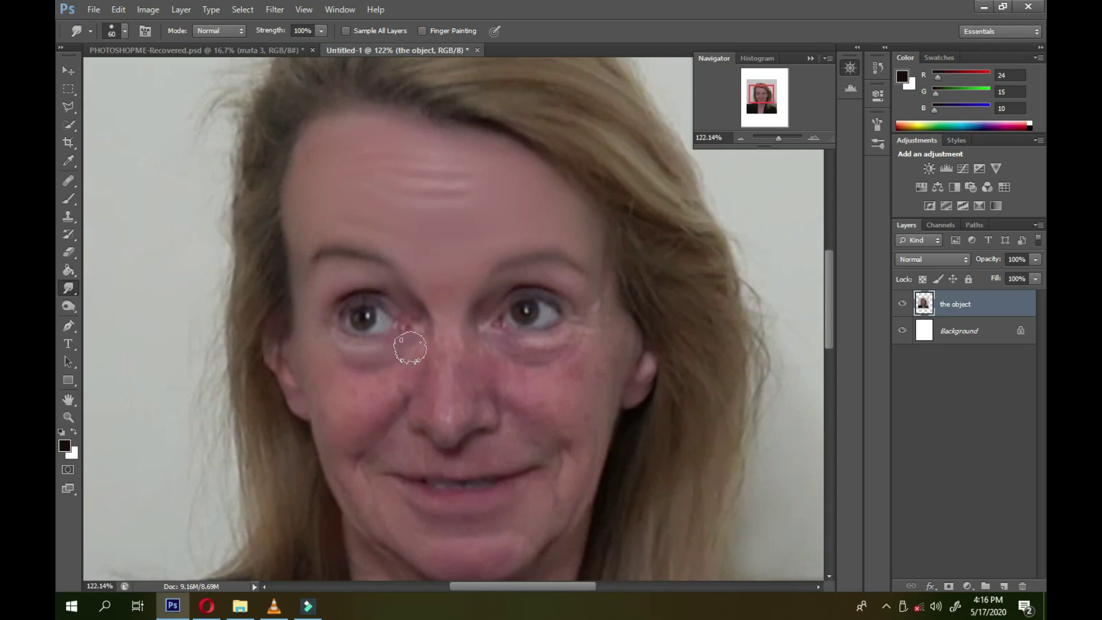
# - Smudge between the eyes at 39 px and beside the eye and cheek at 57 px
pyautogui.rightClick(414, 239)
pyautogui.moveTo(459, 256); pyautogui.dragTo(443, 256)
pyautogui.click(401, 291)
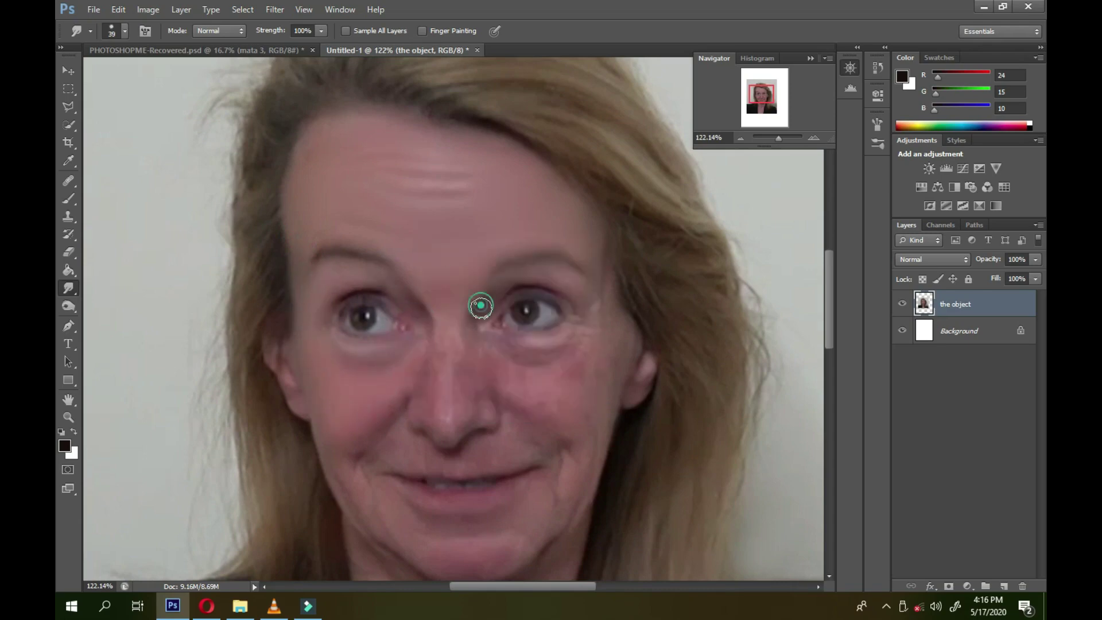
pyautogui.rightClick(602, 247)
pyautogui.moveTo(631, 255); pyautogui.dragTo(645, 256)
pyautogui.click(605, 258)
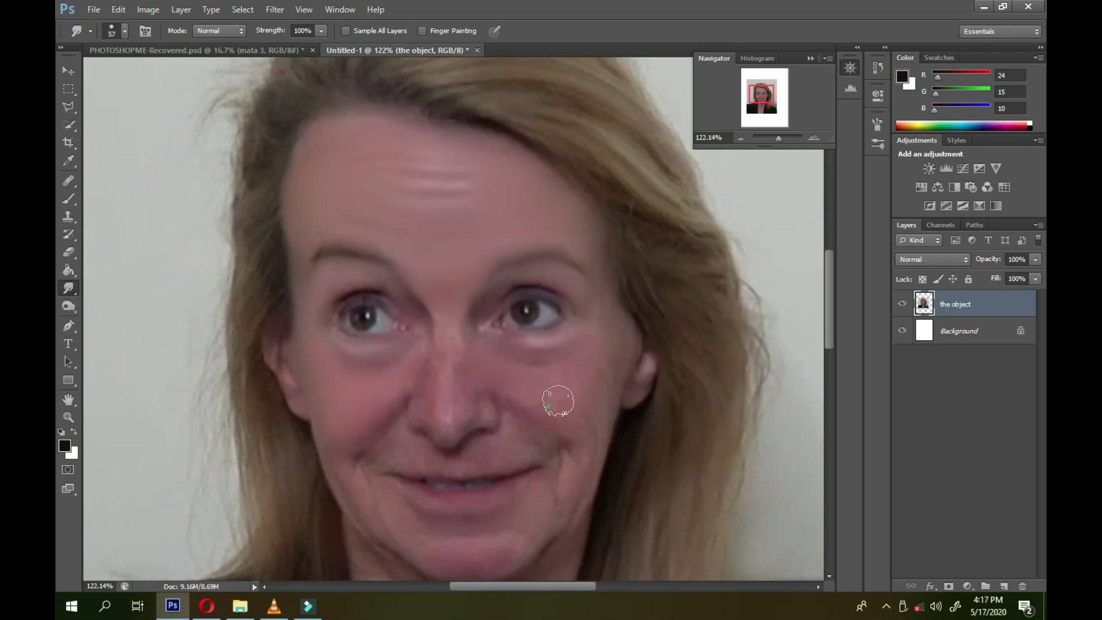
pyautogui.moveTo(588, 432); pyautogui.dragTo(572, 321)
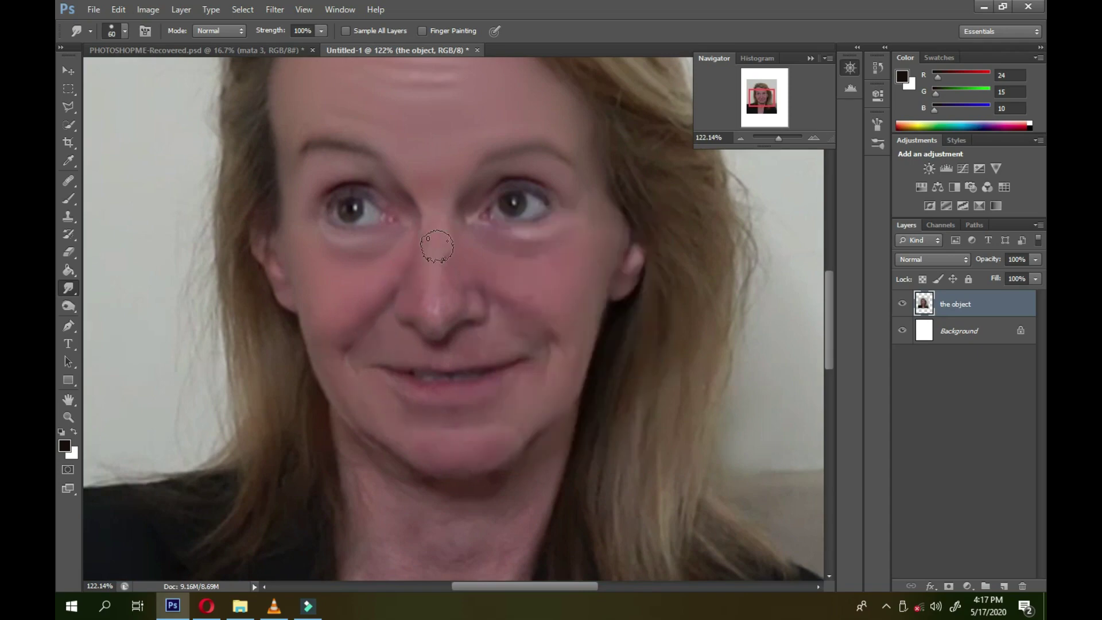
pyautogui.rightClick(611, 238)
pyautogui.moveTo(649, 252); pyautogui.dragTo(635, 253)
pyautogui.click(487, 235)
# - Zoom in on the mouth and stretch the right lip corner outward with a 34 px brush
pyautogui.moveTo(779, 138); pyautogui.dragTo(784, 139)
pyautogui.rightClick(545, 221)
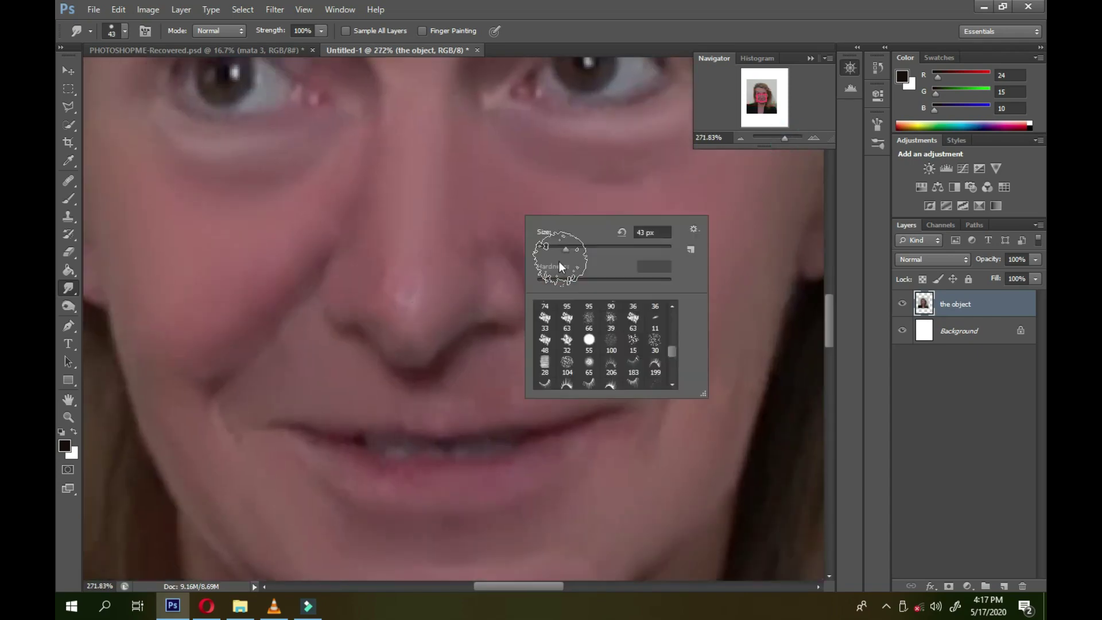
pyautogui.moveTo(620, 235); pyautogui.dragTo(597, 235)
pyautogui.click(371, 373)
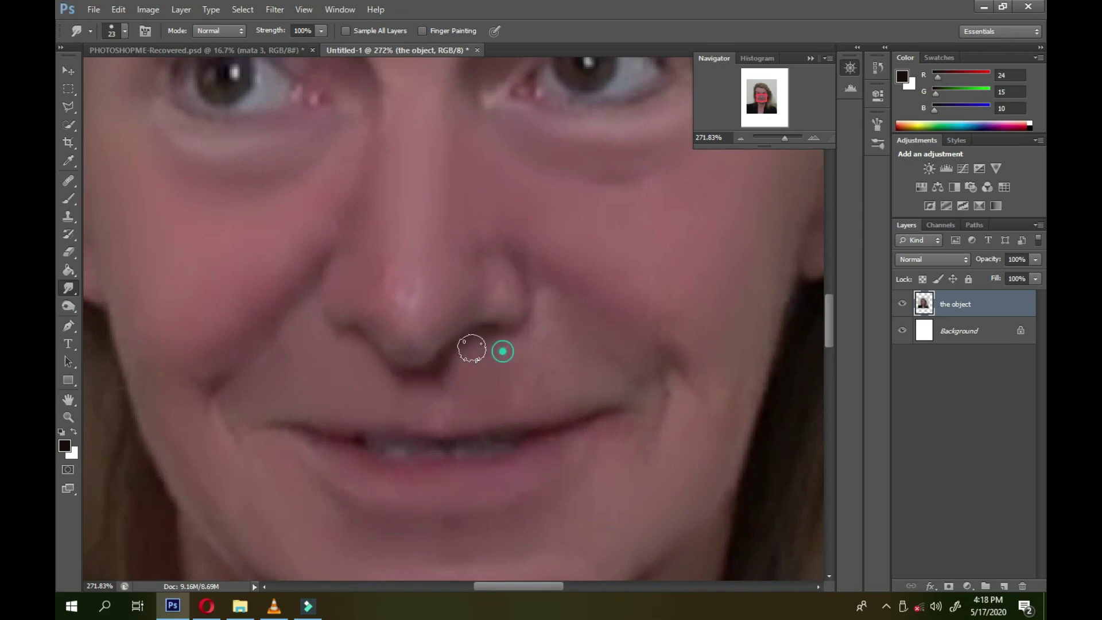
pyautogui.rightClick(499, 305)
pyautogui.moveTo(614, 330); pyautogui.dragTo(631, 329)
pyautogui.press('Return')
pyautogui.moveTo(607, 397); pyautogui.dragTo(611, 442)
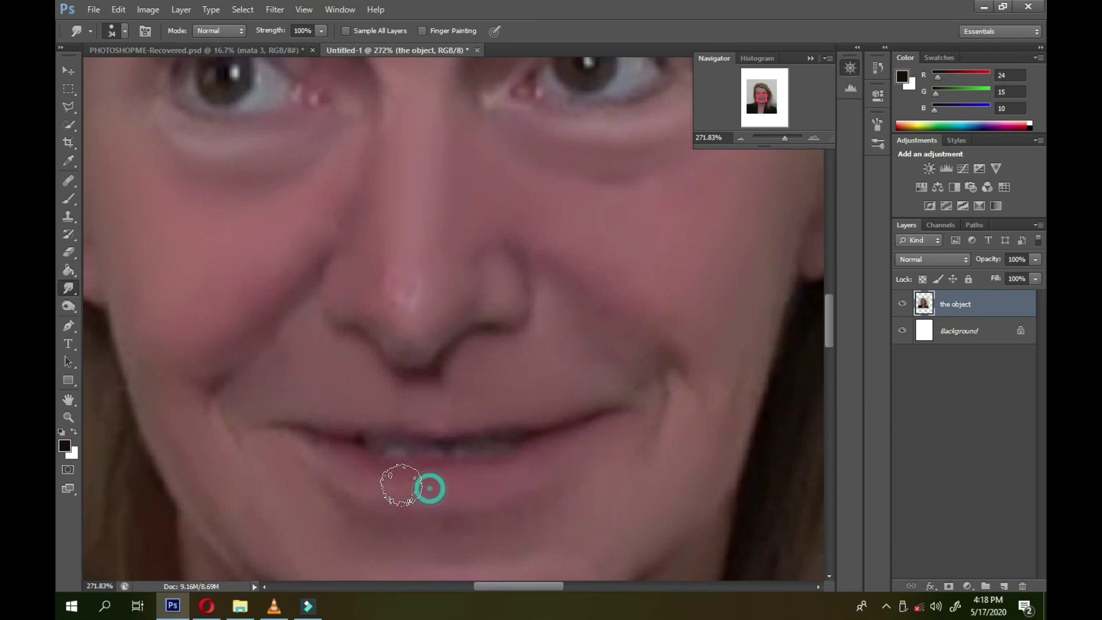
# - Zoom out and pan to show the whole face and shoulders
pyautogui.moveTo(784, 138); pyautogui.dragTo(781, 138)
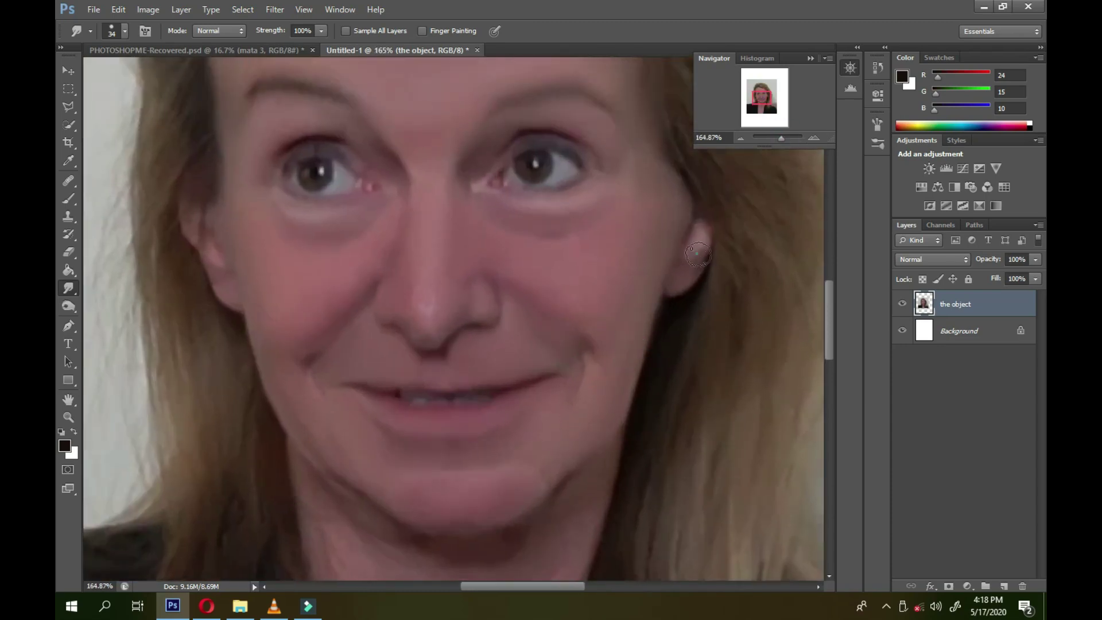
pyautogui.scroll(3, 697, 253)
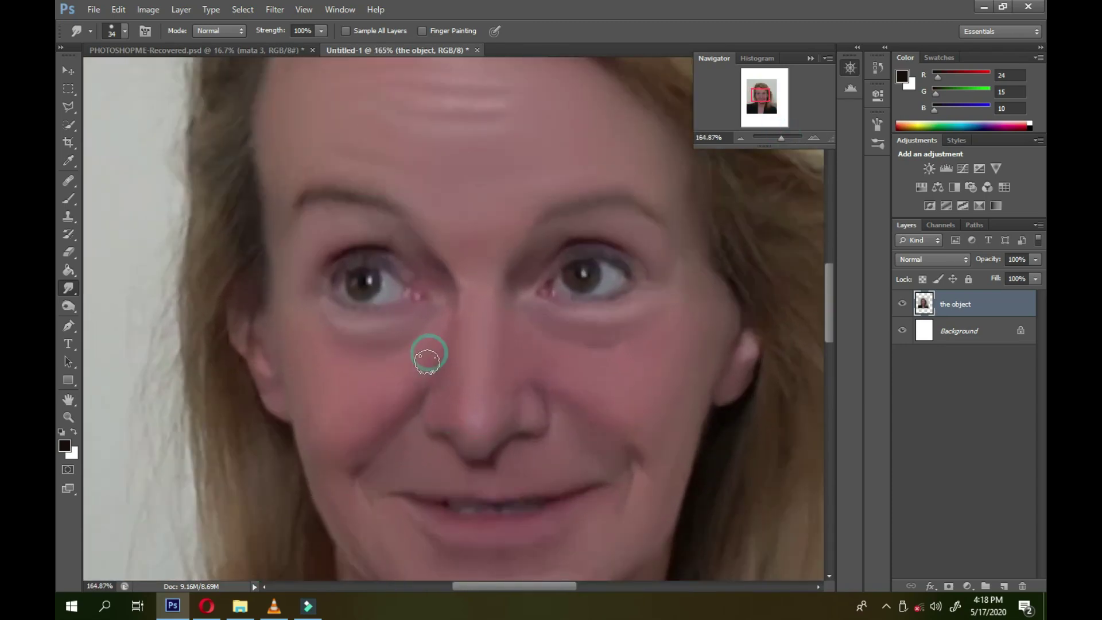
pyautogui.moveTo(784, 139); pyautogui.dragTo(778, 138)
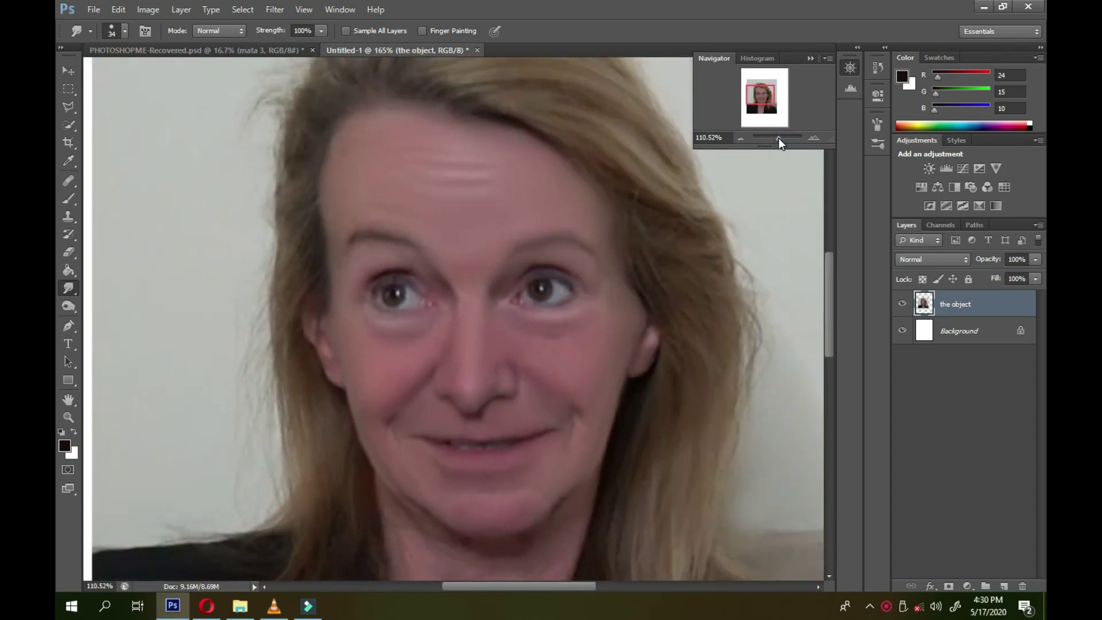
pyautogui.scroll(-1, 493, 216)
pyautogui.scroll(-1, 492, 217)
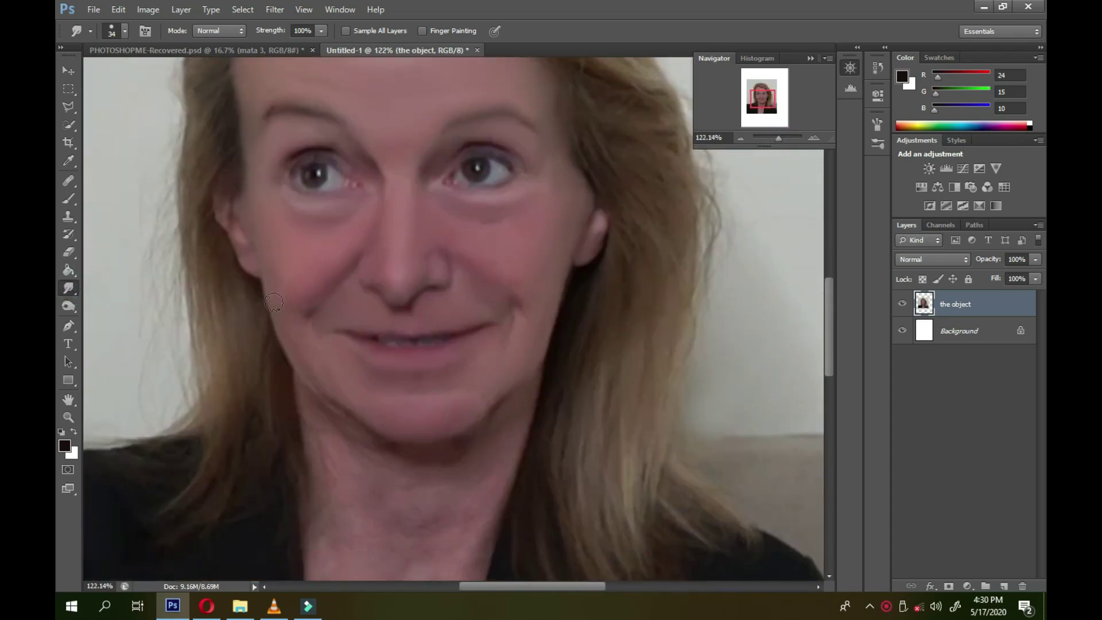
pyautogui.hscroll(-2, 274, 302)
pyautogui.scroll(2, 327, 275)
# - Copy a rectangular selection of the lower face onto a new layer
pyautogui.click(69, 89)
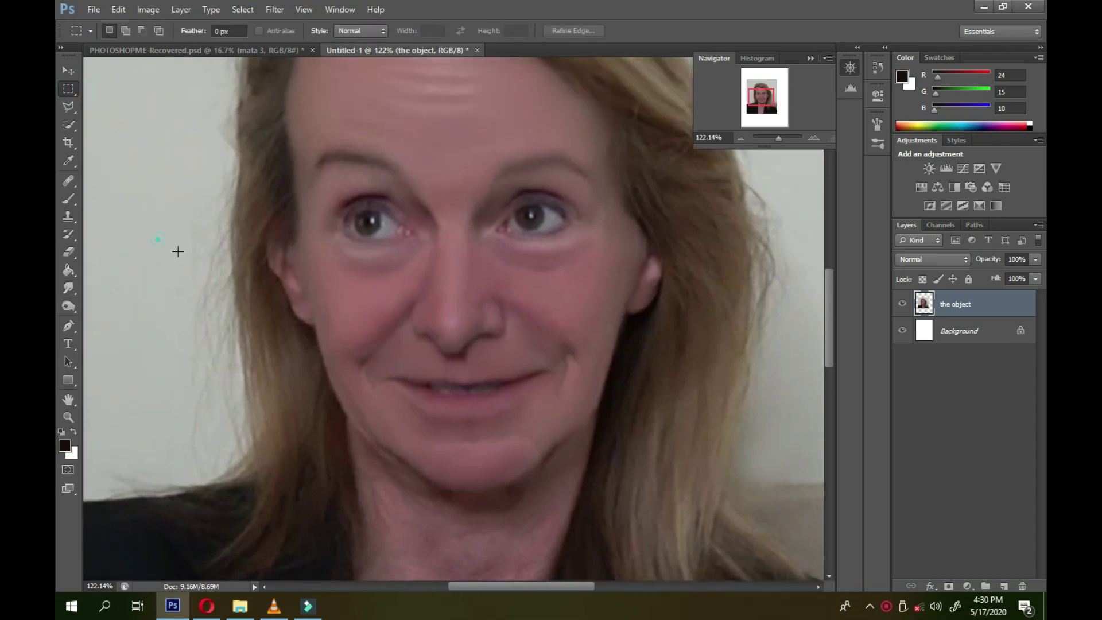
pyautogui.scroll(-2, 652, 492)
pyautogui.moveTo(145, 205); pyautogui.dragTo(752, 534)
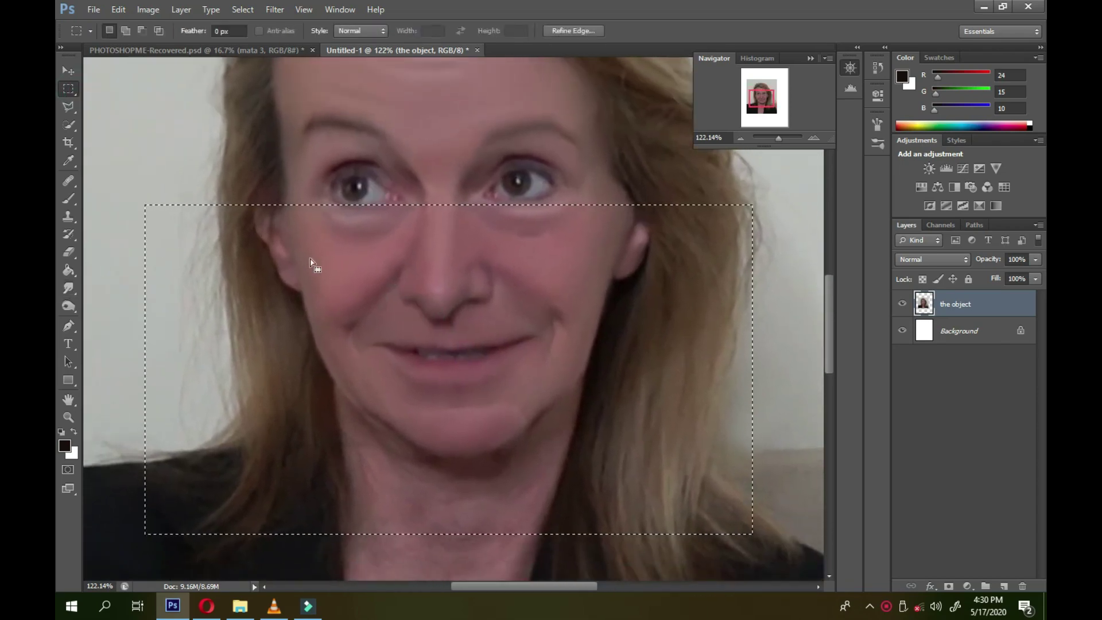
pyautogui.hotkey('ctrl', 'j')
pyautogui.write('lips')
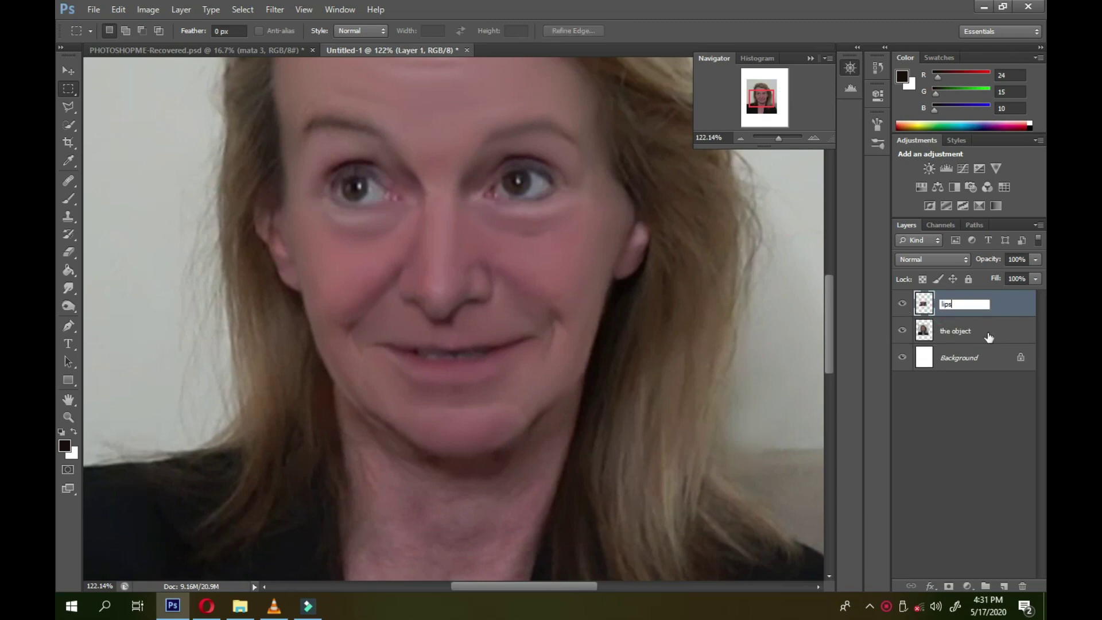
# - Warp the new layer, bulging the lower sides and lifting the chin and top edge
pyautogui.hotkey('ctrl', 't')
pyautogui.click(705, 30)
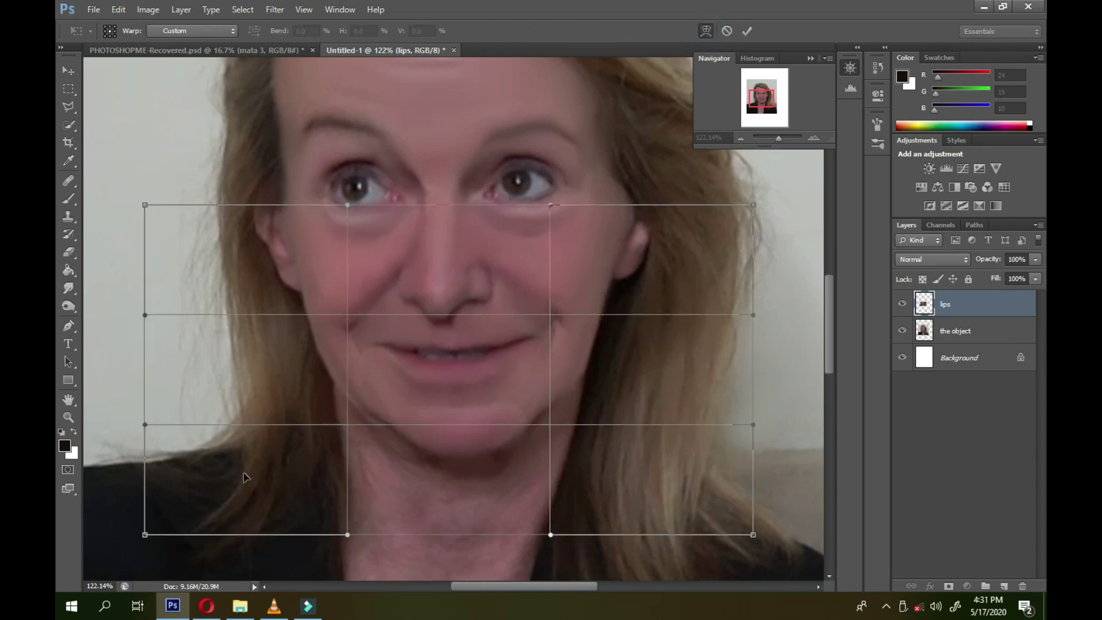
pyautogui.moveTo(246, 477); pyautogui.dragTo(230, 485)
pyautogui.moveTo(627, 484); pyautogui.dragTo(660, 477)
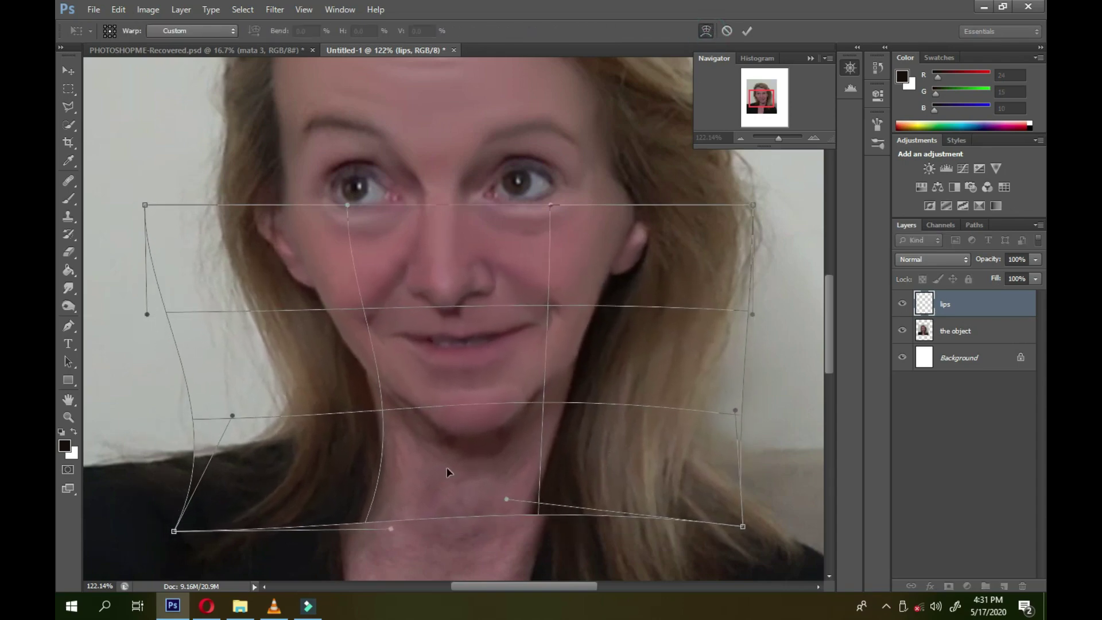
pyautogui.moveTo(448, 471); pyautogui.dragTo(431, 439)
pyautogui.moveTo(445, 344); pyautogui.dragTo(446, 336)
pyautogui.moveTo(449, 206); pyautogui.dragTo(450, 193)
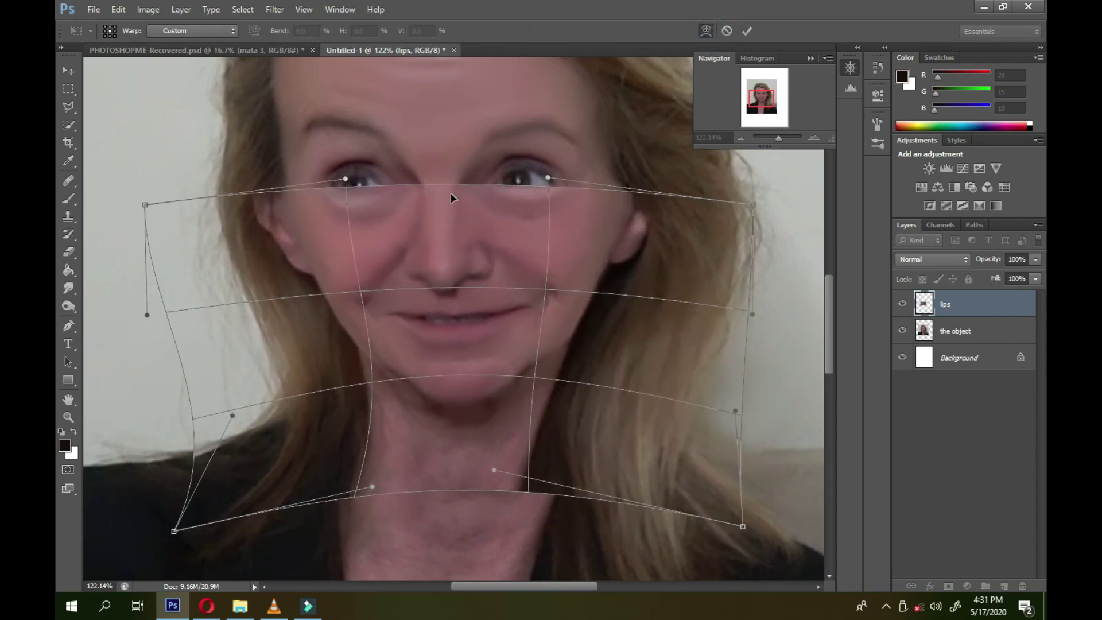
# - Raise the top corners, push both sides further outward, and commit the warp
pyautogui.moveTo(145, 204); pyautogui.dragTo(156, 184)
pyautogui.moveTo(244, 354); pyautogui.dragTo(225, 363)
pyautogui.moveTo(660, 348); pyautogui.dragTo(683, 356)
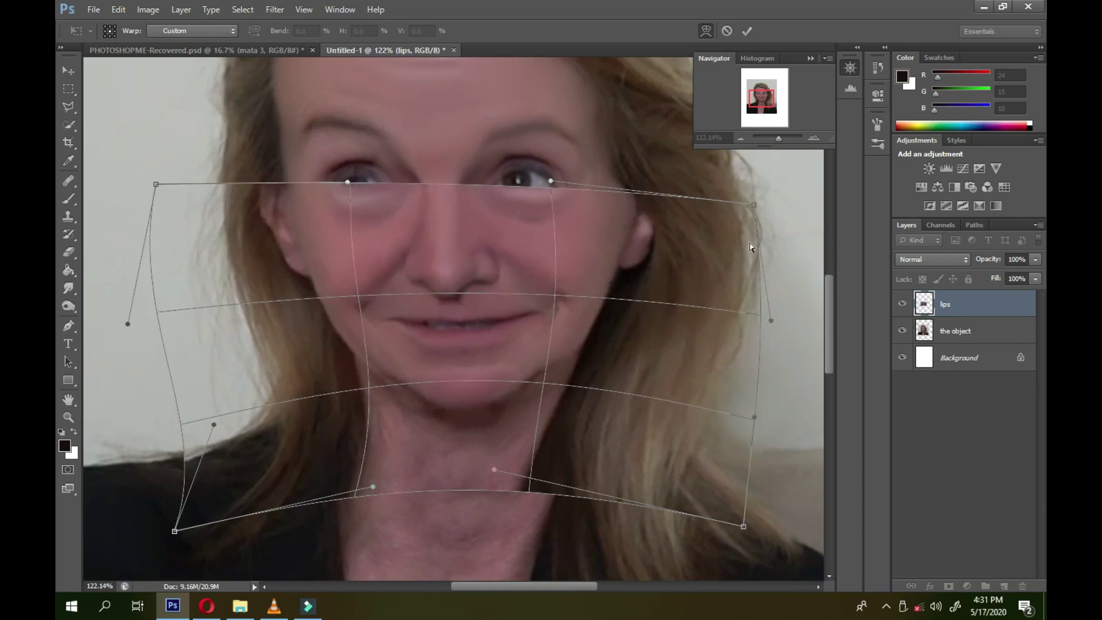
pyautogui.moveTo(753, 204); pyautogui.dragTo(720, 179)
pyautogui.scroll(2, 655, 218)
pyautogui.hscroll(2, 517, 344)
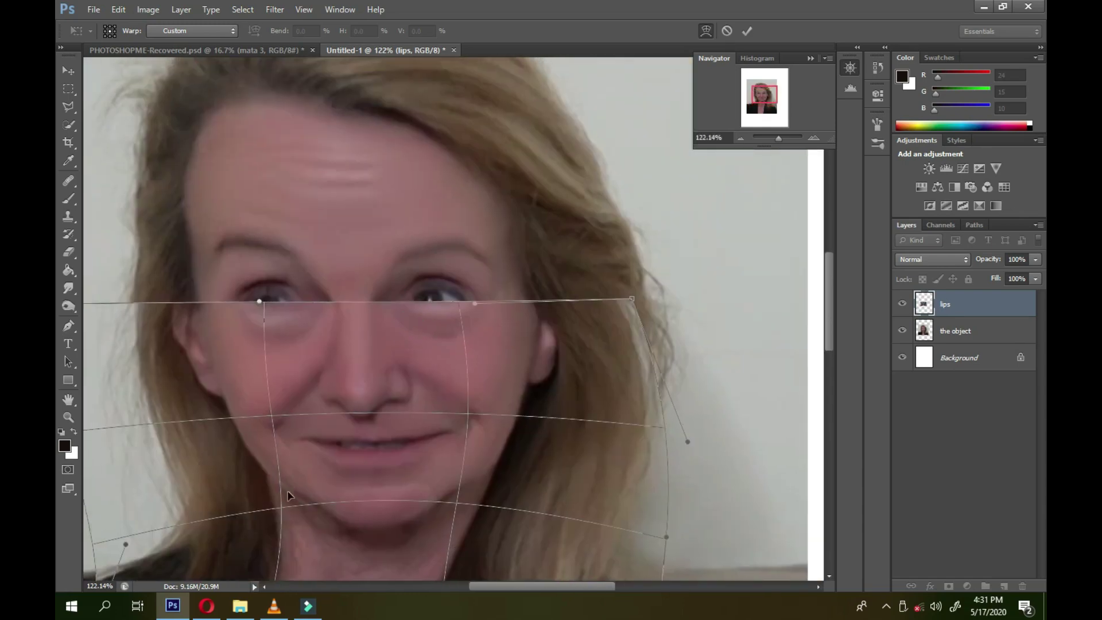
pyautogui.scroll(-1, 346, 474)
pyautogui.scroll(2, 428, 281)
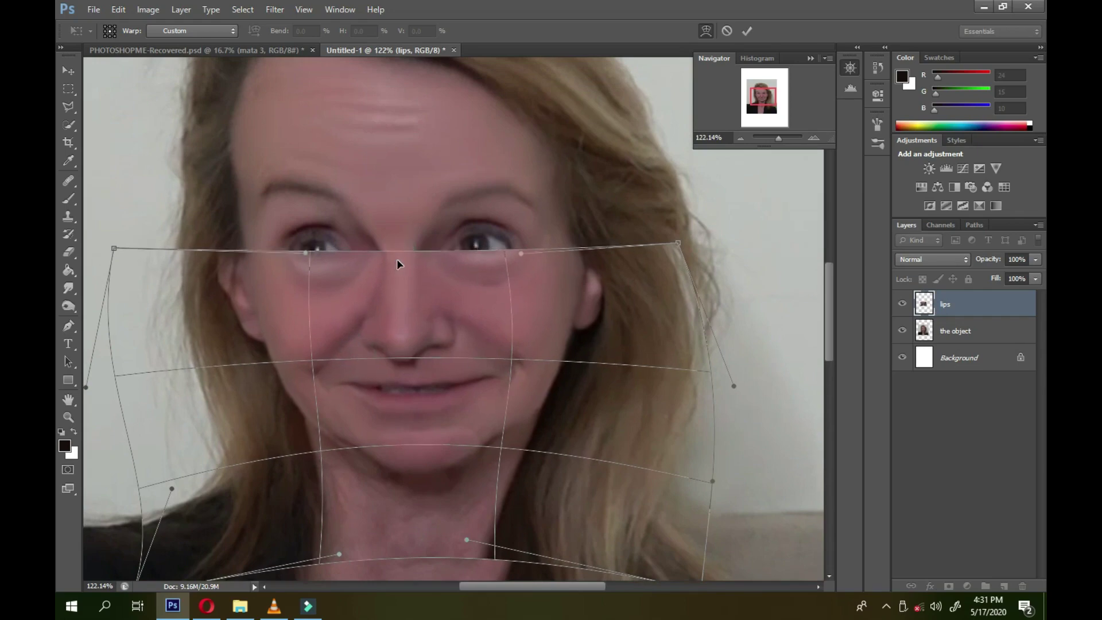
pyautogui.press('Return')
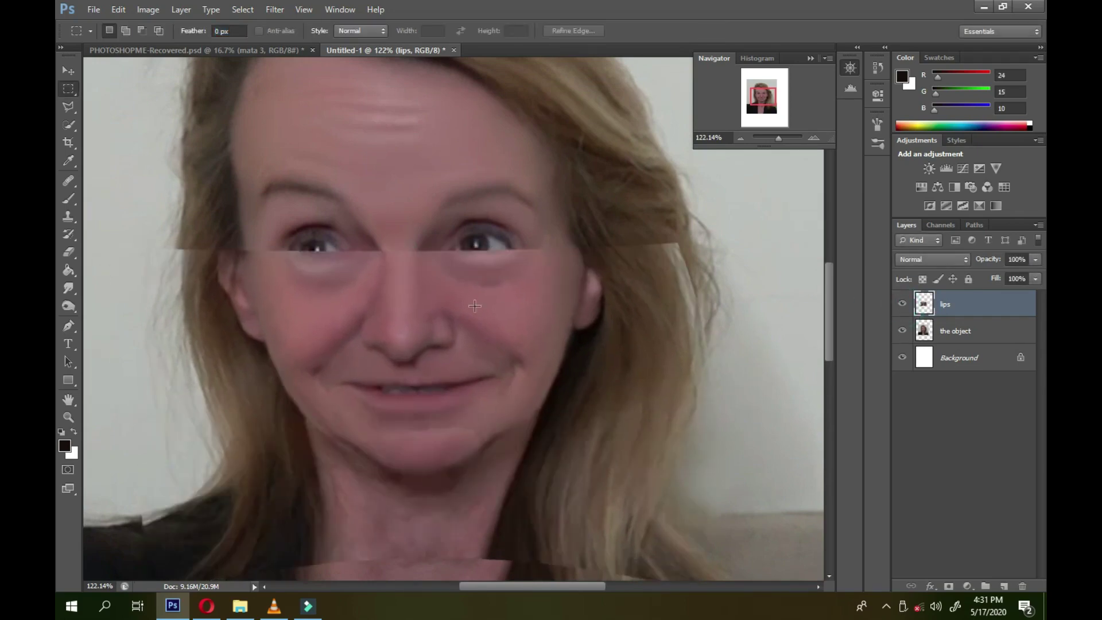
# - Erase the lips layer over both eyes and the neck with a 71 px eraser
pyautogui.click(70, 252)
pyautogui.rightClick(255, 225)
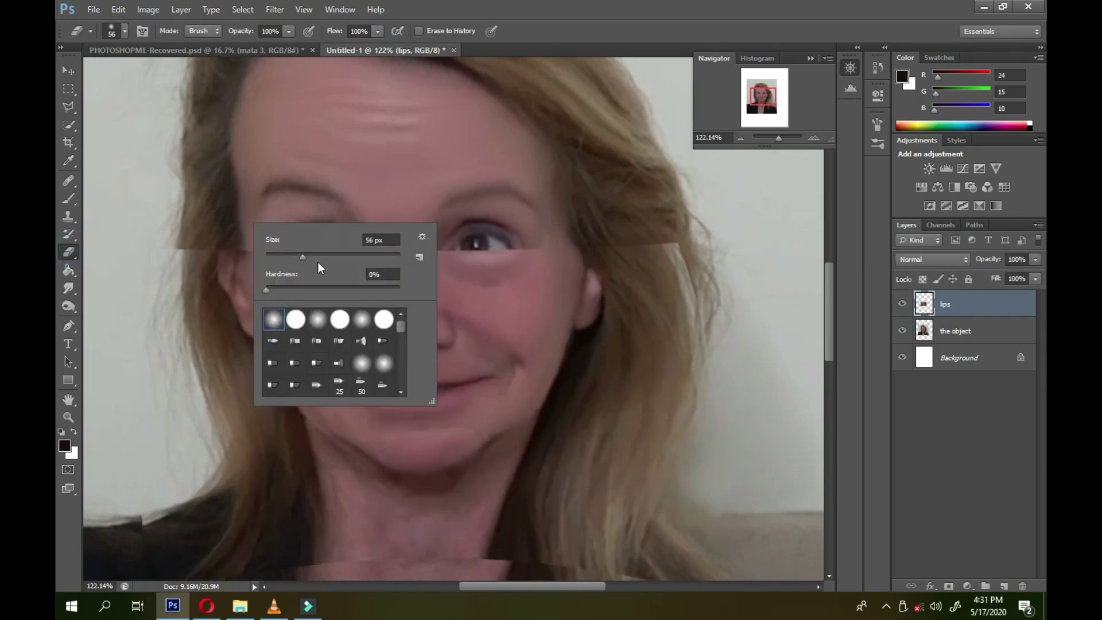
pyautogui.moveTo(302, 256); pyautogui.dragTo(313, 256)
pyautogui.press('Return')
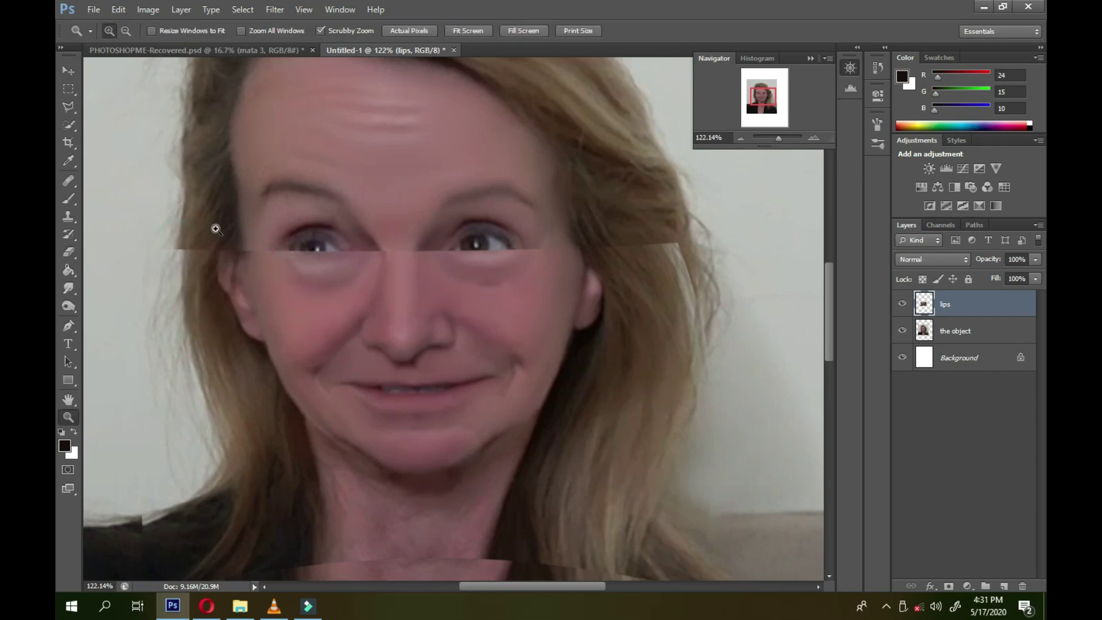
pyautogui.moveTo(277, 256); pyautogui.dragTo(303, 262)
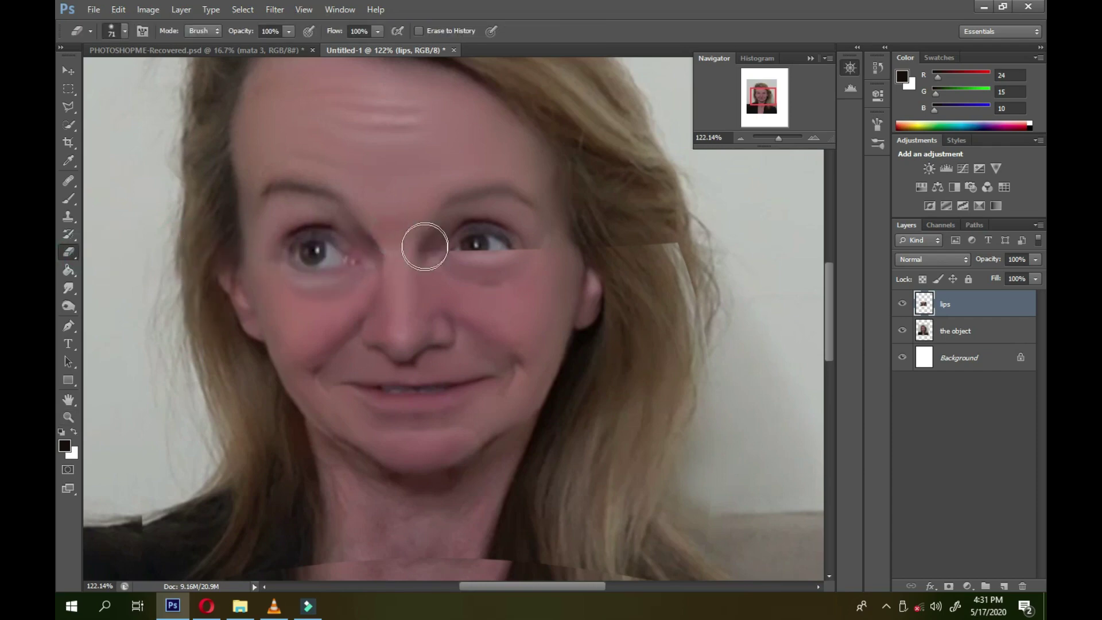
pyautogui.moveTo(424, 247)
pyautogui.mouseDown()
pyautogui.moveTo(582, 239)
pyautogui.moveTo(703, 303)
pyautogui.mouseUp()
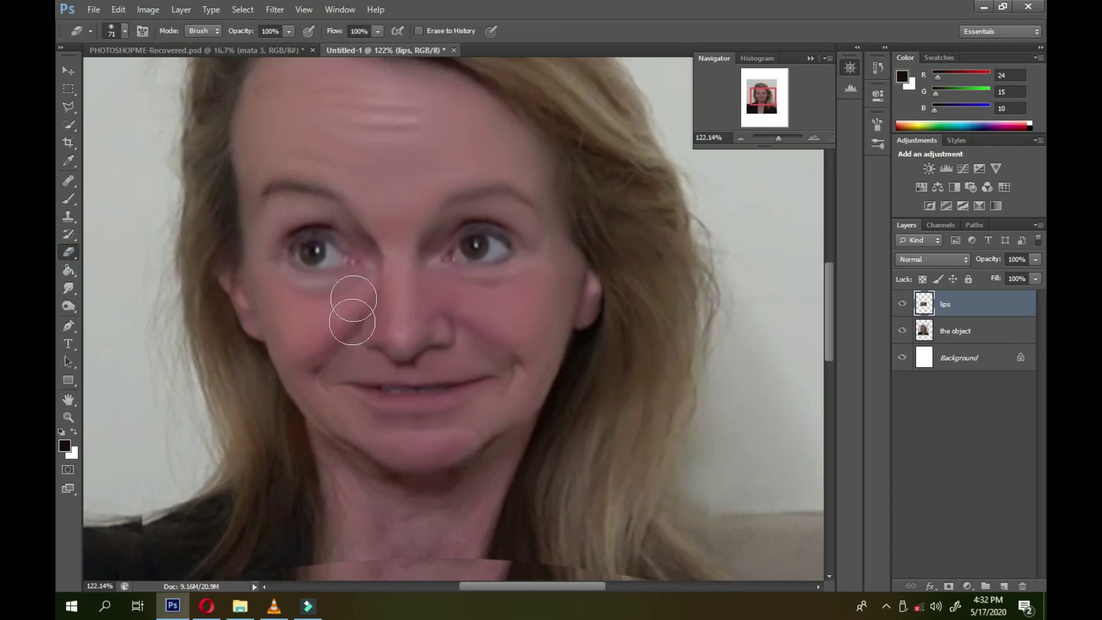
pyautogui.moveTo(455, 556); pyautogui.dragTo(455, 556)
pyautogui.click(901, 304)
pyautogui.click(902, 303)
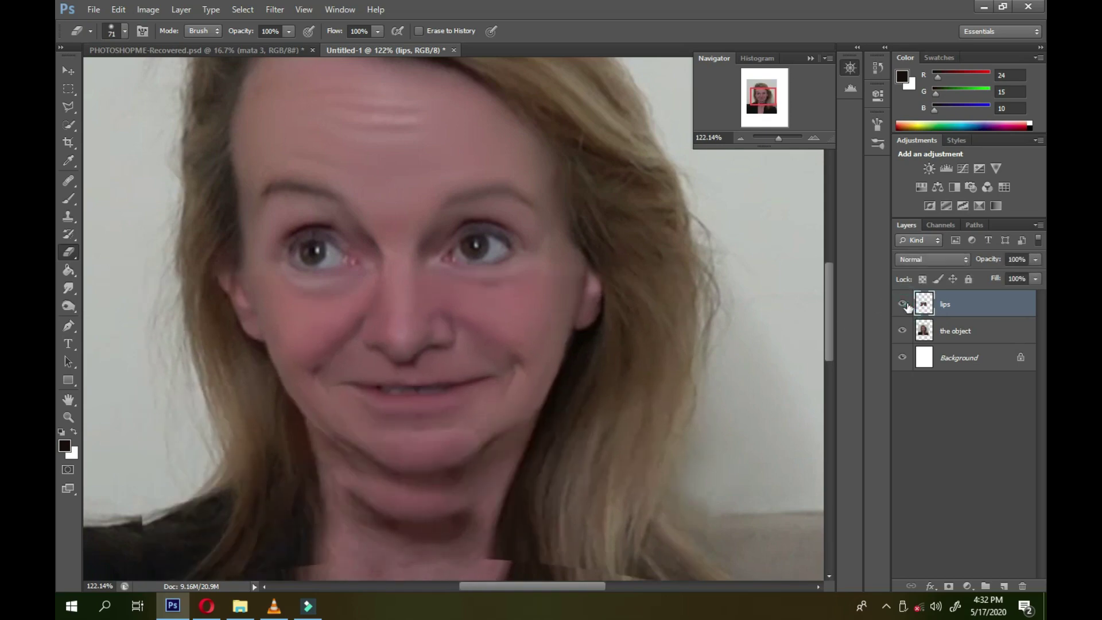
pyautogui.moveTo(778, 138); pyautogui.dragTo(779, 137)
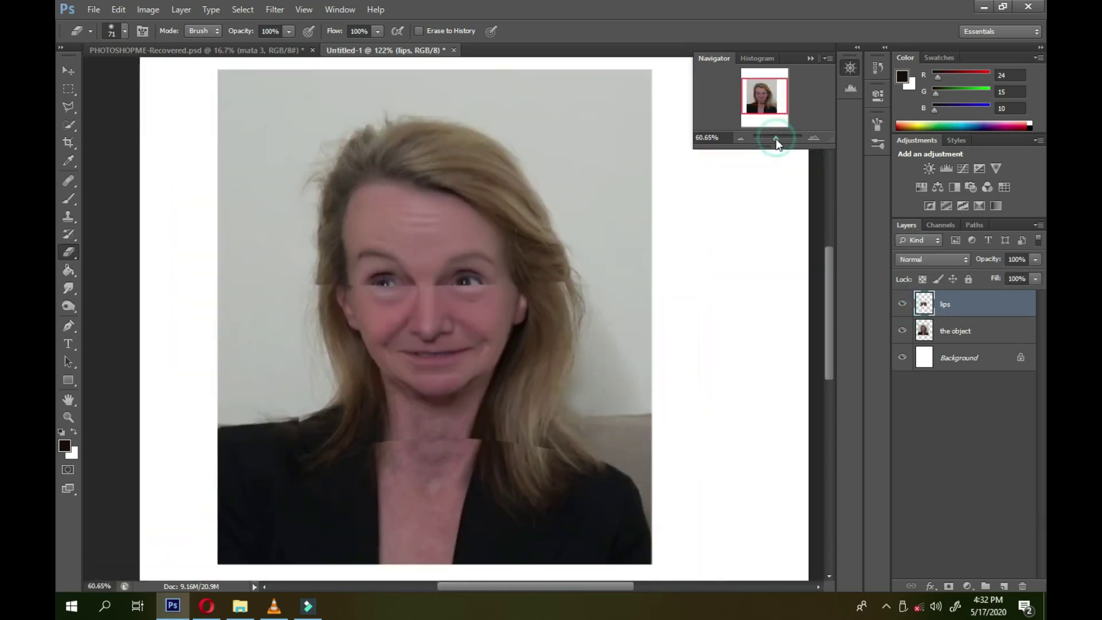
# - Warp the lips layer again so its edges fit the jaw and face, then commit
pyautogui.hotkey('ctrl', 't')
pyautogui.click(705, 30)
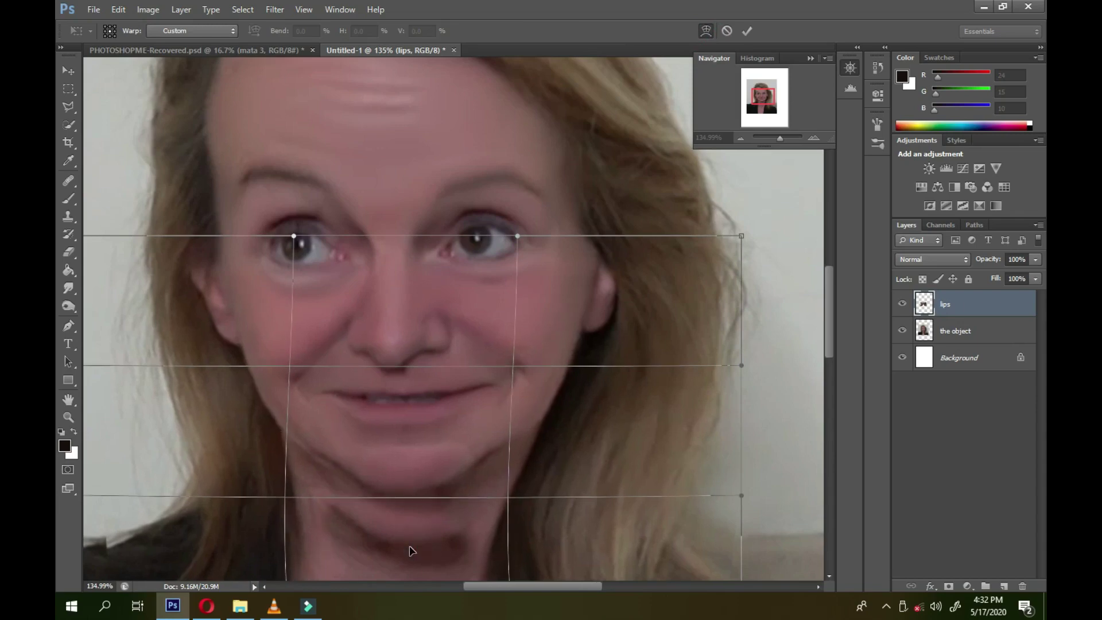
pyautogui.moveTo(498, 423); pyautogui.dragTo(485, 422)
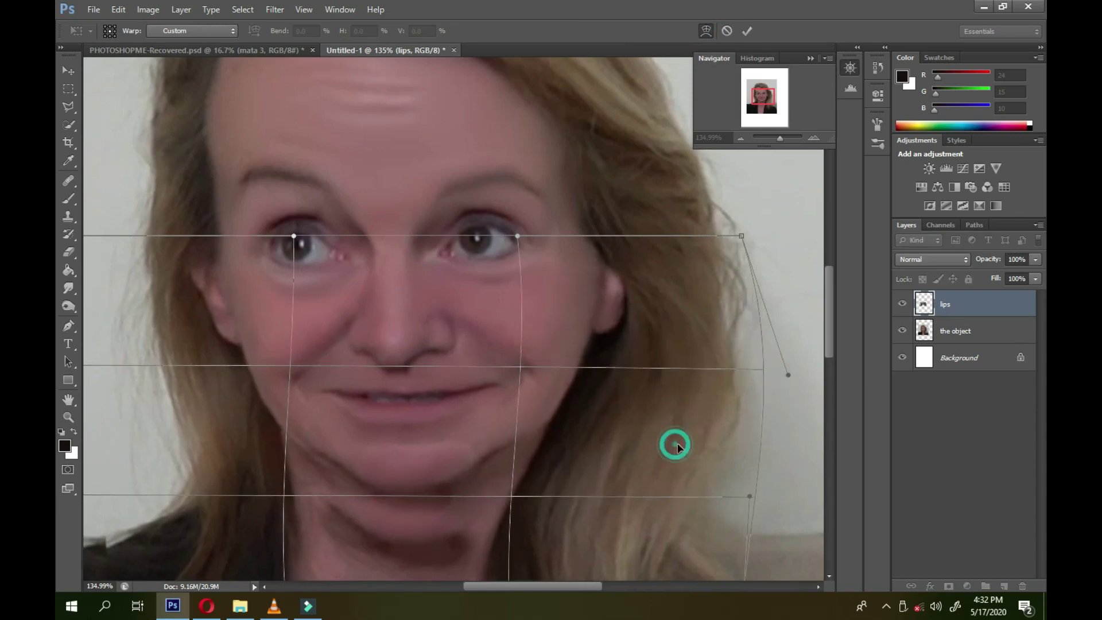
pyautogui.moveTo(741, 235); pyautogui.dragTo(717, 224)
pyautogui.moveTo(670, 475); pyautogui.dragTo(658, 474)
pyautogui.moveTo(291, 499); pyautogui.dragTo(305, 499)
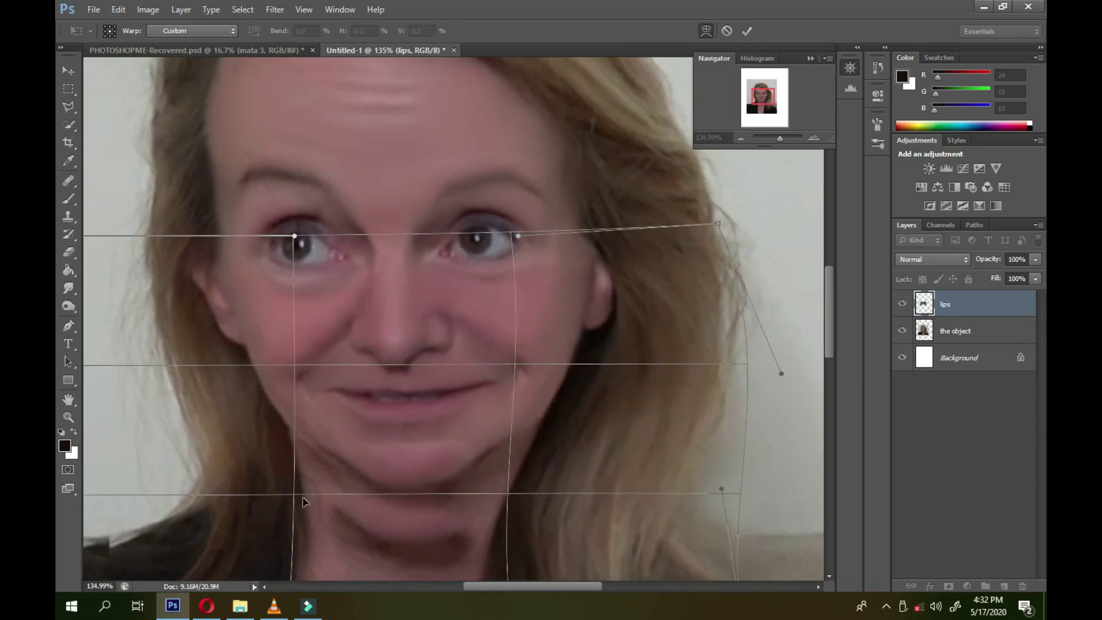
pyautogui.moveTo(445, 546); pyautogui.dragTo(360, 531)
pyautogui.press('Return')
# - Merge the lips layer down into 'the object' and toggle visibility to check
pyautogui.press('e')
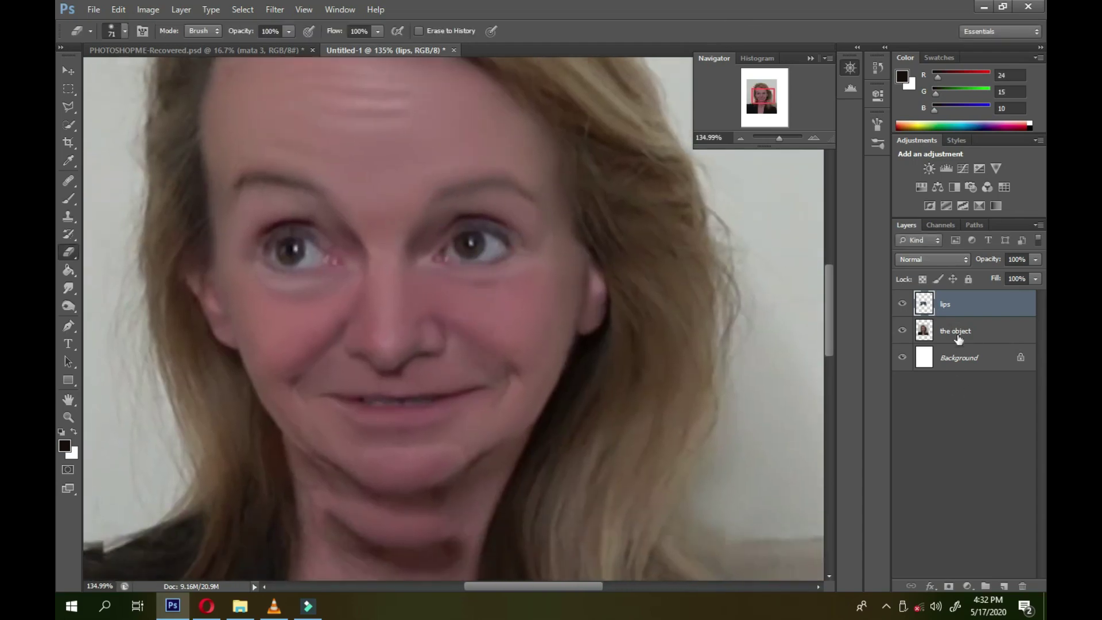
pyautogui.hotkey('ctrl', 'e')
pyautogui.click(902, 304)
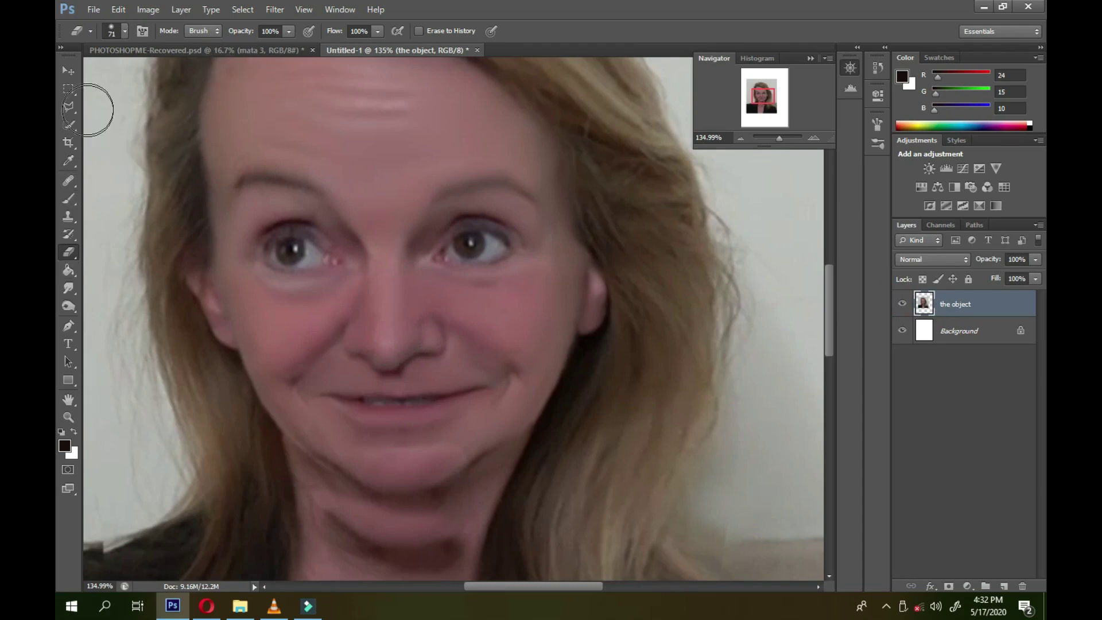
# - Open Liquify at 100% preview zoom, push the chin, and set brush size 151
pyautogui.click(274, 9)
pyautogui.click(297, 99)
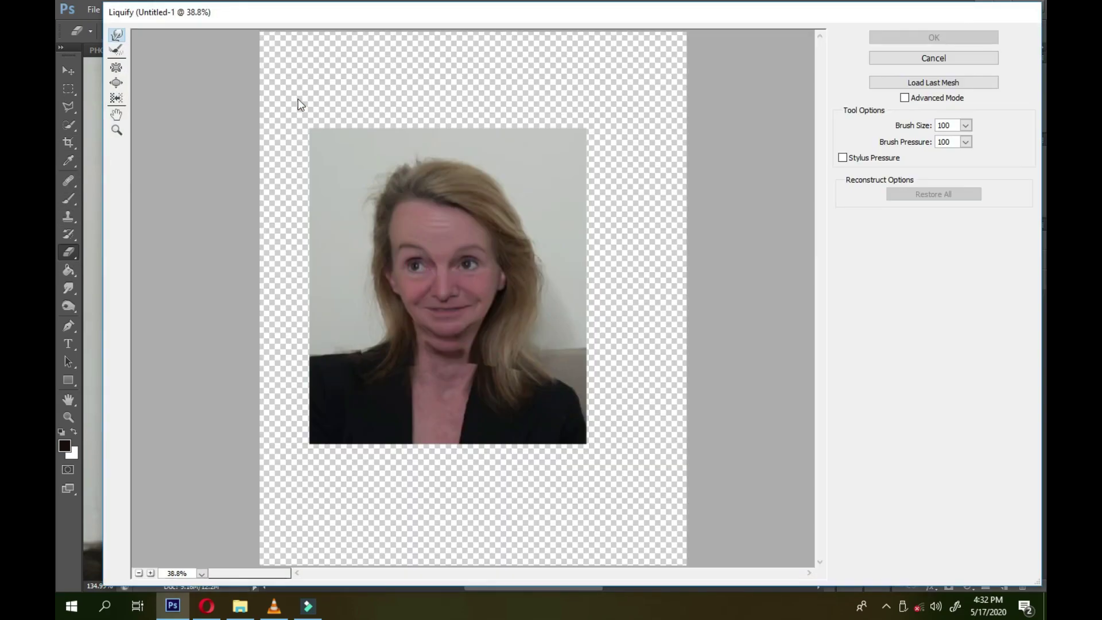
pyautogui.click(117, 130)
pyautogui.click(465, 279)
pyautogui.click(455, 305)
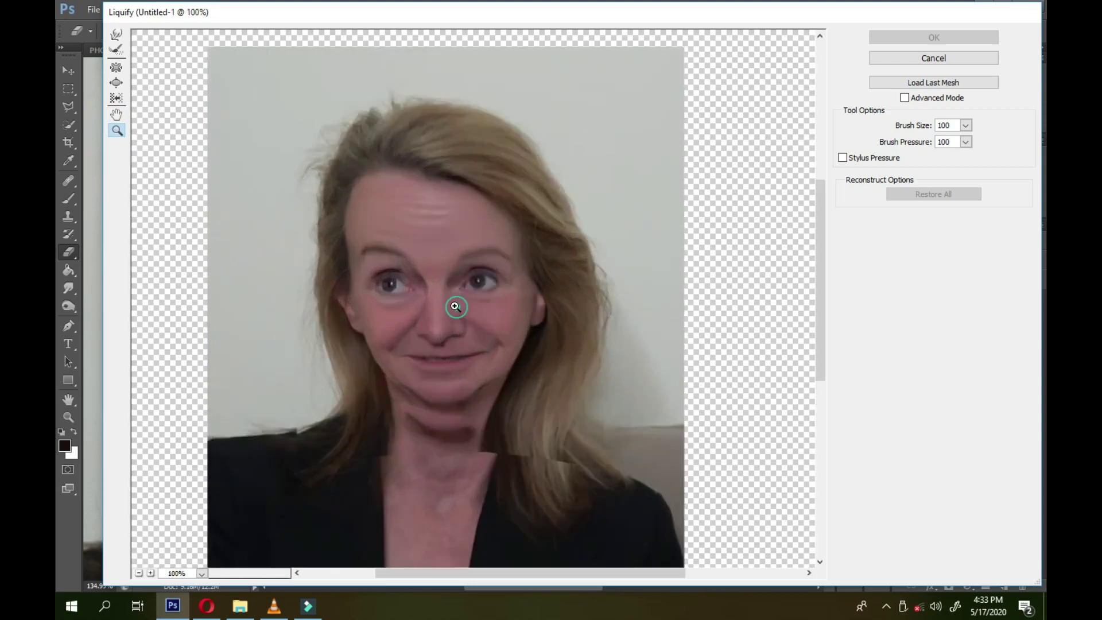
pyautogui.keyDown('alt'); pyautogui.click(459, 306); pyautogui.keyUp('alt')
pyautogui.click(116, 36)
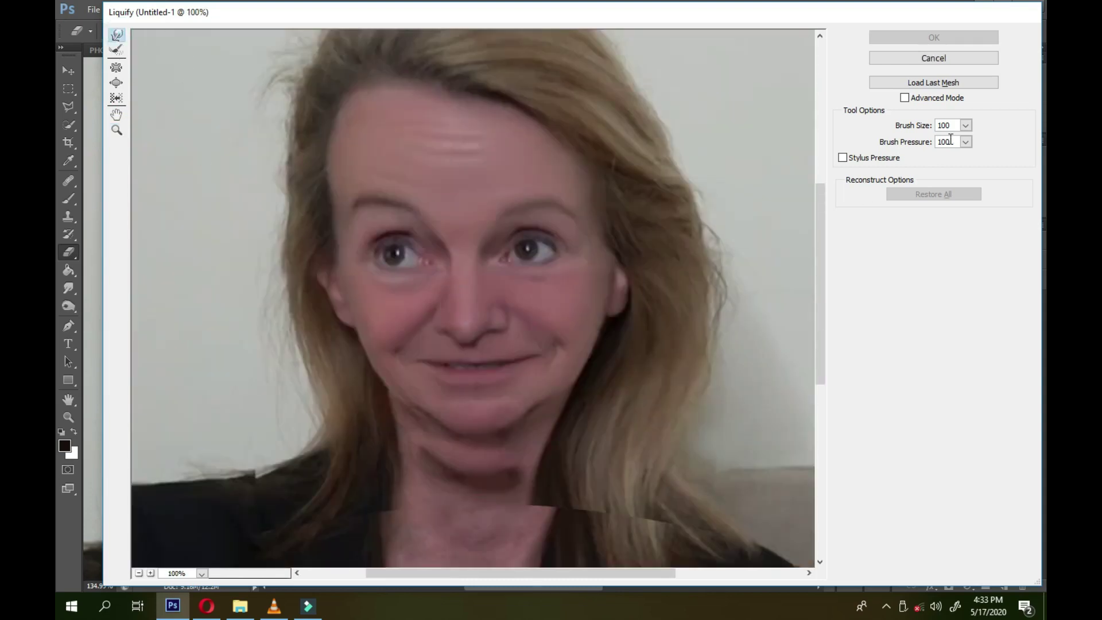
pyautogui.moveTo(477, 430); pyautogui.dragTo(460, 443)
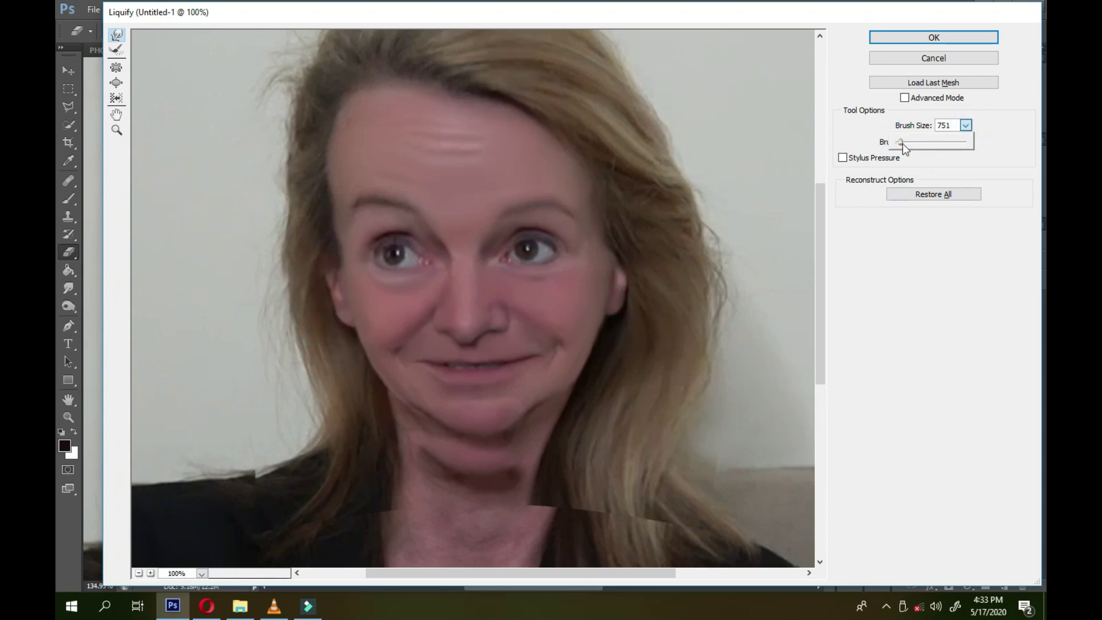
pyautogui.moveTo(900, 142); pyautogui.dragTo(898, 142)
pyautogui.click(608, 253)
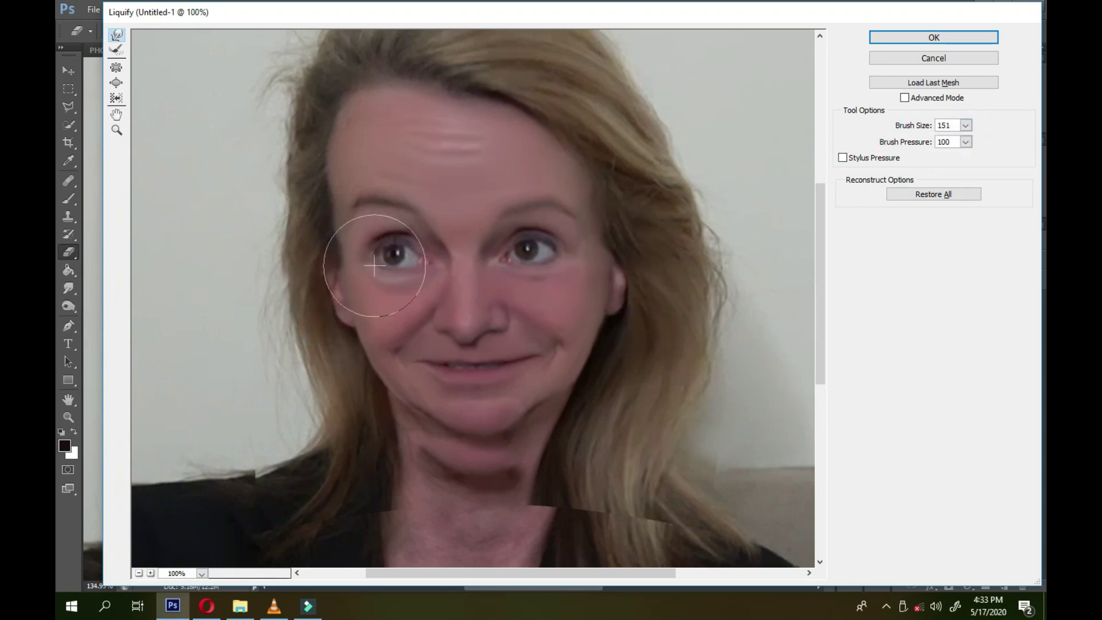
# - Forward-warp both eyes larger and lift both eyebrows high
pyautogui.moveTo(333, 267); pyautogui.dragTo(349, 332)
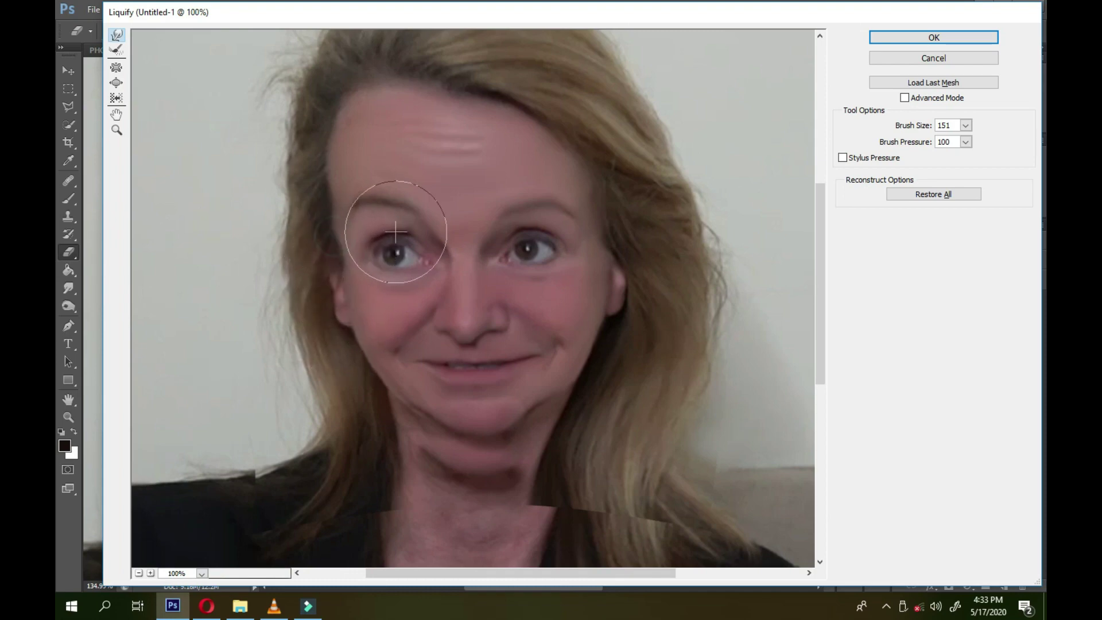
pyautogui.moveTo(395, 232)
pyautogui.mouseDown()
pyautogui.moveTo(344, 167)
pyautogui.moveTo(397, 200)
pyautogui.mouseUp()
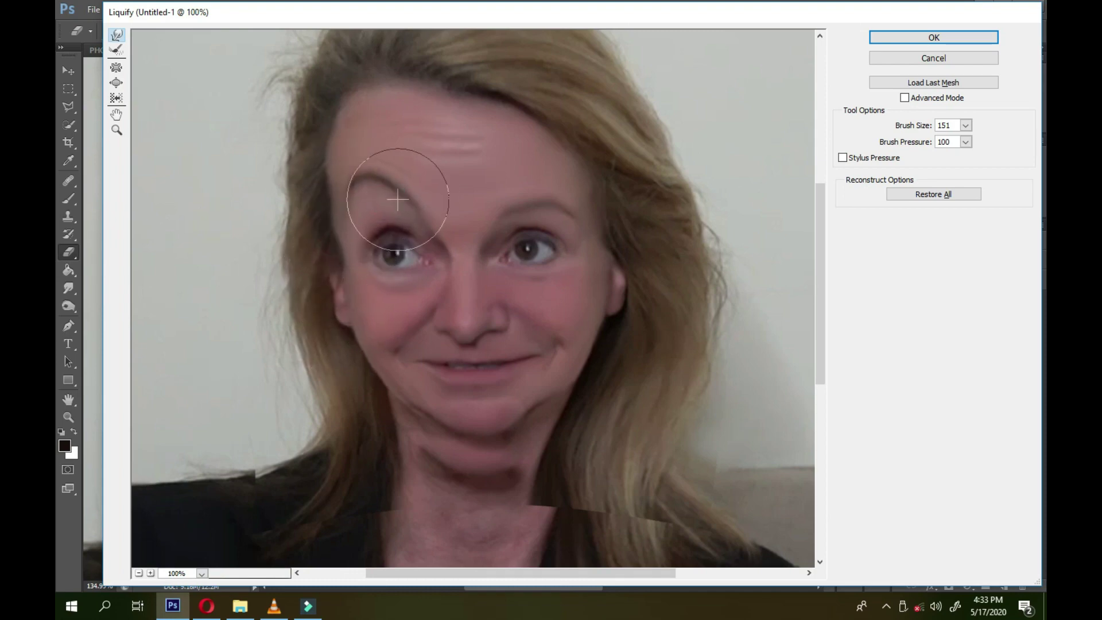
pyautogui.moveTo(395, 254)
pyautogui.mouseDown()
pyautogui.moveTo(381, 246)
pyautogui.moveTo(410, 282)
pyautogui.moveTo(433, 266)
pyautogui.mouseUp()
pyautogui.moveTo(505, 264); pyautogui.dragTo(496, 263)
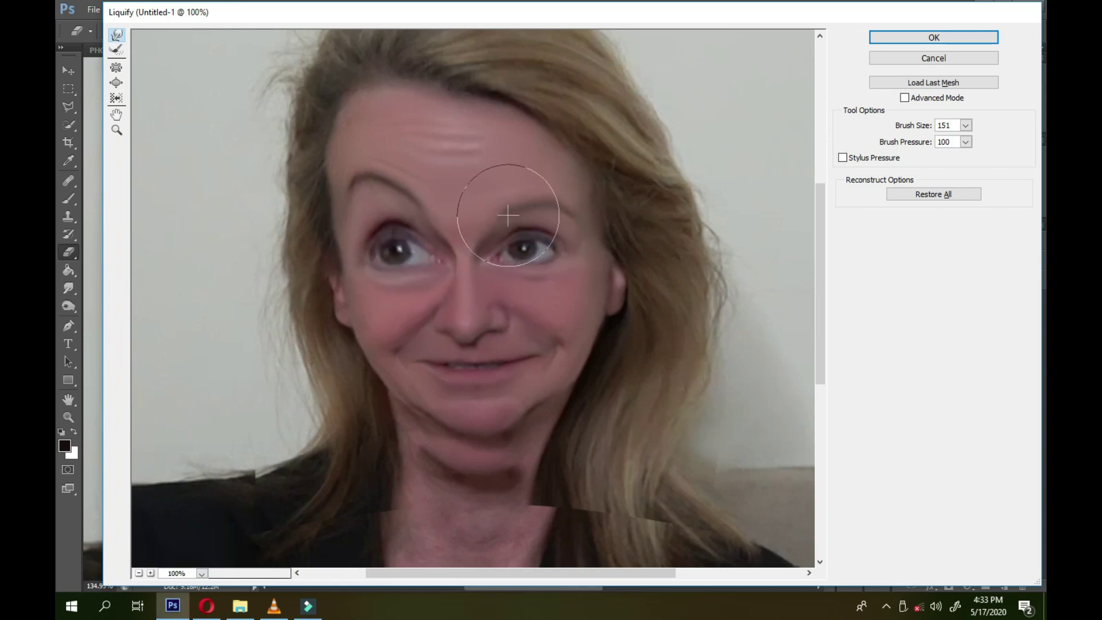
pyautogui.moveTo(566, 214); pyautogui.dragTo(587, 219)
pyautogui.moveTo(524, 251)
pyautogui.mouseDown()
pyautogui.moveTo(553, 241)
pyautogui.moveTo(567, 265)
pyautogui.moveTo(554, 287)
pyautogui.moveTo(462, 332)
pyautogui.moveTo(515, 315)
pyautogui.moveTo(430, 305)
pyautogui.mouseUp()
pyautogui.moveTo(481, 339)
pyautogui.mouseDown()
pyautogui.moveTo(511, 319)
pyautogui.moveTo(399, 282)
pyautogui.mouseUp()
pyautogui.moveTo(552, 292)
pyautogui.mouseDown()
pyautogui.moveTo(529, 283)
pyautogui.moveTo(531, 244)
pyautogui.mouseUp()
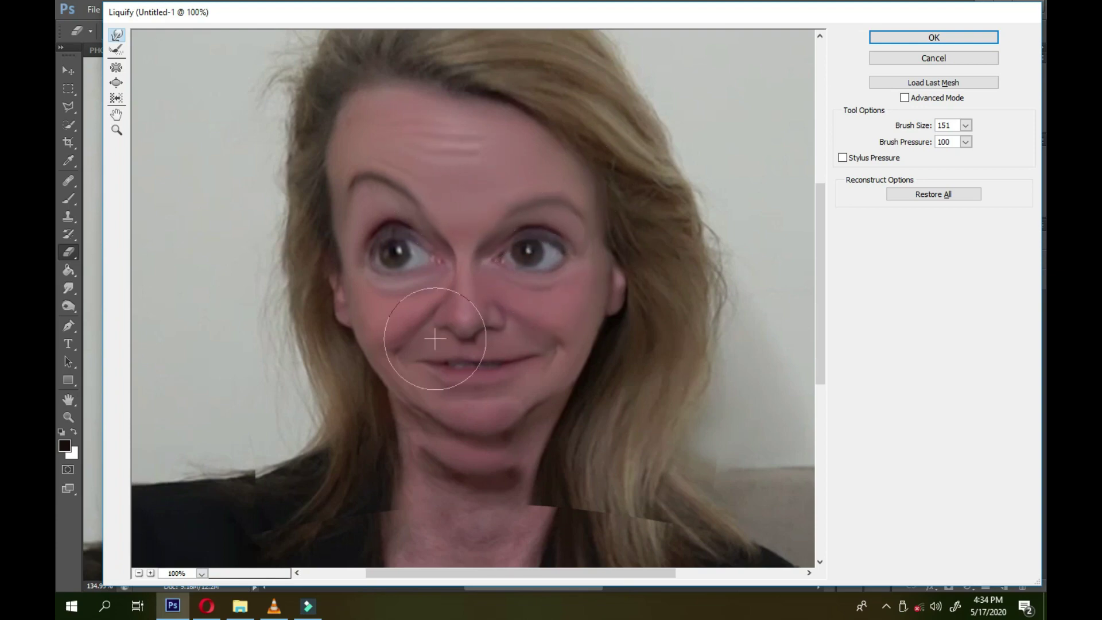
# - Reshape the left temple, forehead, right-ear hair and mouth corner, then apply Liquify
pyautogui.moveTo(327, 244); pyautogui.dragTo(361, 243)
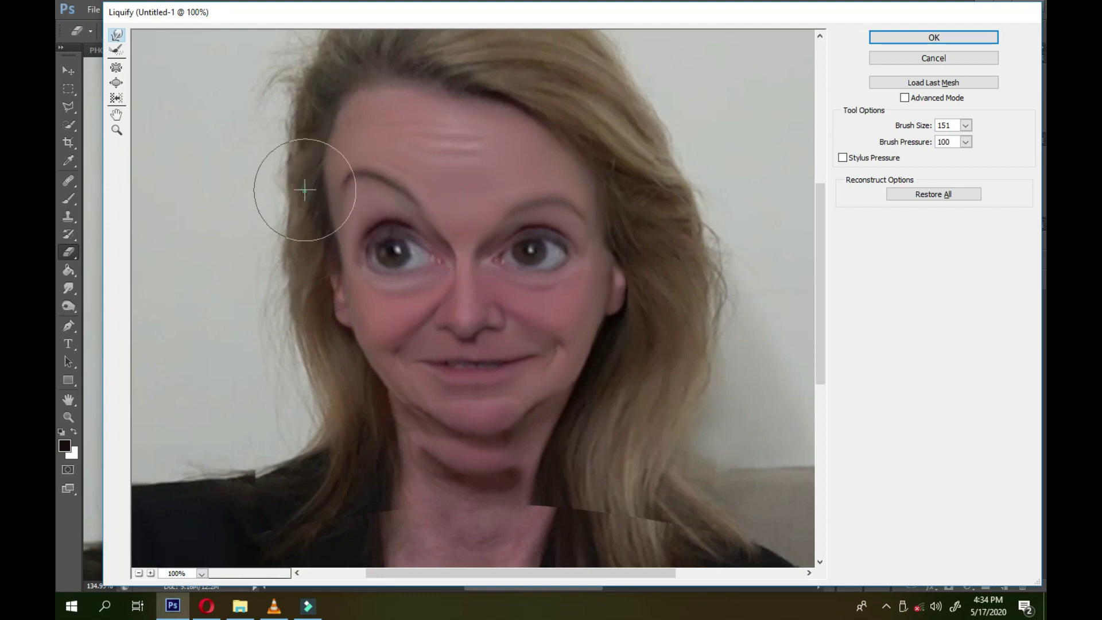
pyautogui.moveTo(338, 148); pyautogui.dragTo(342, 118)
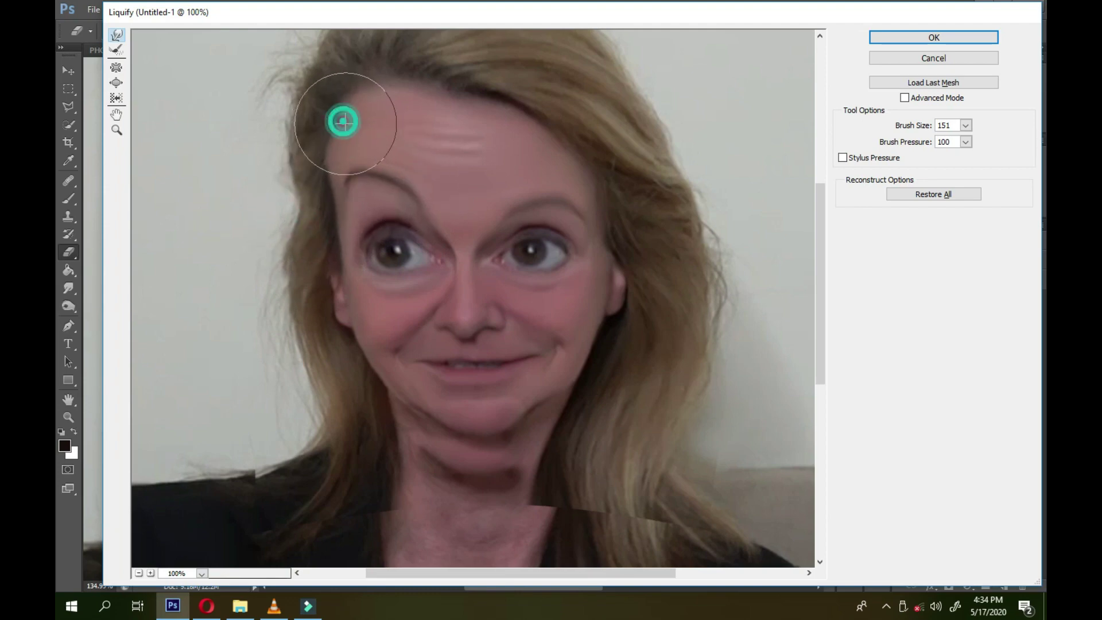
pyautogui.hscroll(1, 470, 184)
pyautogui.moveTo(597, 250)
pyautogui.mouseDown()
pyautogui.moveTo(618, 309)
pyautogui.moveTo(565, 381)
pyautogui.mouseUp()
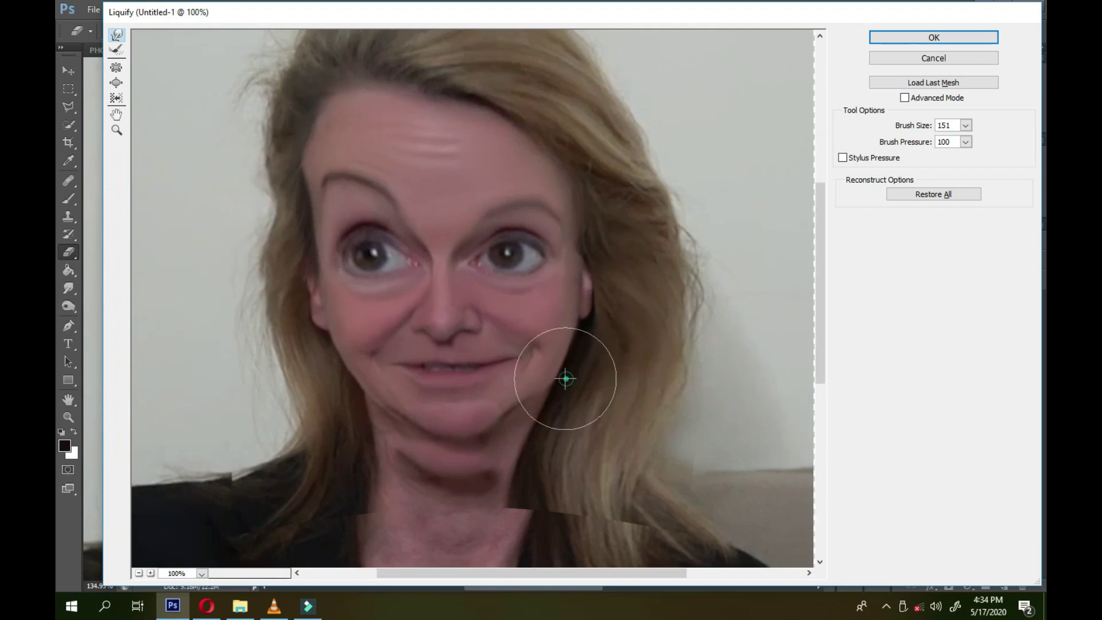
pyautogui.scroll(2, 550, 172)
pyautogui.hscroll(2, 551, 172)
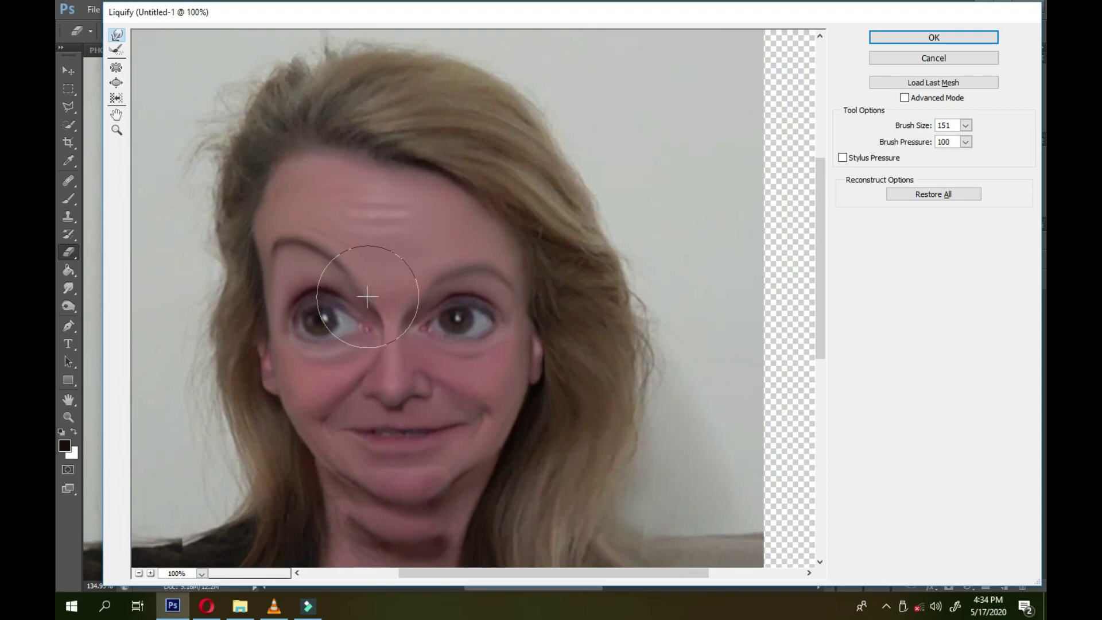
pyautogui.moveTo(459, 418); pyautogui.dragTo(450, 426)
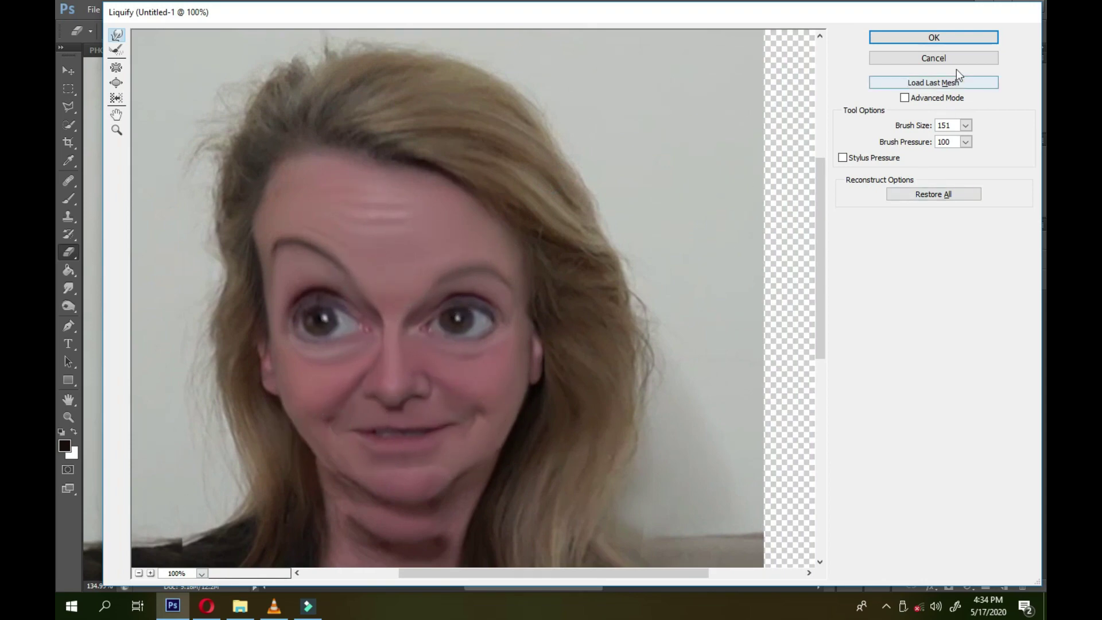
pyautogui.click(933, 37)
# - Paint pink skin colour over the face on a new layer with a 164 px brush
pyautogui.moveTo(323, 136); pyautogui.dragTo(365, 162)
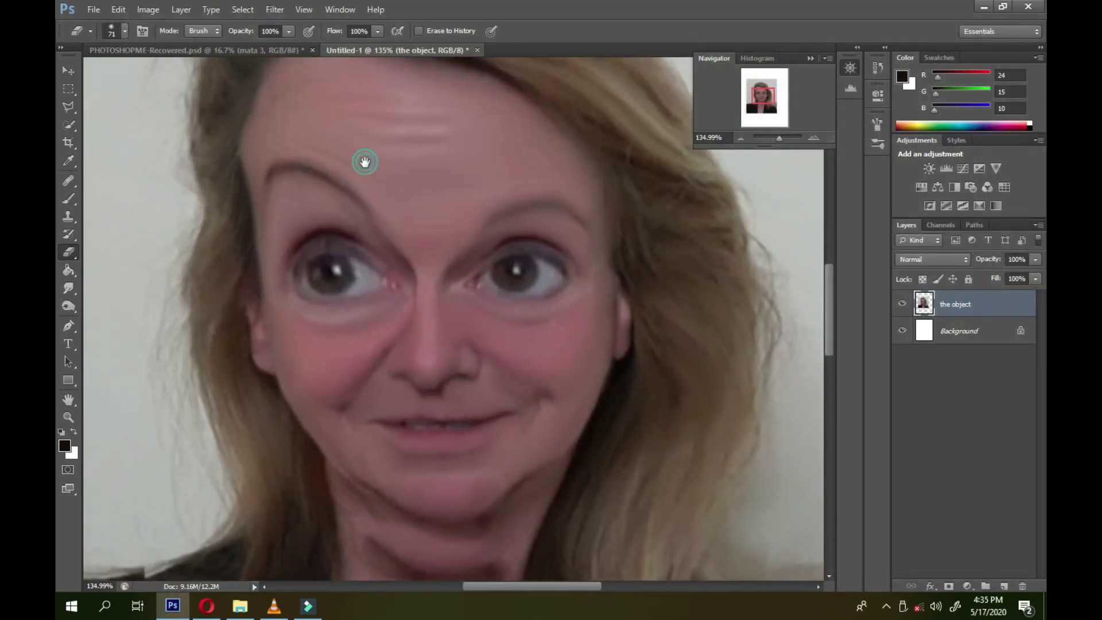
pyautogui.click(67, 200)
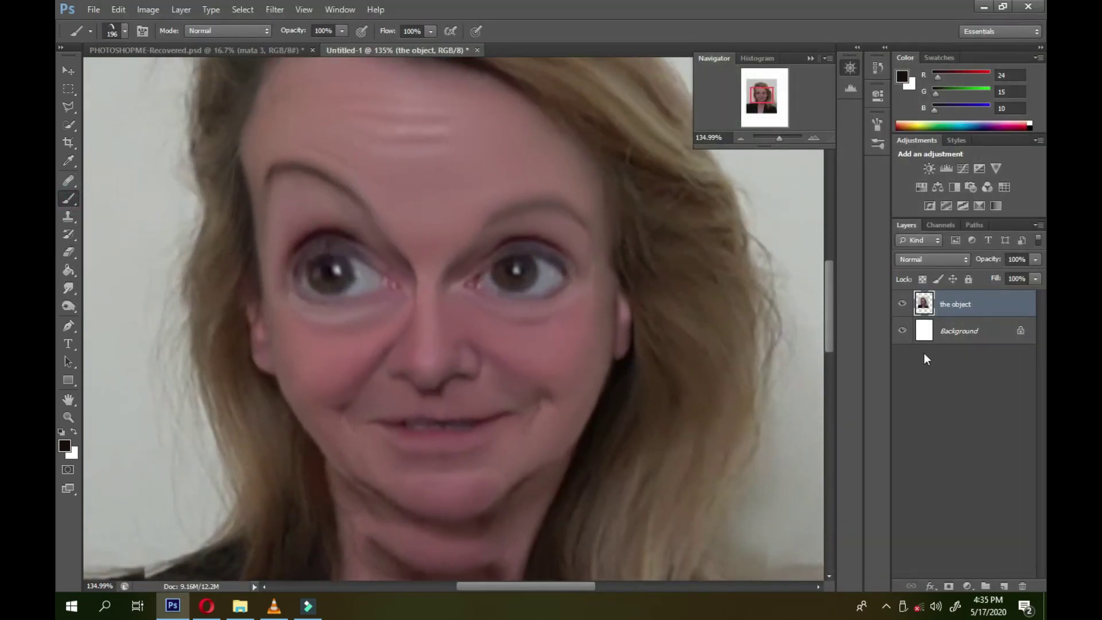
pyautogui.click(1003, 586)
pyautogui.rightClick(344, 203)
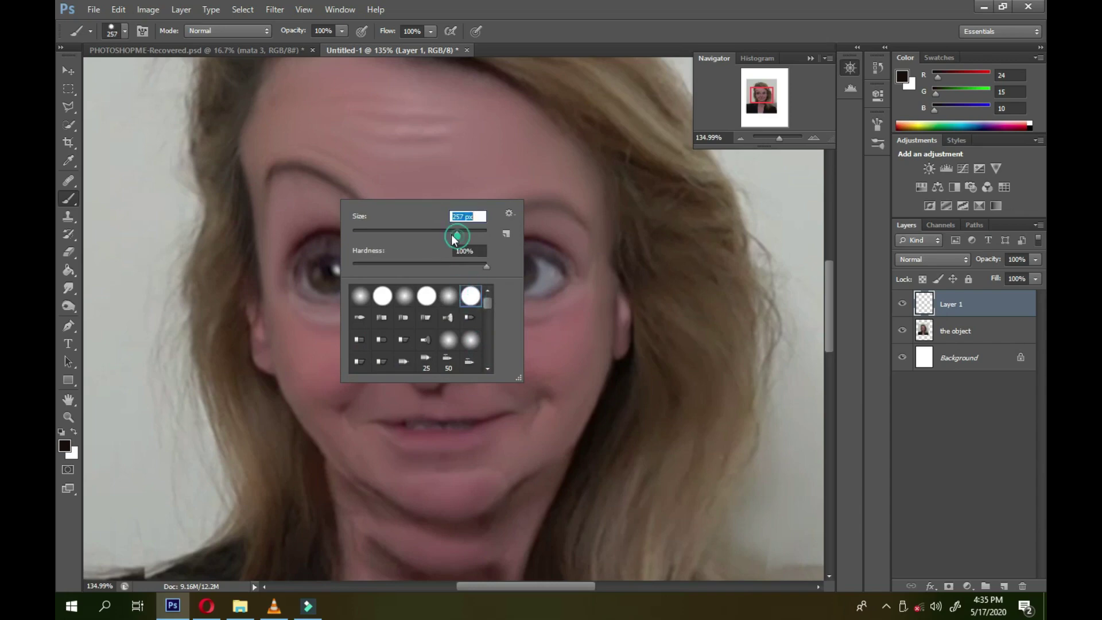
pyautogui.moveTo(455, 237); pyautogui.dragTo(439, 232)
pyautogui.click(258, 49)
pyautogui.keyDown('alt'); pyautogui.click(356, 215); pyautogui.keyUp('alt')
pyautogui.click(396, 50)
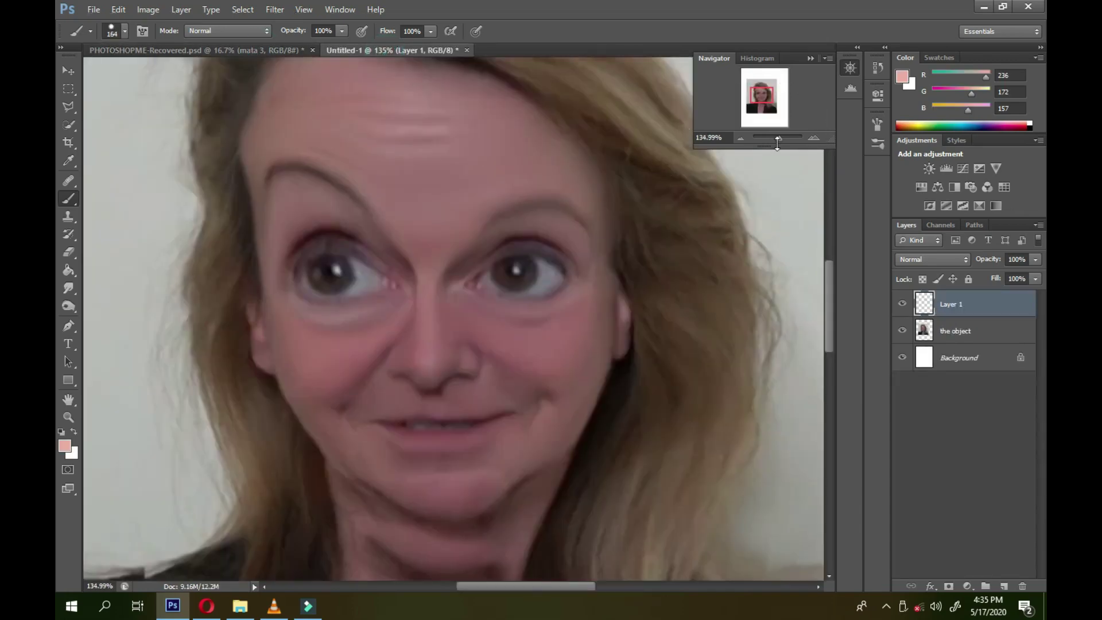
pyautogui.moveTo(777, 142); pyautogui.dragTo(771, 143)
pyautogui.moveTo(500, 189)
pyautogui.mouseDown()
pyautogui.moveTo(393, 307)
pyautogui.moveTo(344, 308)
pyautogui.moveTo(427, 197)
pyautogui.moveTo(389, 148)
pyautogui.moveTo(492, 197)
pyautogui.moveTo(312, 356)
pyautogui.moveTo(540, 241)
pyautogui.mouseUp()
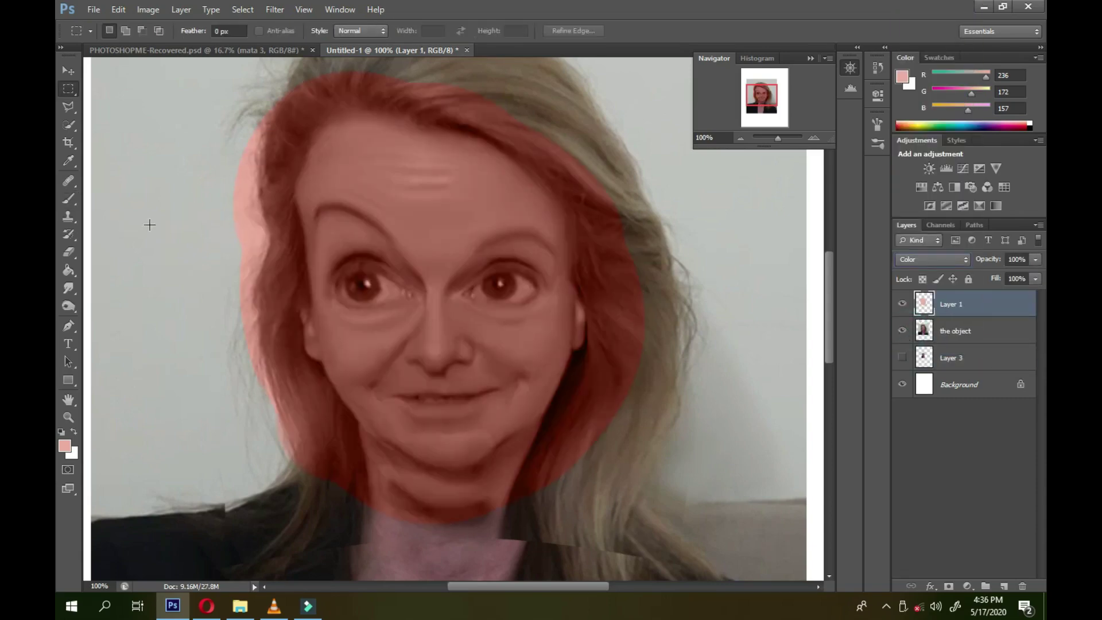
# - Apply Levels to 'the object' with black 12, midtones 1.35 and white 200
pyautogui.click(955, 330)
pyautogui.click(148, 10)
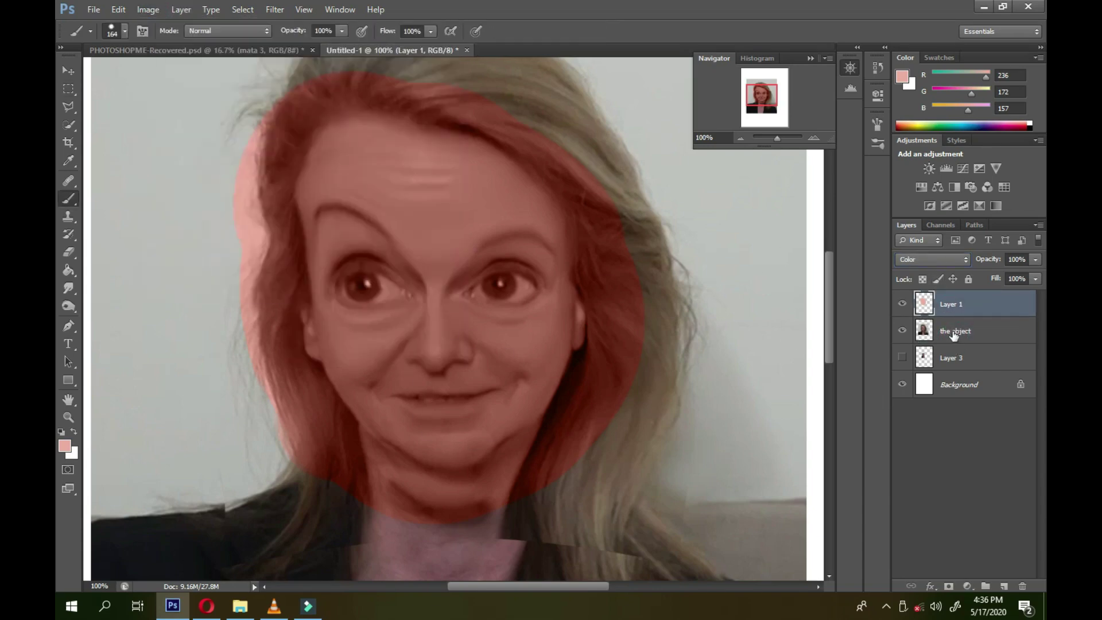
pyautogui.click(954, 335)
pyautogui.click(148, 9)
pyautogui.hotkey('ctrl', 'l')
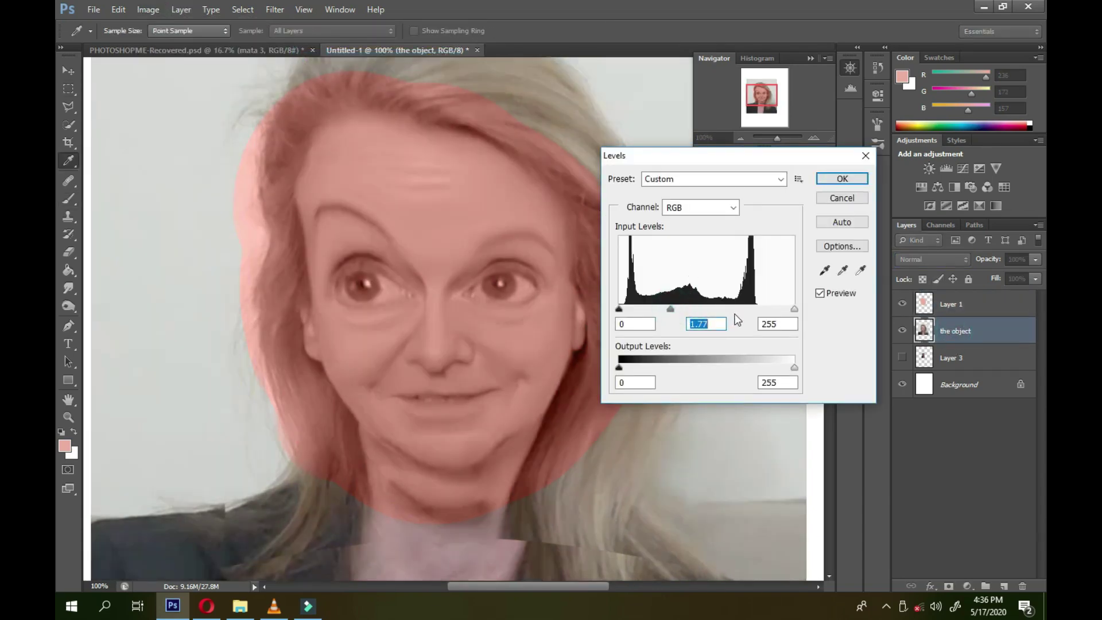
pyautogui.moveTo(670, 308); pyautogui.dragTo(687, 309)
pyautogui.moveTo(794, 308); pyautogui.dragTo(756, 308)
pyautogui.moveTo(619, 308); pyautogui.dragTo(627, 313)
pyautogui.click(827, 185)
pyautogui.press('b')
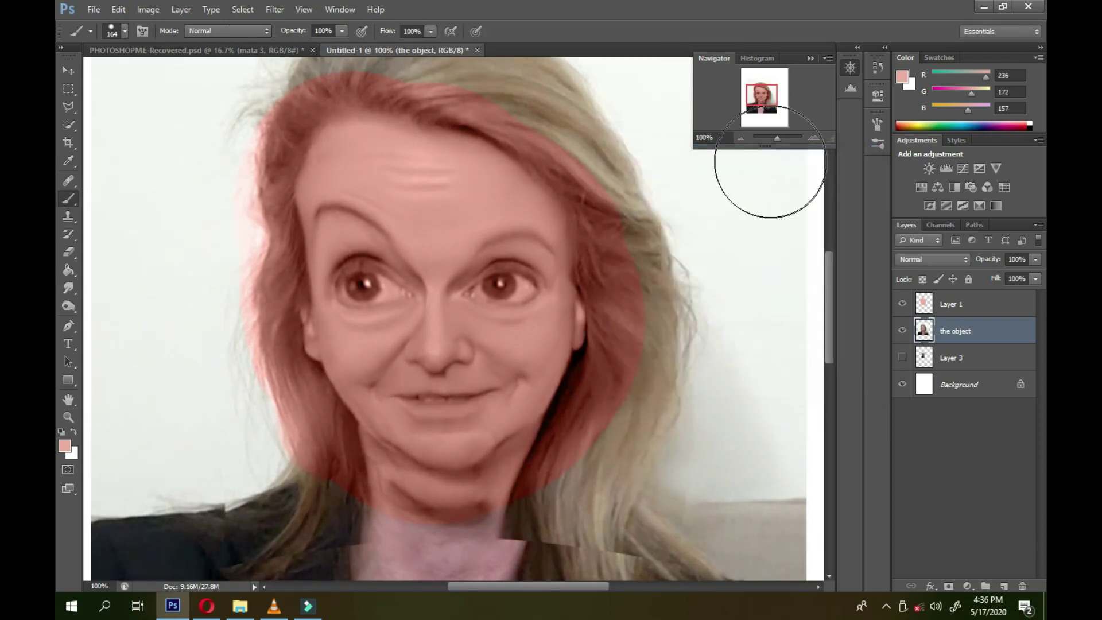
pyautogui.moveTo(776, 136); pyautogui.dragTo(785, 138)
# - Switch to a soft round brush and shrink it to 5 px
pyautogui.rightClick(482, 224)
pyautogui.click(556, 304)
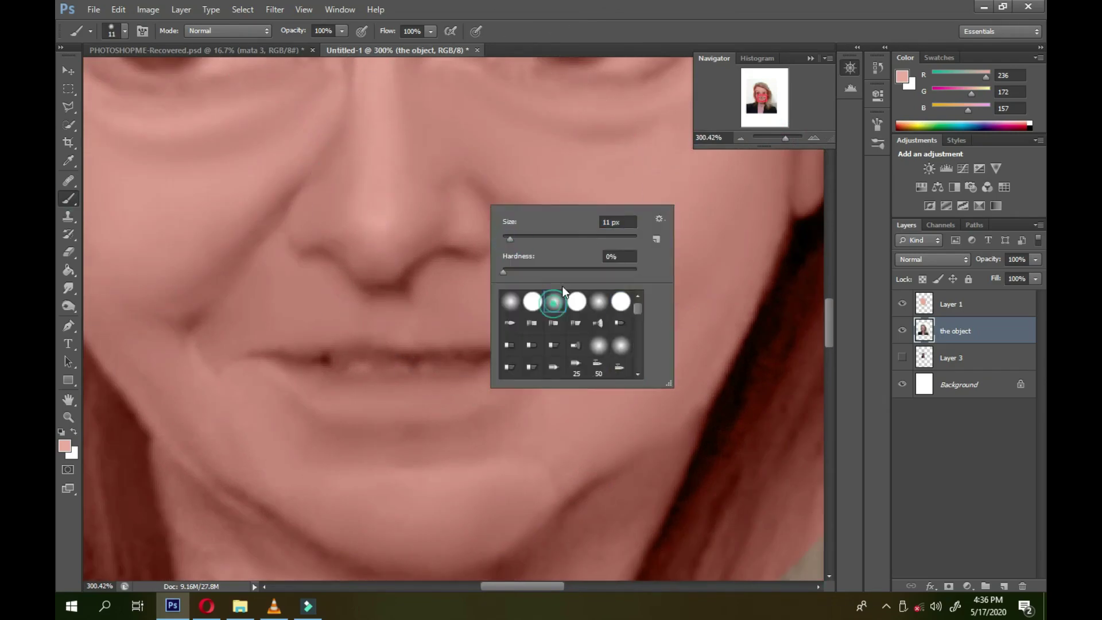
pyautogui.hotkey('alt', '[')
pyautogui.rightClick(434, 239)
pyautogui.keyDown('alt'); pyautogui.click(408, 274); pyautogui.keyUp('alt')
pyautogui.keyDown('ctrl'); pyautogui.click(516, 245); pyautogui.keyUp('ctrl')
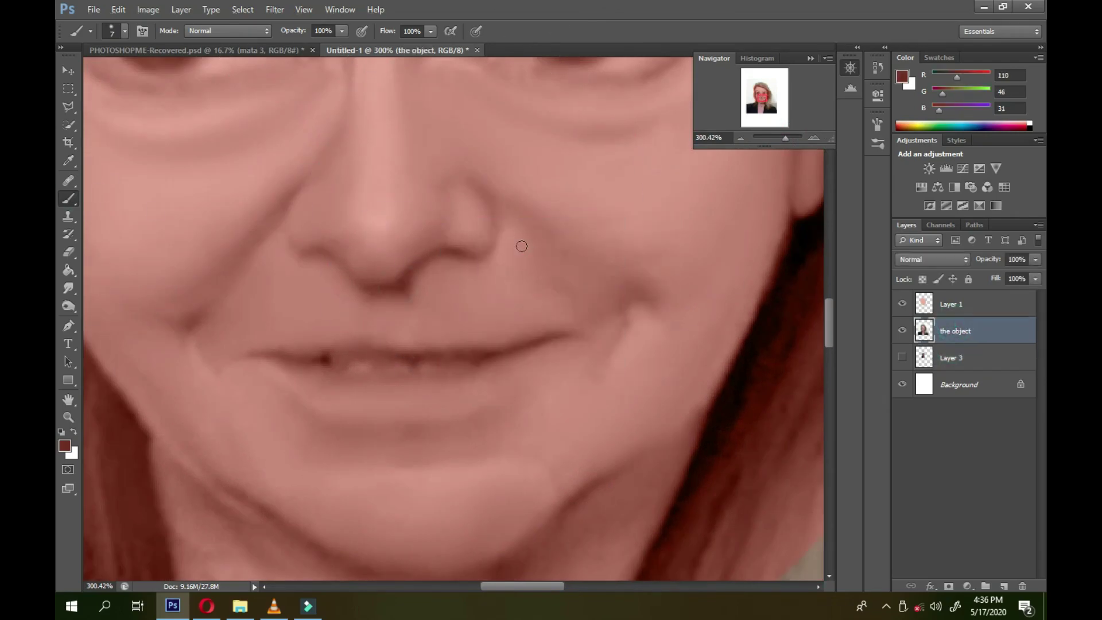
pyautogui.rightClick(526, 252)
pyautogui.moveTo(548, 263); pyautogui.dragTo(546, 263)
pyautogui.press('Return')
# - Sample dark skin shades and outline the nostrils and the lip line
pyautogui.keyDown('alt'); pyautogui.click(404, 272); pyautogui.keyUp('alt')
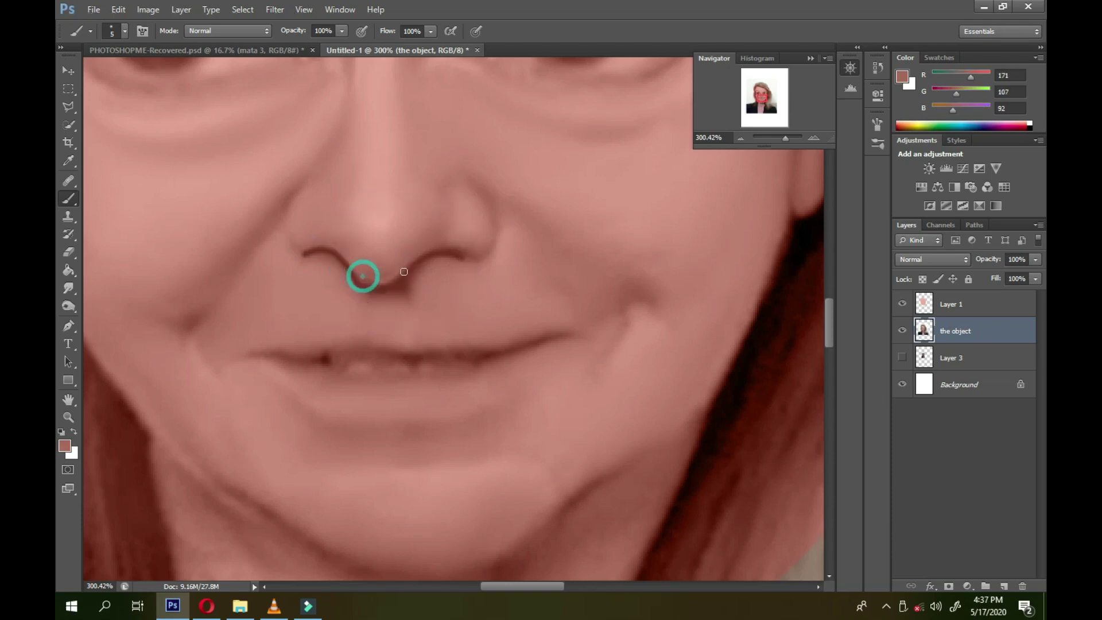
pyautogui.keyDown('alt'); pyautogui.click(317, 244); pyautogui.keyUp('alt')
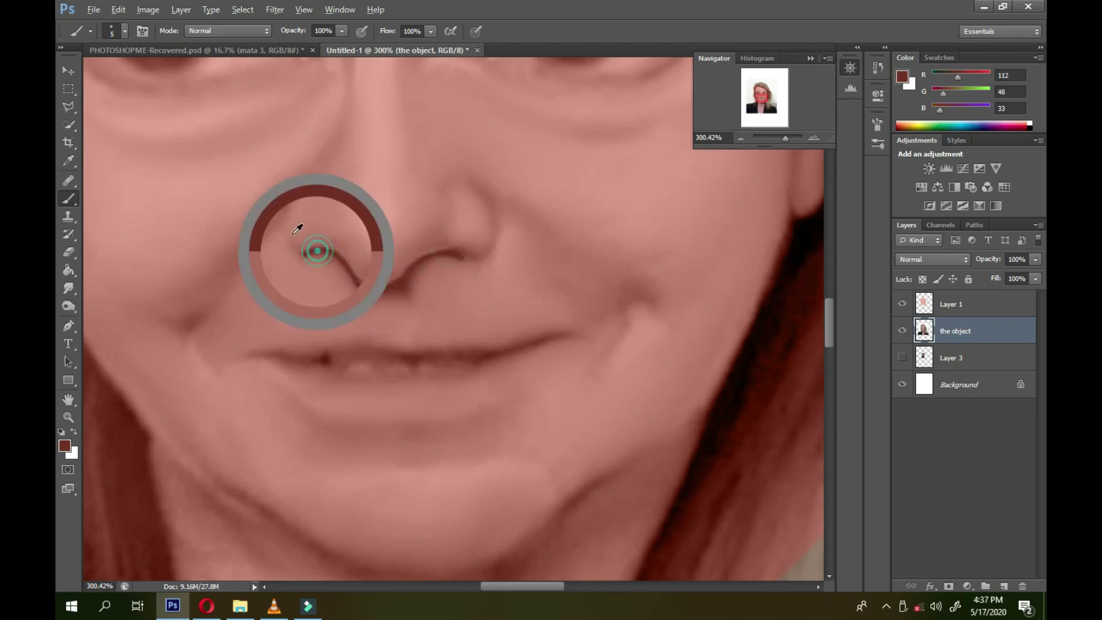
pyautogui.moveTo(297, 192); pyautogui.dragTo(282, 236)
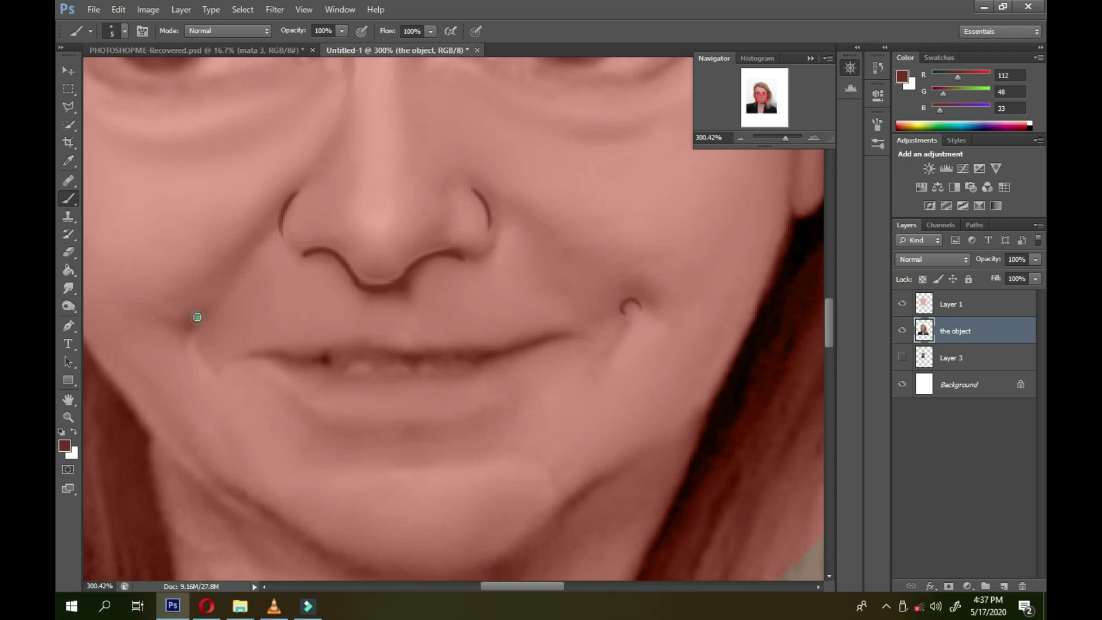
pyautogui.keyDown('alt'); pyautogui.click(320, 360); pyautogui.keyUp('alt')
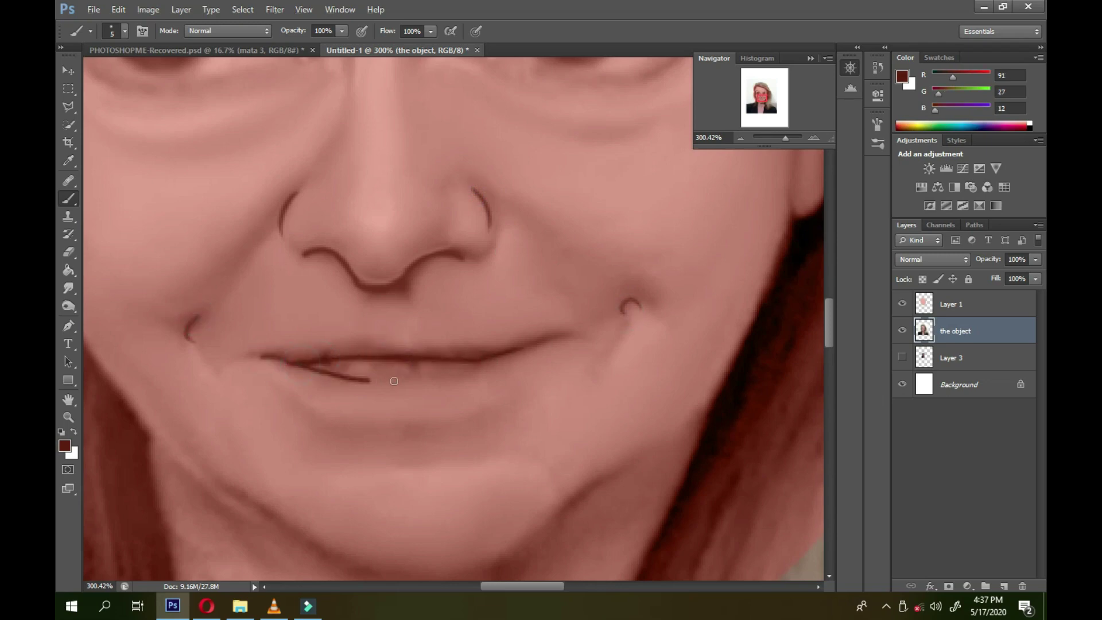
pyautogui.keyDown('alt'); pyautogui.click(475, 355); pyautogui.keyUp('alt')
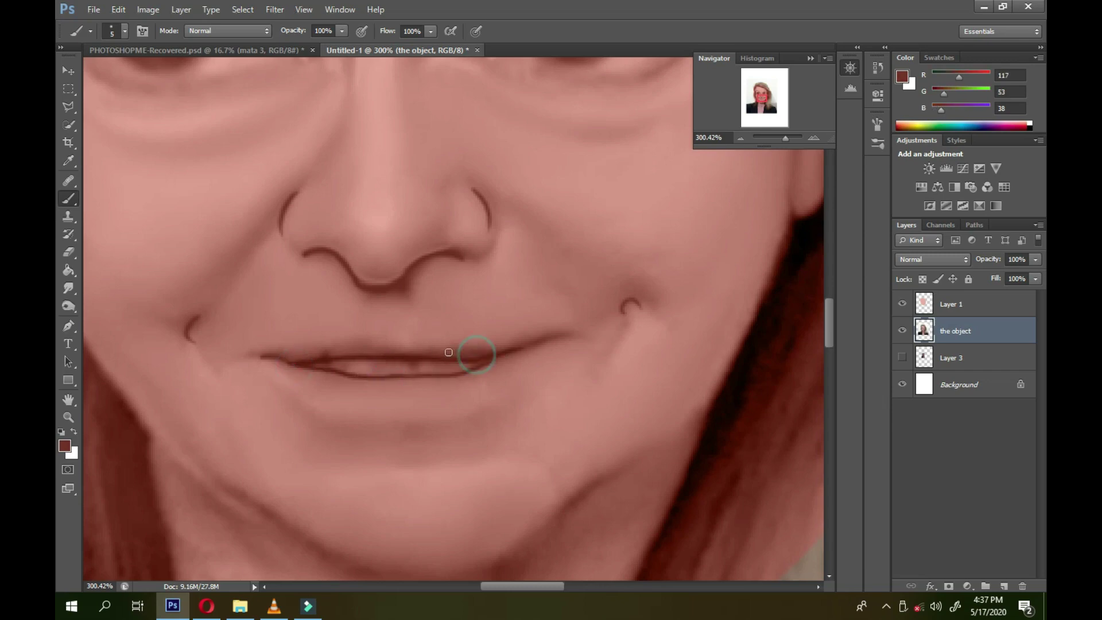
pyautogui.moveTo(488, 349); pyautogui.dragTo(333, 351)
# - Sample lip and skin tones around the mouth, then darken a crease with a deeper shade
pyautogui.keyDown('alt'); pyautogui.click(351, 352); pyautogui.keyUp('alt')
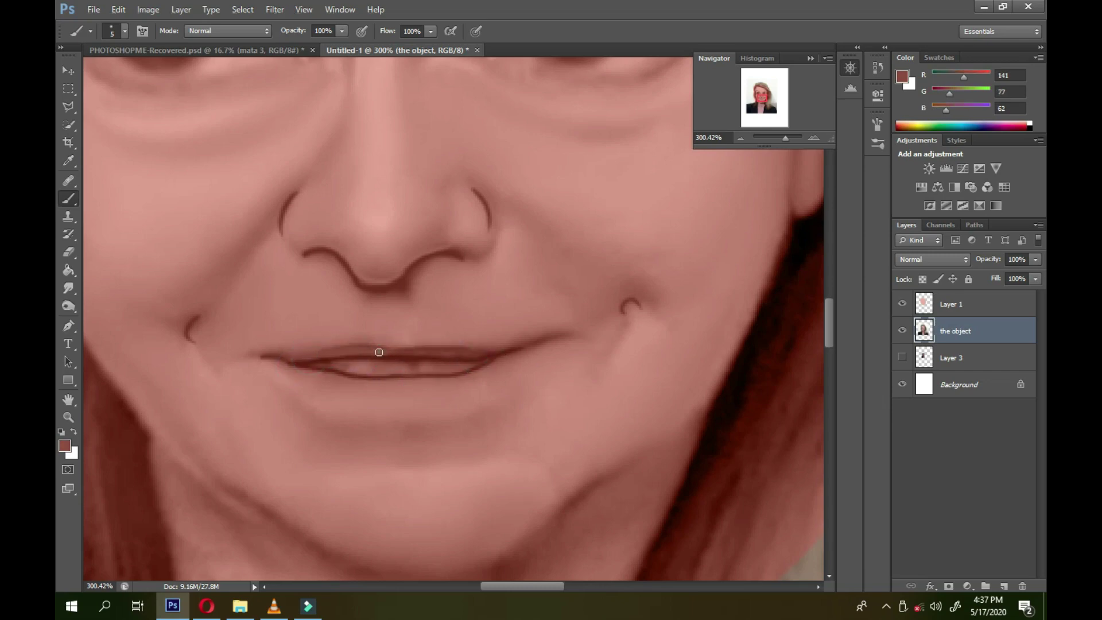
pyautogui.keyDown('alt'); pyautogui.click(362, 342); pyautogui.keyUp('alt')
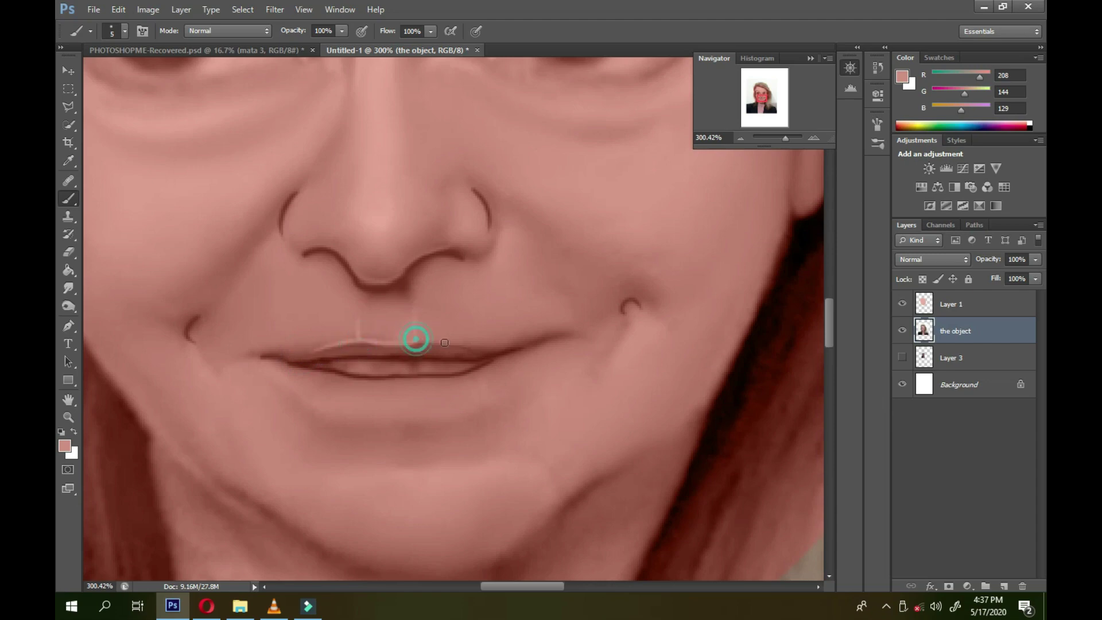
pyautogui.keyDown('alt'); pyautogui.click(320, 373); pyautogui.keyUp('alt')
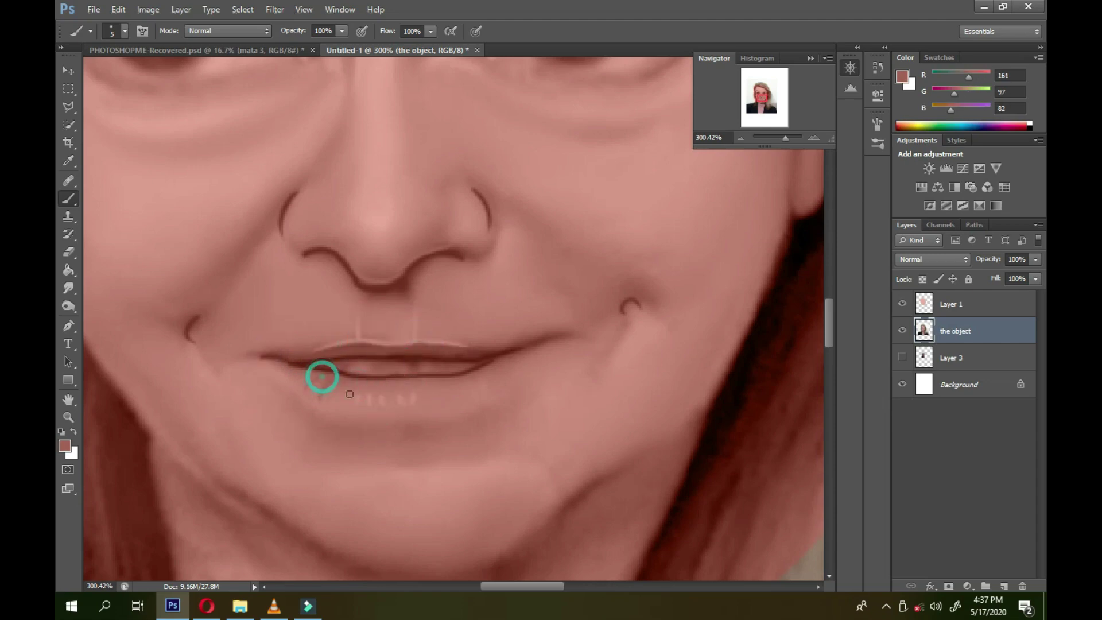
pyautogui.keyDown('alt'); pyautogui.click(523, 357); pyautogui.keyUp('alt')
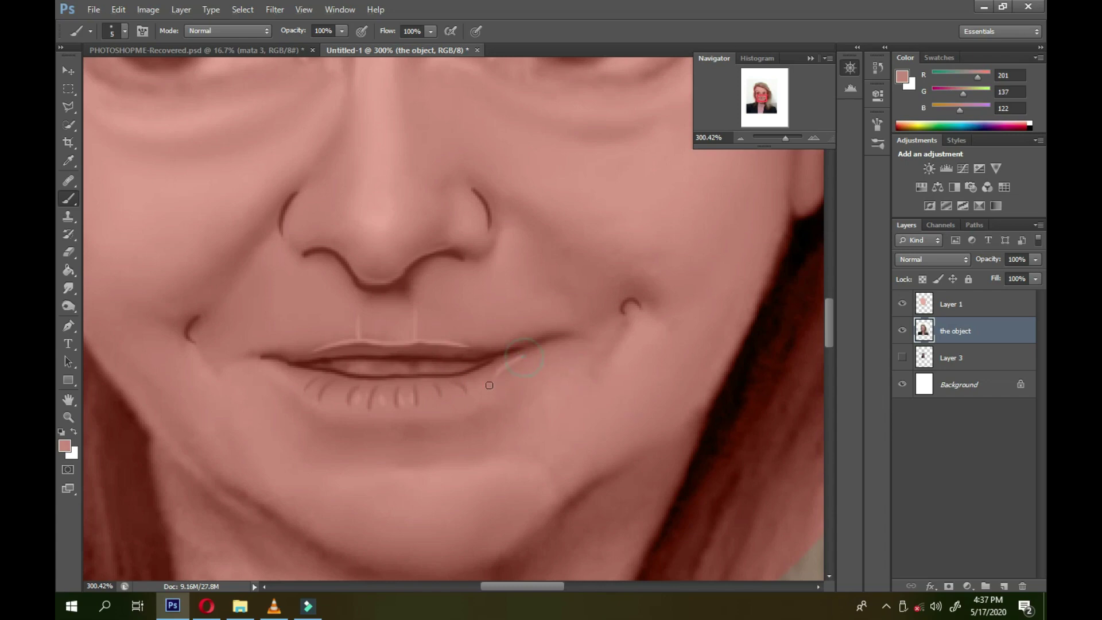
pyautogui.keyDown('alt'); pyautogui.click(408, 433); pyautogui.keyUp('alt')
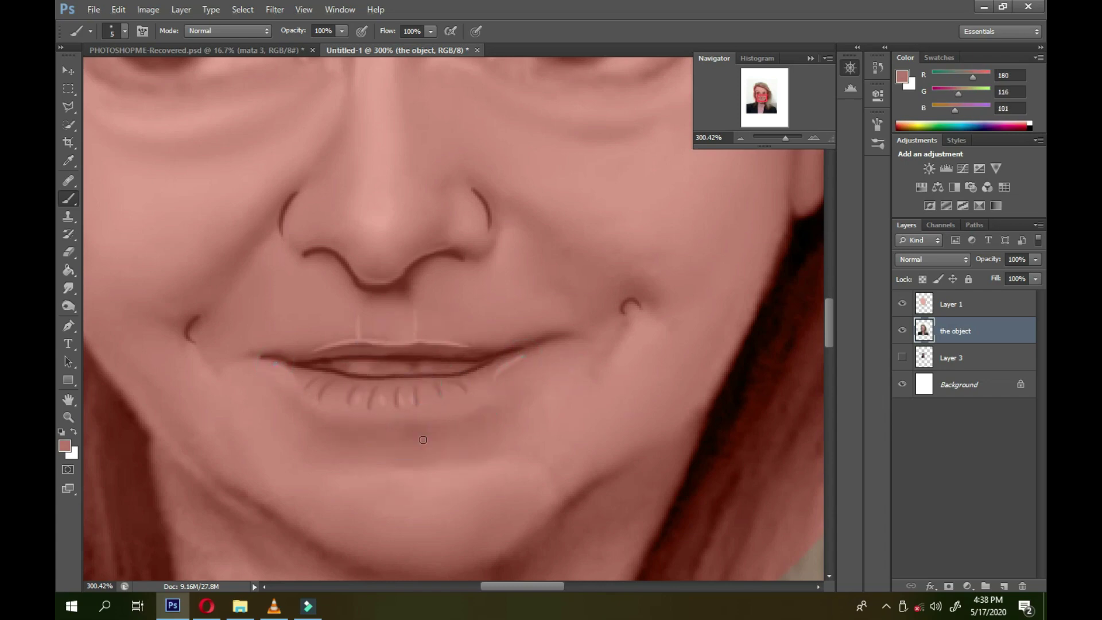
pyautogui.keyDown('alt'); pyautogui.click(510, 363); pyautogui.keyUp('alt')
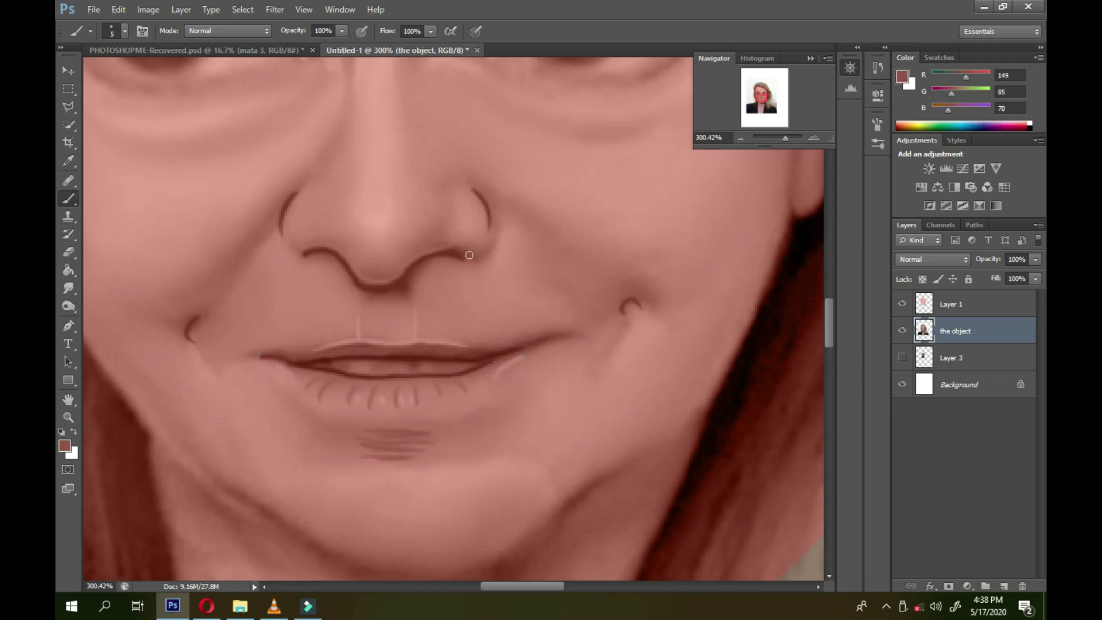
pyautogui.keyDown('alt'); pyautogui.click(446, 250); pyautogui.keyUp('alt')
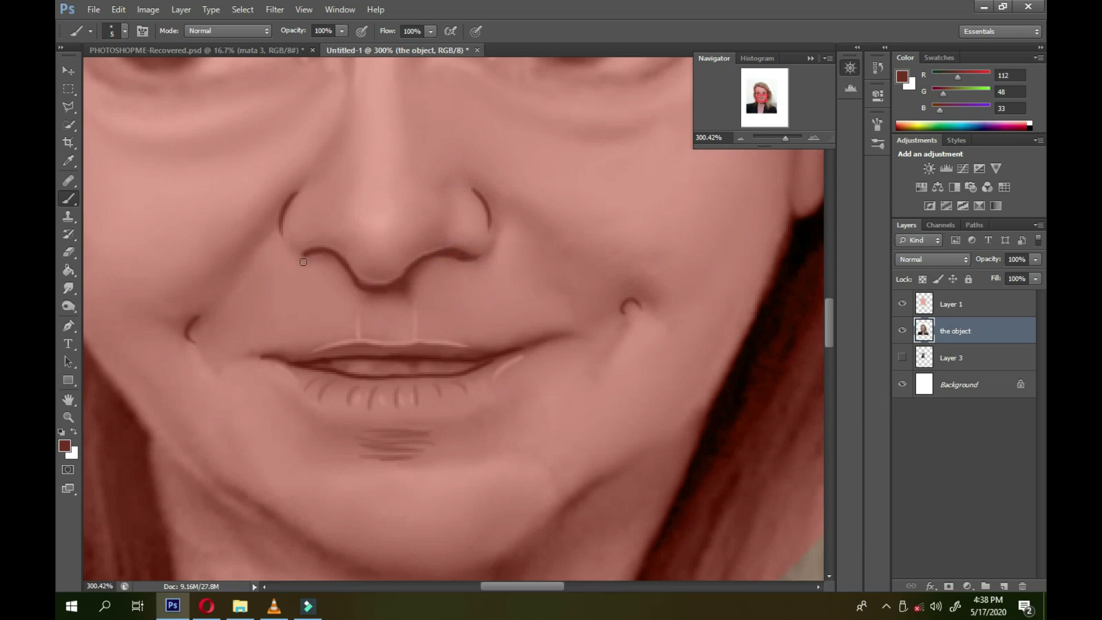
pyautogui.scroll(3, 303, 262)
pyautogui.hscroll(2, 303, 262)
pyautogui.keyDown('alt'); pyautogui.click(474, 93); pyautogui.keyUp('alt')
pyautogui.moveTo(467, 85); pyautogui.dragTo(411, 118)
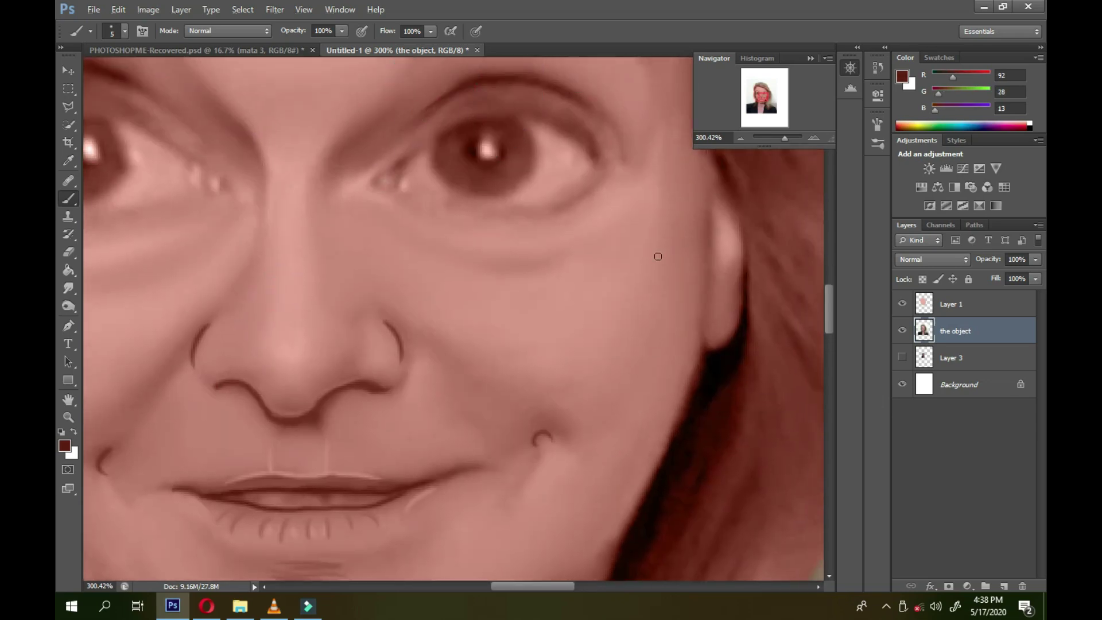
# - Sample a lighter skin tone for a light stroke, then add the empty Layer 4
pyautogui.scroll(-2, 249, 426)
pyautogui.hscroll(-3, 250, 426)
pyautogui.keyDown('alt'); pyautogui.click(386, 409); pyautogui.keyUp('alt')
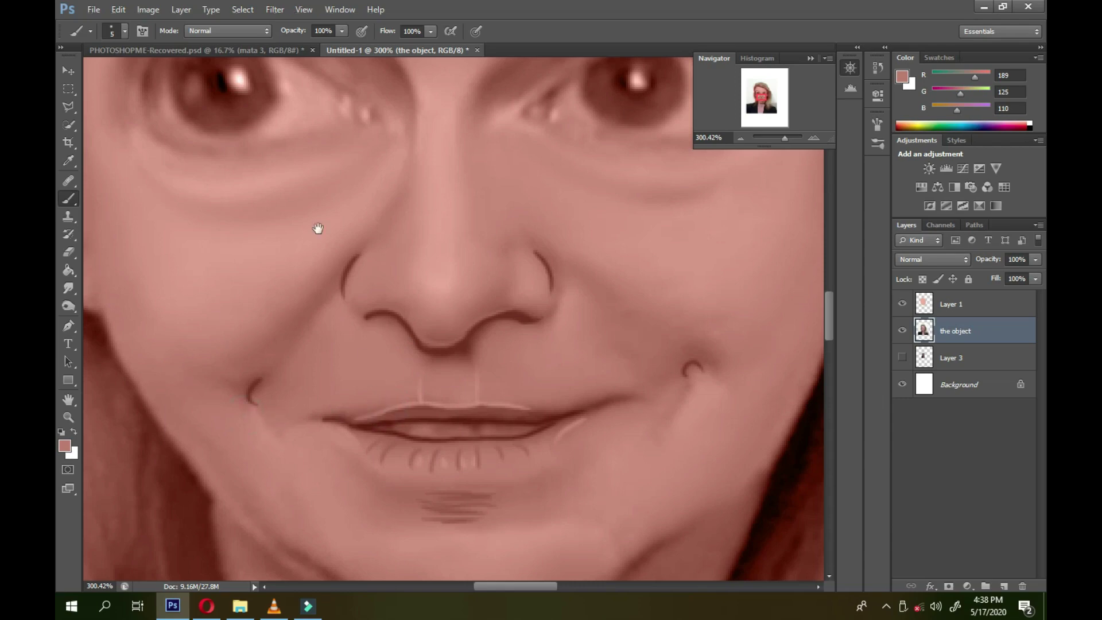
pyautogui.moveTo(318, 228); pyautogui.dragTo(335, 367)
pyautogui.click(1004, 586)
pyautogui.moveTo(419, 125); pyautogui.dragTo(224, 194)
# - Draw a black hard-brush eyeliner line over the right eyelid
pyautogui.rightClick(522, 244)
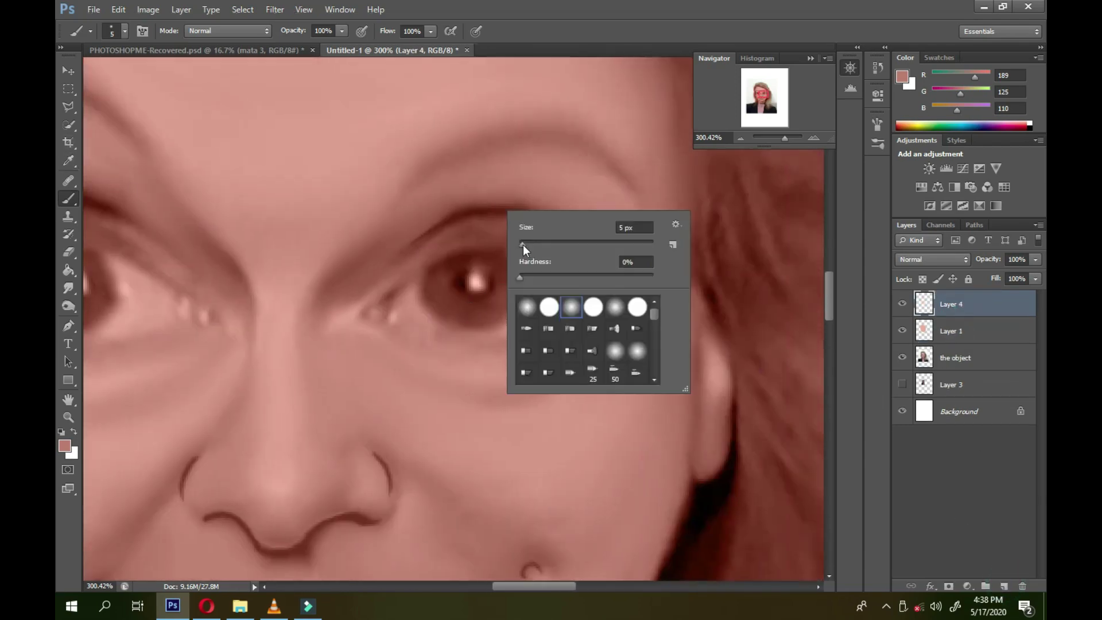
pyautogui.press('.')
pyautogui.click(64, 445)
pyautogui.click(568, 476)
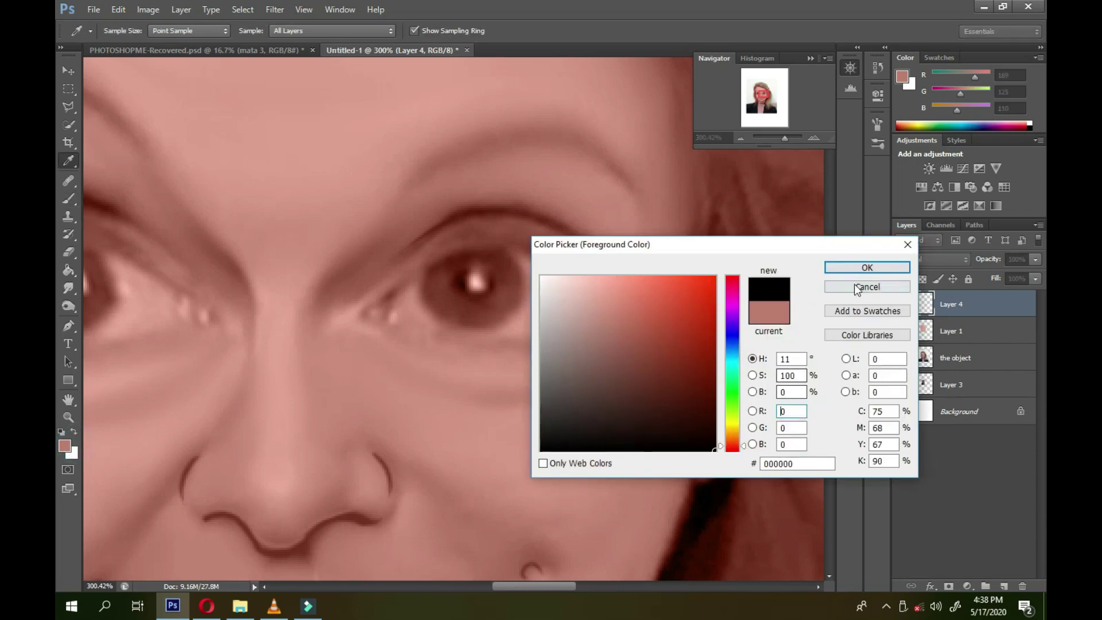
pyautogui.click(864, 276)
pyautogui.moveTo(370, 304); pyautogui.dragTo(607, 297)
pyautogui.hotkey('ctrl', 'z')
pyautogui.moveTo(370, 305); pyautogui.dragTo(611, 306)
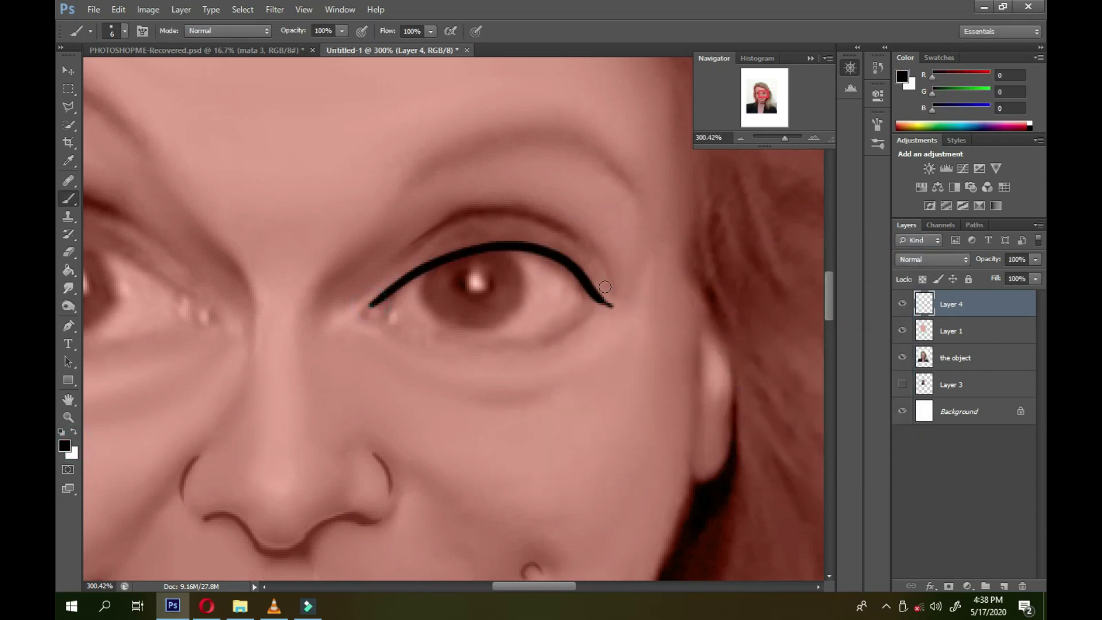
# - With a smaller brush, draw eyelashes rising along the eyelid line
pyautogui.rightClick(487, 269)
pyautogui.press('Return')
pyautogui.moveTo(469, 248); pyautogui.dragTo(477, 233)
pyautogui.moveTo(486, 246)
pyautogui.mouseDown()
pyautogui.moveTo(494, 230)
pyautogui.moveTo(512, 230)
pyautogui.mouseUp()
pyautogui.moveTo(523, 246); pyautogui.dragTo(531, 230)
pyautogui.moveTo(541, 247); pyautogui.dragTo(549, 234)
pyautogui.moveTo(559, 249); pyautogui.dragTo(570, 242)
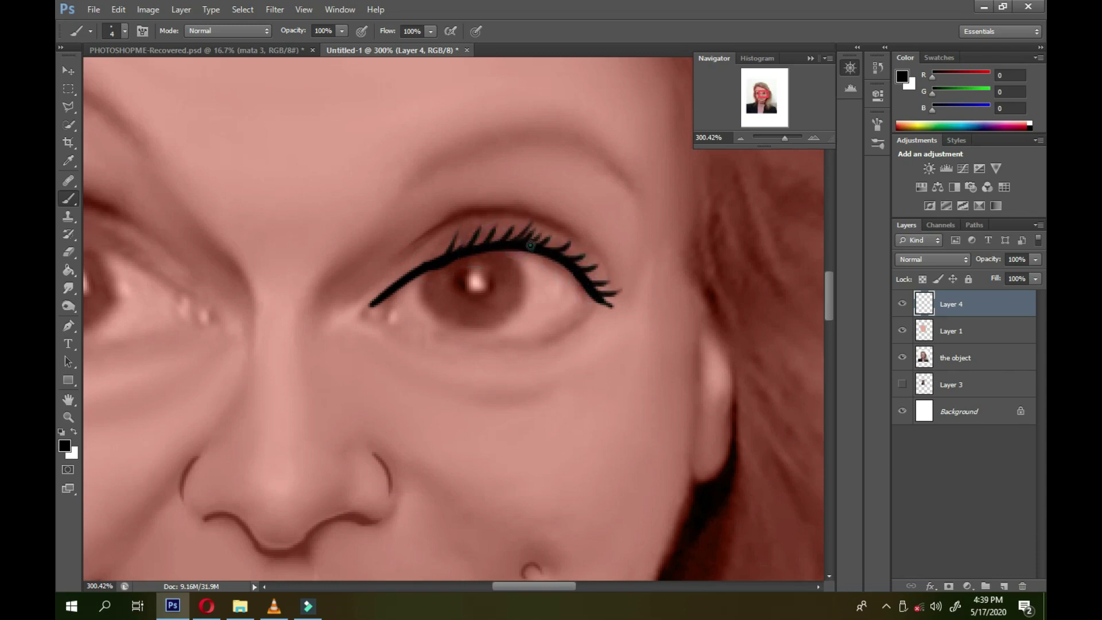
pyautogui.moveTo(551, 253); pyautogui.dragTo(565, 244)
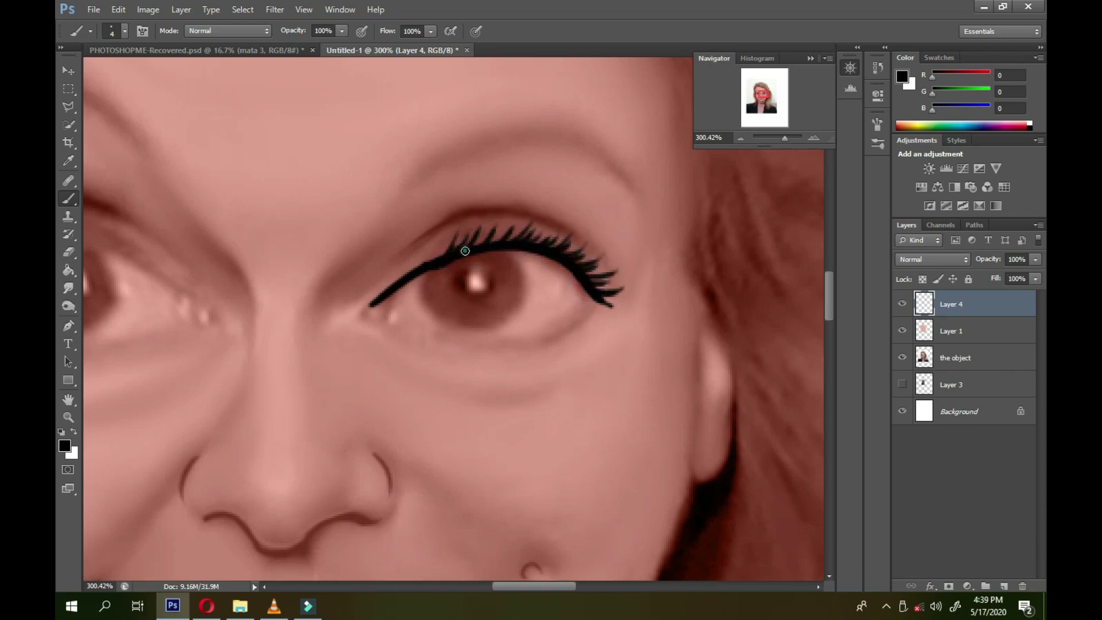
# - Clean up with a 13 px eraser and bend the eyelashes to fit the eye
pyautogui.click(74, 257)
pyautogui.rightClick(442, 231)
pyautogui.write('13')
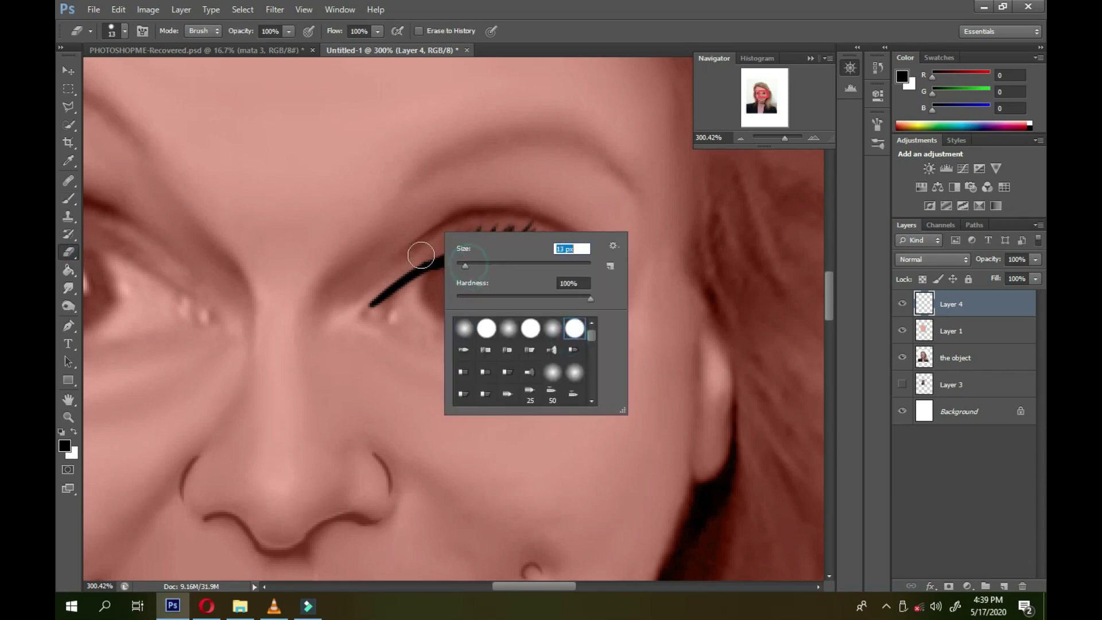
pyautogui.press('Return')
pyautogui.click(518, 268)
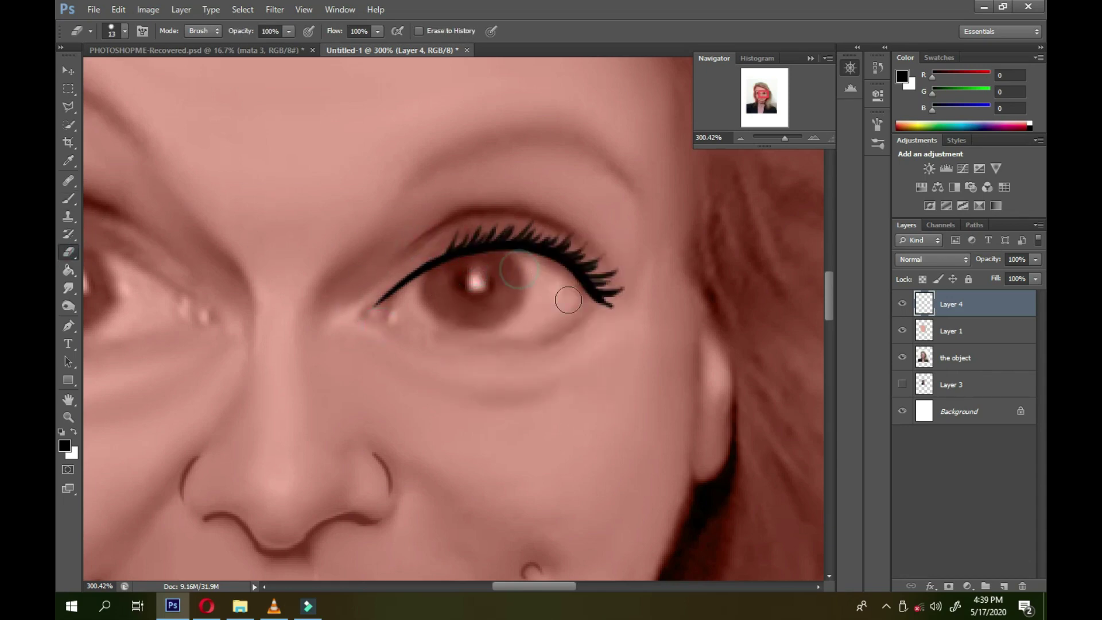
pyautogui.hscroll(-2, 435, 171)
pyautogui.hotkey('ctrl', 't')
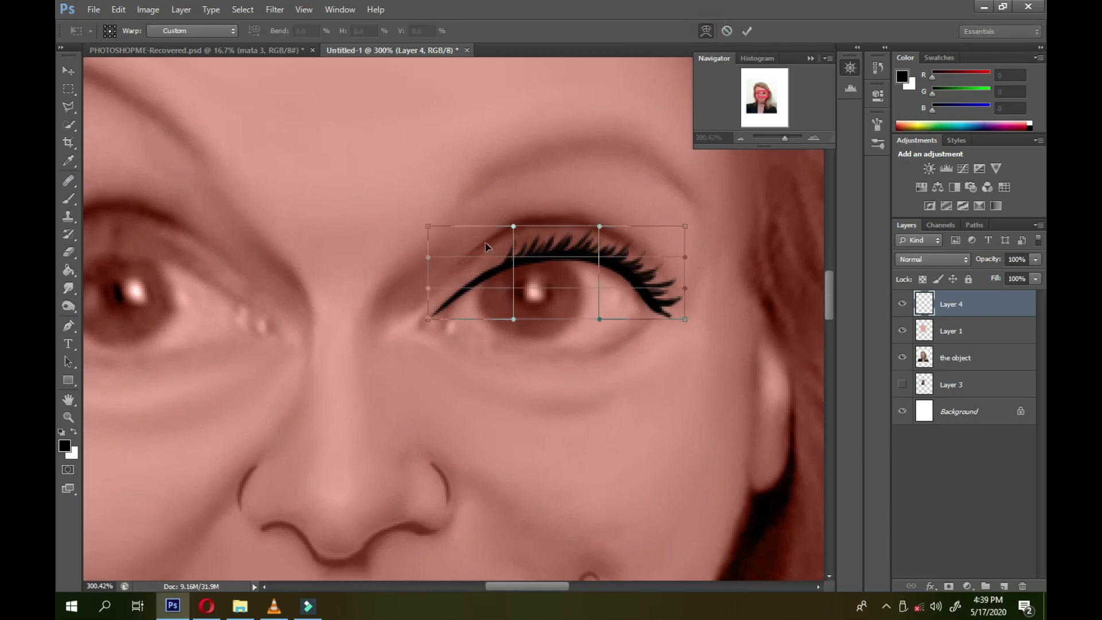
pyautogui.moveTo(484, 242); pyautogui.dragTo(603, 251)
pyautogui.press('Return')
# - Draw the lower lashes from the outer eye corner with the brush
pyautogui.rightClick(719, 247)
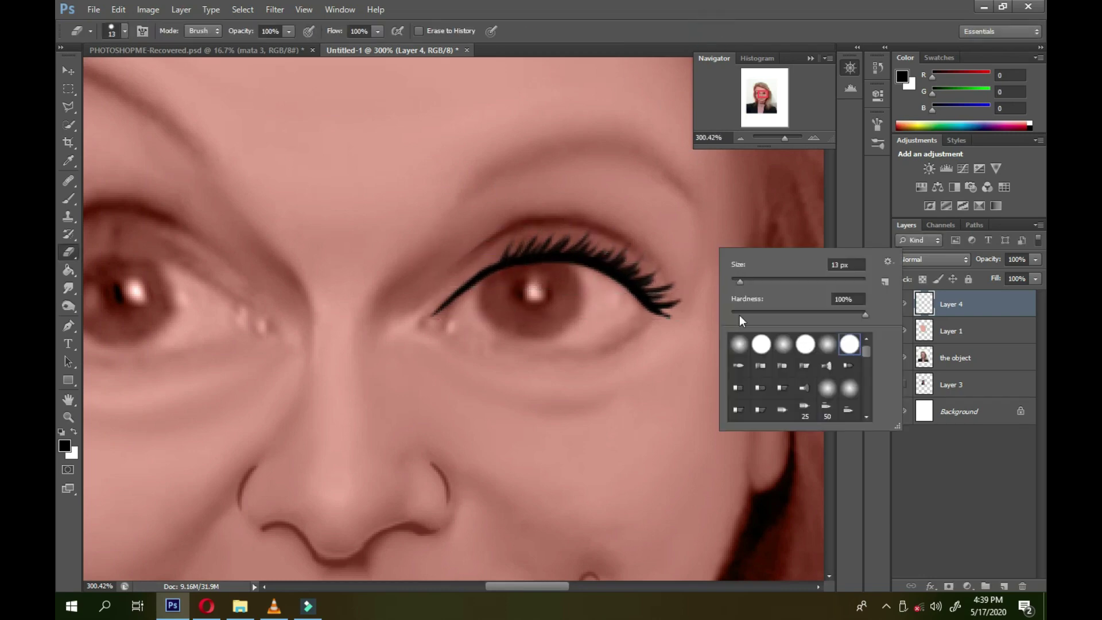
pyautogui.click(677, 288)
pyautogui.click(77, 196)
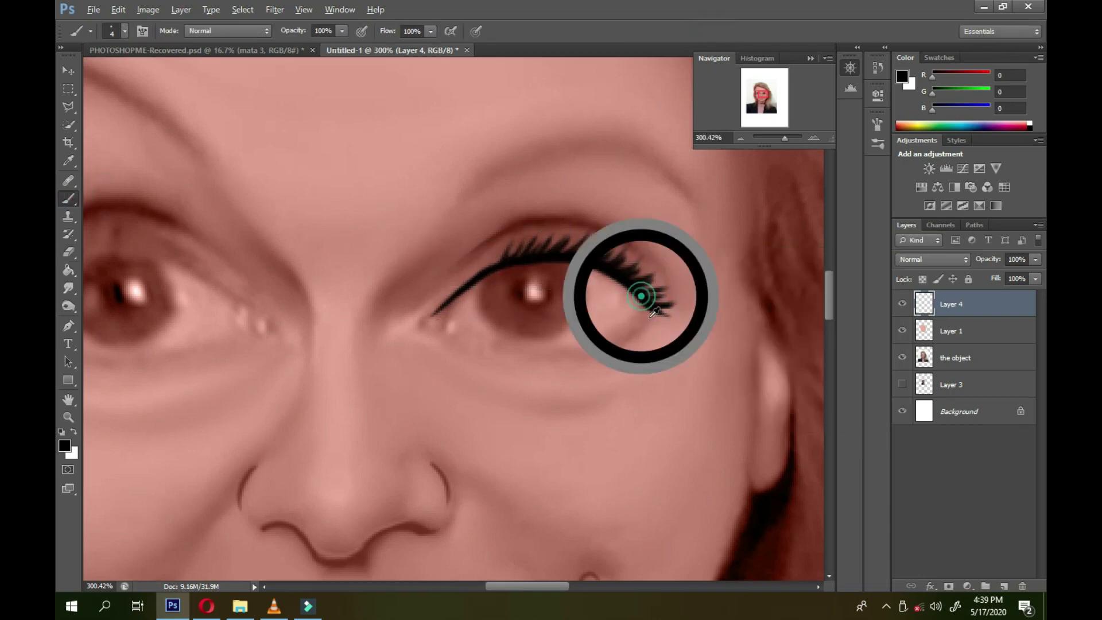
pyautogui.moveTo(625, 328)
pyautogui.mouseDown()
pyautogui.moveTo(647, 303)
pyautogui.moveTo(172, 283)
pyautogui.mouseUp()
# - Duplicate the eyelash layer and warp the copy onto the left eye
pyautogui.hotkey('ctrl', 'j')
pyautogui.hotkey('ctrl', 't')
pyautogui.moveTo(423, 266)
pyautogui.mouseDown()
pyautogui.moveTo(253, 266)
pyautogui.moveTo(269, 297)
pyautogui.mouseUp()
pyautogui.click(706, 30)
pyautogui.moveTo(513, 316); pyautogui.dragTo(516, 333)
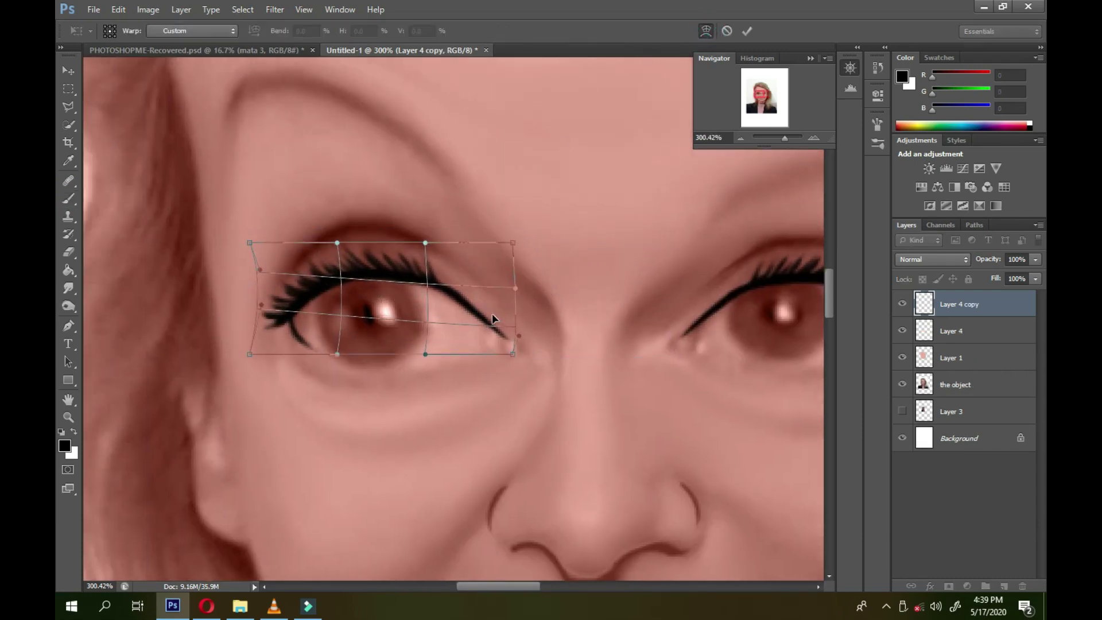
pyautogui.moveTo(336, 354); pyautogui.dragTo(342, 376)
pyautogui.moveTo(250, 354); pyautogui.dragTo(269, 335)
pyautogui.moveTo(249, 243); pyautogui.dragTo(245, 234)
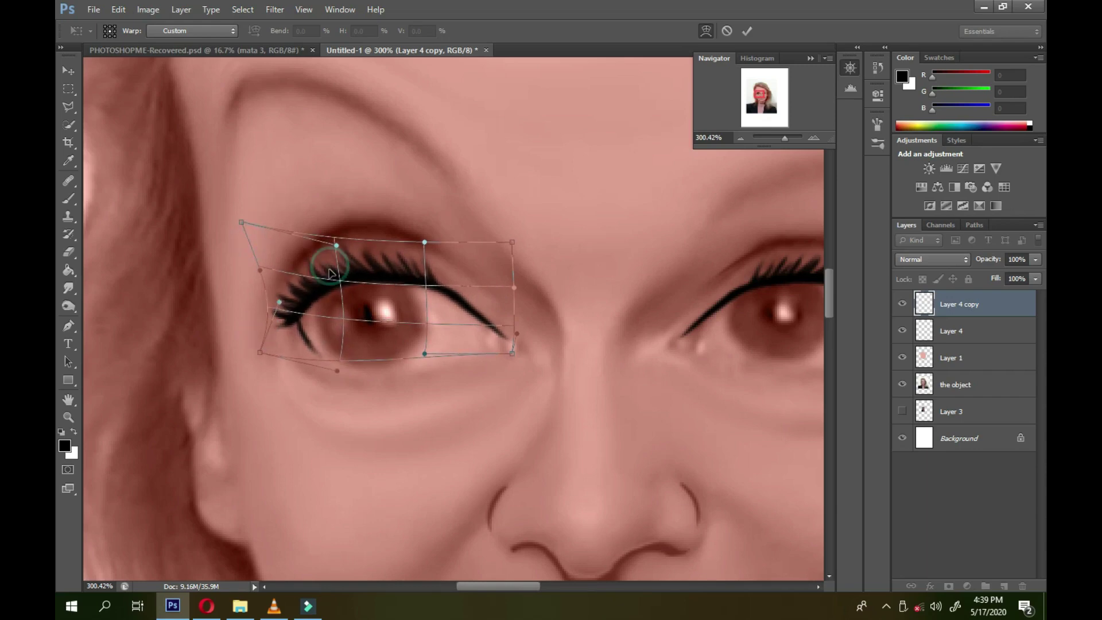
pyautogui.moveTo(327, 253); pyautogui.dragTo(457, 329)
pyautogui.press('Return')
# - Merge the copied lashes into Layer 4 and add a new Layer 5 above Layer 1
pyautogui.press('b')
pyautogui.moveTo(560, 247); pyautogui.dragTo(445, 219)
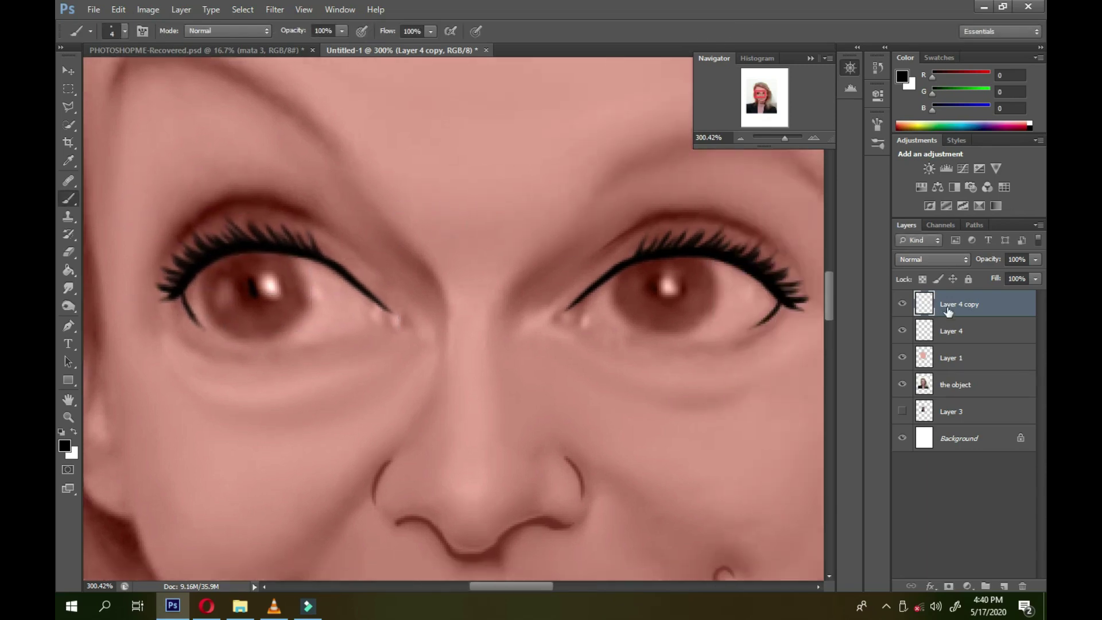
pyautogui.hotkey('ctrl', 'e')
pyautogui.click(902, 304)
pyautogui.click(970, 330)
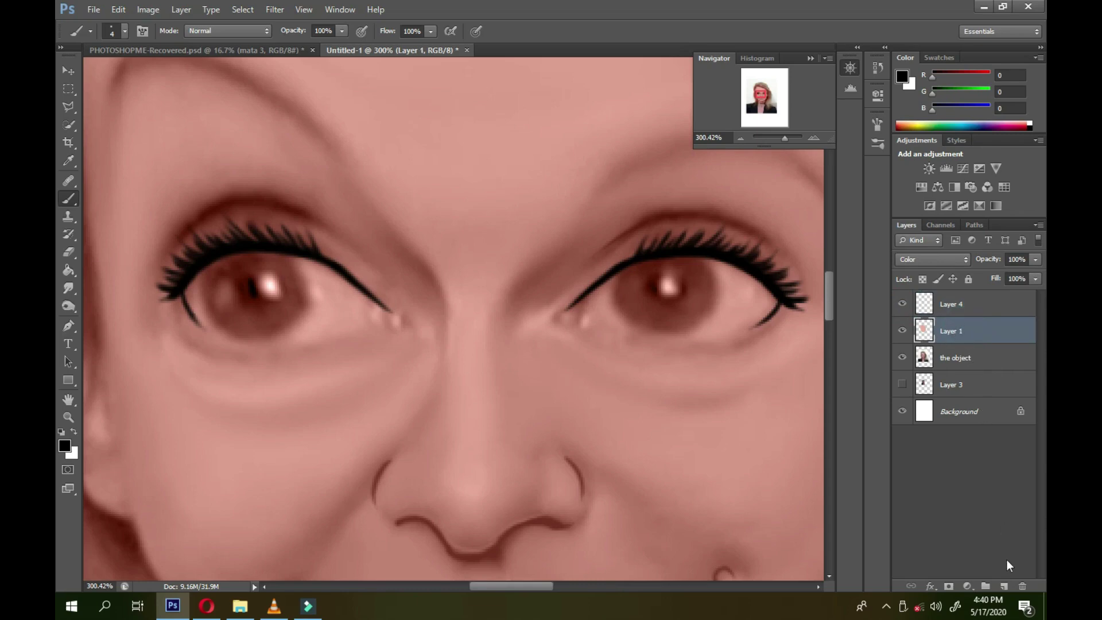
pyautogui.click(1004, 585)
pyautogui.rightClick(150, 204)
pyautogui.click(284, 308)
# - Fill both eye openings with light grey 221 on Layer 5
pyautogui.click(64, 446)
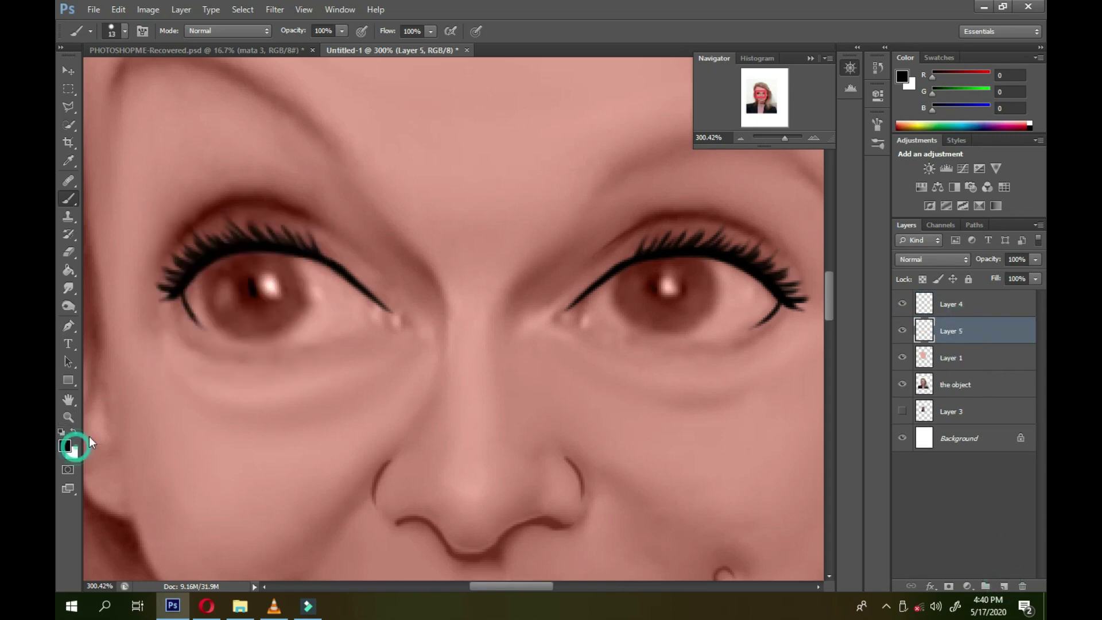
pyautogui.moveTo(608, 299); pyautogui.dragTo(640, 280)
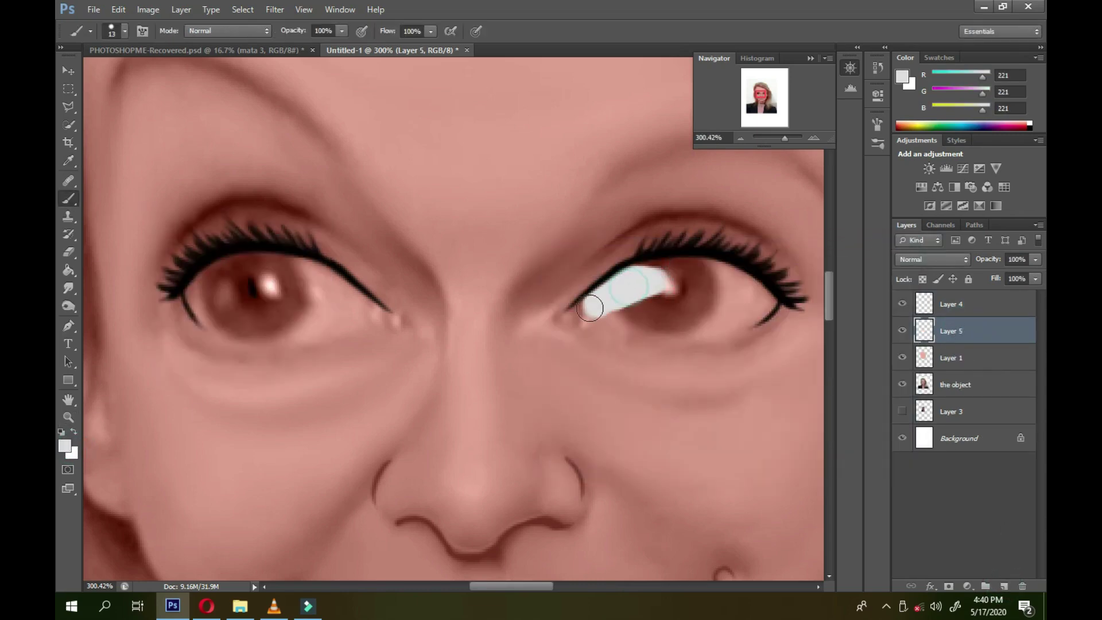
pyautogui.moveTo(590, 308)
pyautogui.mouseDown()
pyautogui.moveTo(708, 318)
pyautogui.moveTo(746, 300)
pyautogui.moveTo(633, 280)
pyautogui.mouseUp()
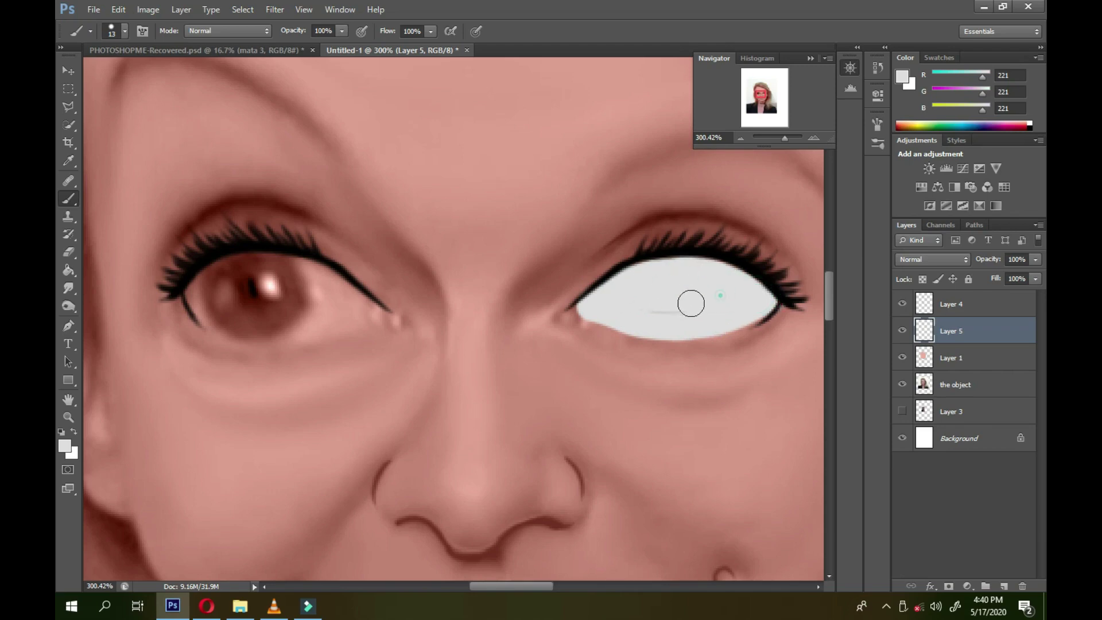
pyautogui.click(591, 307)
pyautogui.moveTo(197, 290)
pyautogui.mouseDown()
pyautogui.moveTo(239, 325)
pyautogui.moveTo(361, 308)
pyautogui.moveTo(229, 278)
pyautogui.moveTo(331, 285)
pyautogui.mouseUp()
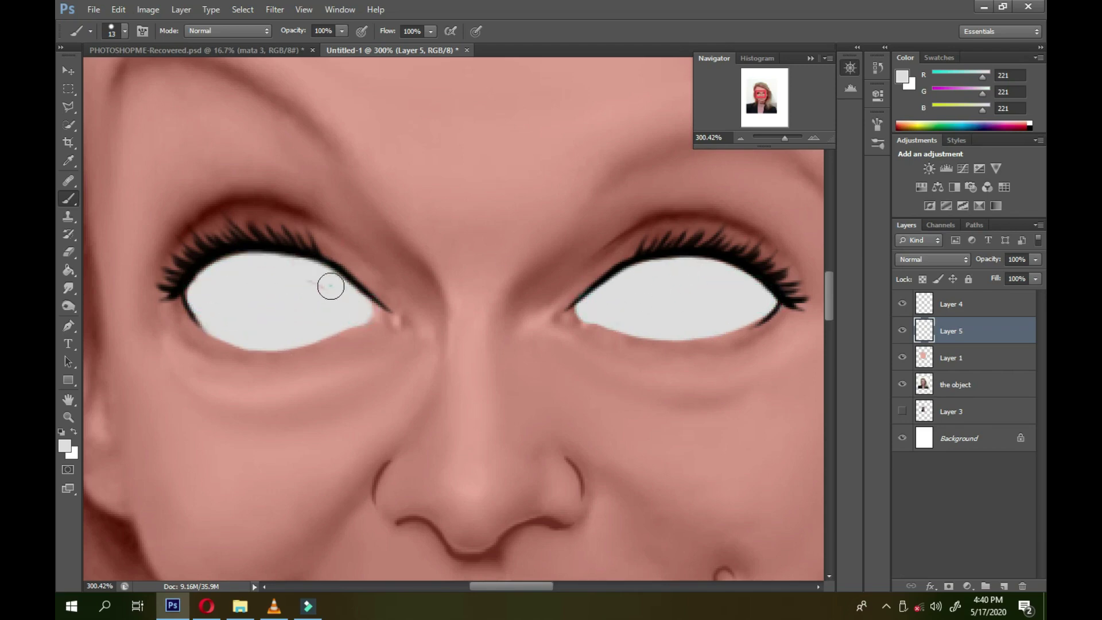
# - On the object layer, paint the left eye's lower rim in sampled brown with a 7 px brush
pyautogui.click(941, 381)
pyautogui.rightClick(560, 261)
pyautogui.keyDown('alt'); pyautogui.click(597, 322); pyautogui.keyUp('alt')
pyautogui.rightClick(615, 289)
pyautogui.press('Return')
pyautogui.moveTo(632, 312)
pyautogui.mouseDown()
pyautogui.moveTo(669, 325)
pyautogui.moveTo(770, 309)
pyautogui.mouseUp()
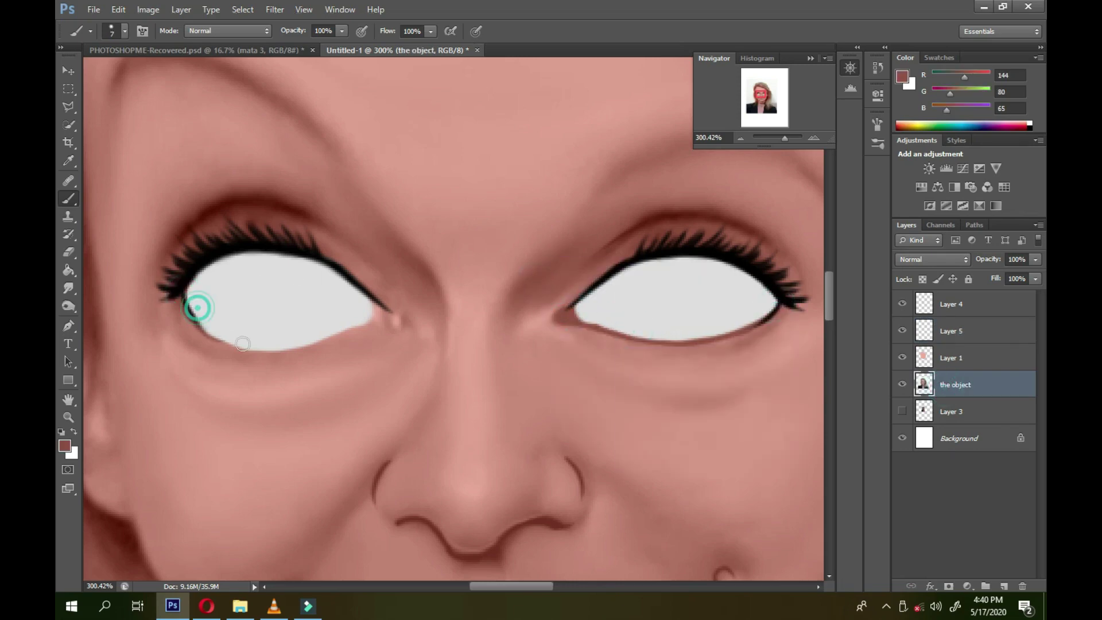
pyautogui.moveTo(196, 307); pyautogui.dragTo(379, 328)
pyautogui.rightClick(498, 308)
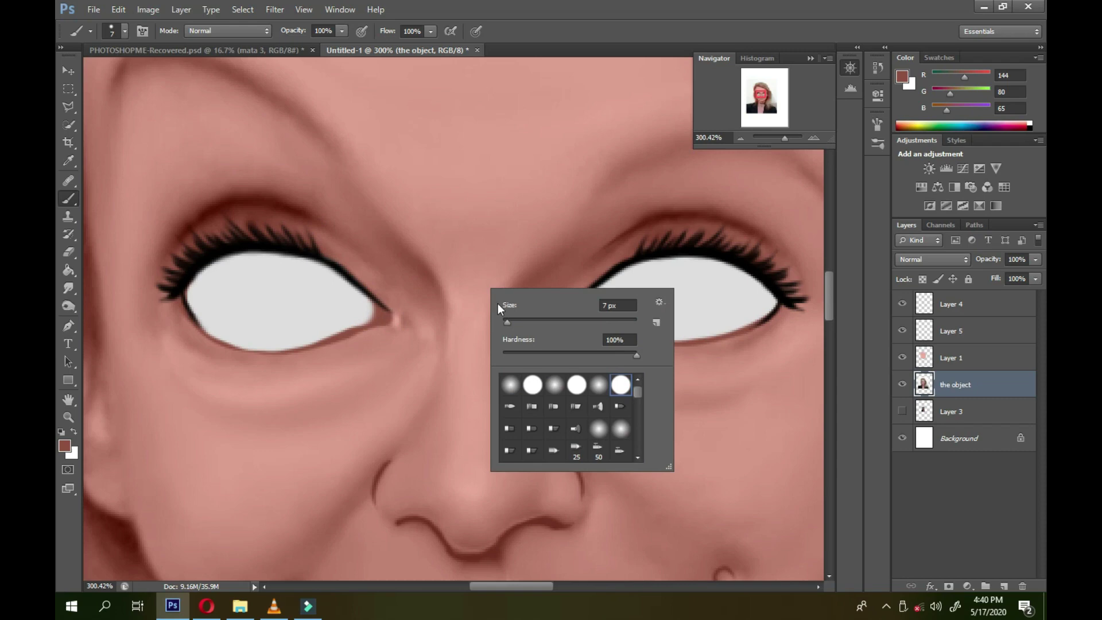
# - Paint sampled skin tone over the inner eye corners with a small brush
pyautogui.keyDown('alt'); pyautogui.click(466, 297); pyautogui.keyUp('alt')
pyautogui.rightClick(467, 295)
pyautogui.press('Return')
pyautogui.moveTo(392, 305); pyautogui.dragTo(394, 328)
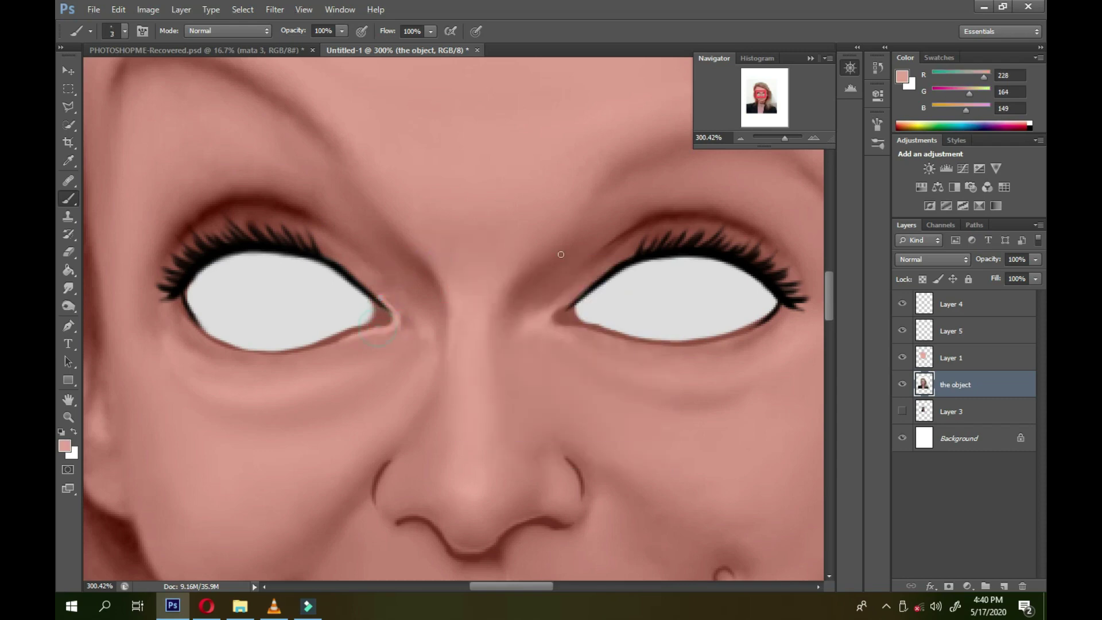
pyautogui.rightClick(560, 254)
pyautogui.press('Return')
pyautogui.moveTo(373, 281); pyautogui.dragTo(382, 331)
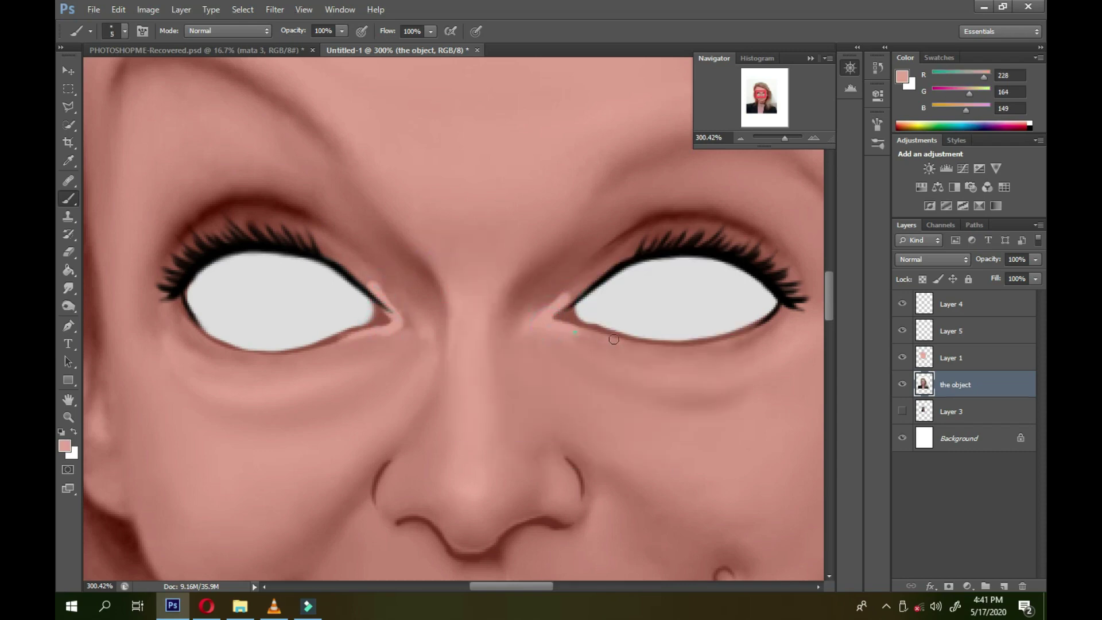
pyautogui.rightClick(766, 330)
pyautogui.press('Return')
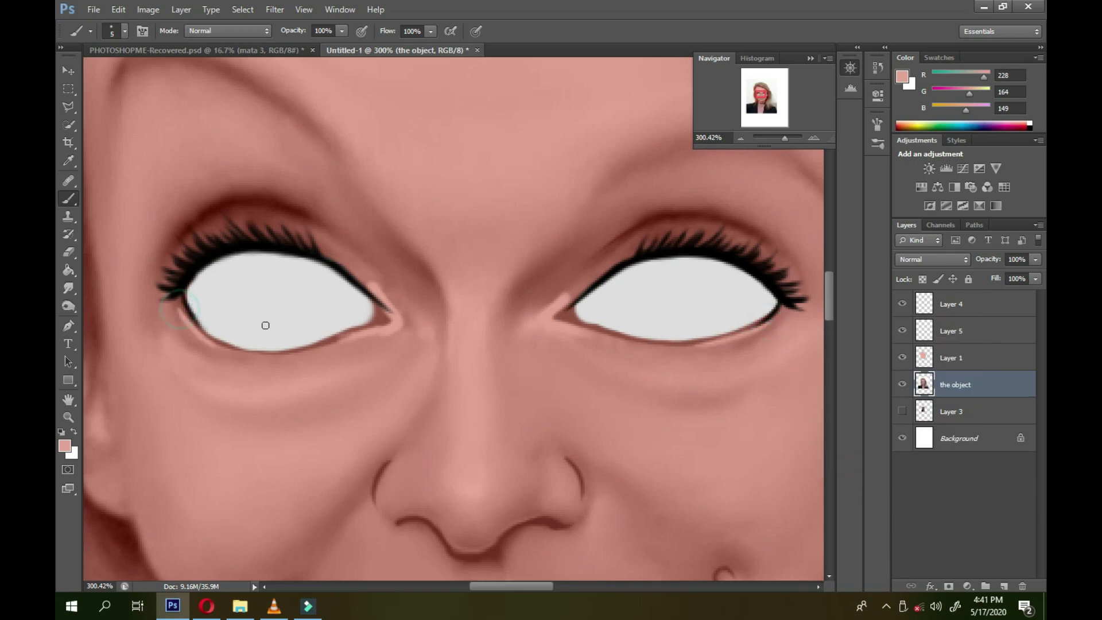
pyautogui.hotkey('ctrl', 'z')
# - Deepen both eyelid creases with sampled dark brown
pyautogui.keyDown('alt'); pyautogui.click(289, 215); pyautogui.keyUp('alt')
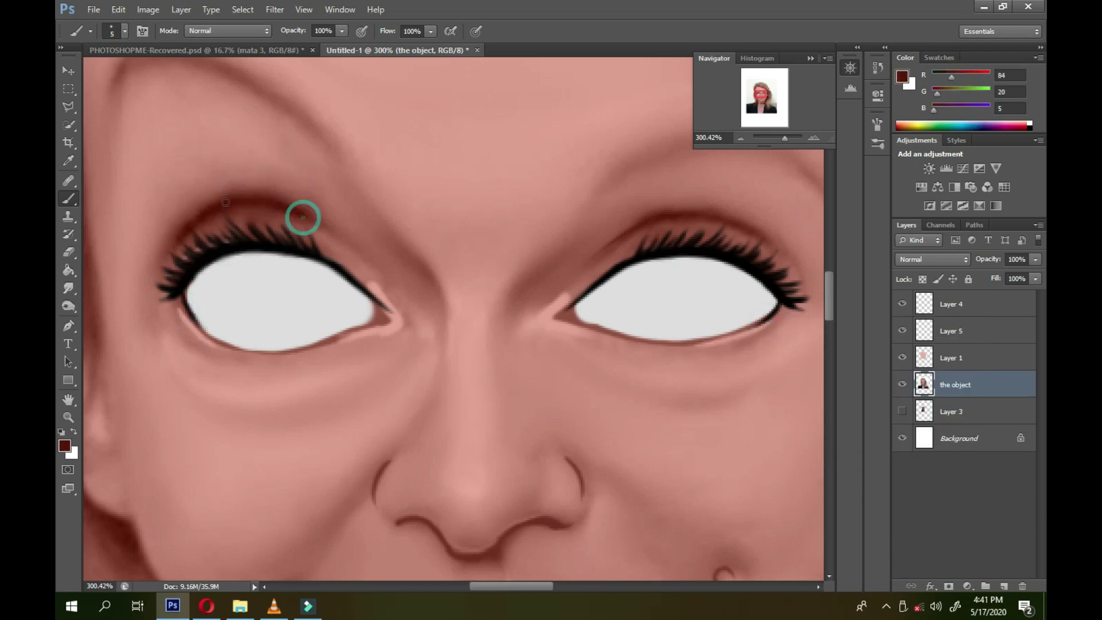
pyautogui.moveTo(303, 217); pyautogui.dragTo(344, 251)
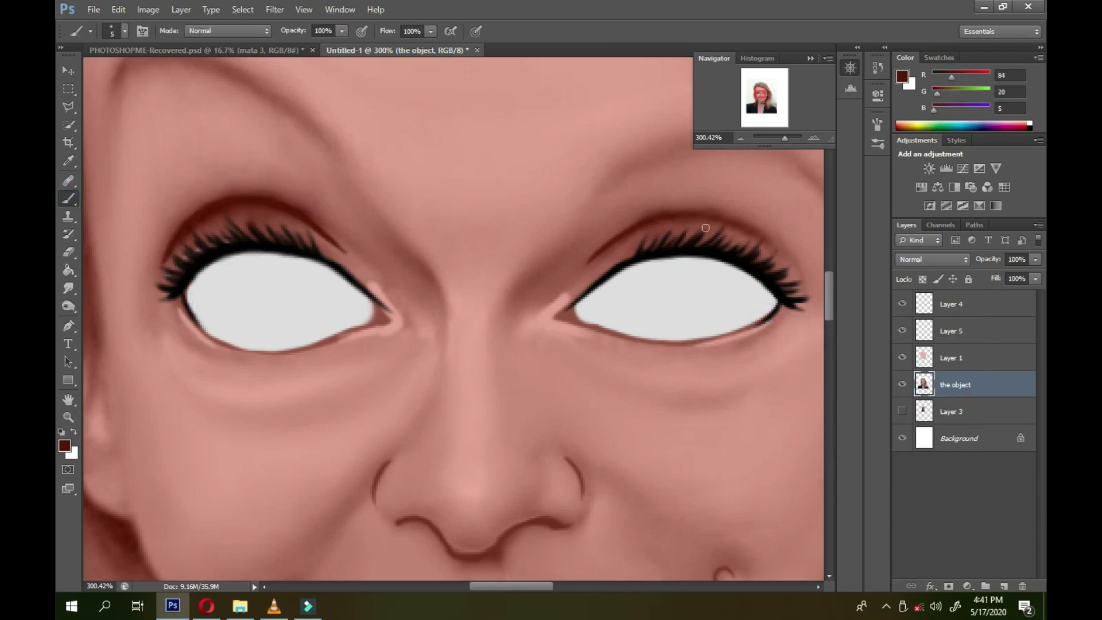
pyautogui.moveTo(772, 249); pyautogui.dragTo(656, 216)
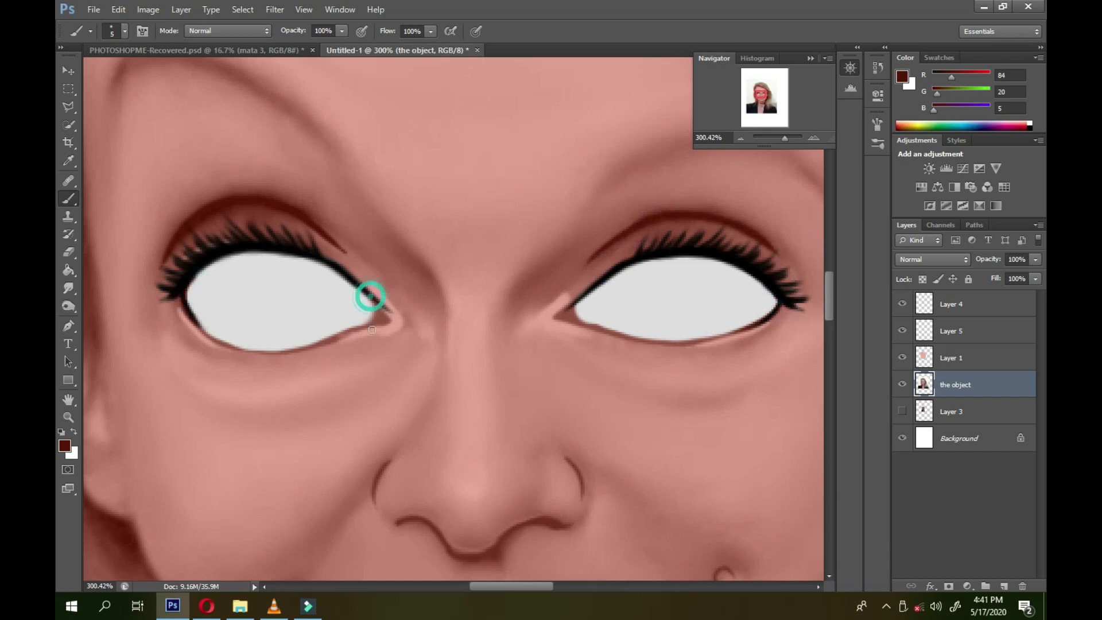
# - Burn soft grey shading into both eye whites on Layer 5 with a 49 px brush
pyautogui.click(941, 330)
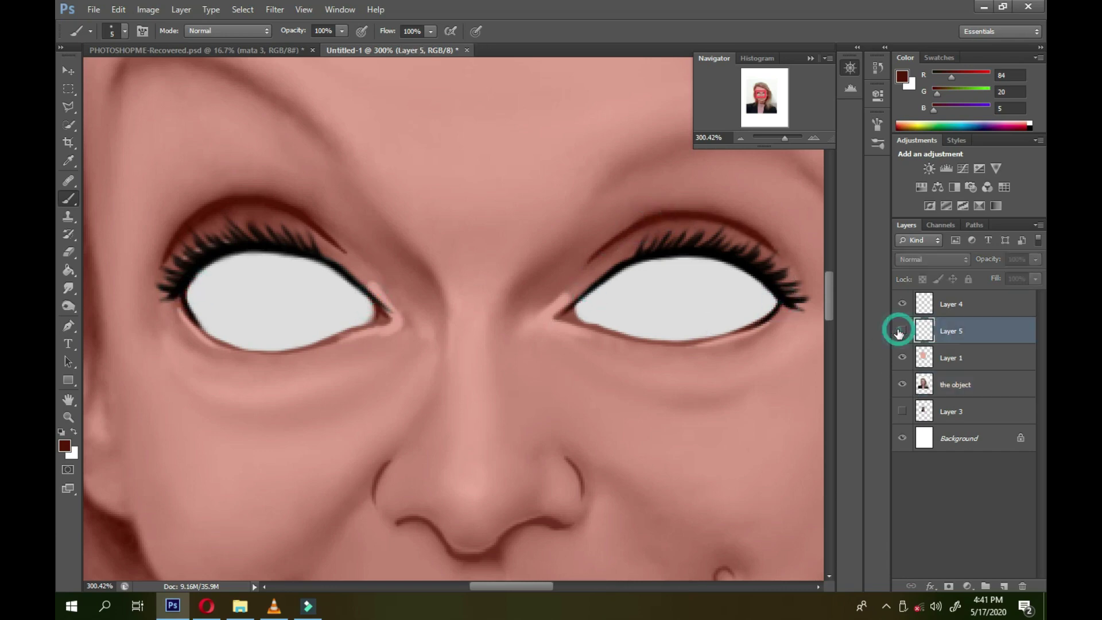
pyautogui.rightClick(68, 305)
pyautogui.click(115, 315)
pyautogui.rightClick(370, 267)
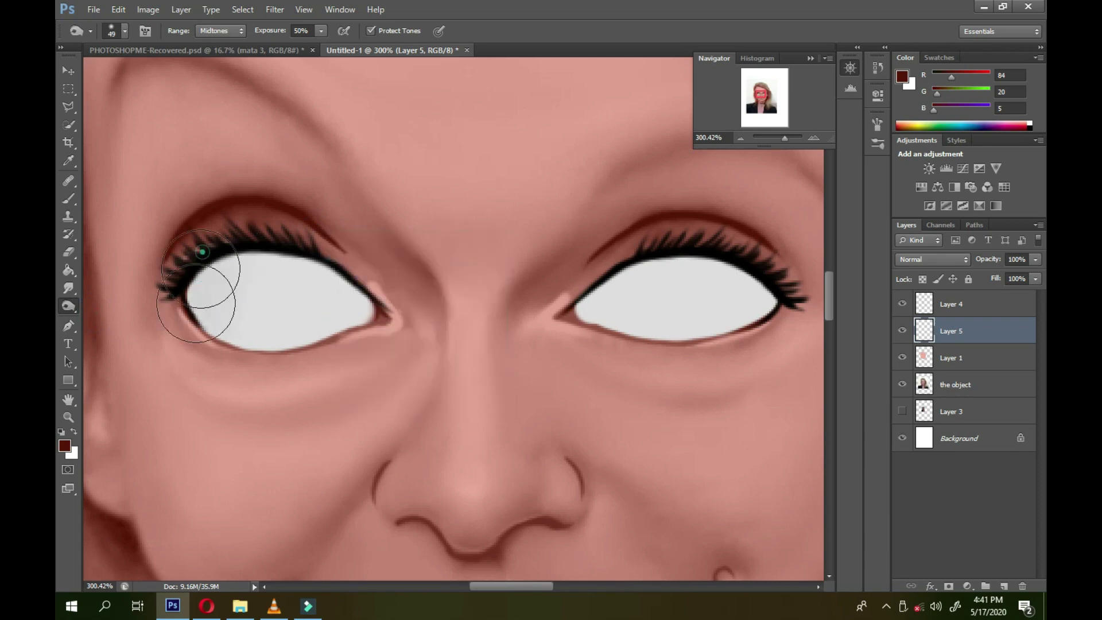
pyautogui.moveTo(209, 290); pyautogui.dragTo(373, 322)
pyautogui.moveTo(582, 267)
pyautogui.mouseDown()
pyautogui.moveTo(645, 246)
pyautogui.moveTo(731, 275)
pyautogui.mouseUp()
pyautogui.moveTo(791, 295)
pyautogui.mouseDown()
pyautogui.moveTo(761, 344)
pyautogui.moveTo(714, 339)
pyautogui.mouseUp()
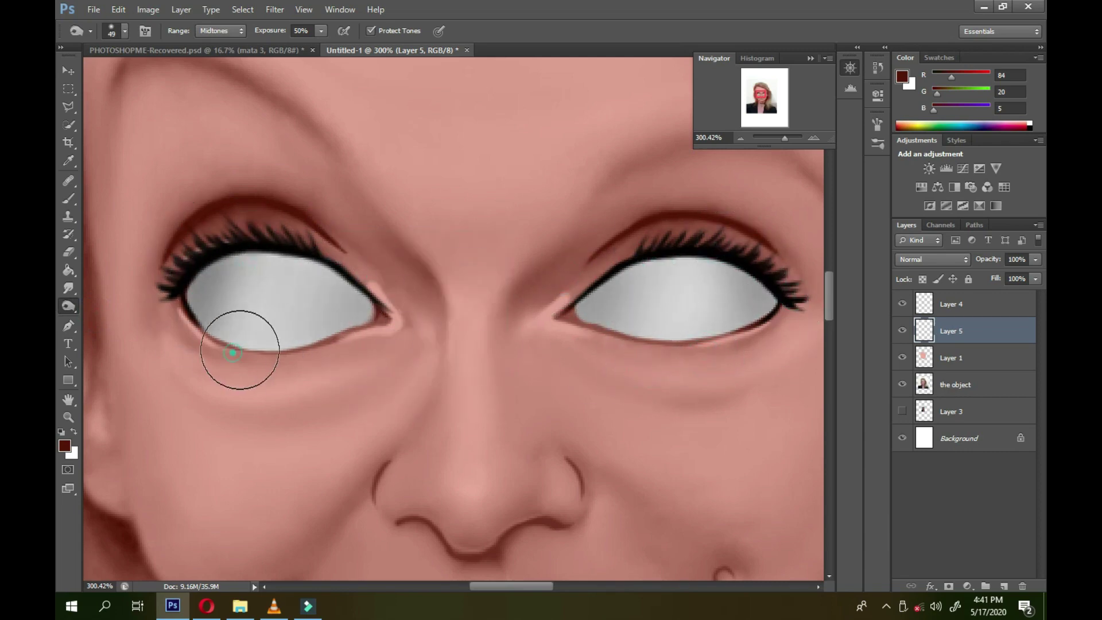
pyautogui.moveTo(226, 349); pyautogui.dragTo(309, 298)
pyautogui.moveTo(226, 374); pyautogui.dragTo(263, 389)
# - Sample the eye-white grey and blend the shading with a 21 px Smudge brush
pyautogui.press('b')
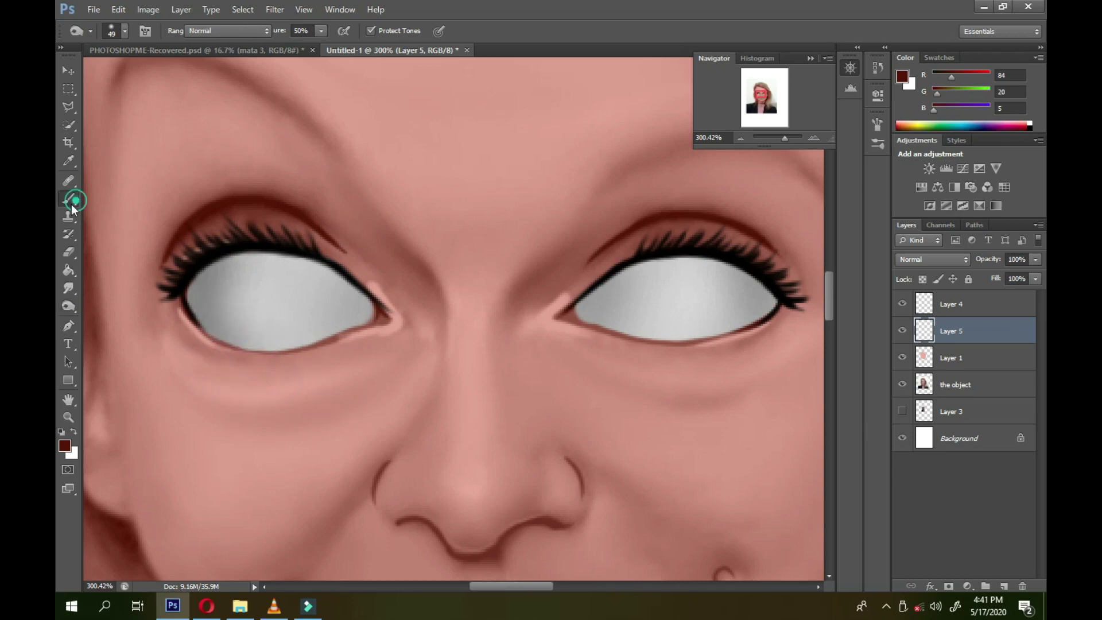
pyautogui.keyDown('alt'); pyautogui.click(207, 324); pyautogui.keyUp('alt')
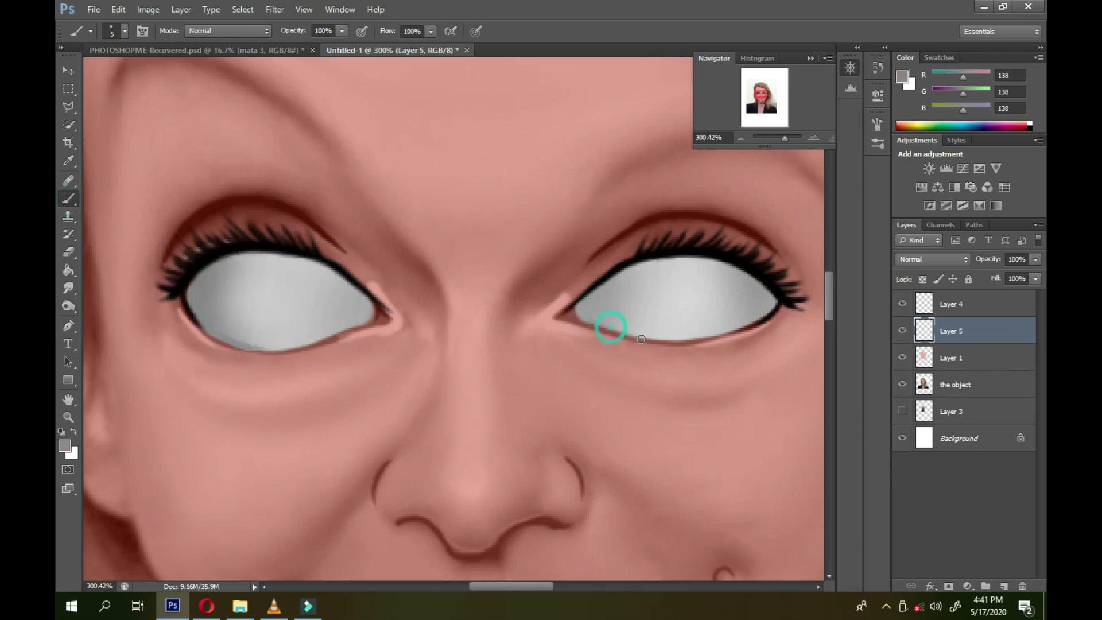
pyautogui.press('r')
pyautogui.rightClick(228, 275)
pyautogui.press('Return')
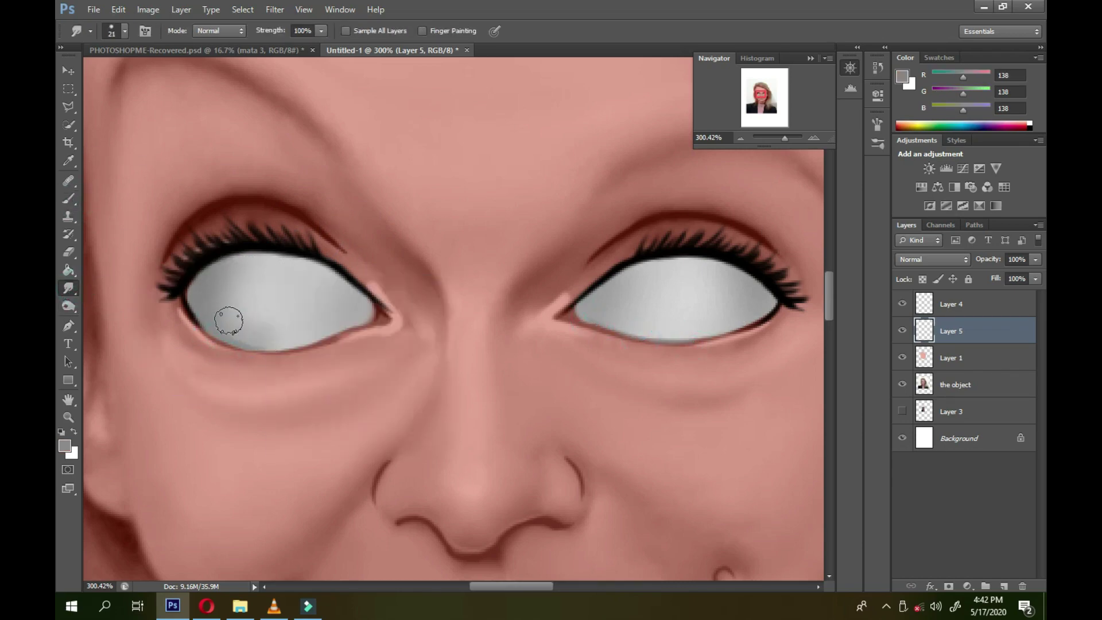
pyautogui.scroll(-4, 763, 155)
pyautogui.scroll(3, 740, 158)
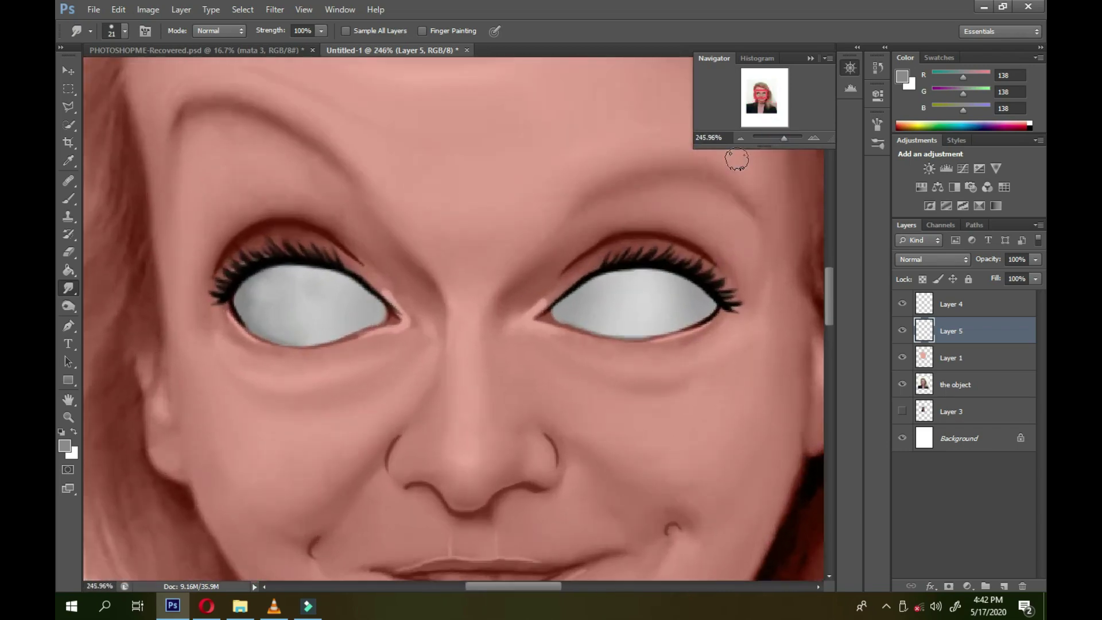
pyautogui.click(955, 384)
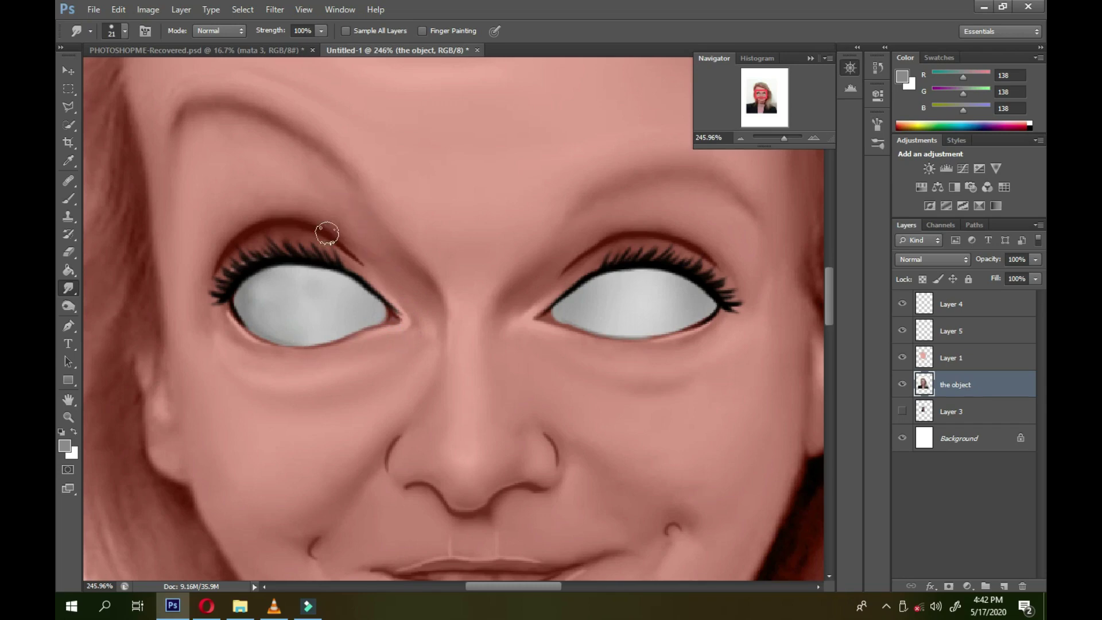
pyautogui.press('v')
pyautogui.click(195, 50)
# - Bring the blue eye layer 'mata 1' into the caricature and rename Layer 1 'color skin'
pyautogui.click(952, 411)
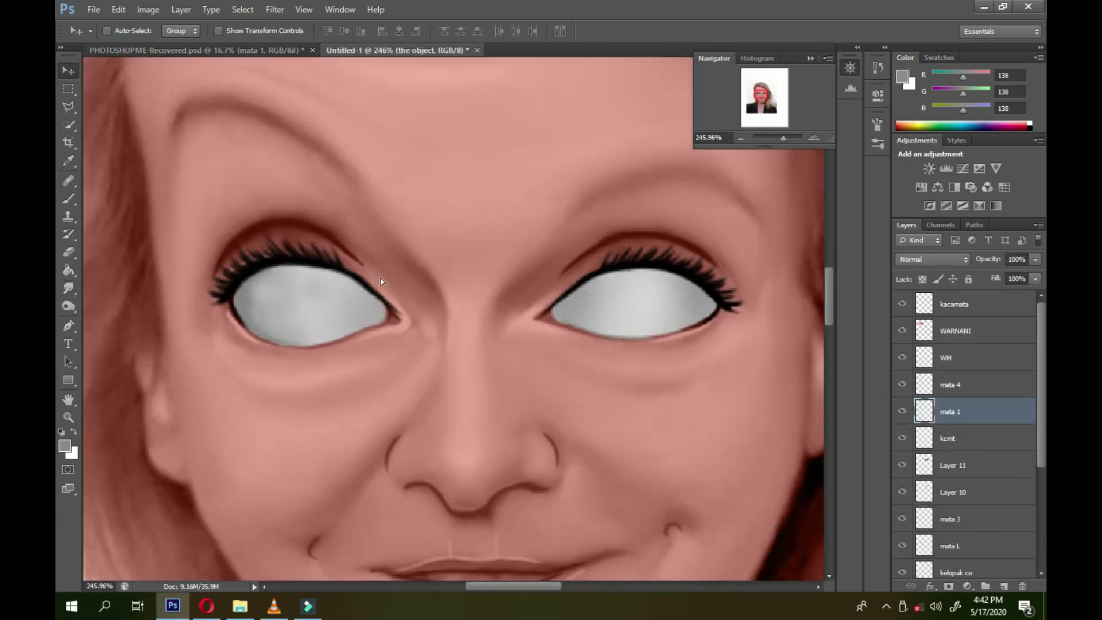
pyautogui.moveTo(418, 229); pyautogui.dragTo(419, 236)
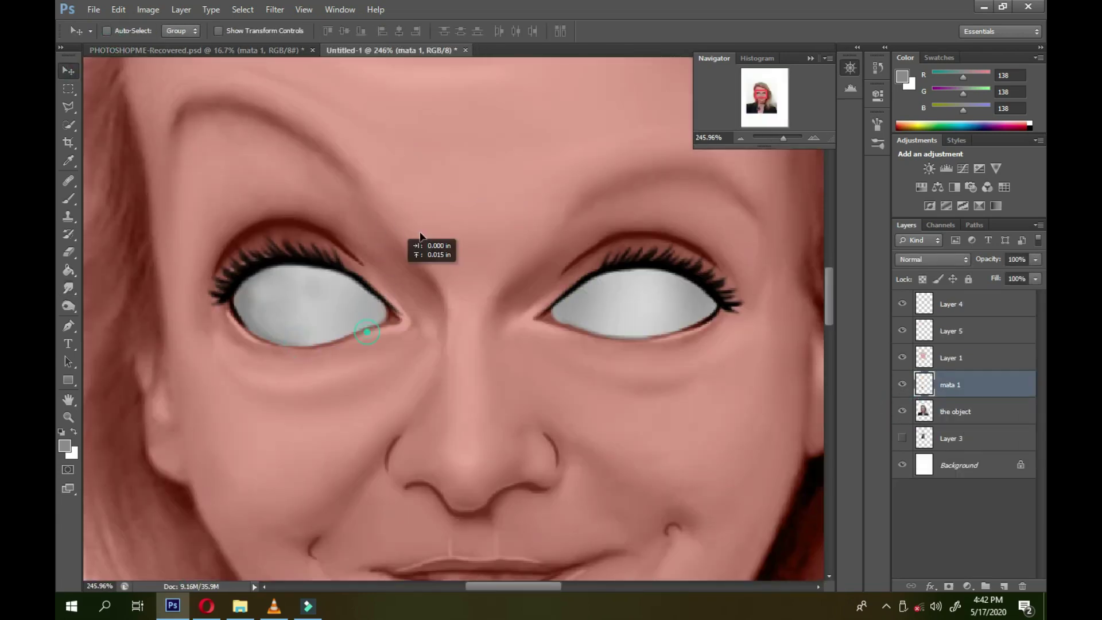
pyautogui.moveTo(950, 385); pyautogui.dragTo(949, 318)
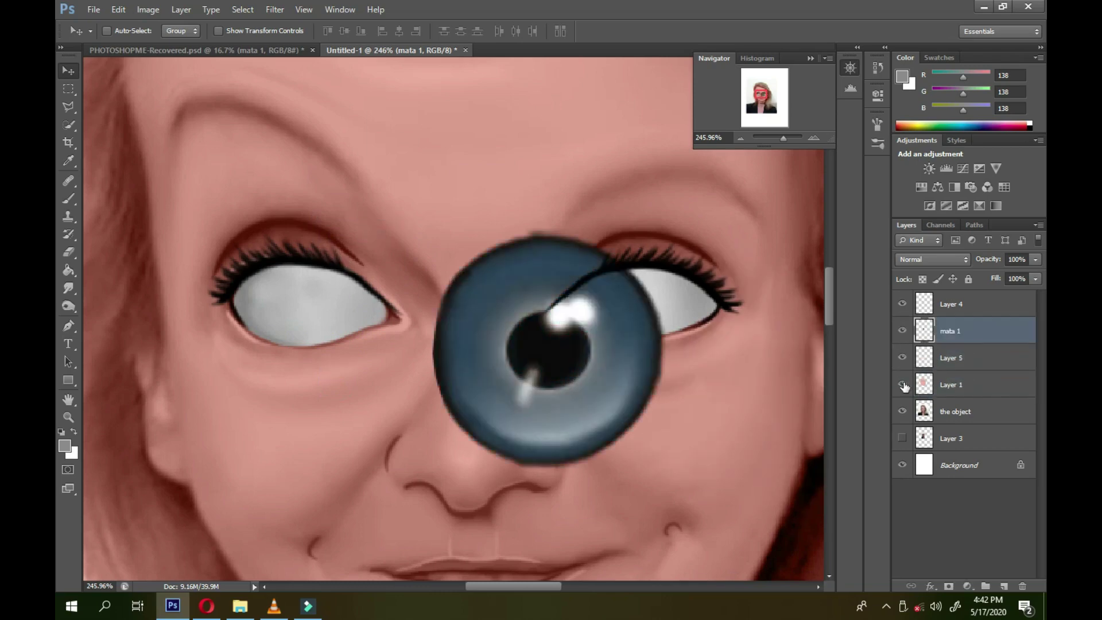
pyautogui.doubleClick(941, 386)
pyautogui.write('color sk')
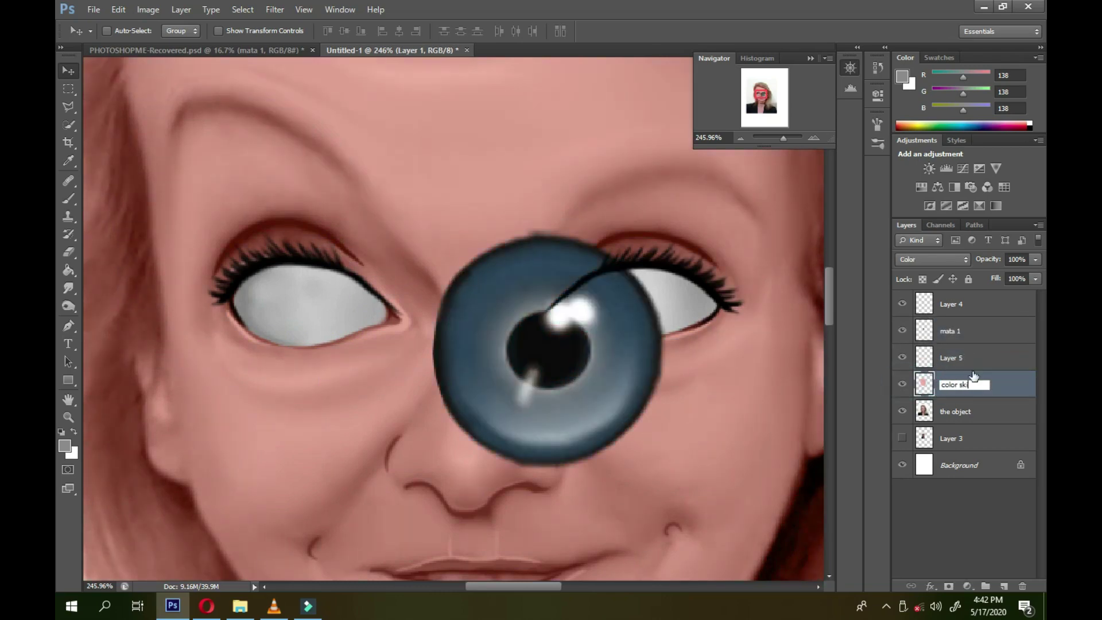
pyautogui.write('in')
pyautogui.press('Return')
pyautogui.press('b')
# - Scale the blue iris to 40%, duplicate it for the other eye, merge, and clip to Layer 5
pyautogui.click(952, 358)
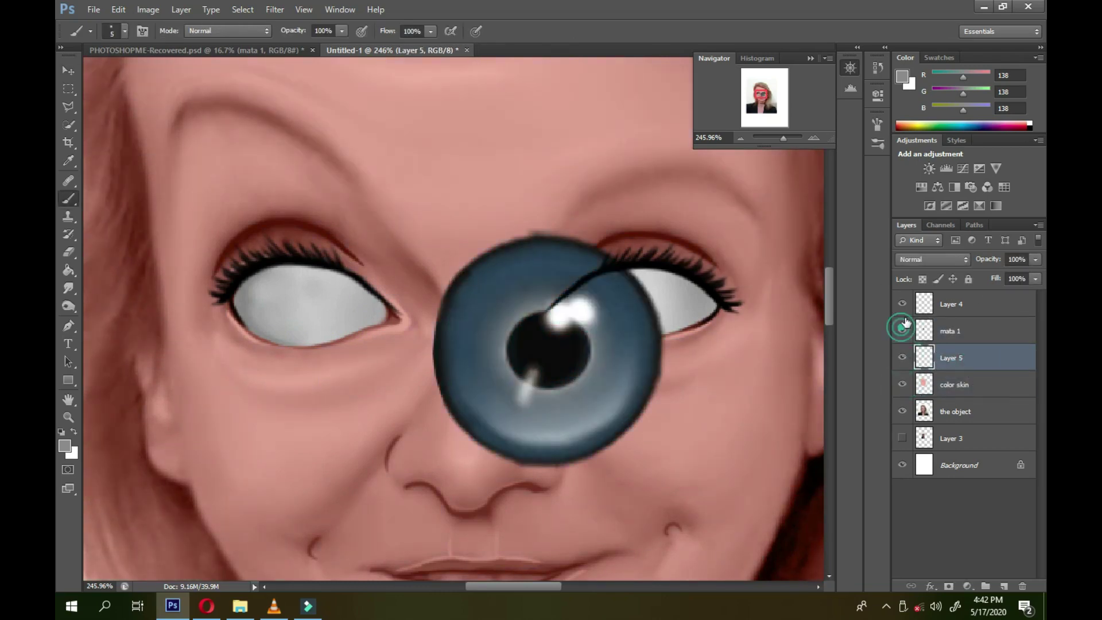
pyautogui.click(949, 304)
pyautogui.click(902, 357)
pyautogui.press('v')
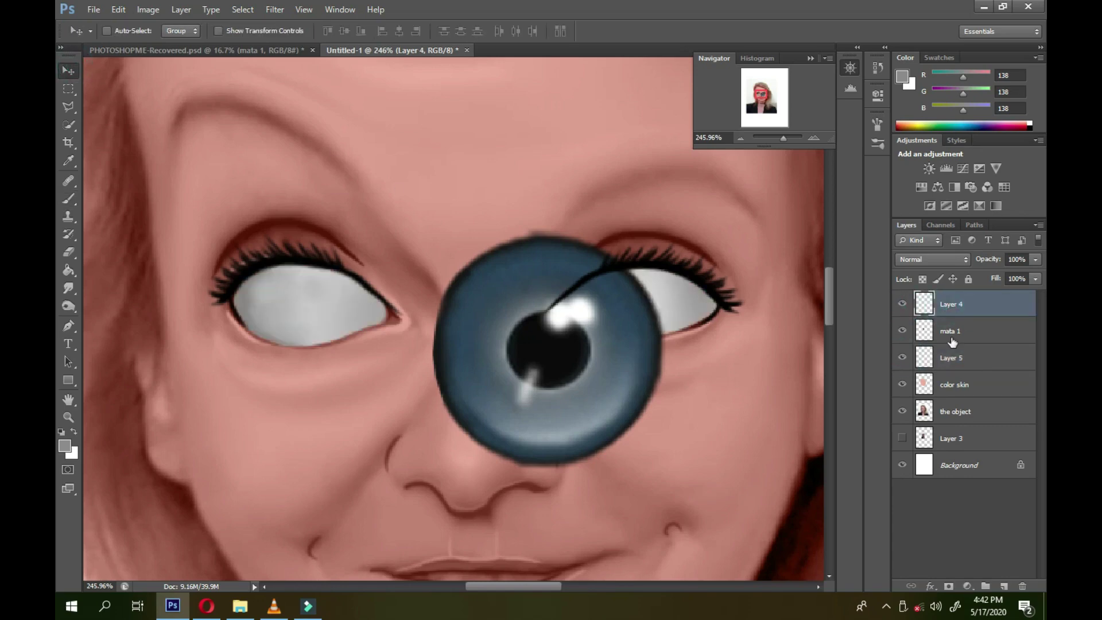
pyautogui.click(953, 338)
pyautogui.hotkey('ctrl', 't')
pyautogui.moveTo(660, 471)
pyautogui.mouseDown()
pyautogui.moveTo(524, 327)
pyautogui.moveTo(651, 324)
pyautogui.moveTo(638, 294)
pyautogui.moveTo(467, 284)
pyautogui.moveTo(300, 296)
pyautogui.mouseUp()
pyautogui.press('Return')
pyautogui.click(902, 358)
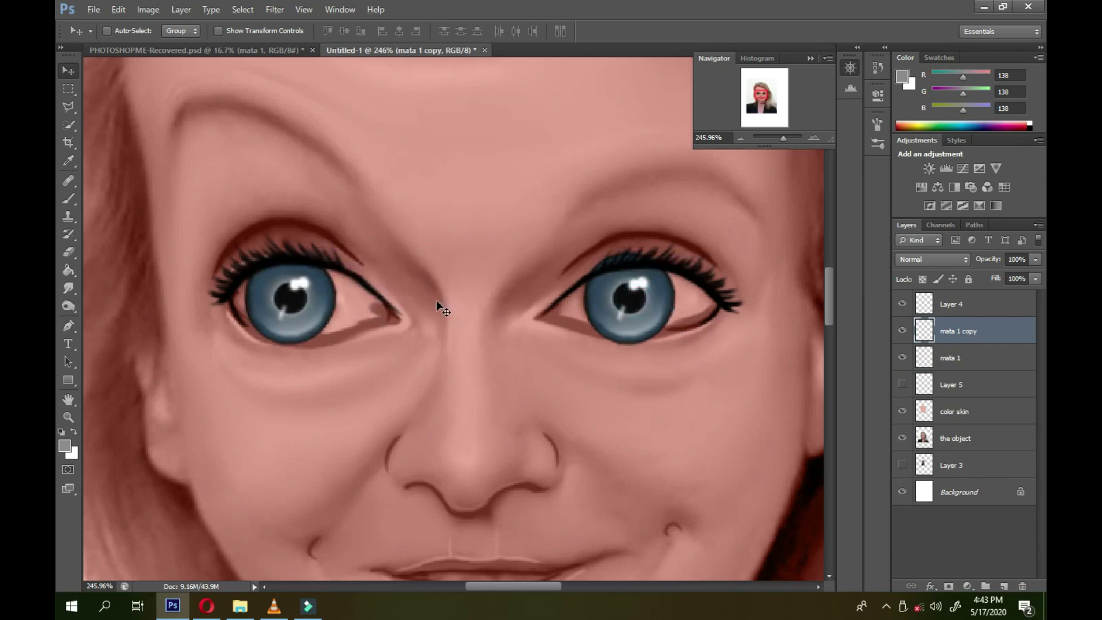
pyautogui.hotkey('ctrl', 'e')
pyautogui.click(902, 358)
pyautogui.hotkey('ctrl', 'alt', 'g')
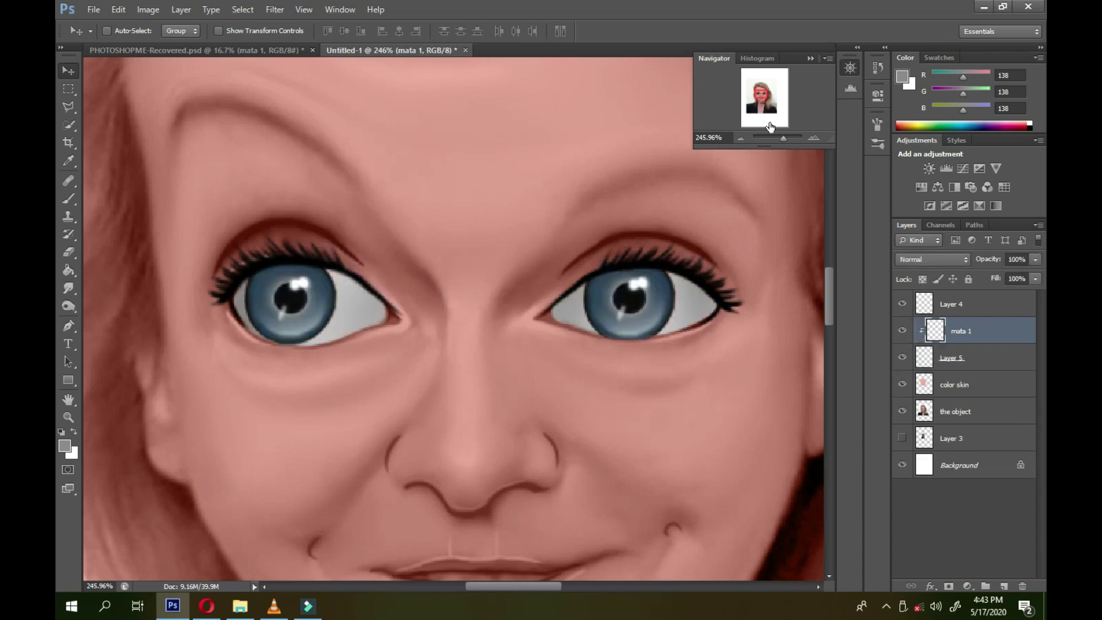
# - Adjust the dodge brush, select Layer 5, and sample the upper eyelid's reddish-brown with the Brush
pyautogui.moveTo(783, 138); pyautogui.dragTo(785, 138)
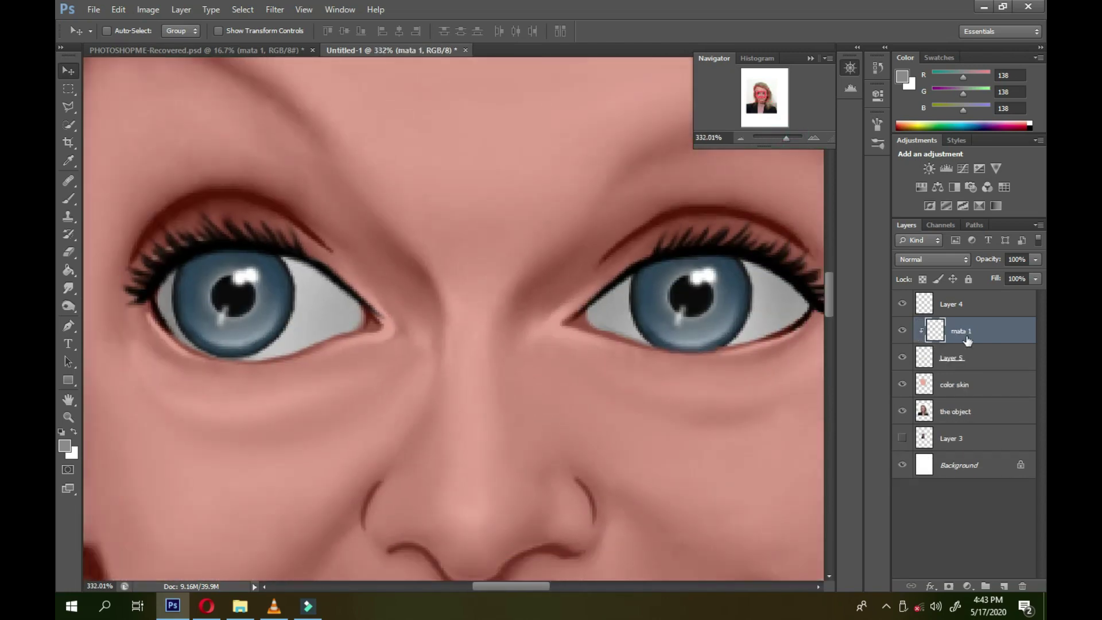
pyautogui.click(70, 306)
pyautogui.rightClick(204, 284)
pyautogui.click(302, 253)
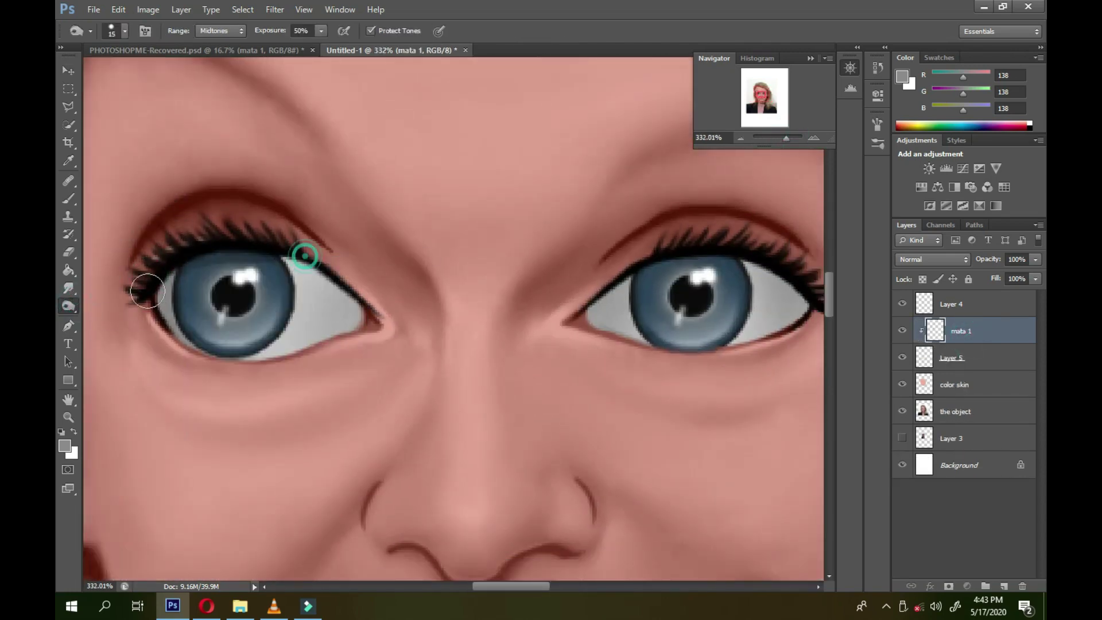
pyautogui.keyDown('ctrl'); pyautogui.click(746, 240); pyautogui.keyUp('ctrl')
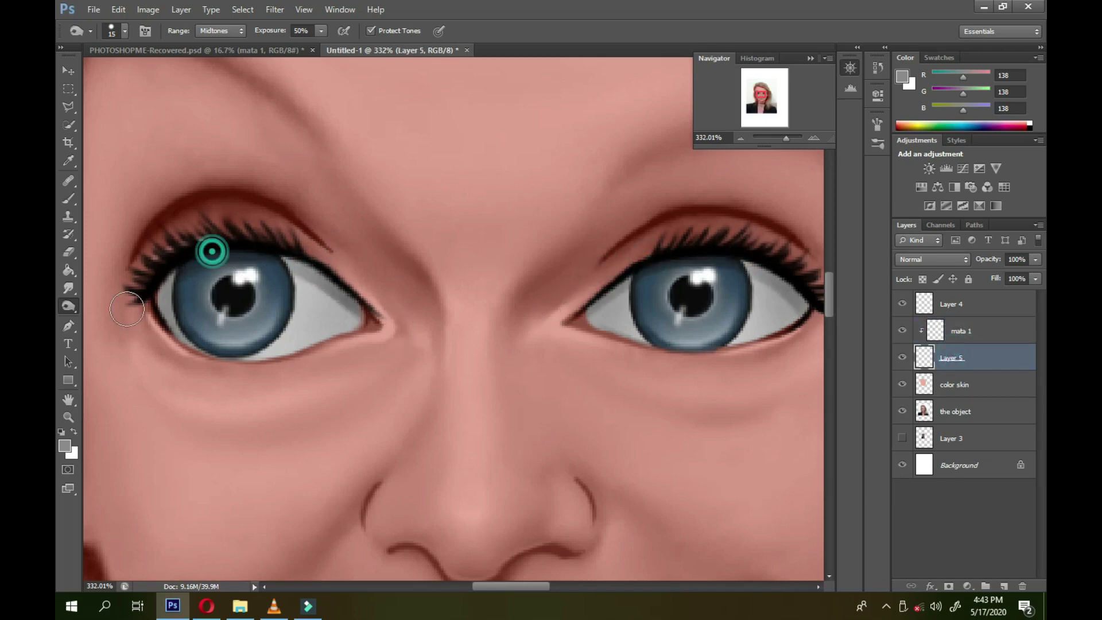
pyautogui.moveTo(532, 132); pyautogui.dragTo(631, 211)
pyautogui.press('b')
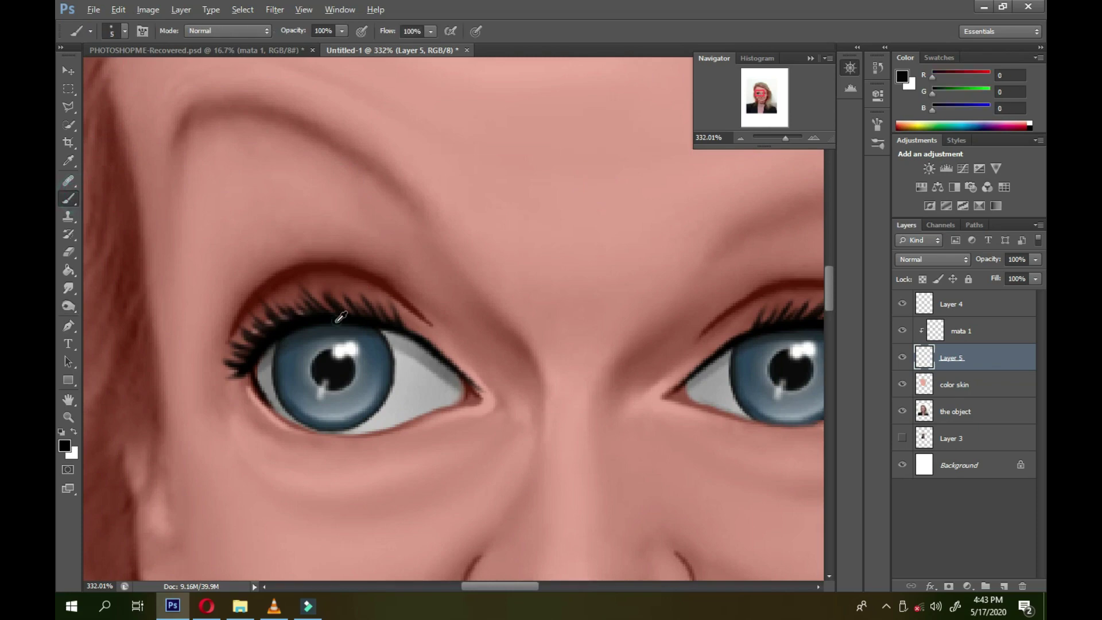
pyautogui.keyDown('alt'); pyautogui.click(361, 262); pyautogui.keyUp('alt')
pyautogui.keyDown('alt'); pyautogui.click(370, 297); pyautogui.keyUp('alt')
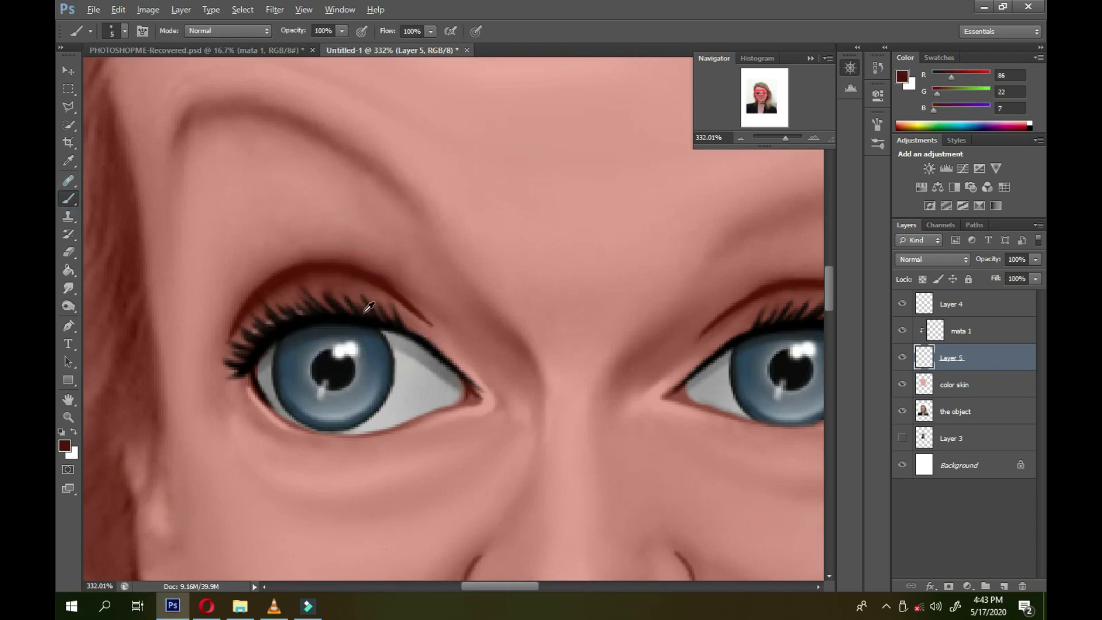
# - Add a new empty layer above Layer 4 for painting the eyebrow
pyautogui.click(968, 309)
pyautogui.click(1003, 585)
pyautogui.rightClick(560, 256)
# - Paint the left eyebrow with a 50 px hair-strand brush, then reduce it to 32 px
pyautogui.moveTo(708, 361)
pyautogui.mouseDown()
pyautogui.moveTo(706, 408)
pyautogui.moveTo(708, 399)
pyautogui.mouseUp()
pyautogui.click(603, 413)
pyautogui.write('50')
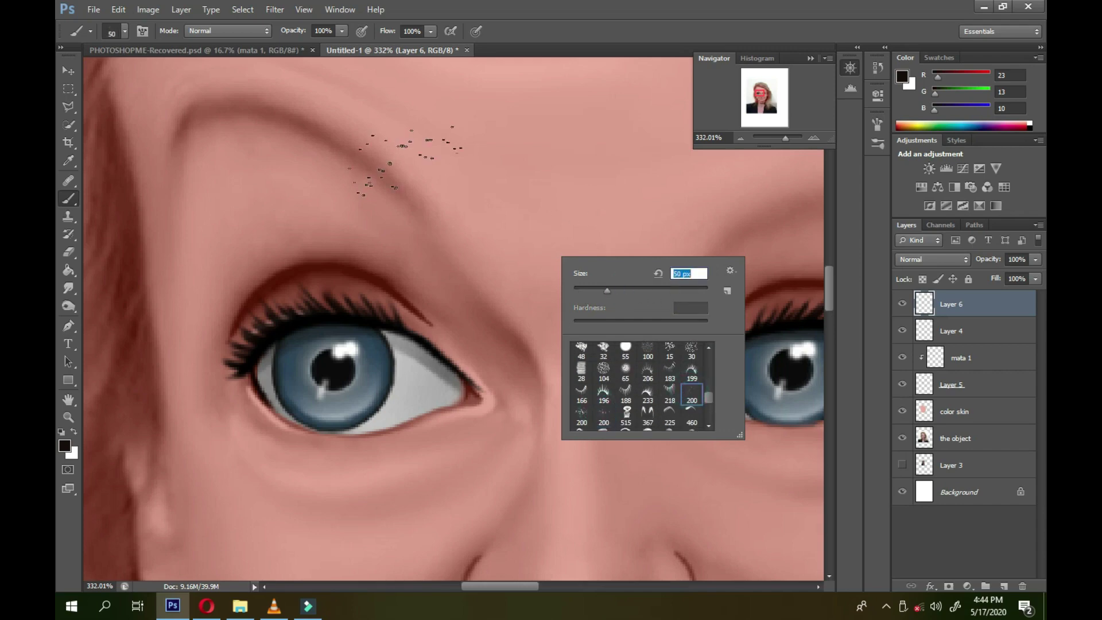
pyautogui.press('Return')
pyautogui.moveTo(358, 99)
pyautogui.mouseDown()
pyautogui.moveTo(418, 184)
pyautogui.moveTo(367, 172)
pyautogui.moveTo(308, 180)
pyautogui.moveTo(384, 189)
pyautogui.moveTo(428, 238)
pyautogui.mouseUp()
pyautogui.rightClick(332, 175)
pyautogui.write('32')
pyautogui.press('Return')
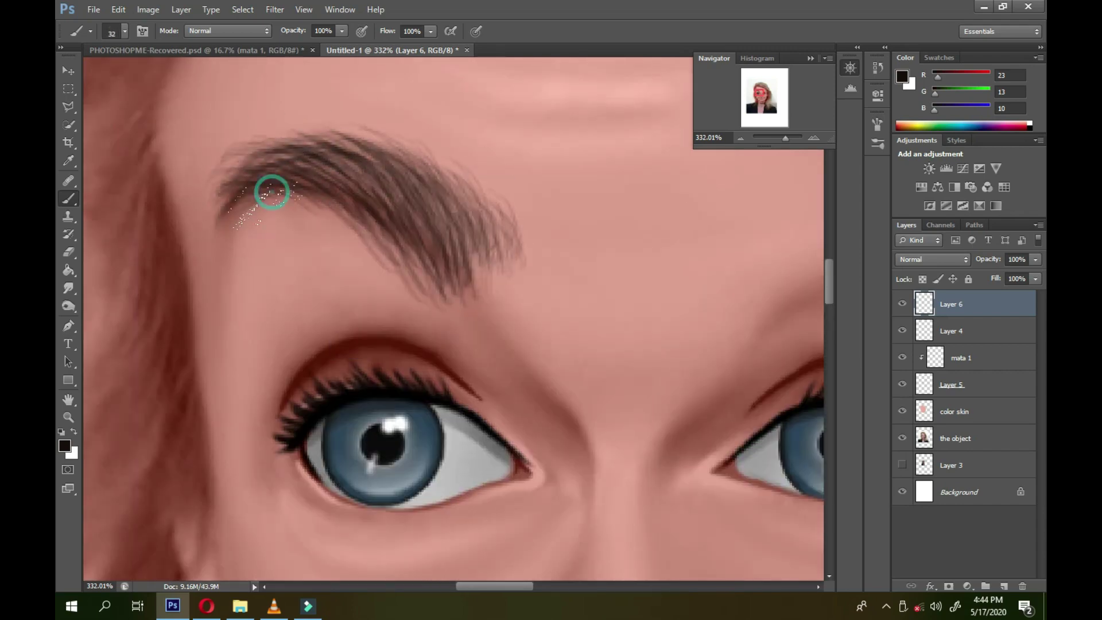
# - Erase the eyebrow's wispy top edge and tail with a 36 px eraser
pyautogui.press('e')
pyautogui.rightClick(341, 214)
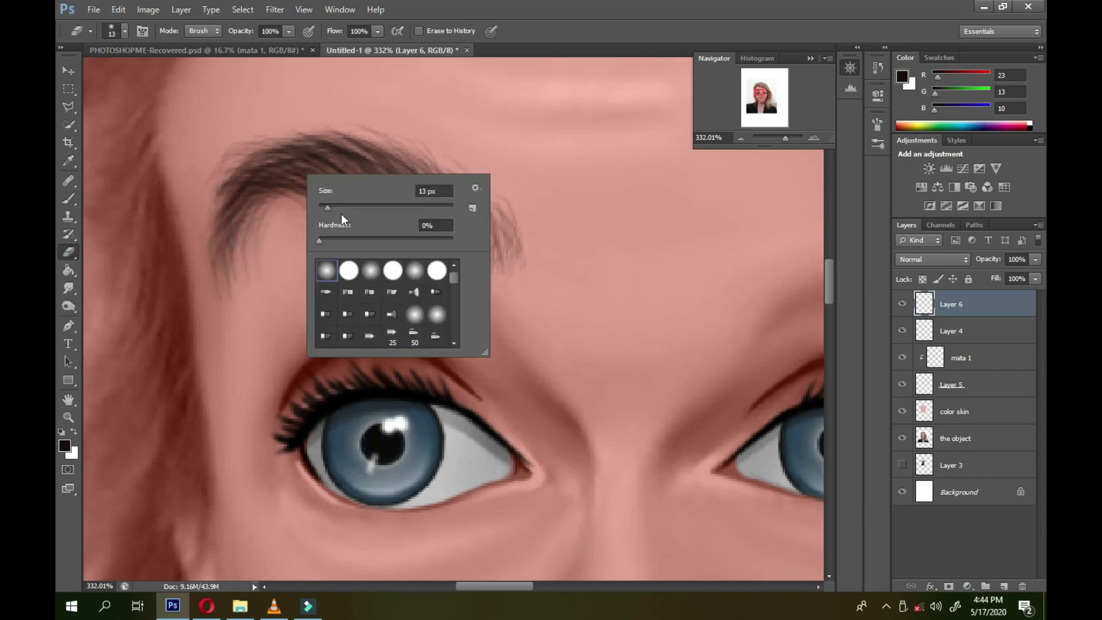
pyautogui.press('Return')
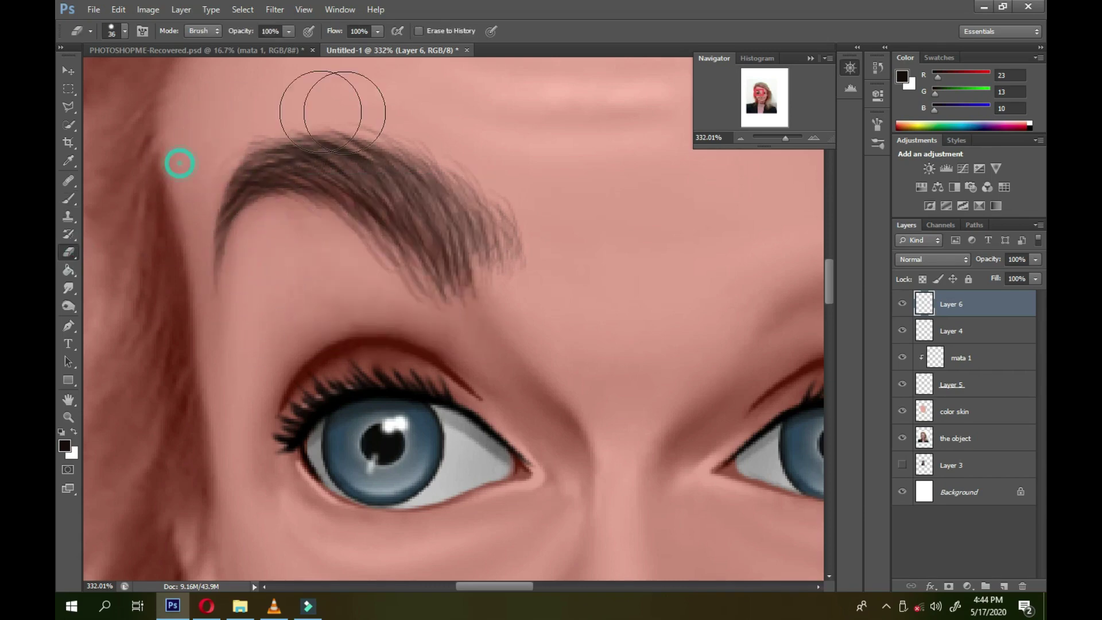
pyautogui.moveTo(327, 103)
pyautogui.mouseDown()
pyautogui.moveTo(524, 208)
pyautogui.moveTo(369, 270)
pyautogui.moveTo(308, 246)
pyautogui.moveTo(289, 152)
pyautogui.mouseUp()
pyautogui.moveTo(494, 189); pyautogui.dragTo(504, 270)
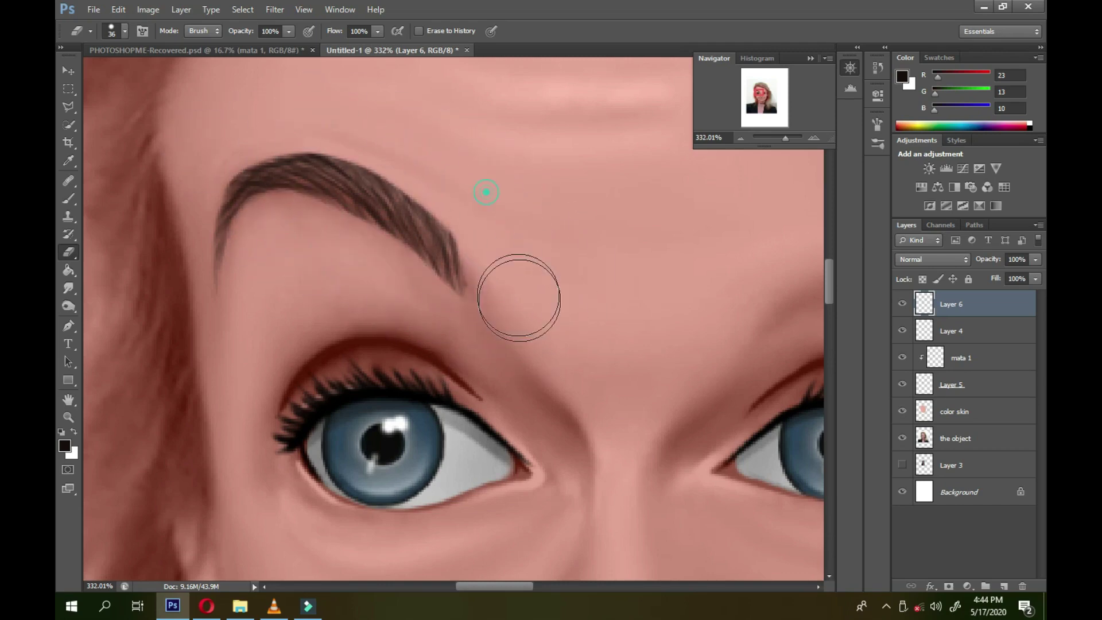
pyautogui.hscroll(5, 430, 174)
# - Duplicate the eyebrow, flip it, and move and warp it to fit above the right eye
pyautogui.hotkey('ctrl', 'j')
pyautogui.hotkey('ctrl', 't')
pyautogui.hscroll(-5, 423, 231)
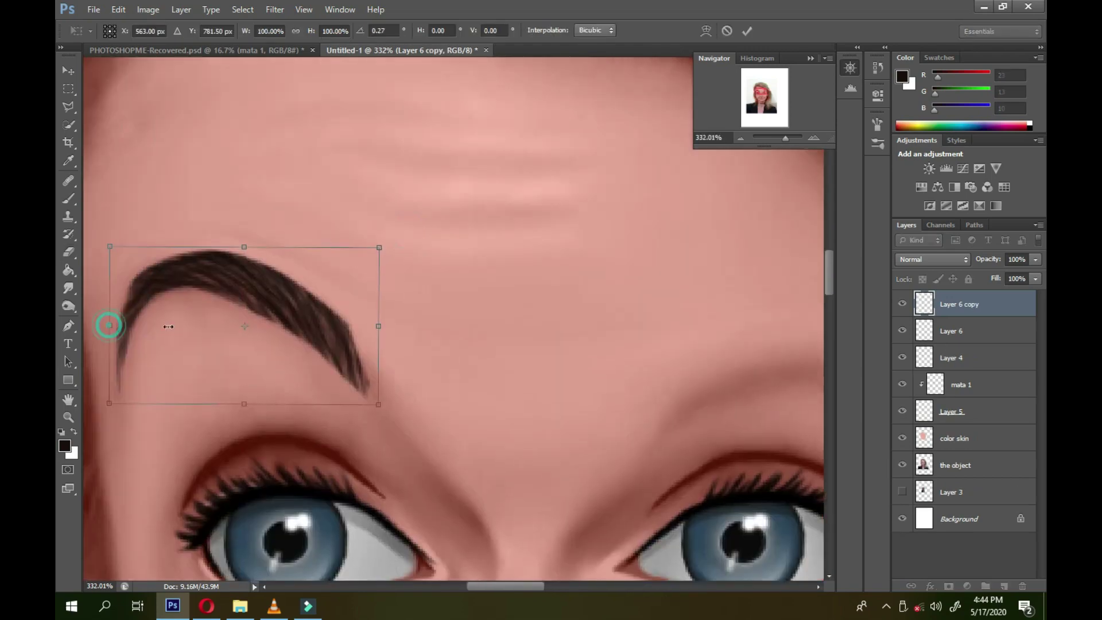
pyautogui.moveTo(98, 319); pyautogui.dragTo(680, 327)
pyautogui.moveTo(423, 307); pyautogui.dragTo(177, 170)
pyautogui.moveTo(611, 221); pyautogui.dragTo(595, 177)
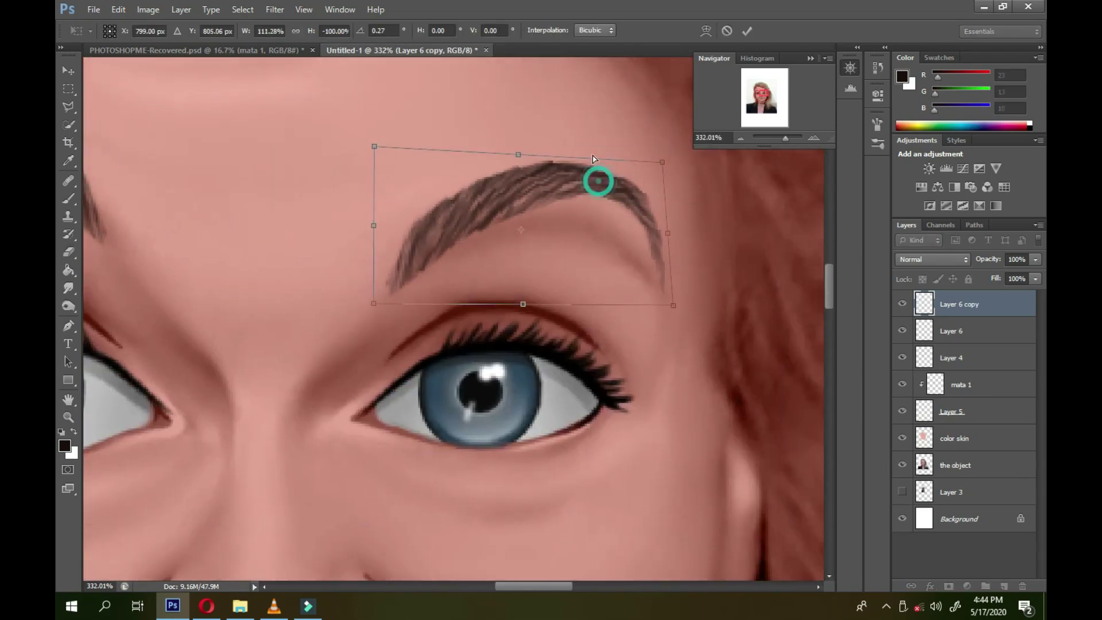
pyautogui.moveTo(519, 169); pyautogui.dragTo(519, 178)
pyautogui.moveTo(663, 182); pyautogui.dragTo(619, 179)
pyautogui.click(705, 30)
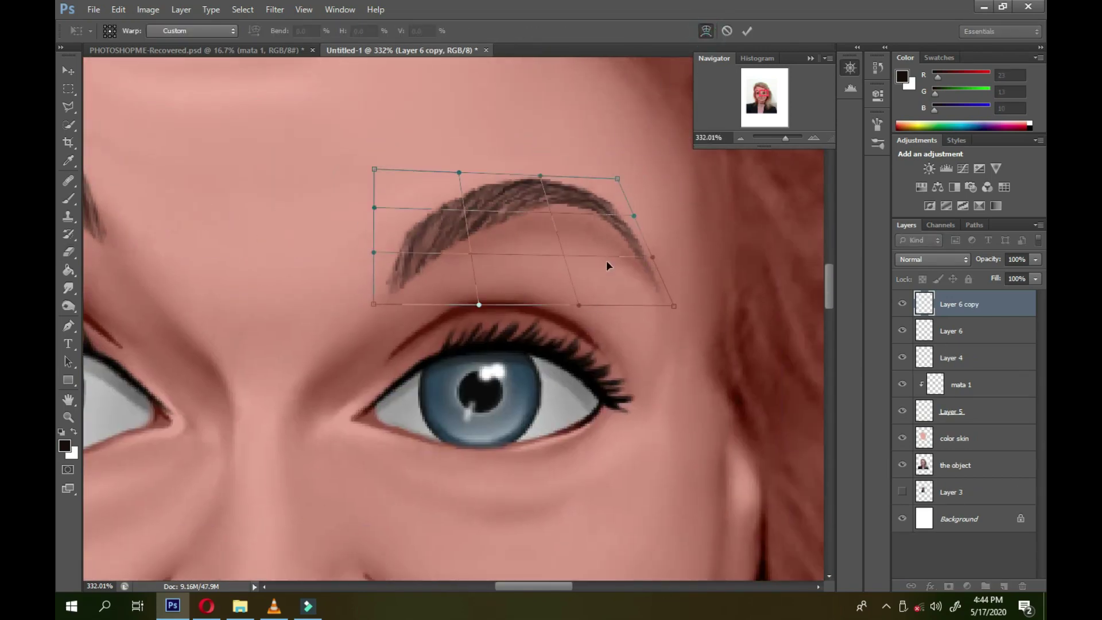
pyautogui.moveTo(606, 260); pyautogui.dragTo(590, 230)
pyautogui.moveTo(377, 253); pyautogui.dragTo(373, 269)
pyautogui.moveTo(459, 201); pyautogui.dragTo(576, 246)
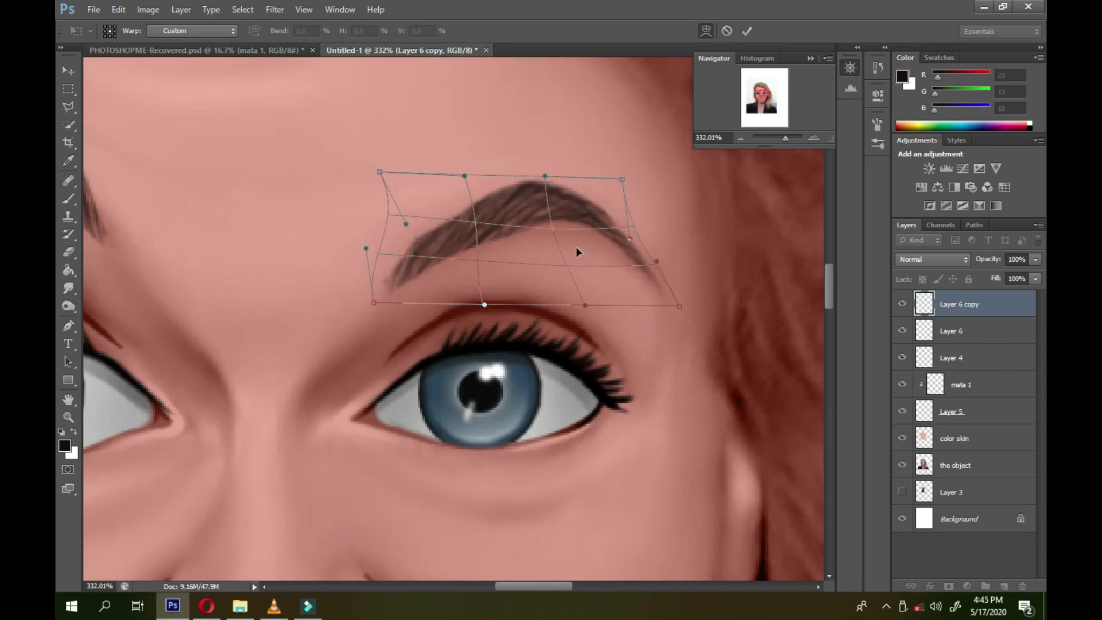
pyautogui.press('Return')
# - Merge both eyebrows into Layer 6, thin the right brow's top edge, and set 80% opacity
pyautogui.press('e')
pyautogui.moveTo(784, 137); pyautogui.dragTo(783, 140)
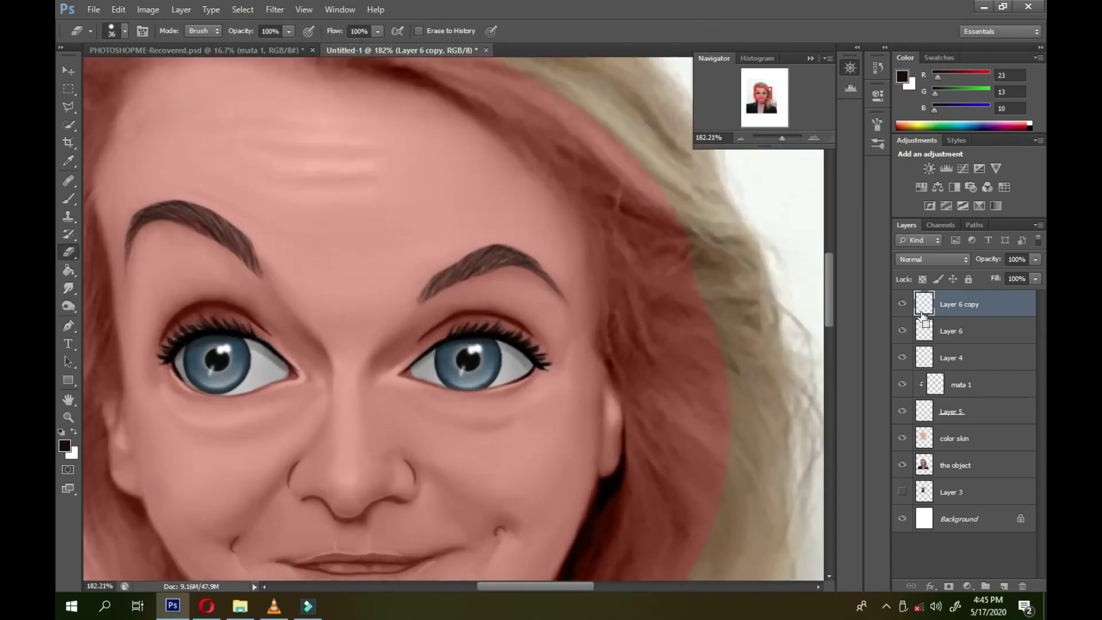
pyautogui.hotkey('ctrl', 'e')
pyautogui.click(137, 201)
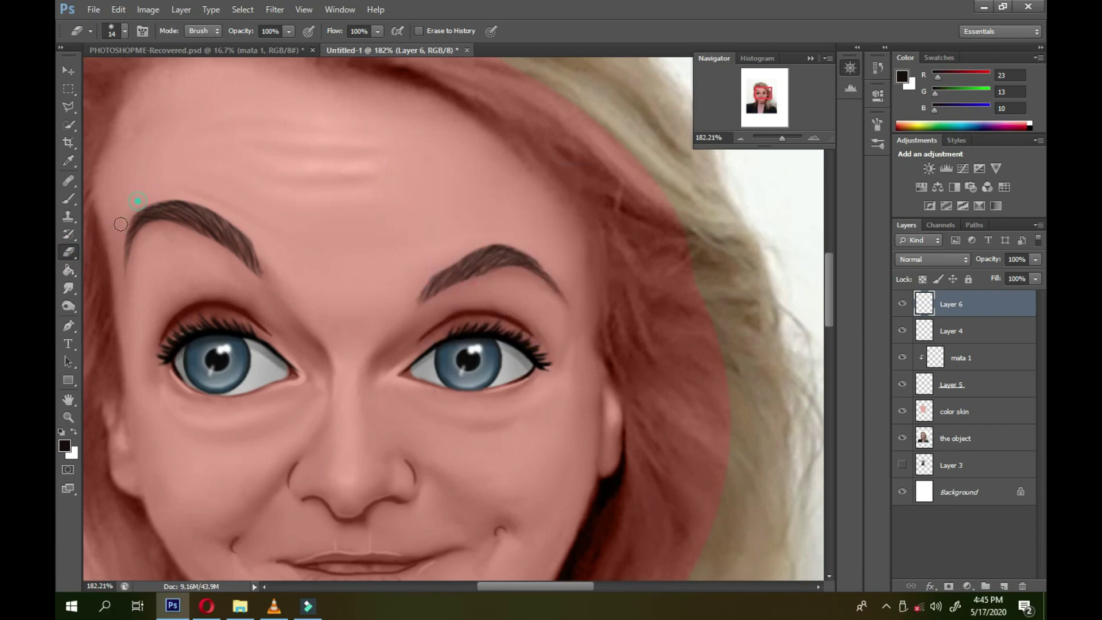
pyautogui.moveTo(438, 262); pyautogui.dragTo(538, 252)
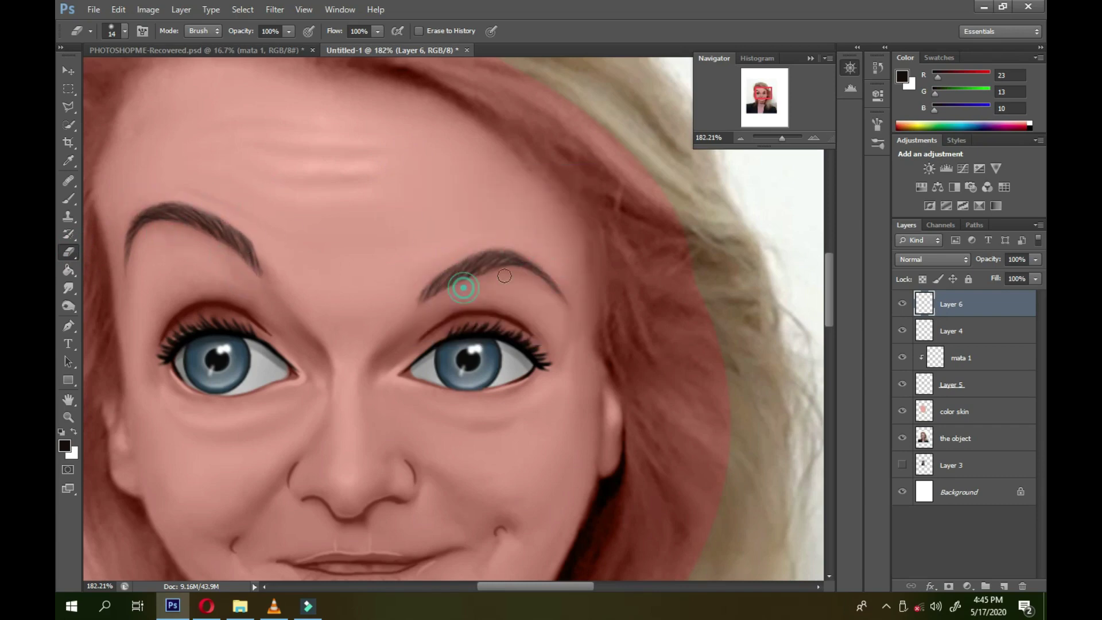
pyautogui.moveTo(1009, 275); pyautogui.dragTo(1021, 272)
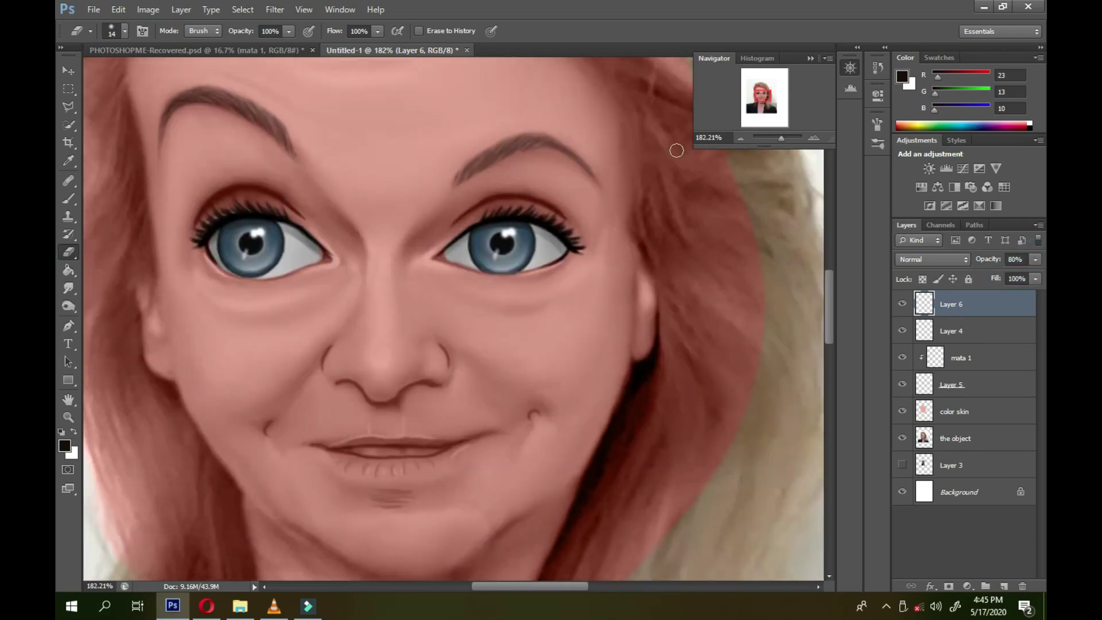
# - Paint light grey teeth between the lips on a new layer
pyautogui.press('b')
pyautogui.keyDown('alt'); pyautogui.click(303, 239); pyautogui.keyUp('alt')
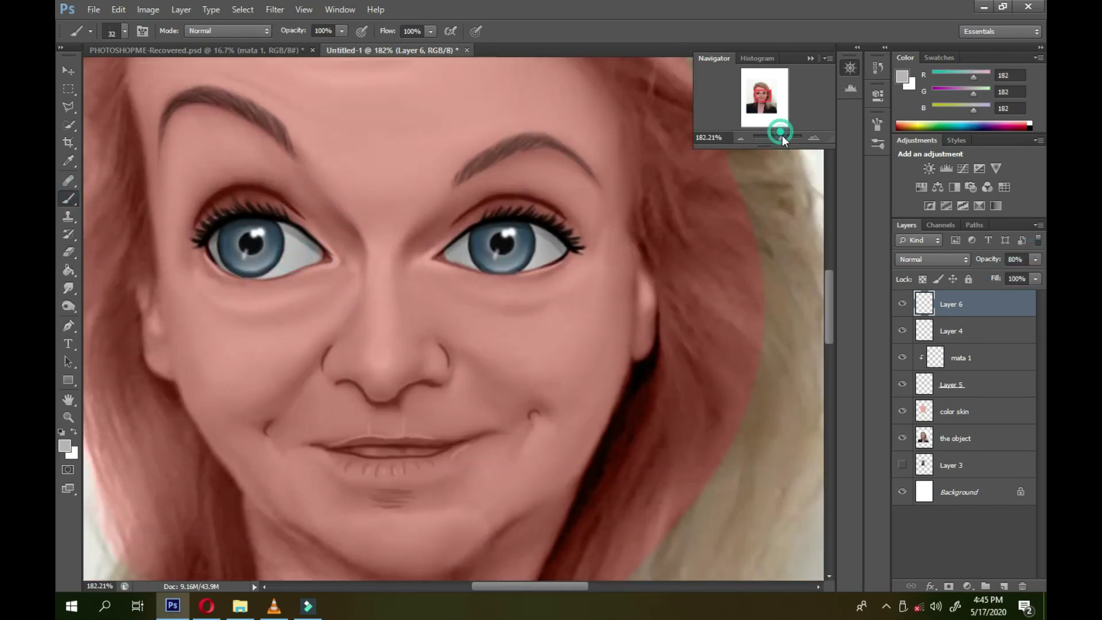
pyautogui.moveTo(781, 137); pyautogui.dragTo(789, 141)
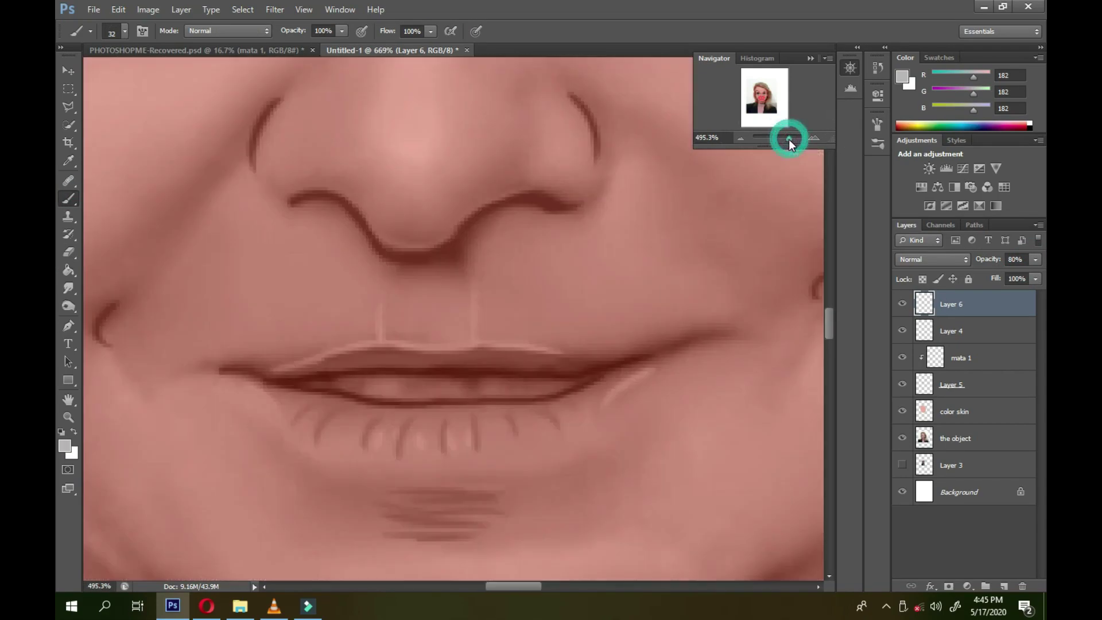
pyautogui.rightClick(266, 181)
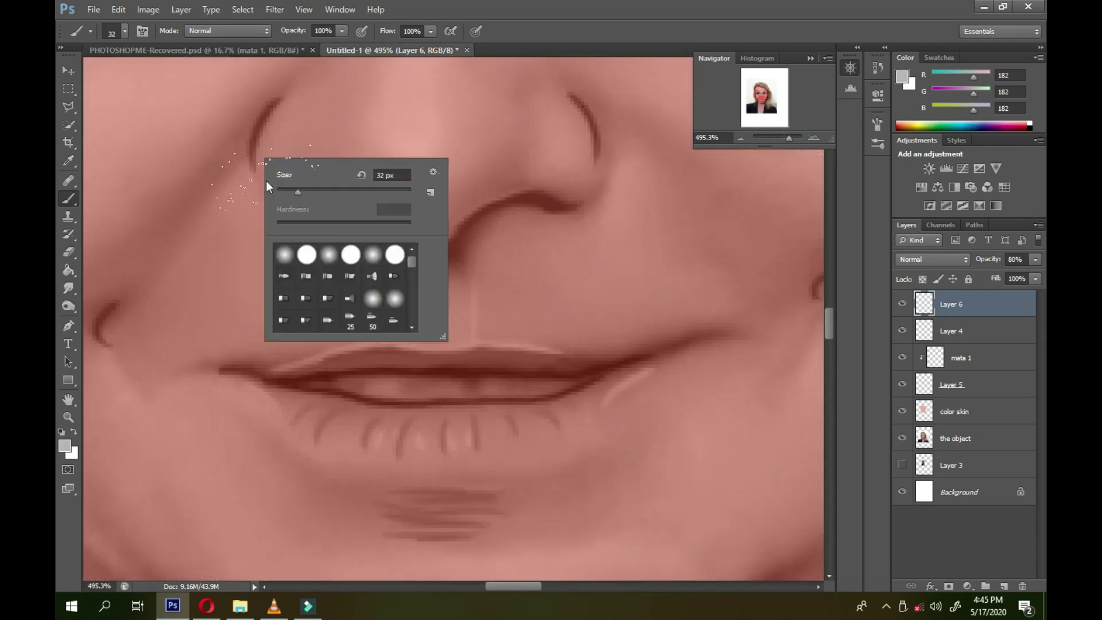
pyautogui.click(1004, 585)
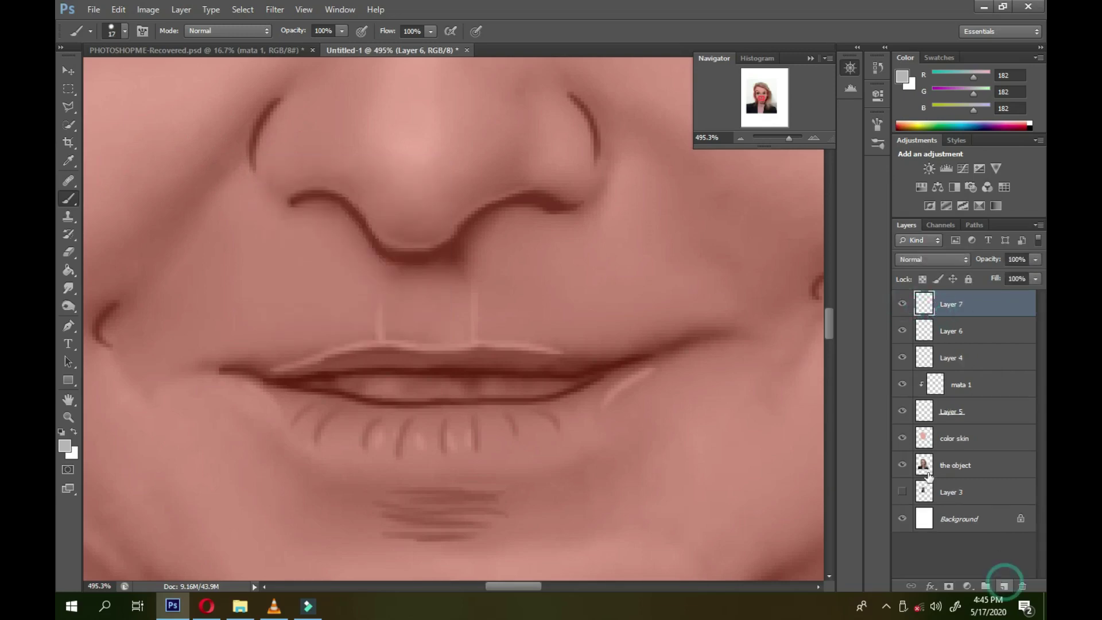
pyautogui.rightClick(444, 321)
pyautogui.moveTo(370, 387)
pyautogui.mouseDown()
pyautogui.moveTo(401, 413)
pyautogui.moveTo(565, 396)
pyautogui.mouseUp()
pyautogui.moveTo(345, 384)
pyautogui.mouseDown()
pyautogui.moveTo(350, 408)
pyautogui.moveTo(321, 401)
pyautogui.moveTo(456, 415)
pyautogui.mouseUp()
# - Erase the teeth's lower edges and darken the teeth and upper lip with a 38 px Burn
pyautogui.click(68, 252)
pyautogui.rightClick(394, 238)
pyautogui.click(285, 386)
pyautogui.rightClick(594, 383)
pyautogui.moveTo(568, 402); pyautogui.dragTo(439, 417)
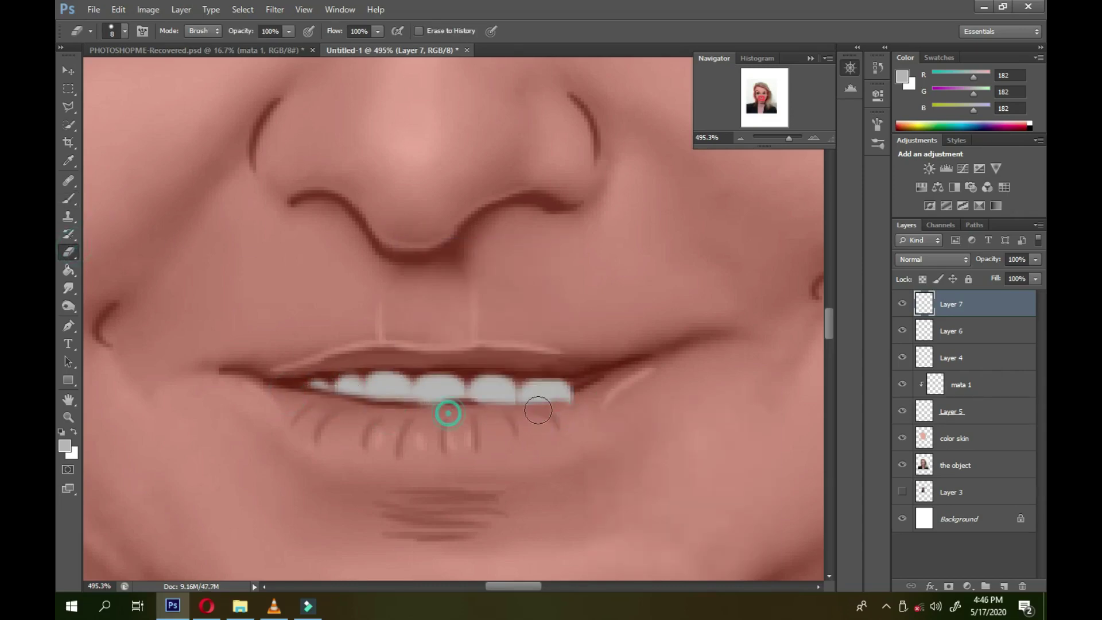
pyautogui.press('o')
pyautogui.rightClick(405, 240)
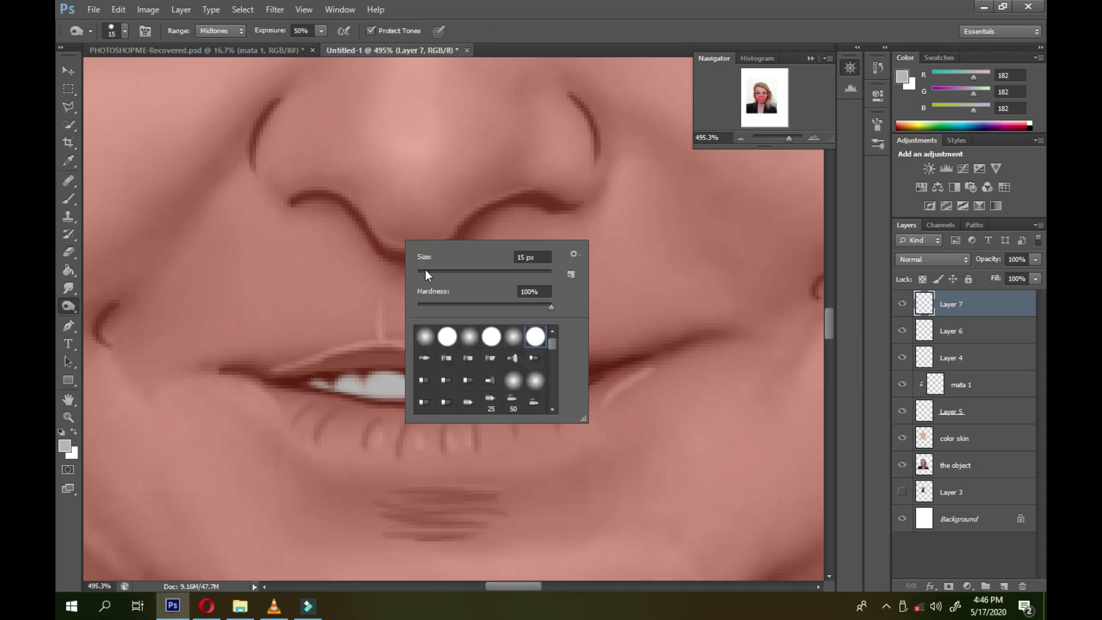
pyautogui.click(337, 374)
pyautogui.moveTo(337, 373); pyautogui.dragTo(498, 362)
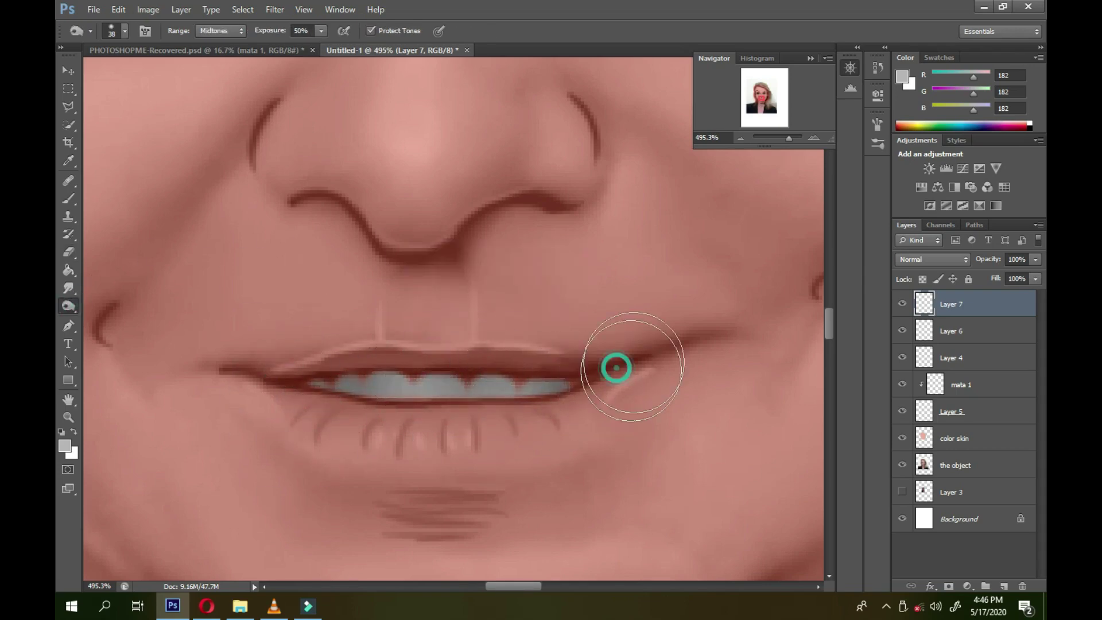
# - Paint white highlights on the lower lip with a 5 px brush
pyautogui.press('b')
pyautogui.keyDown('alt'); pyautogui.click(77, 445); pyautogui.keyUp('alt')
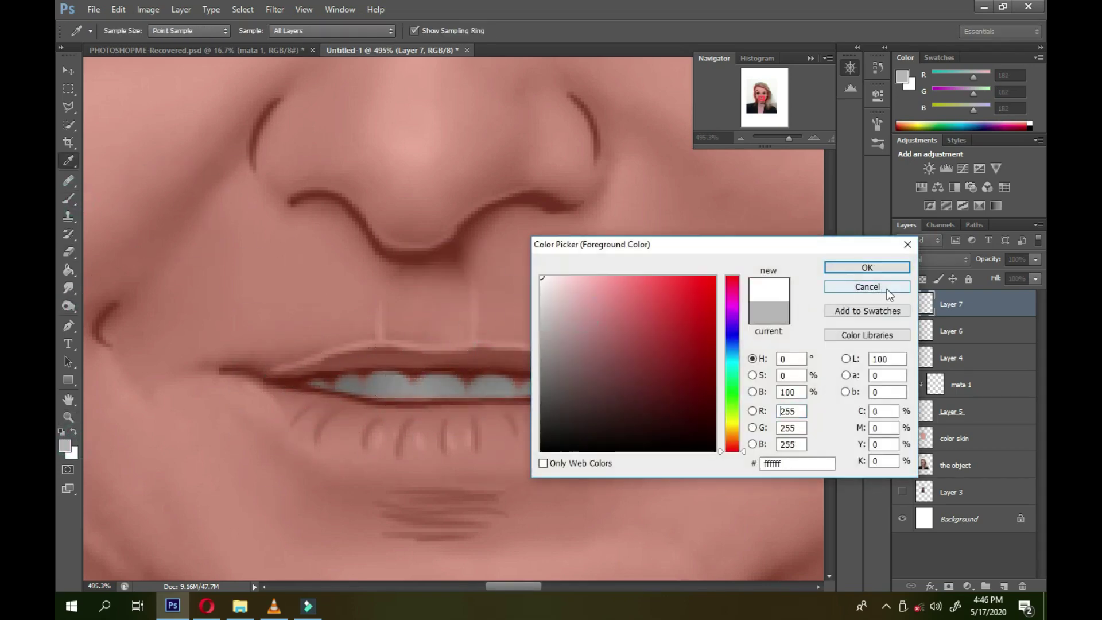
pyautogui.click(834, 263)
pyautogui.rightClick(644, 210)
pyautogui.click(482, 381)
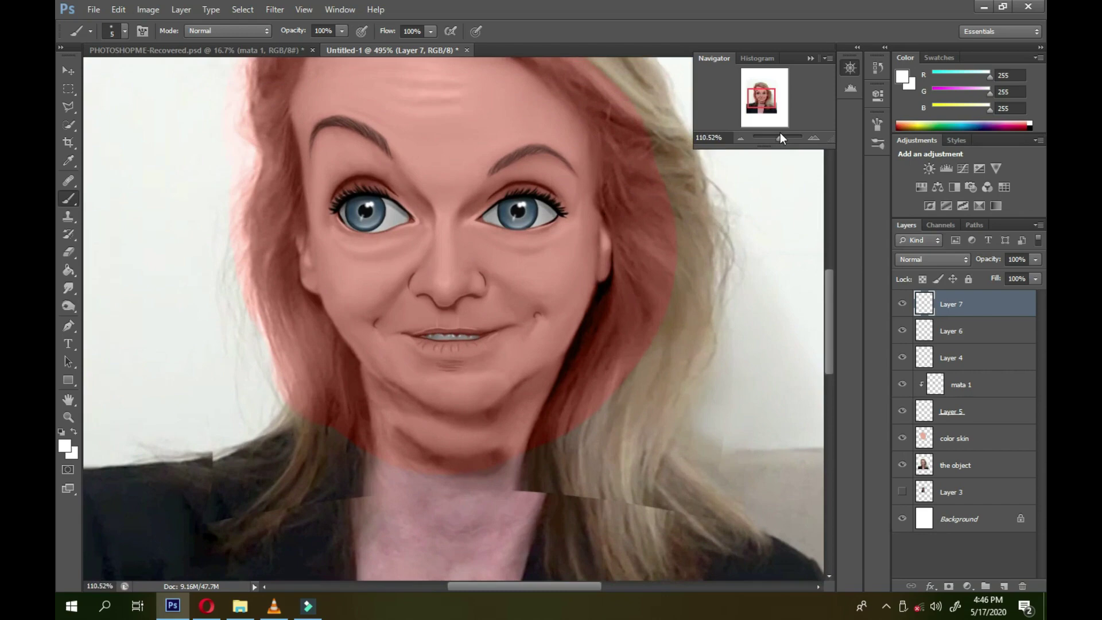
pyautogui.moveTo(681, 281); pyautogui.dragTo(426, 381)
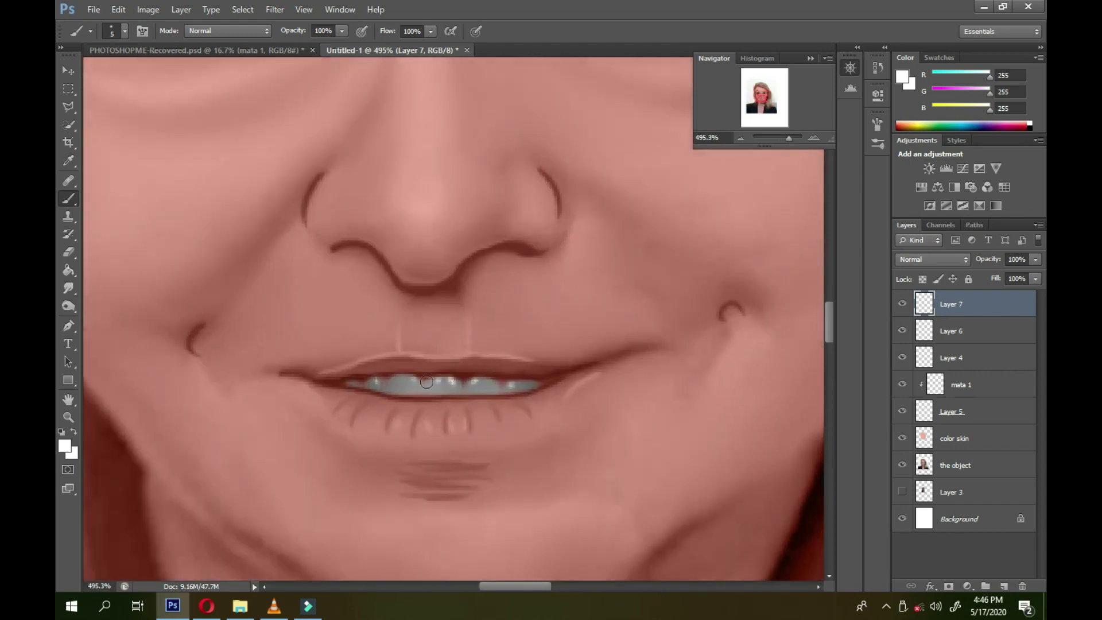
pyautogui.moveTo(413, 446); pyautogui.dragTo(404, 462)
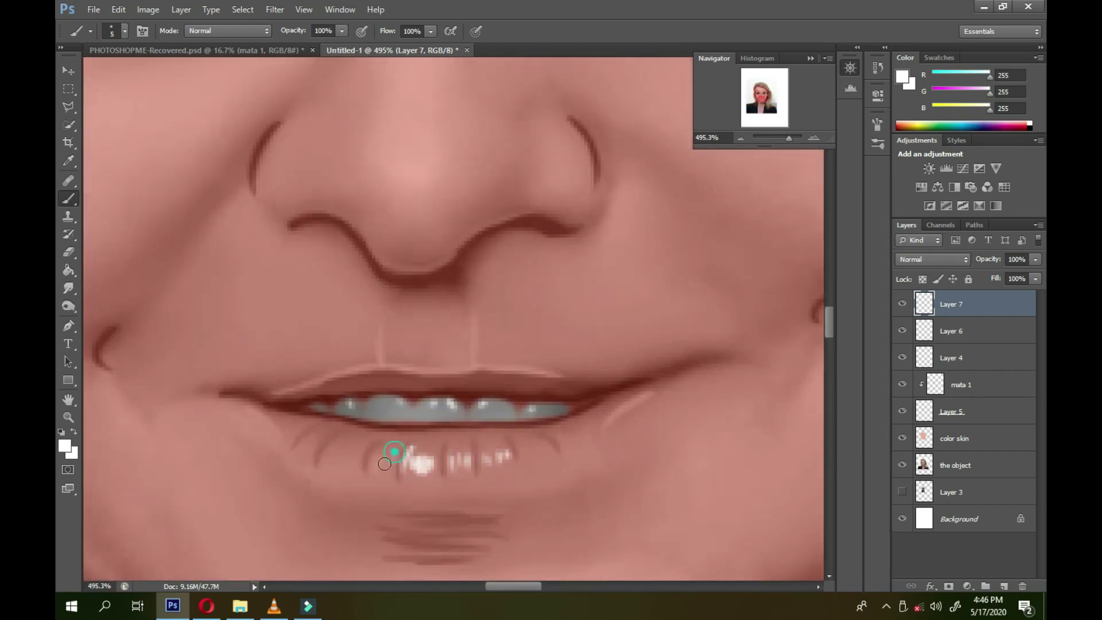
# - Smudge the lip highlights at 11 px, then set a 24 px smudge on the object layer
pyautogui.click(69, 288)
pyautogui.rightClick(513, 295)
pyautogui.click(422, 451)
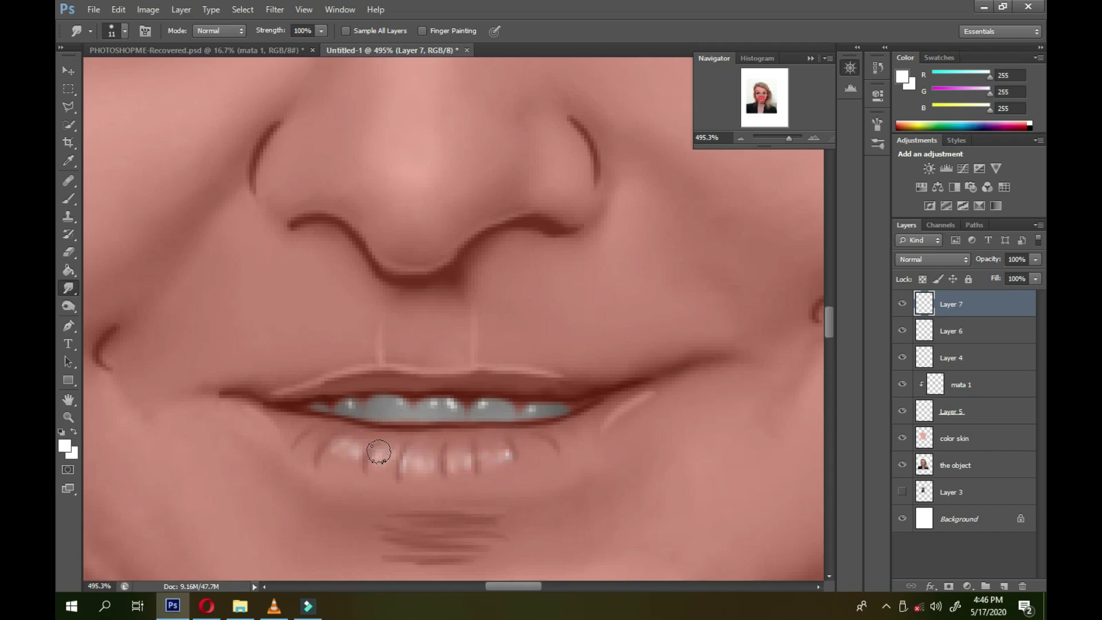
pyautogui.moveTo(786, 137); pyautogui.dragTo(783, 138)
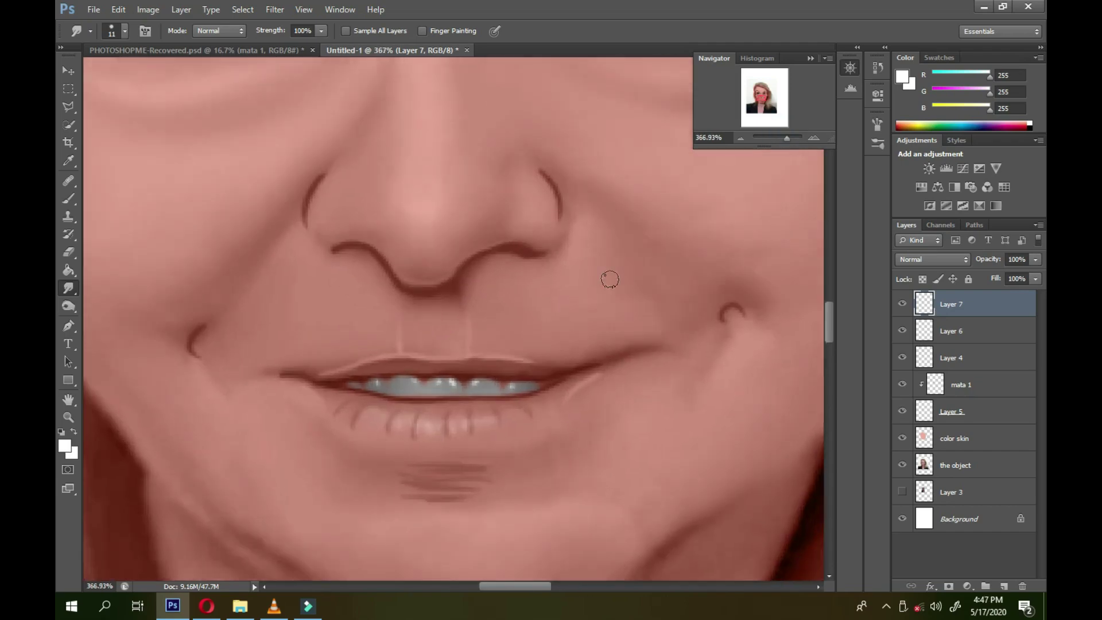
pyautogui.hotkey('alt', '[')
pyautogui.hotkey('alt', '[')
pyautogui.hotkey('alt', '[')
pyautogui.hotkey('alt', '[')
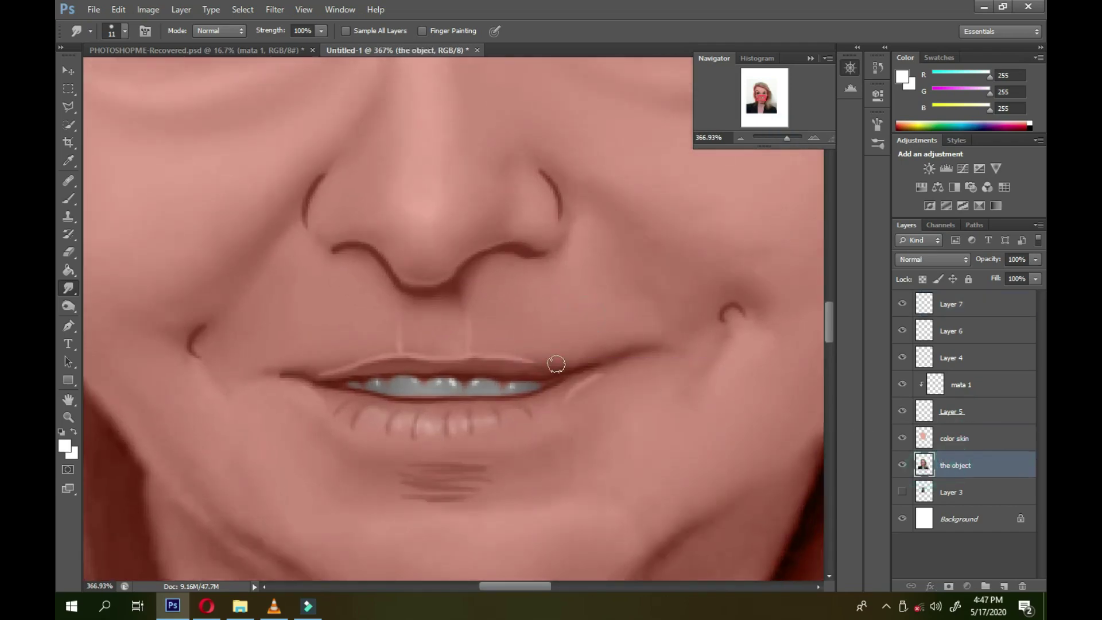
pyautogui.rightClick(574, 391)
pyautogui.press('Return')
pyautogui.hscroll(-5, 675, 327)
pyautogui.scroll(1, 675, 327)
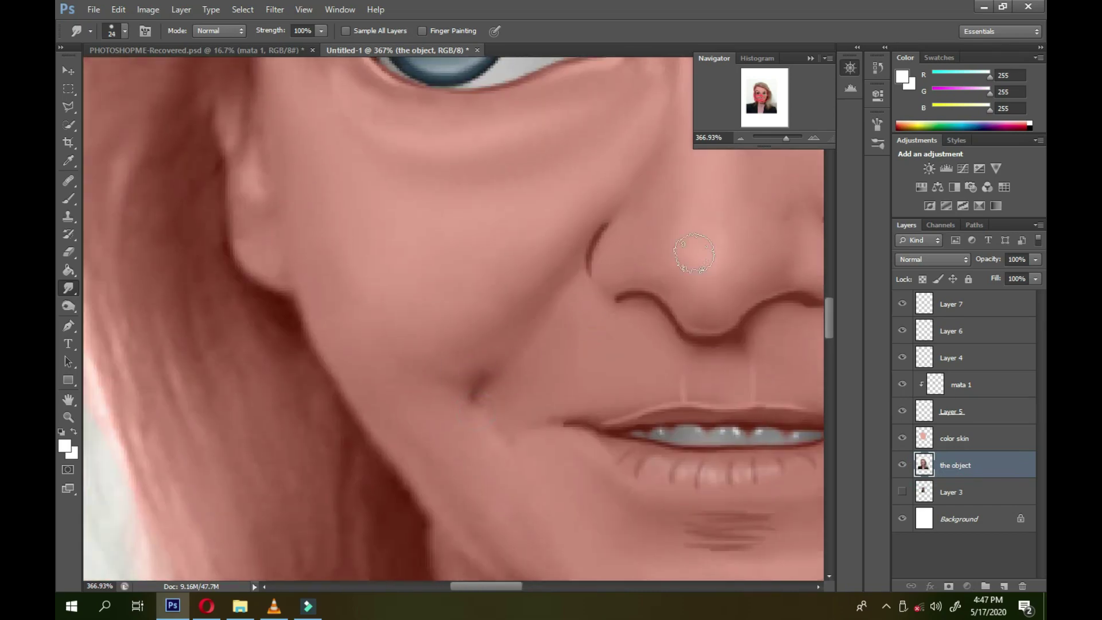
pyautogui.moveTo(785, 138); pyautogui.dragTo(781, 138)
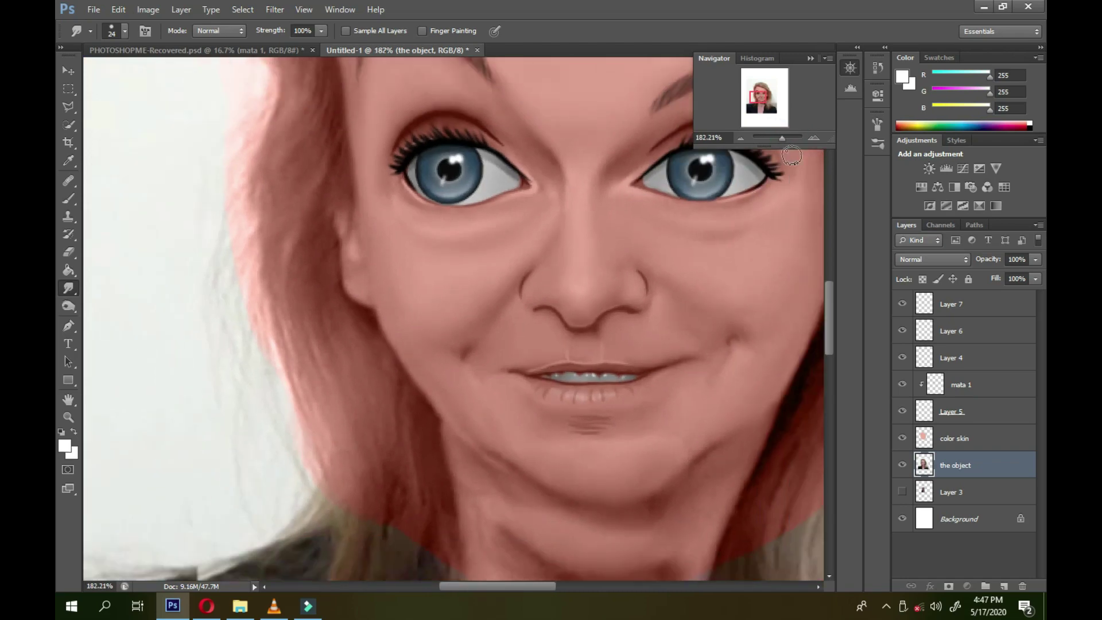
pyautogui.moveTo(572, 249); pyautogui.dragTo(351, 264)
# - Sample the lip pink from PHOTOSHOPME-Recovered.psd and paint the lips on color skin at 15 px
pyautogui.press('p')
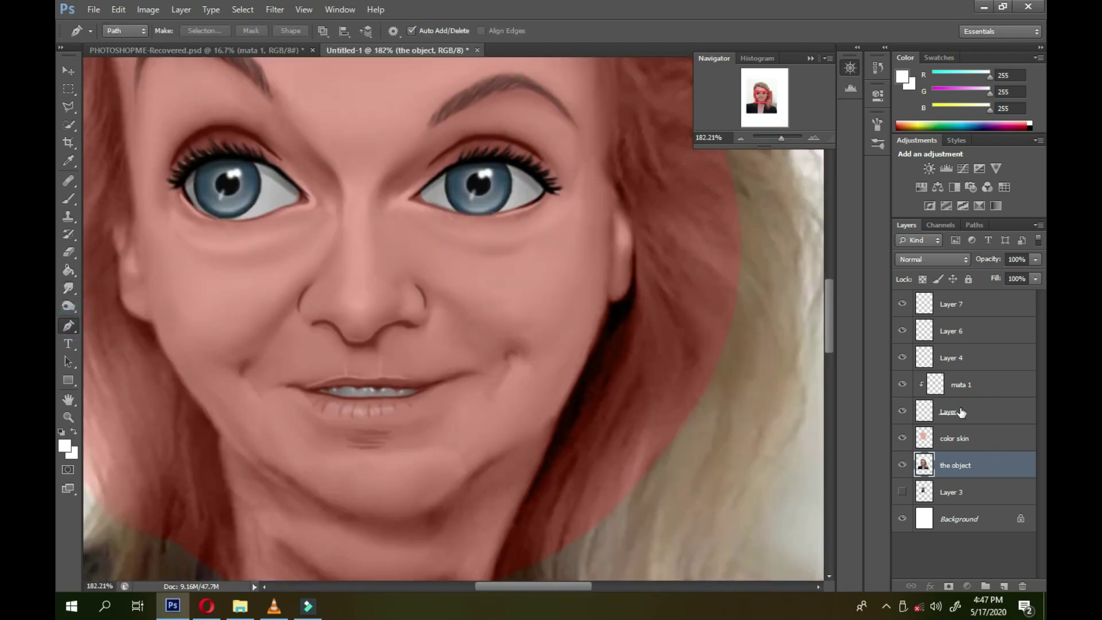
pyautogui.click(947, 439)
pyautogui.click(70, 198)
pyautogui.click(278, 51)
pyautogui.keyDown('alt'); pyautogui.click(390, 203); pyautogui.keyUp('alt')
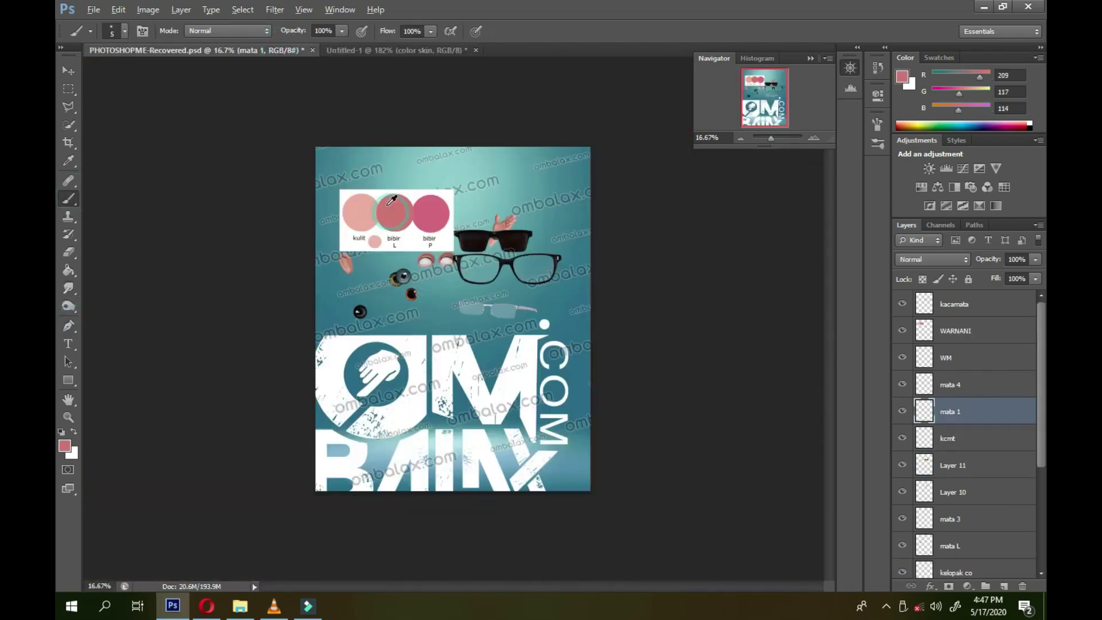
pyautogui.click(411, 49)
pyautogui.rightClick(558, 254)
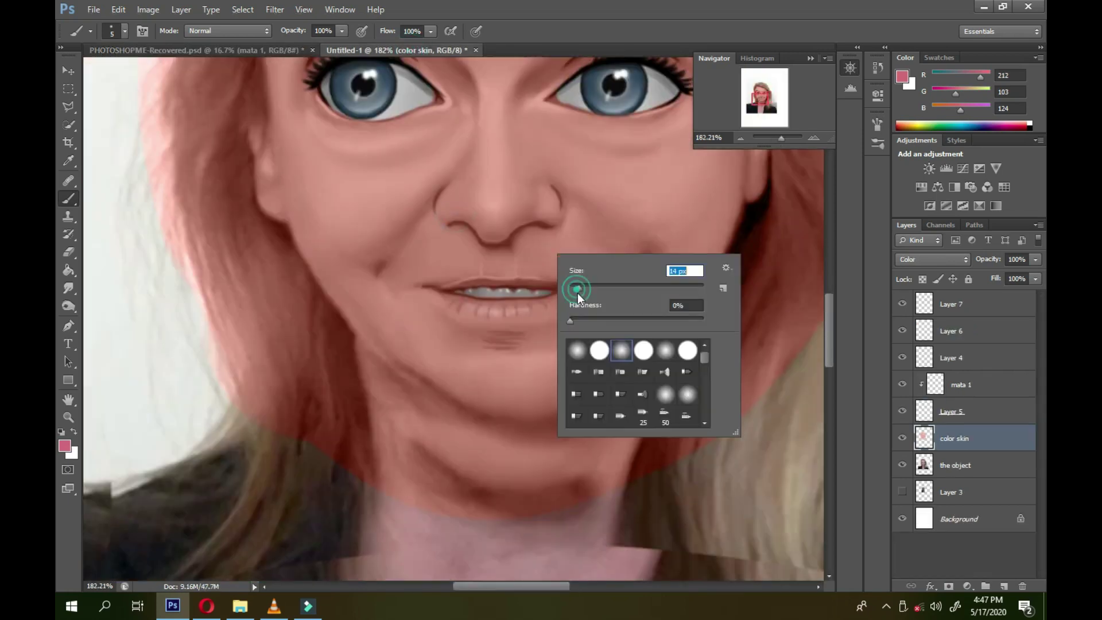
pyautogui.click(578, 287)
pyautogui.moveTo(479, 299); pyautogui.dragTo(457, 302)
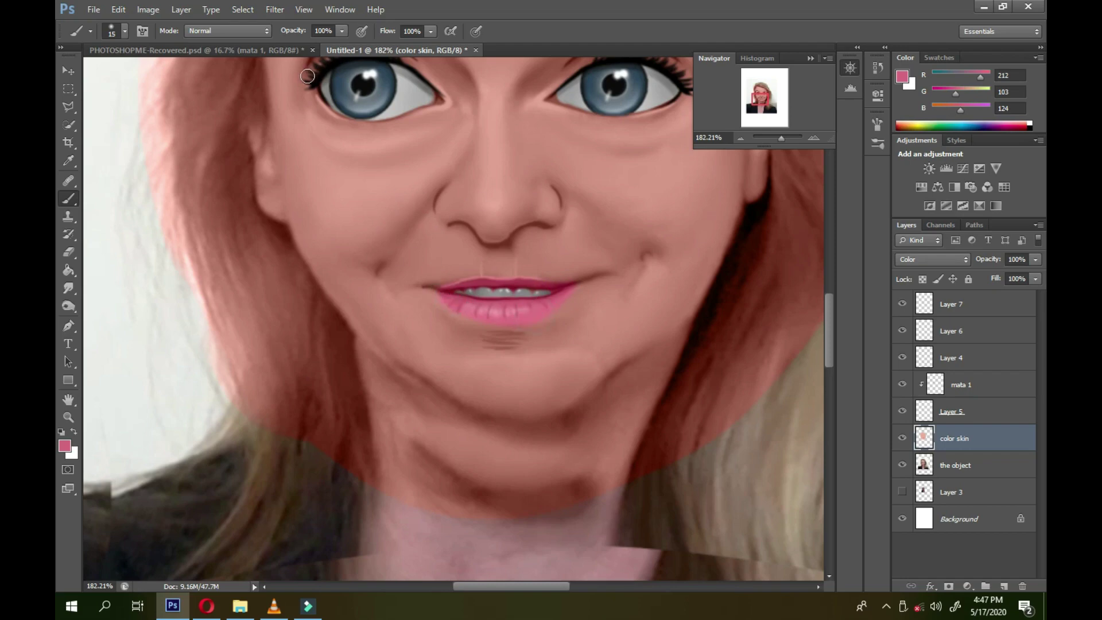
# - Trace the face outline with the Pen tool on the object layer
pyautogui.click(954, 465)
pyautogui.click(68, 326)
pyautogui.click(288, 223)
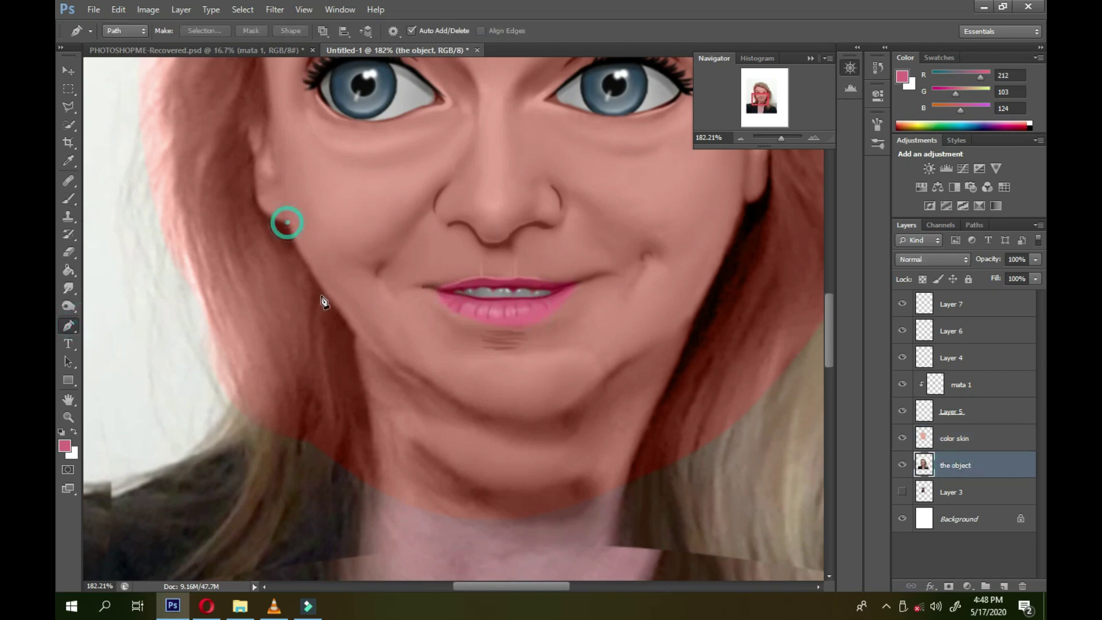
pyautogui.click(329, 306)
pyautogui.click(385, 347)
pyautogui.click(442, 390)
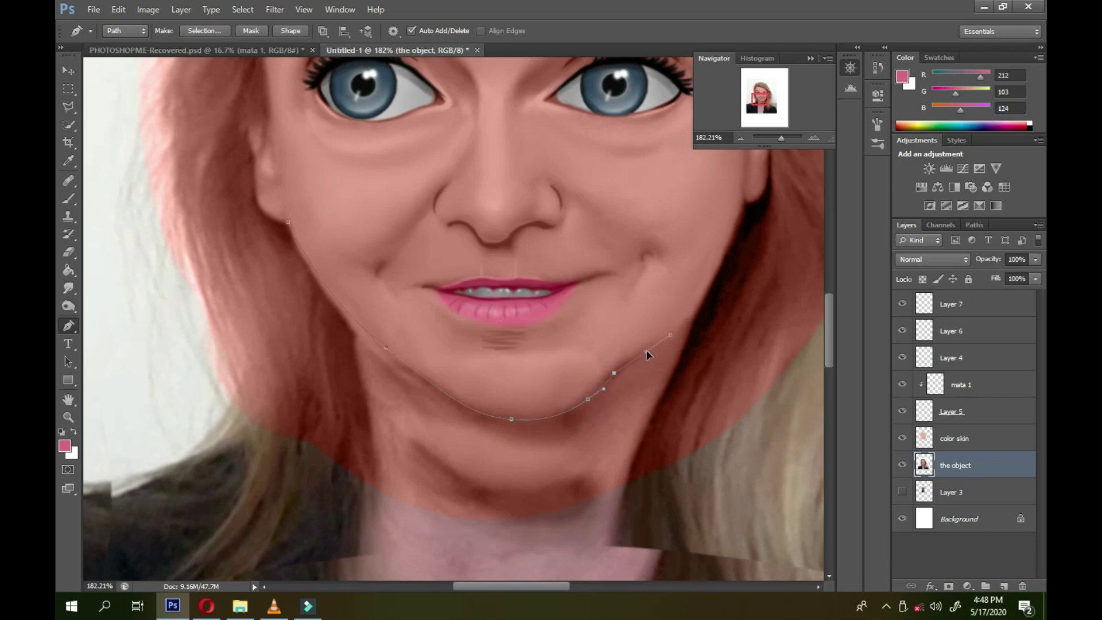
pyautogui.scroll(2, 646, 355)
pyautogui.hscroll(3, 646, 355)
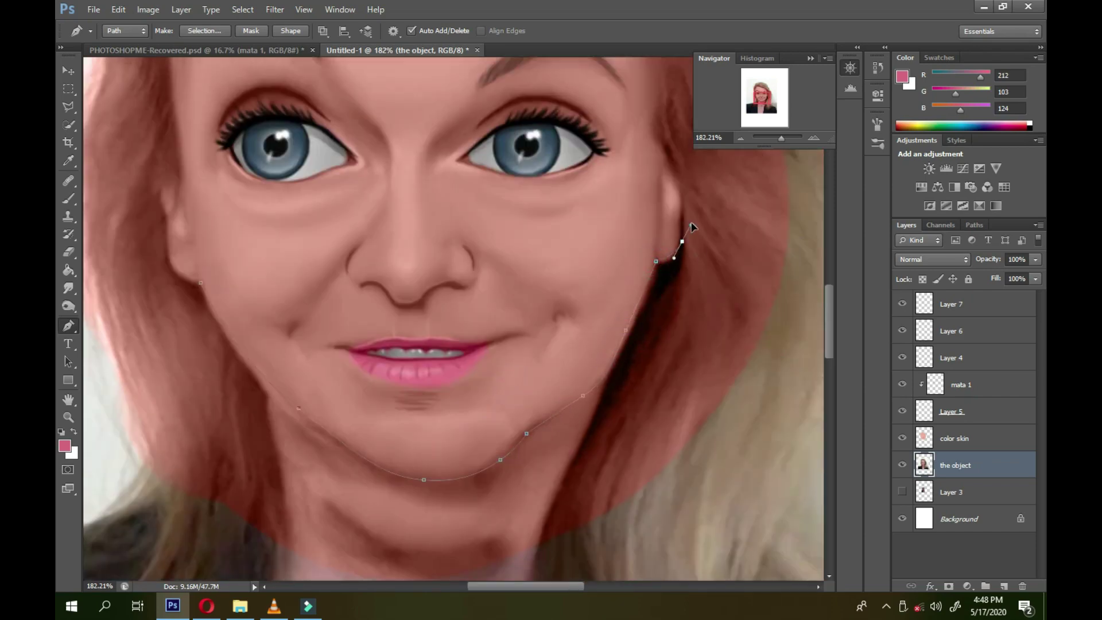
pyautogui.moveTo(794, 141); pyautogui.dragTo(775, 138)
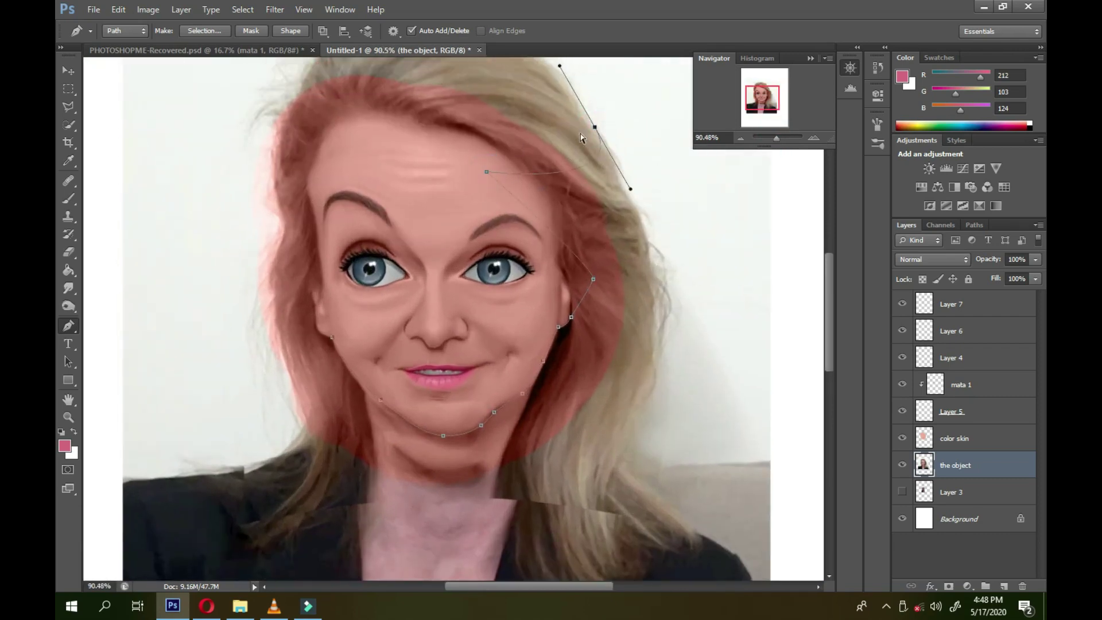
pyautogui.scroll(4, 578, 170)
pyautogui.hscroll(-2, 578, 169)
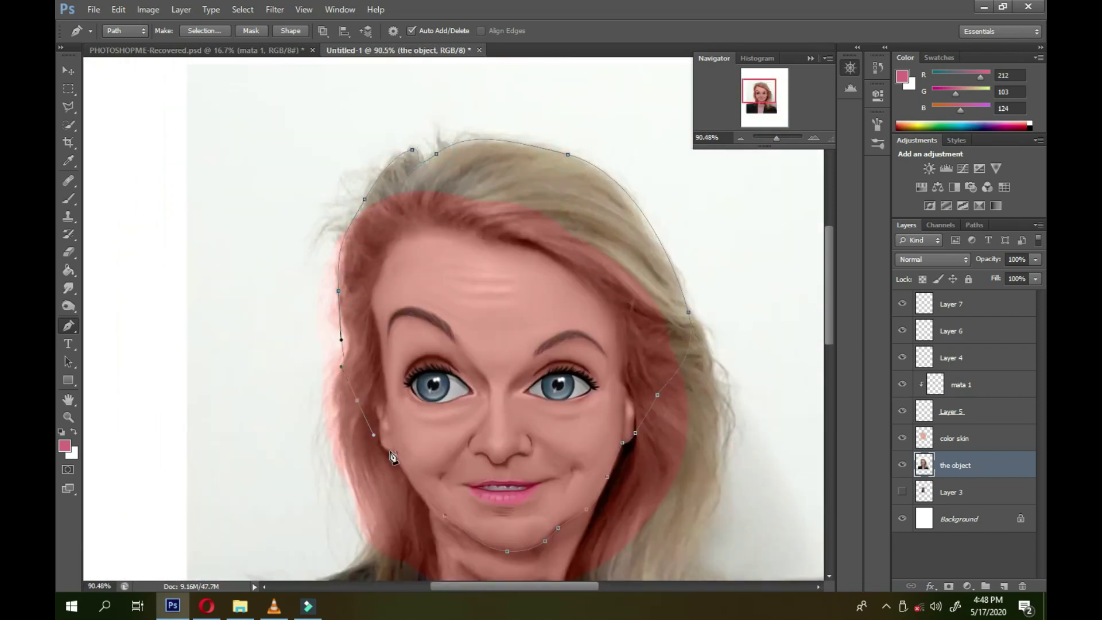
# - Turn the outline into a selection, copy the face to a new layer, and clip color skin to it
pyautogui.click(209, 30)
pyautogui.press('Return')
pyautogui.scroll(-3, 627, 178)
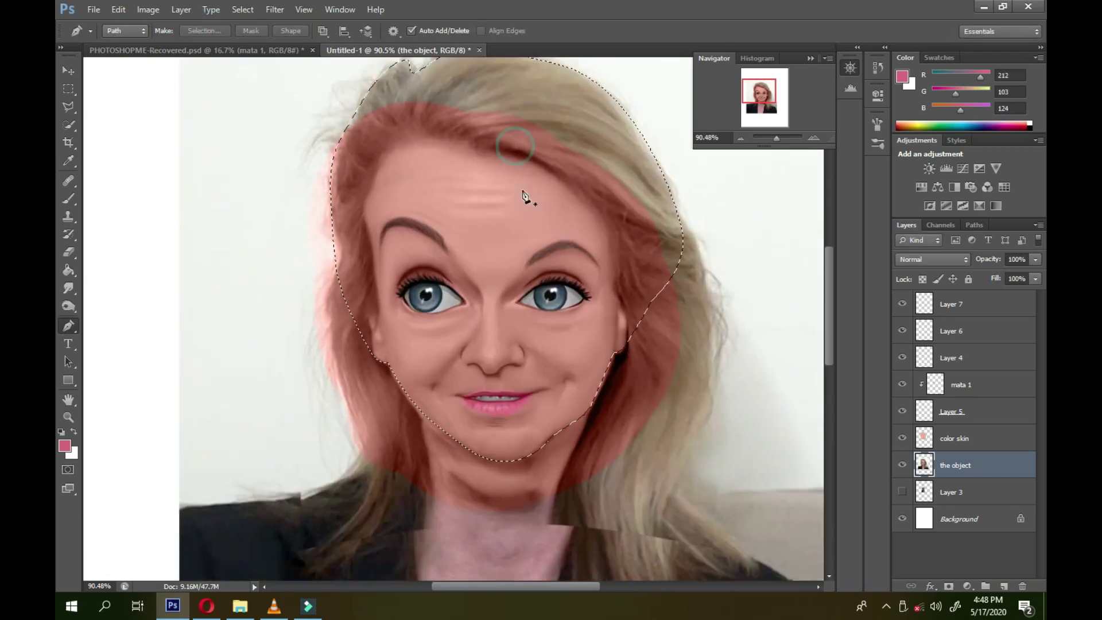
pyautogui.hotkey('ctrl', 'j')
pyautogui.click(953, 442)
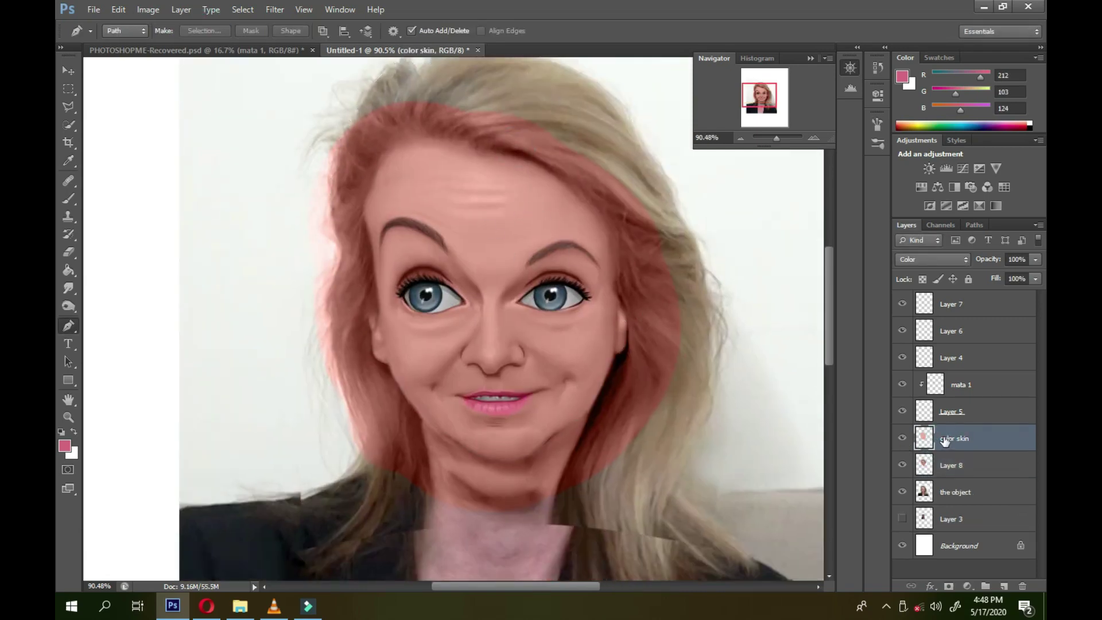
pyautogui.hotkey('ctrl', 'alt', 'g')
pyautogui.hotkey('alt', '[')
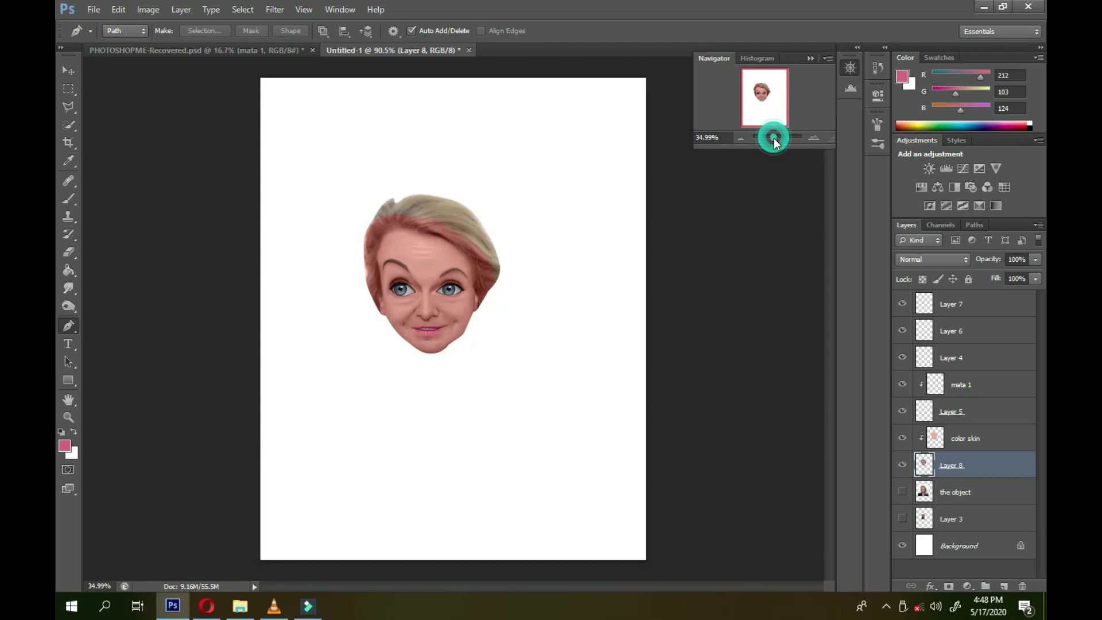
# - Show the original photo, sample a dark brown from its hair, and add a new layer
pyautogui.moveTo(769, 135); pyautogui.dragTo(598, 196)
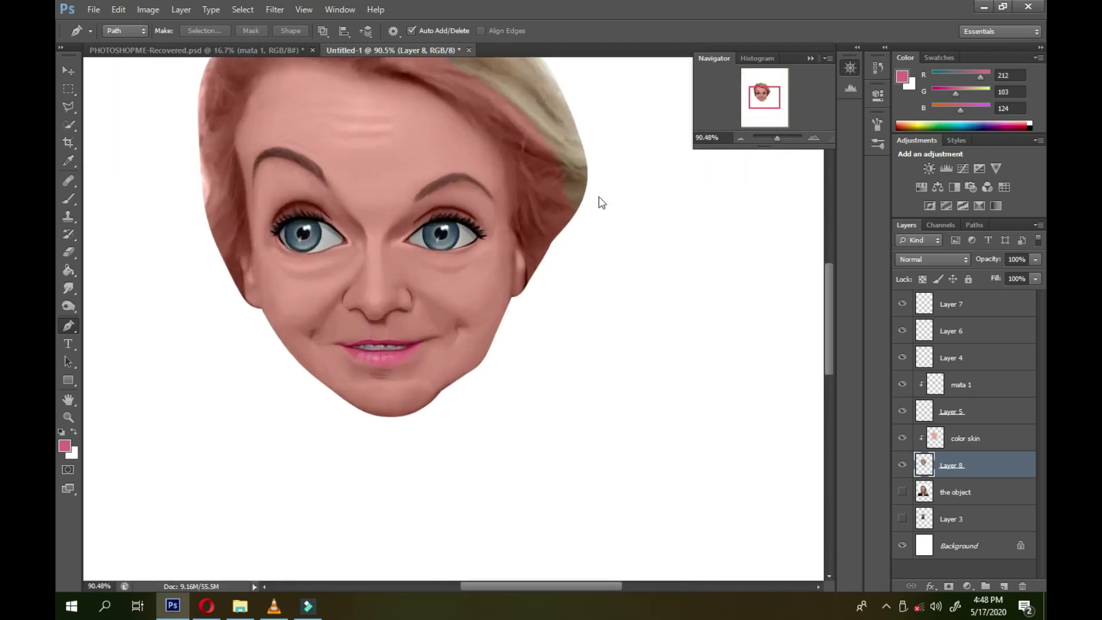
pyautogui.click(68, 198)
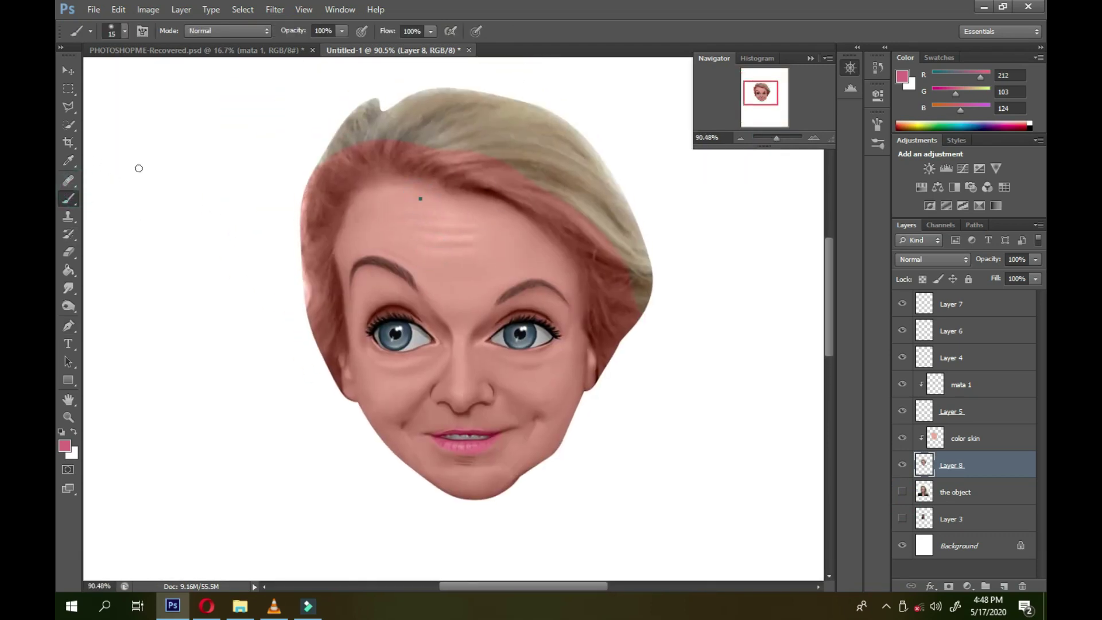
pyautogui.click(901, 492)
pyautogui.keyDown('alt'); pyautogui.click(594, 398); pyautogui.keyUp('alt')
pyautogui.keyDown('alt'); pyautogui.click(383, 452); pyautogui.keyUp('alt')
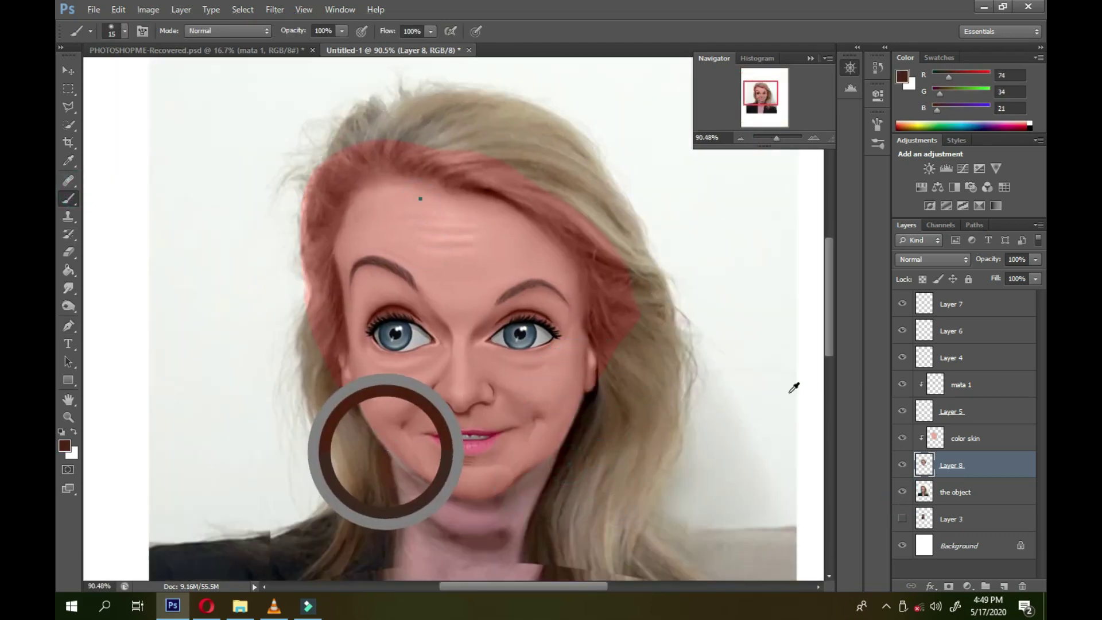
pyautogui.click(1004, 586)
# - Choose the 200 brush preset and add another new layer at the top for hair
pyautogui.rightClick(648, 293)
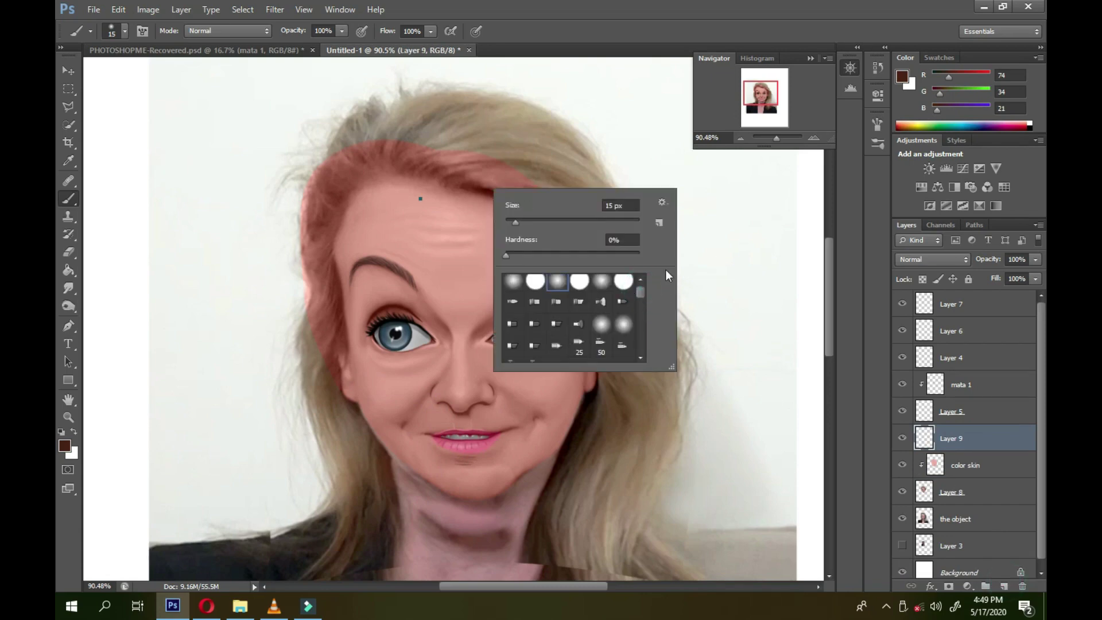
pyautogui.scroll(-5, 633, 320)
pyautogui.scroll(-3, 630, 331)
pyautogui.click(513, 321)
pyautogui.moveTo(568, 220); pyautogui.dragTo(539, 218)
pyautogui.press('Return')
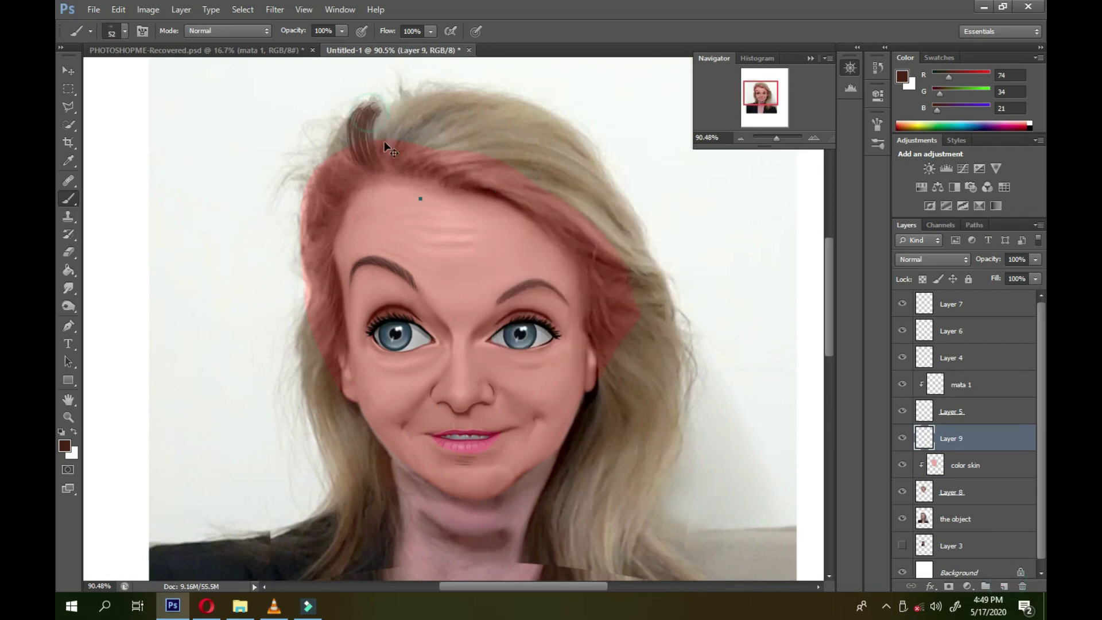
pyautogui.click(1004, 586)
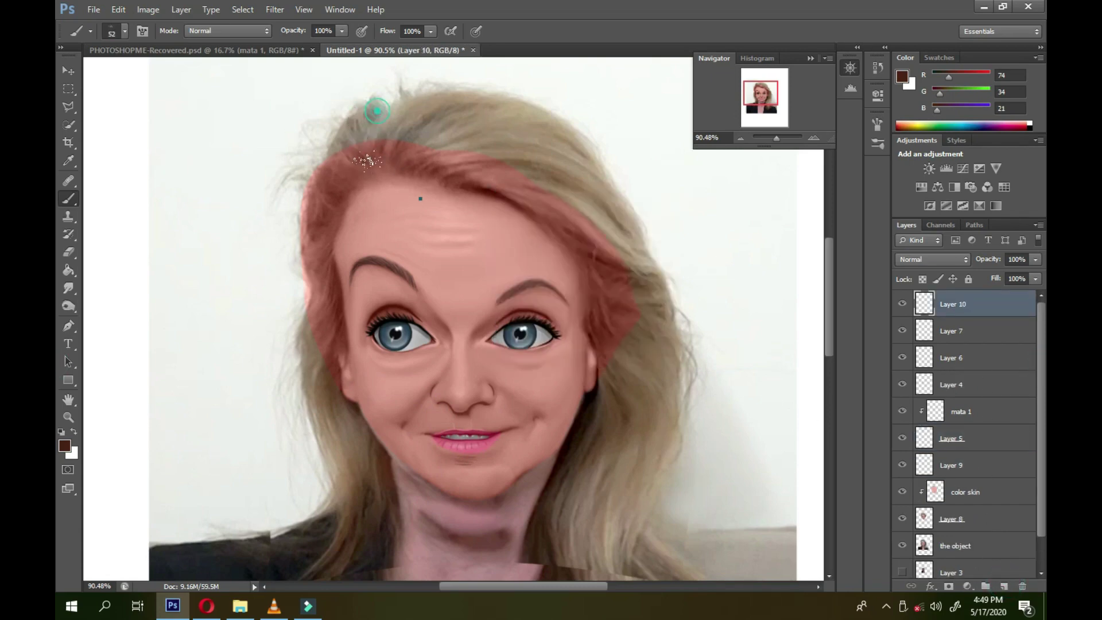
# - Paint dark brown over the left hair, the crown and the left hairline
pyautogui.moveTo(370, 109)
pyautogui.mouseDown()
pyautogui.moveTo(312, 192)
pyautogui.moveTo(410, 111)
pyautogui.mouseUp()
pyautogui.moveTo(385, 149); pyautogui.dragTo(453, 106)
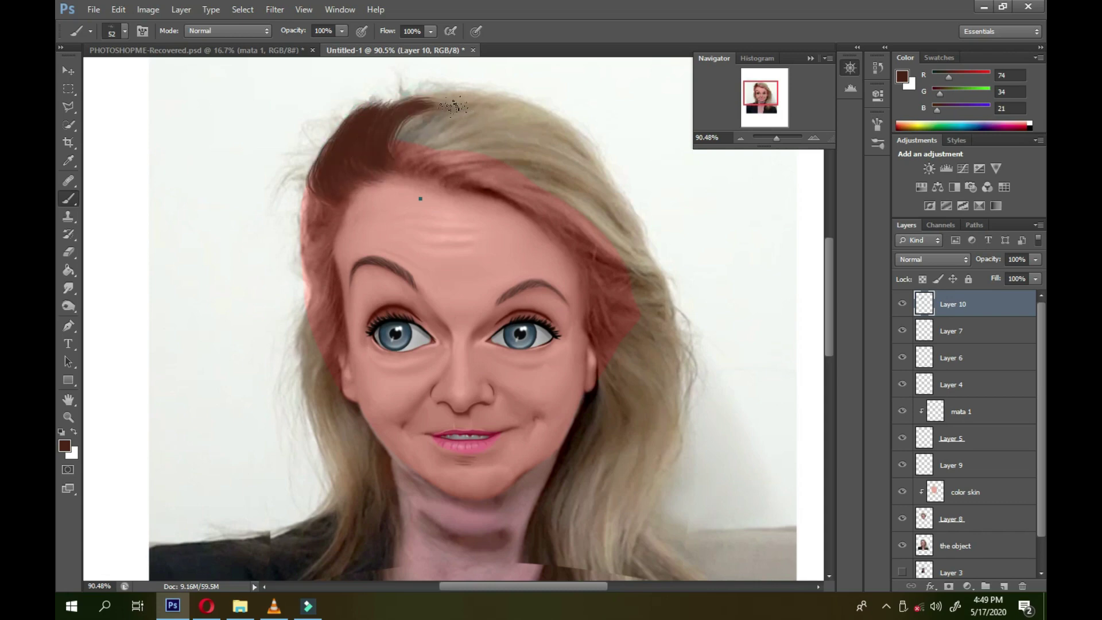
pyautogui.rightClick(468, 191)
pyautogui.press('Return')
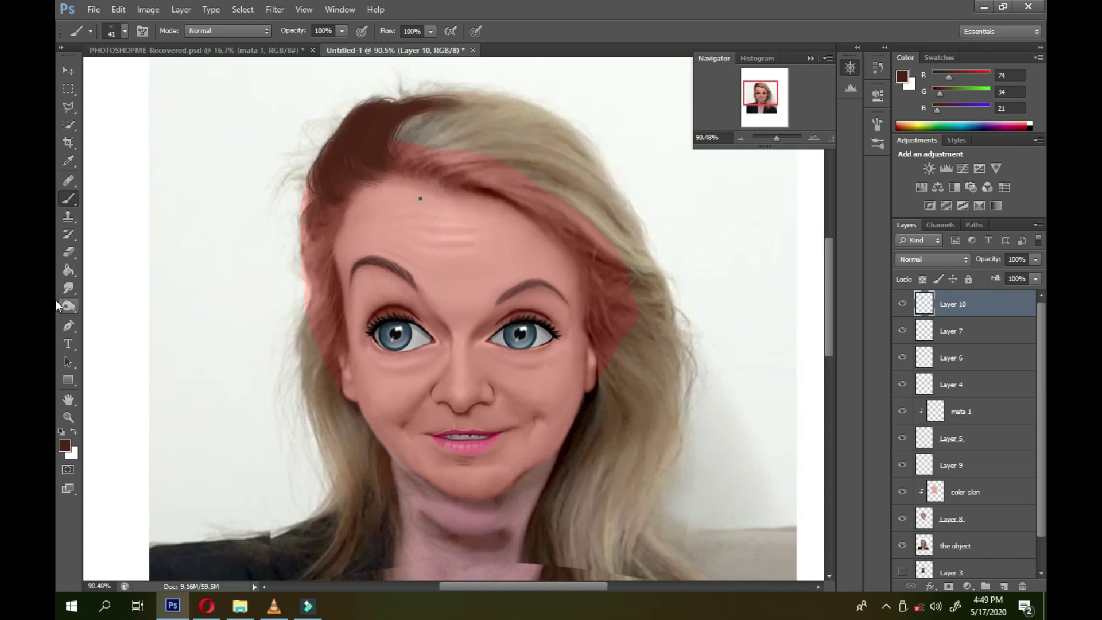
pyautogui.press('p')
pyautogui.press('b')
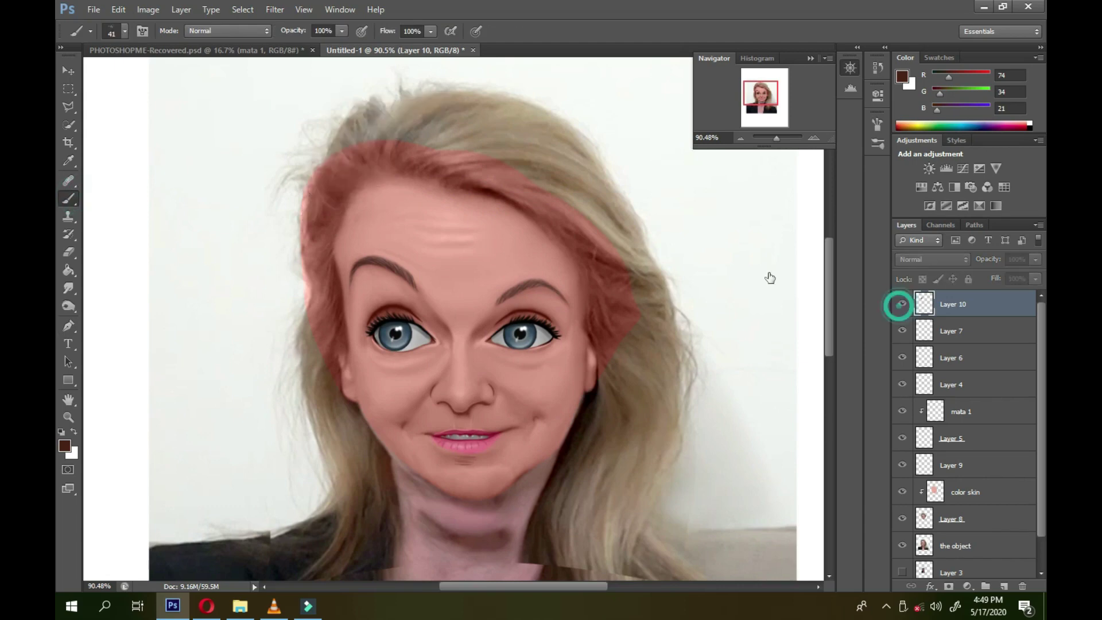
pyautogui.moveTo(342, 162); pyautogui.dragTo(333, 324)
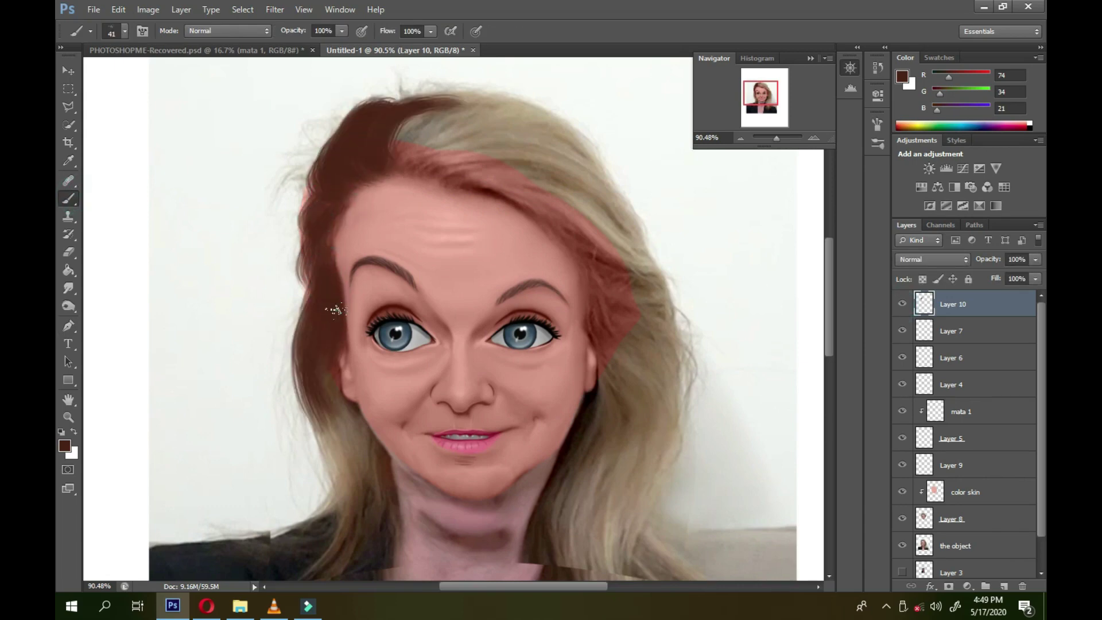
pyautogui.moveTo(319, 233)
pyautogui.mouseDown()
pyautogui.moveTo(332, 197)
pyautogui.moveTo(325, 277)
pyautogui.mouseUp()
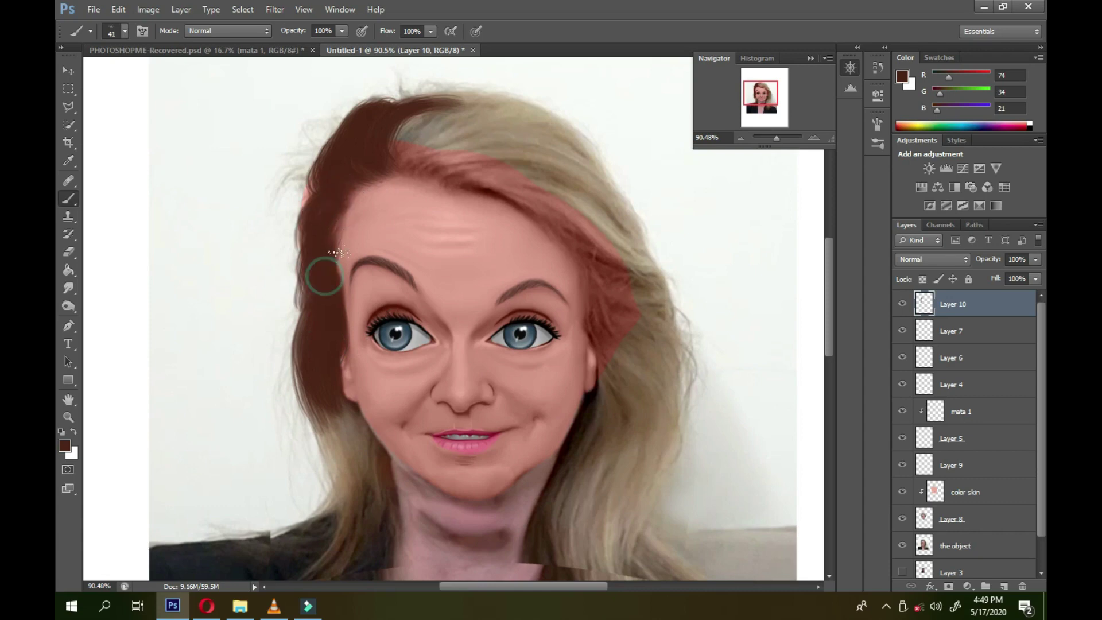
pyautogui.moveTo(349, 154); pyautogui.dragTo(401, 168)
# - Enlarge the brush to 54 px and paint brown across the crown, right side and lower edges
pyautogui.rightClick(550, 127)
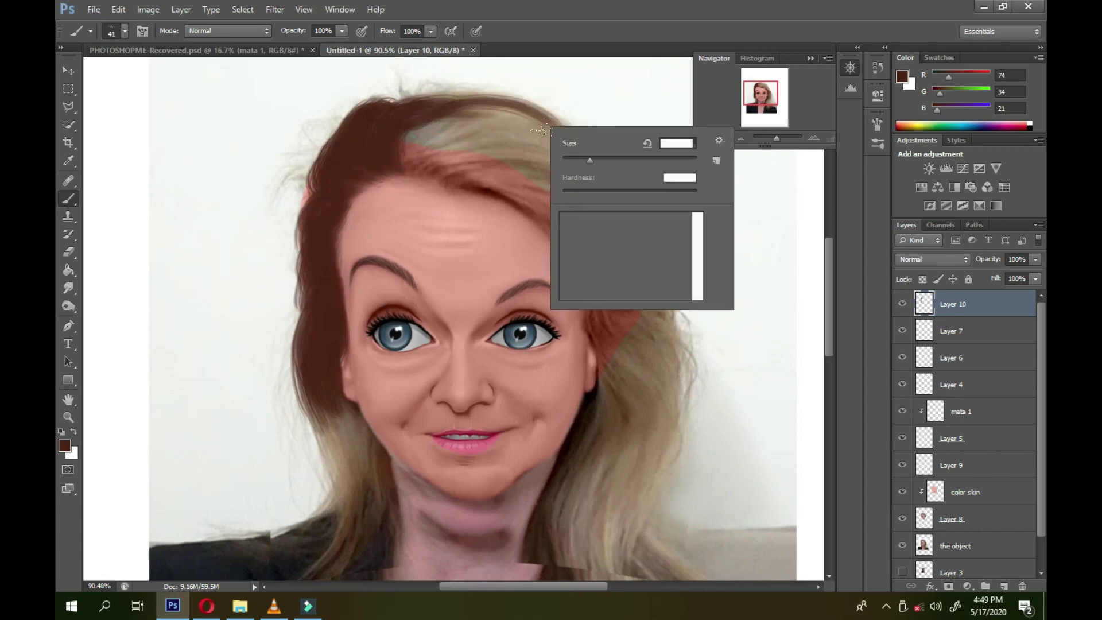
pyautogui.click(574, 230)
pyautogui.moveTo(401, 109)
pyautogui.mouseDown()
pyautogui.moveTo(506, 103)
pyautogui.moveTo(401, 140)
pyautogui.moveTo(576, 172)
pyautogui.moveTo(413, 123)
pyautogui.moveTo(530, 148)
pyautogui.mouseUp()
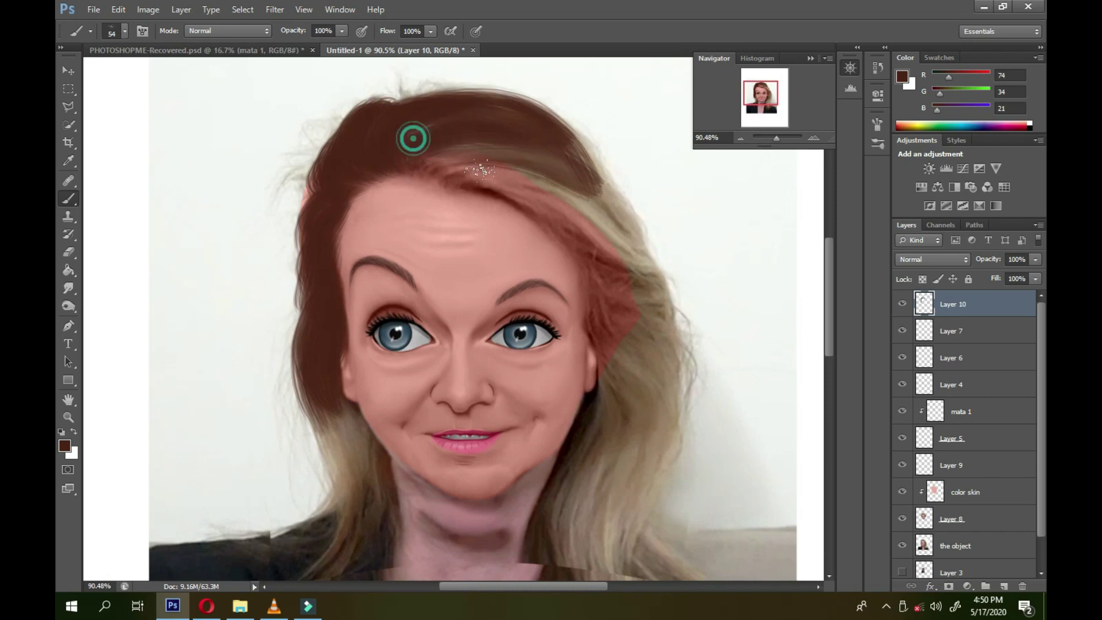
pyautogui.moveTo(412, 138)
pyautogui.mouseDown()
pyautogui.moveTo(485, 155)
pyautogui.moveTo(509, 190)
pyautogui.moveTo(632, 258)
pyautogui.moveTo(476, 133)
pyautogui.moveTo(631, 255)
pyautogui.moveTo(610, 353)
pyautogui.mouseUp()
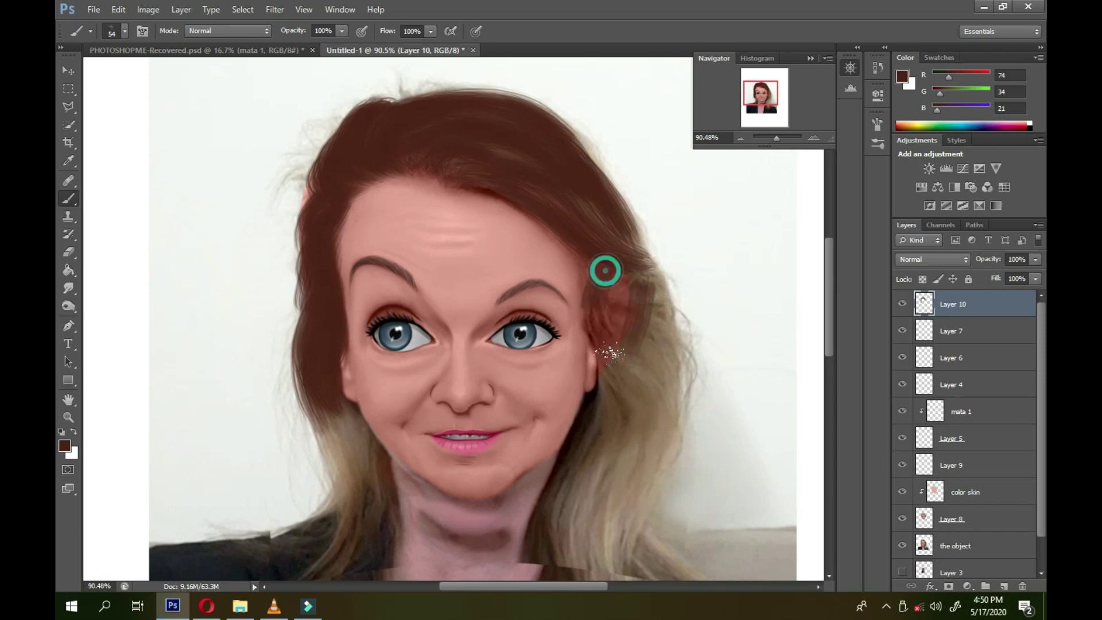
pyautogui.moveTo(605, 270)
pyautogui.mouseDown()
pyautogui.moveTo(608, 424)
pyautogui.moveTo(597, 442)
pyautogui.moveTo(625, 273)
pyautogui.moveTo(587, 252)
pyautogui.moveTo(624, 266)
pyautogui.moveTo(644, 364)
pyautogui.moveTo(614, 311)
pyautogui.mouseUp()
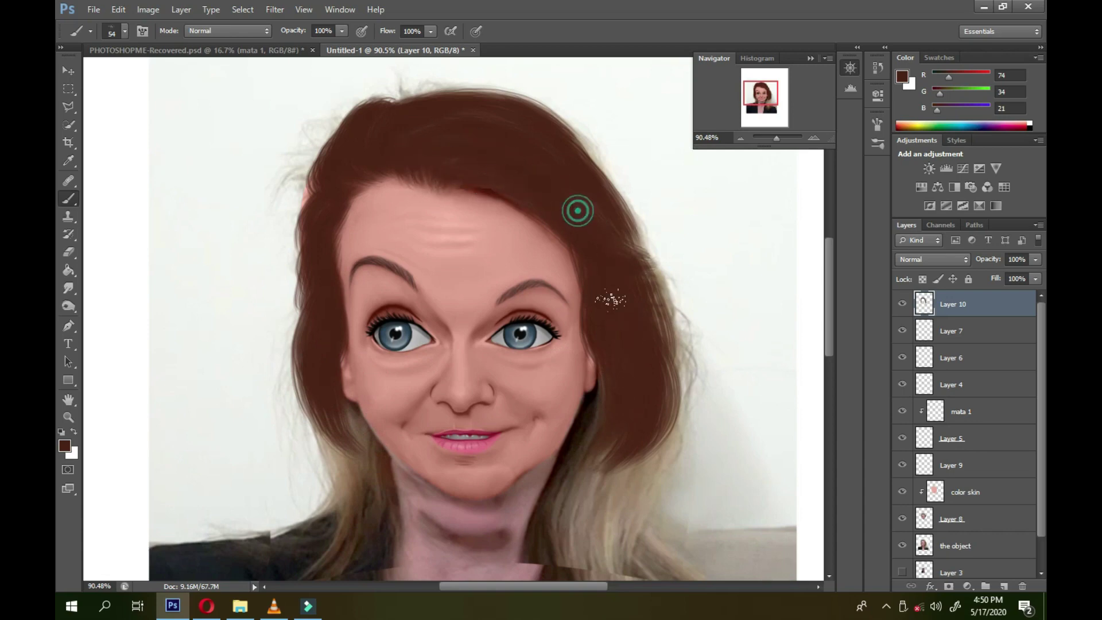
pyautogui.moveTo(577, 210)
pyautogui.mouseDown()
pyautogui.moveTo(593, 196)
pyautogui.moveTo(652, 246)
pyautogui.mouseUp()
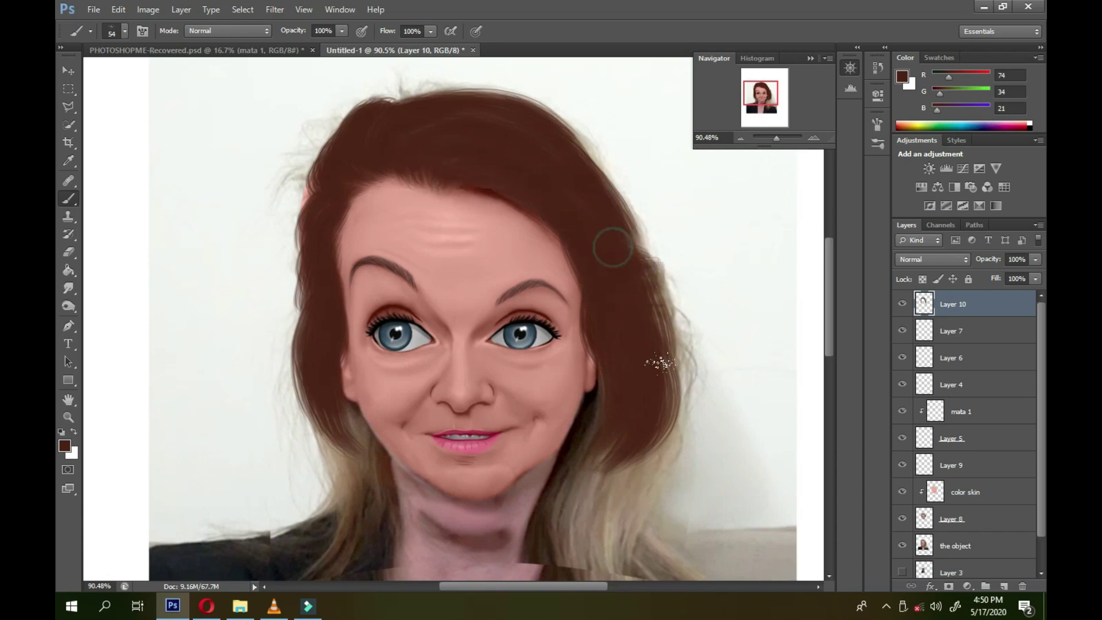
pyautogui.moveTo(599, 470); pyautogui.dragTo(627, 420)
pyautogui.moveTo(347, 442); pyautogui.dragTo(321, 379)
# - Add Layer 11 above Layer 3 and hide the Layer 3 and object reference photos
pyautogui.click(956, 565)
pyautogui.click(1004, 586)
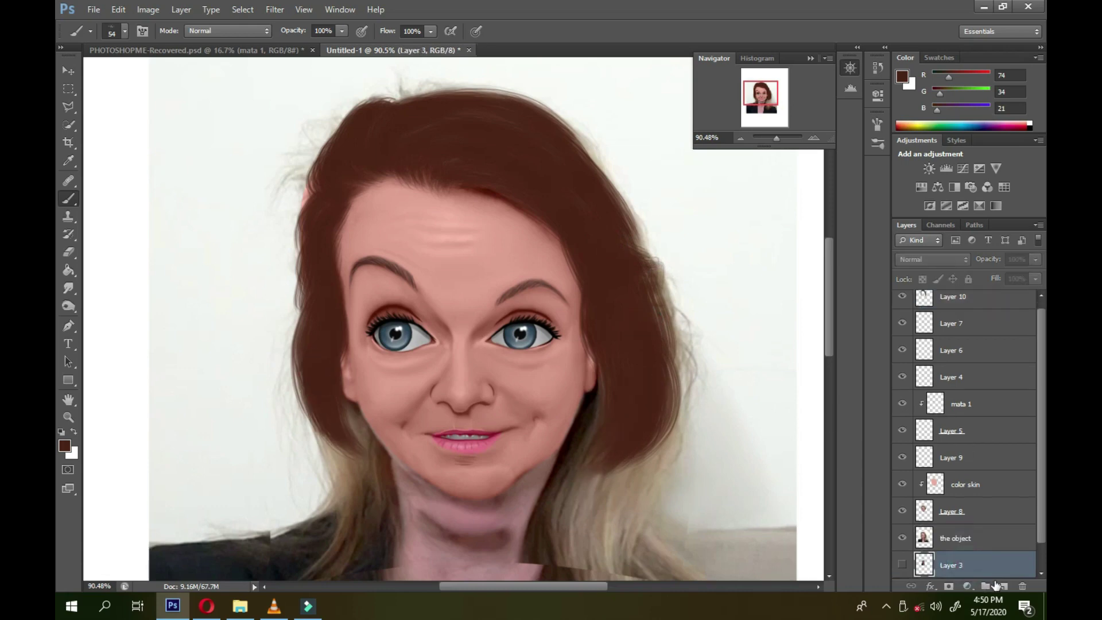
pyautogui.scroll(-5, 596, 238)
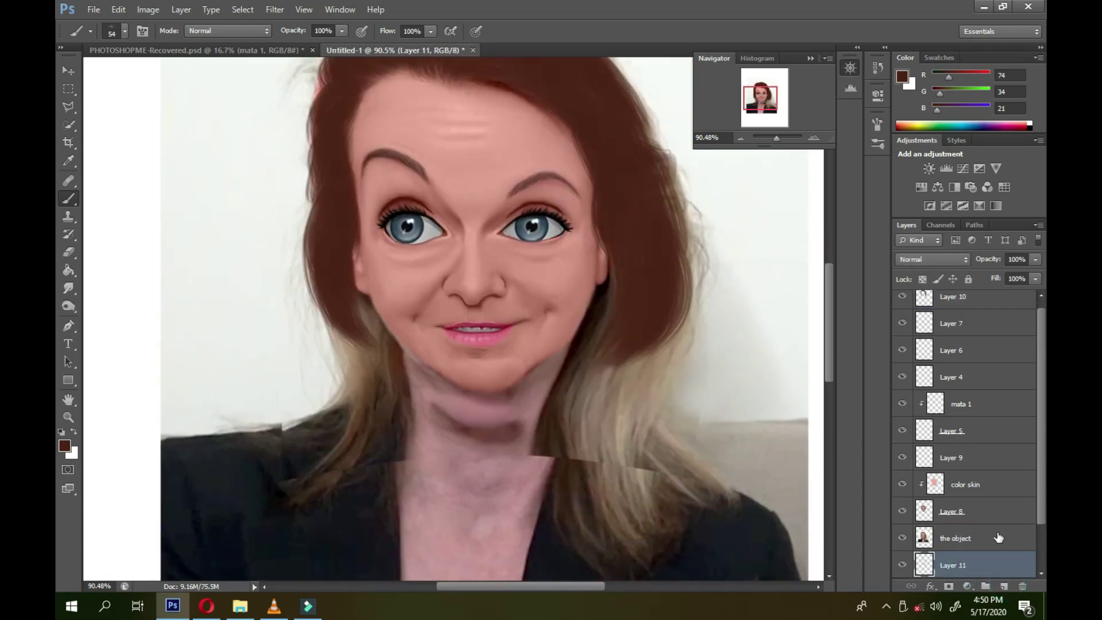
pyautogui.scroll(-2, 998, 537)
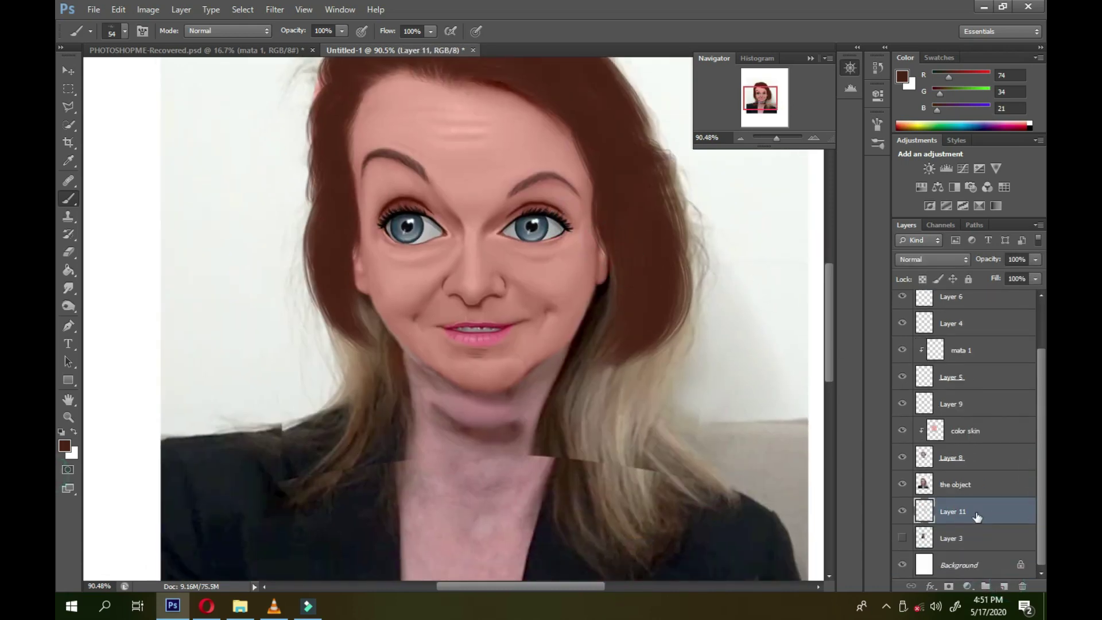
pyautogui.click(902, 540)
pyautogui.moveTo(952, 510); pyautogui.dragTo(953, 479)
pyautogui.click(902, 510)
# - Try erasing the stray right-hand strand with a 71 px eraser, then undo it
pyautogui.press('e')
pyautogui.rightClick(786, 343)
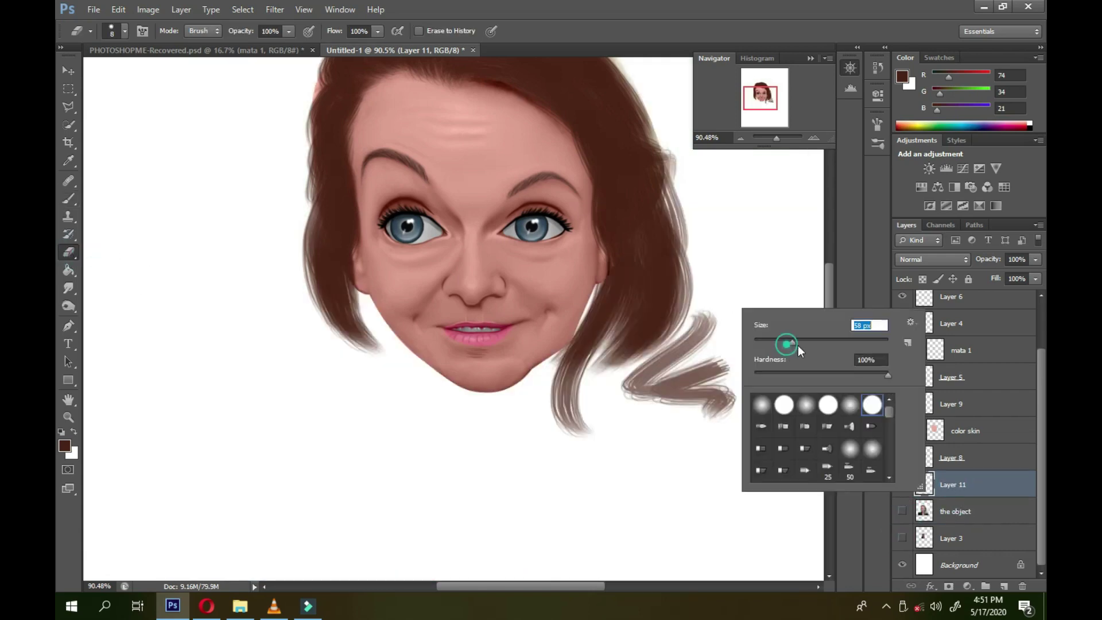
pyautogui.moveTo(799, 351); pyautogui.dragTo(808, 351)
pyautogui.moveTo(723, 321)
pyautogui.mouseDown()
pyautogui.moveTo(688, 394)
pyautogui.moveTo(639, 386)
pyautogui.mouseUp()
pyautogui.hotkey('ctrl', 'z')
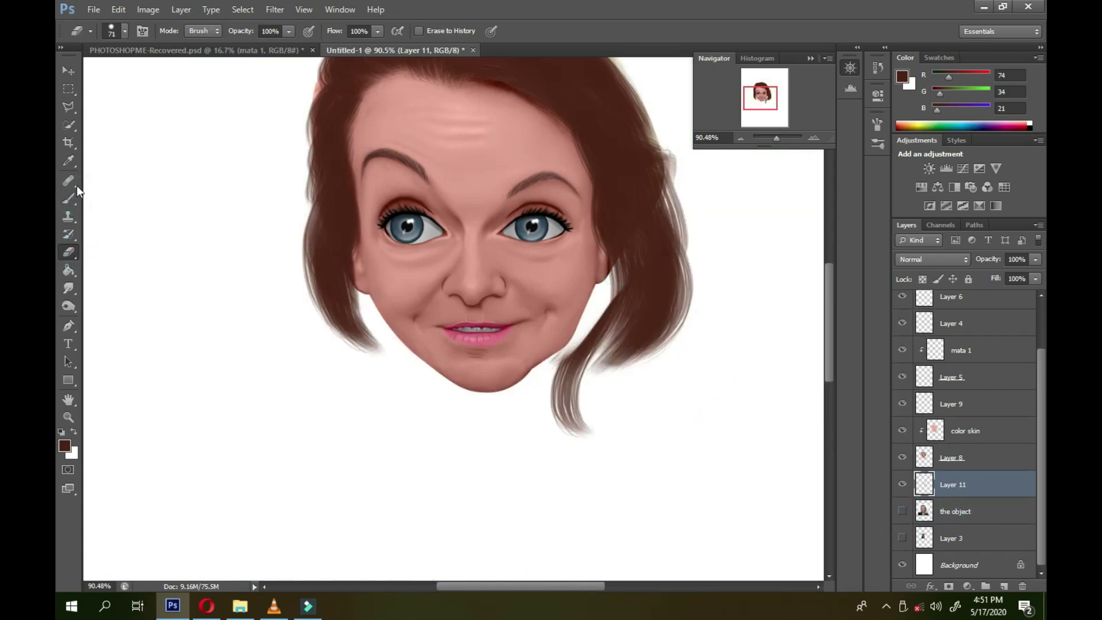
pyautogui.press('b')
# - Paint brown hair strands down both sides of the face and below the left cheek
pyautogui.moveTo(610, 233)
pyautogui.mouseDown()
pyautogui.moveTo(585, 290)
pyautogui.moveTo(646, 285)
pyautogui.moveTo(614, 441)
pyautogui.mouseUp()
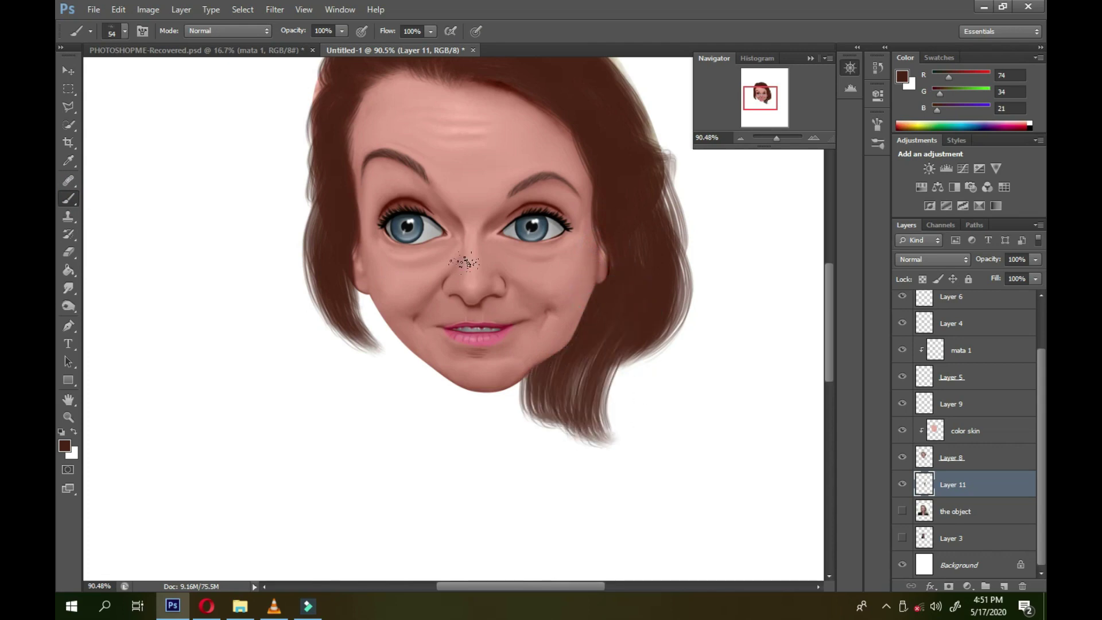
pyautogui.moveTo(362, 275)
pyautogui.mouseDown()
pyautogui.moveTo(378, 345)
pyautogui.moveTo(407, 356)
pyautogui.moveTo(401, 401)
pyautogui.mouseUp()
pyautogui.moveTo(372, 299)
pyautogui.mouseDown()
pyautogui.moveTo(402, 419)
pyautogui.moveTo(378, 425)
pyautogui.mouseUp()
pyautogui.moveTo(359, 322); pyautogui.dragTo(413, 428)
pyautogui.moveTo(423, 315); pyautogui.dragTo(447, 402)
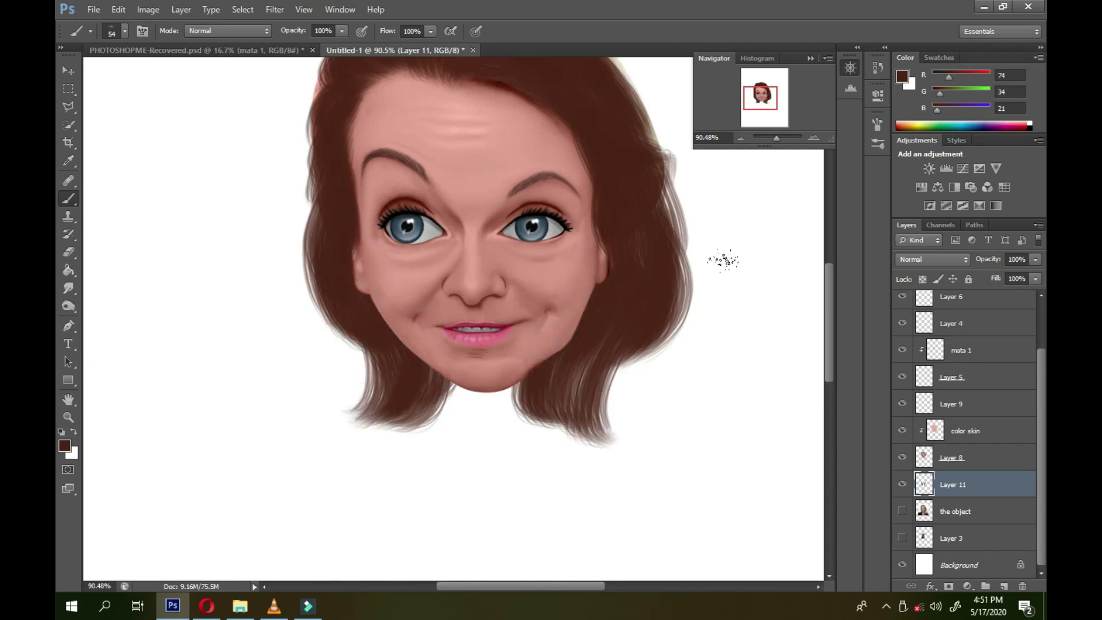
pyautogui.moveTo(450, 293); pyautogui.dragTo(500, 273)
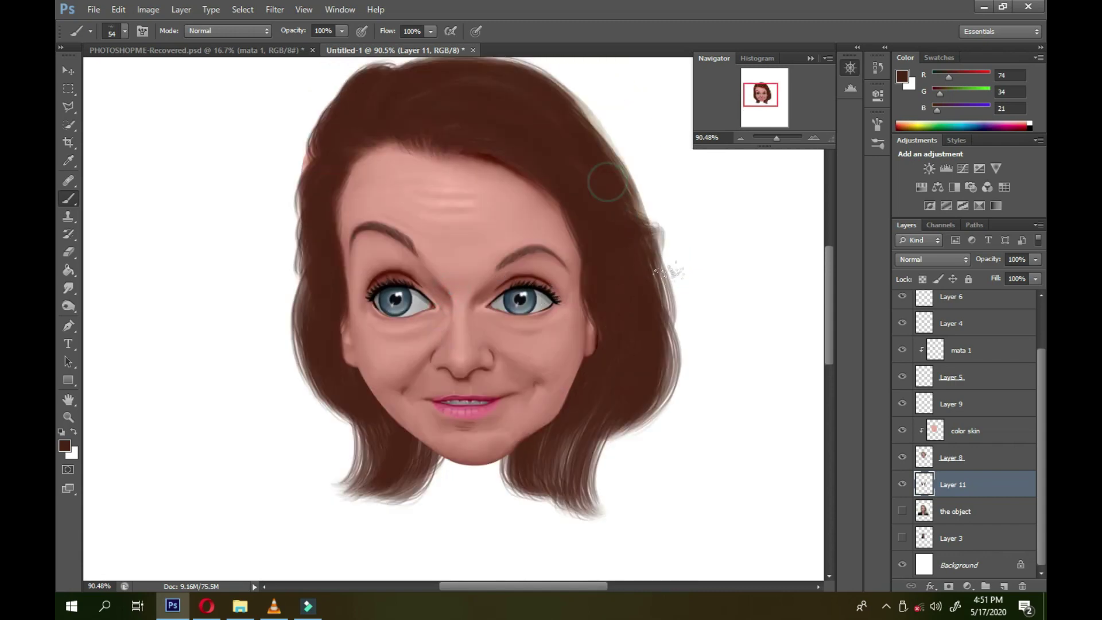
pyautogui.moveTo(602, 178); pyautogui.dragTo(639, 241)
# - Erase the light fringe around the hair edge on Layer 8 with a 61 px eraser
pyautogui.click(68, 252)
pyautogui.rightClick(542, 236)
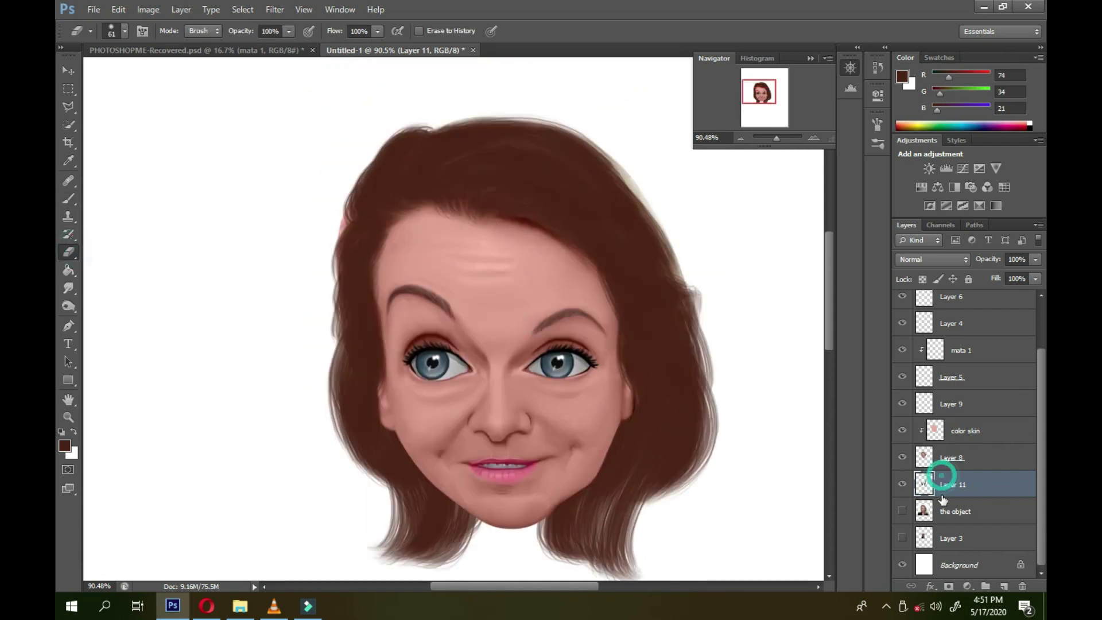
pyautogui.click(952, 457)
pyautogui.click(336, 231)
pyautogui.moveTo(439, 137)
pyautogui.mouseDown()
pyautogui.moveTo(610, 136)
pyautogui.moveTo(669, 226)
pyautogui.moveTo(673, 495)
pyautogui.mouseUp()
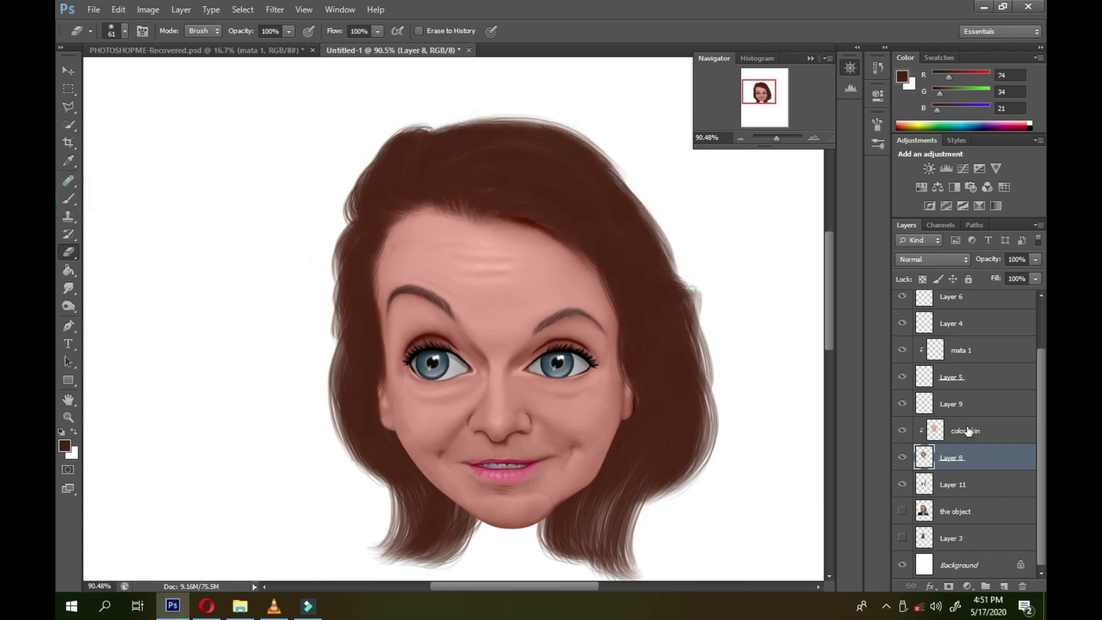
# - Select Layer 10 and set the eraser to a 48 px scattered bristle tip
pyautogui.click(963, 431)
pyautogui.scroll(2, 1039, 374)
pyautogui.click(964, 304)
pyautogui.rightClick(763, 291)
pyautogui.moveTo(914, 394); pyautogui.dragTo(915, 426)
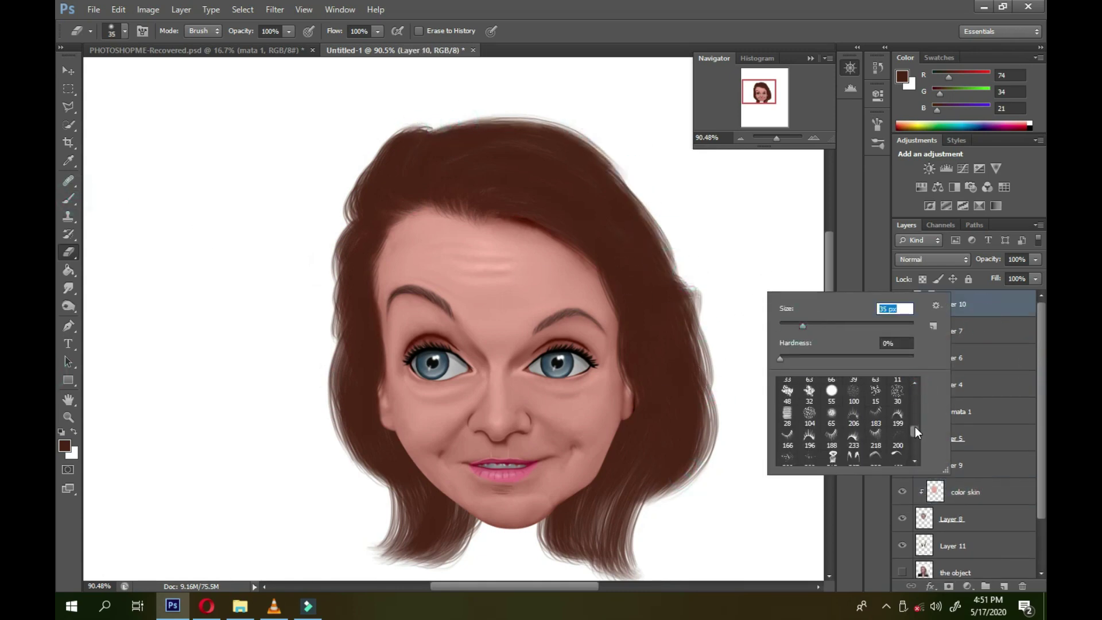
pyautogui.click(830, 431)
pyautogui.press('Return')
# - Select Layer 8, return to the brush, and sample the hair colour from the painting
pyautogui.keyDown('ctrl'); pyautogui.click(112, 209); pyautogui.keyUp('ctrl')
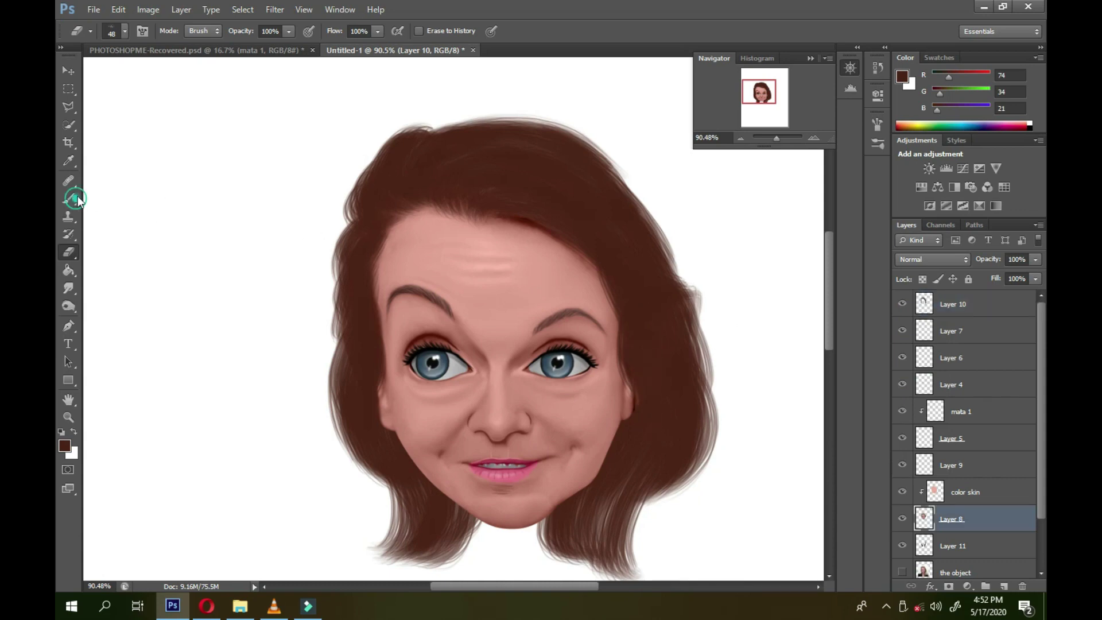
pyautogui.press('b')
pyautogui.rightClick(660, 313)
pyautogui.press('Return')
pyautogui.click(647, 369)
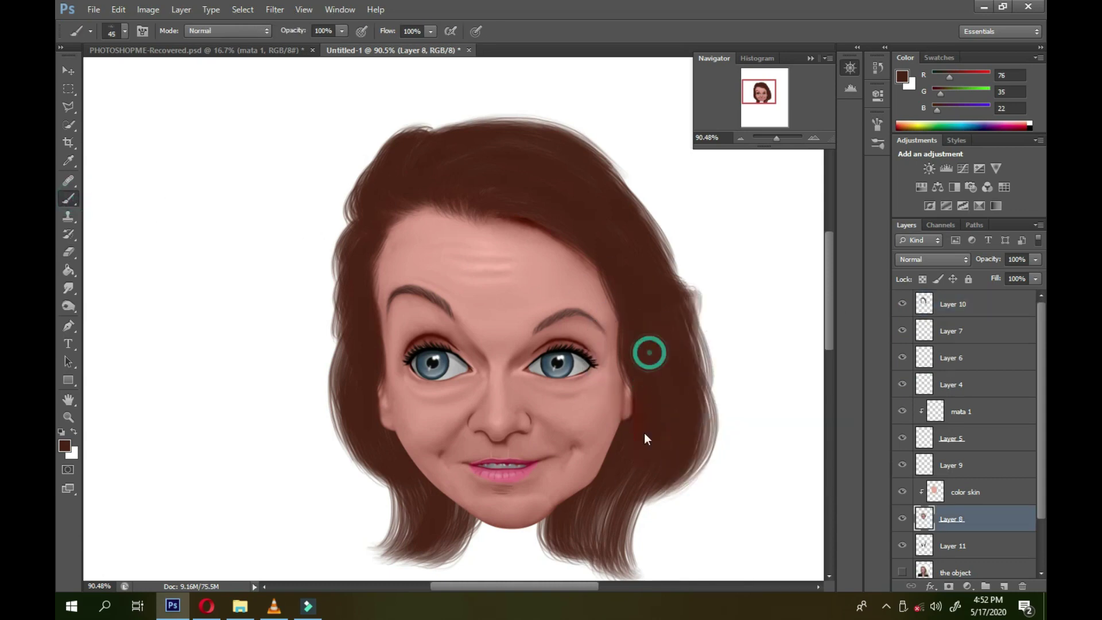
pyautogui.keyDown('shift'); pyautogui.click(953, 304); pyautogui.keyUp('shift')
# - Group Layer 10 through Layer 11 into Group 1 and show the object photo again
pyautogui.scroll(-3, 964, 459)
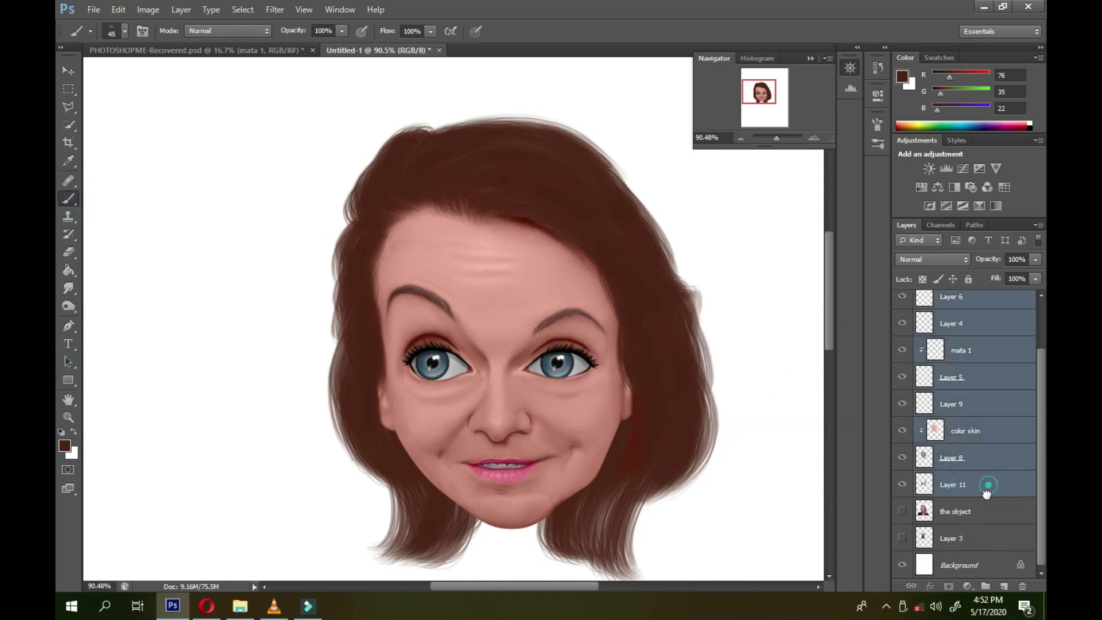
pyautogui.keyDown('shift'); pyautogui.click(952, 494); pyautogui.keyUp('shift')
pyautogui.hotkey('ctrl', 'g')
pyautogui.click(902, 320)
# - Move the object photo and Layer 3 reference photo to the left of the caricature
pyautogui.press('v')
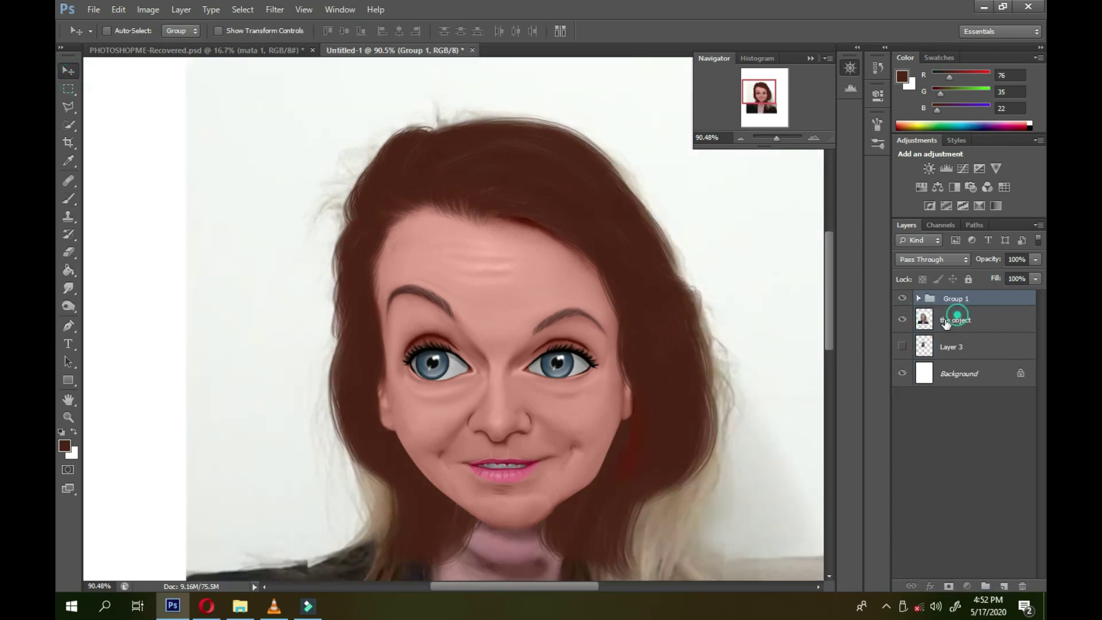
pyautogui.click(945, 323)
pyautogui.moveTo(264, 286); pyautogui.dragTo(279, 308)
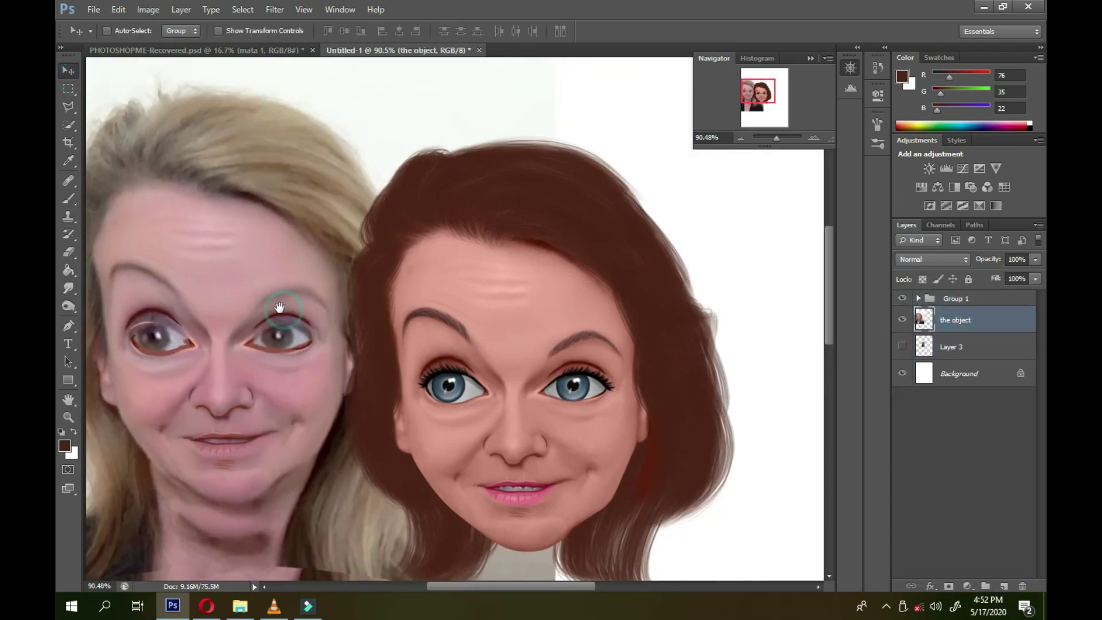
pyautogui.click(901, 320)
pyautogui.click(952, 347)
pyautogui.moveTo(546, 340); pyautogui.dragTo(381, 291)
# - Expand Group 1 and paint darker brown shading into the hair on Layer 10
pyautogui.press('b')
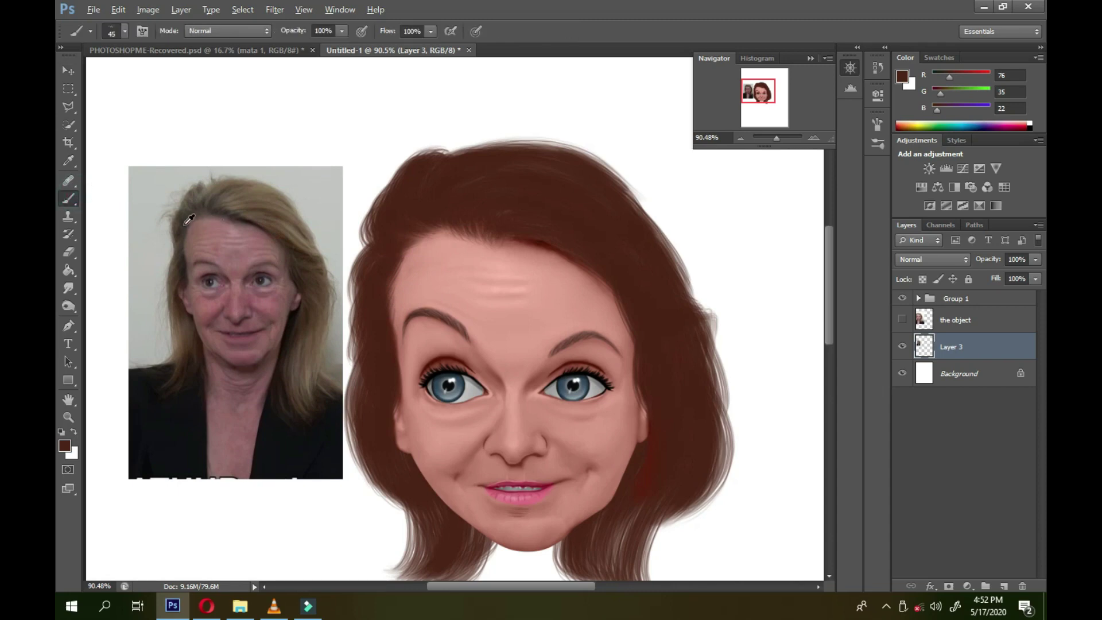
pyautogui.click(915, 299)
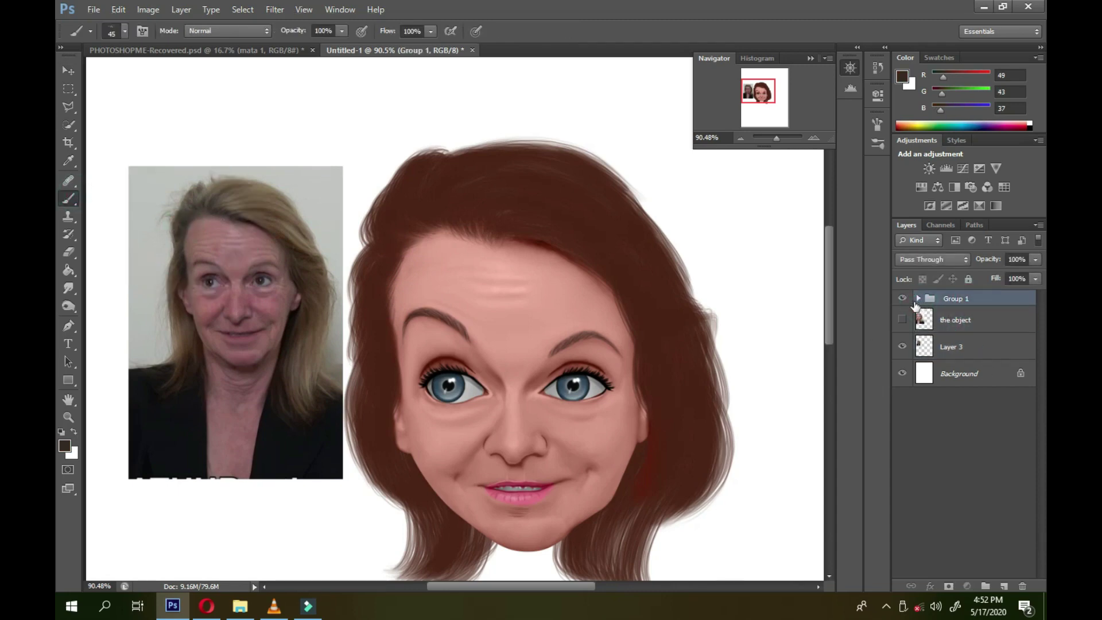
pyautogui.click(918, 298)
pyautogui.click(964, 320)
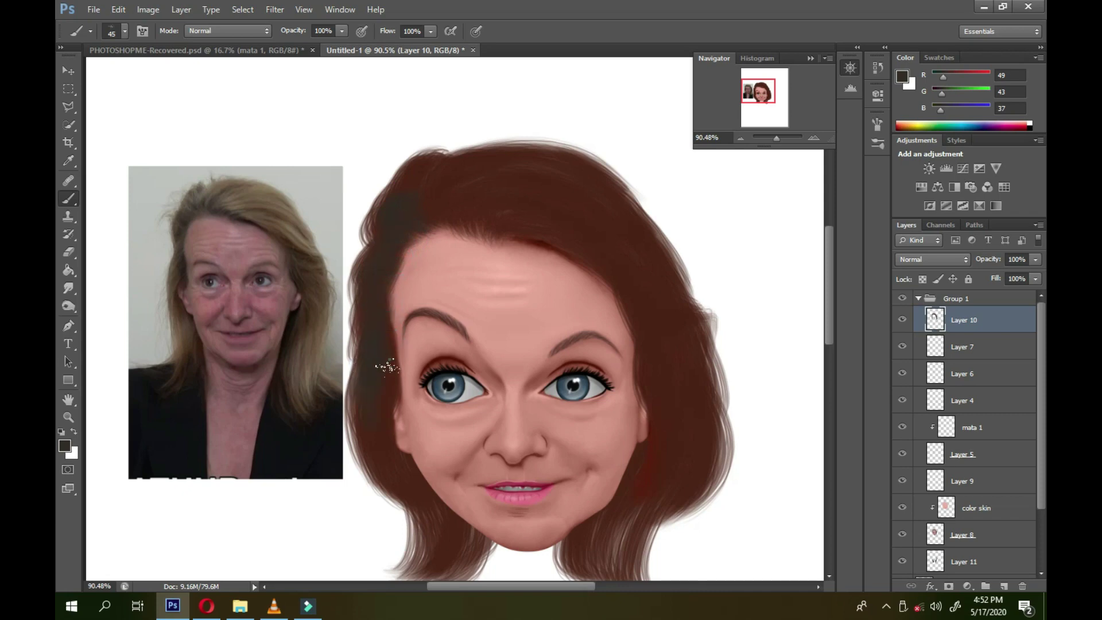
pyautogui.moveTo(468, 182); pyautogui.dragTo(520, 201)
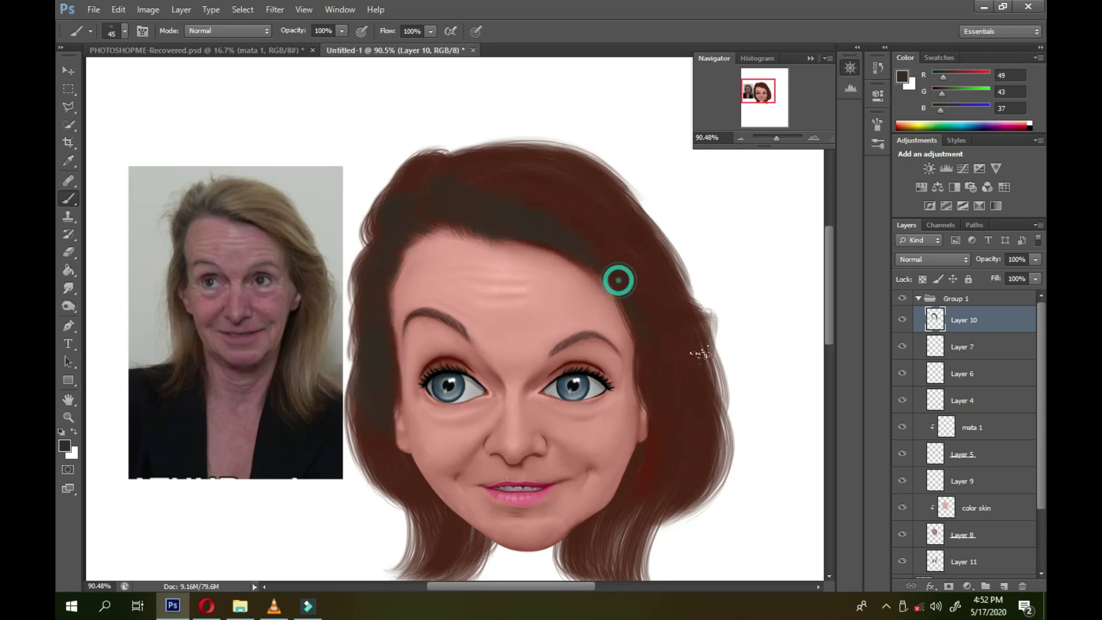
pyautogui.moveTo(618, 280); pyautogui.dragTo(497, 199)
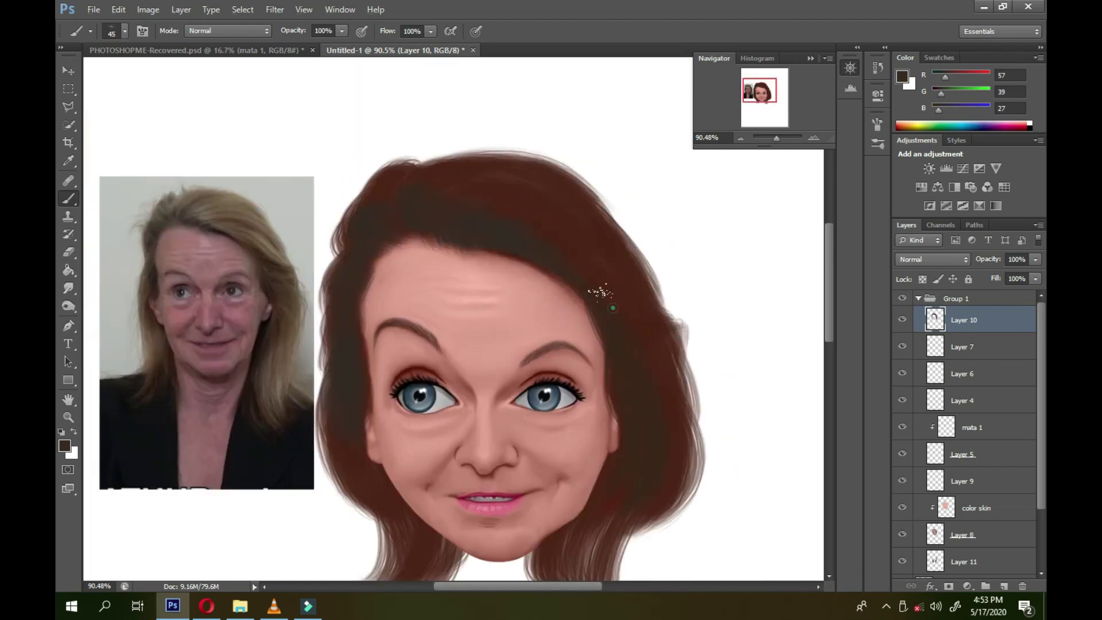
# - Shift the hair hue from reddish to brown with a Hue/Saturation adjustment
pyautogui.keyDown('alt'); pyautogui.click(220, 207); pyautogui.keyUp('alt')
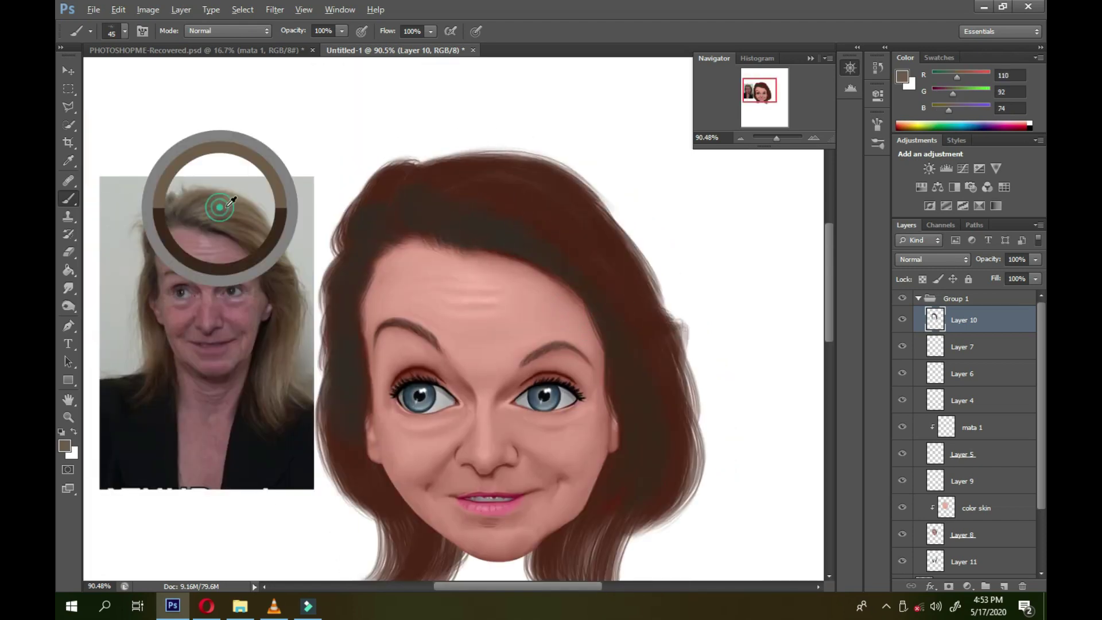
pyautogui.click(901, 320)
pyautogui.click(148, 10)
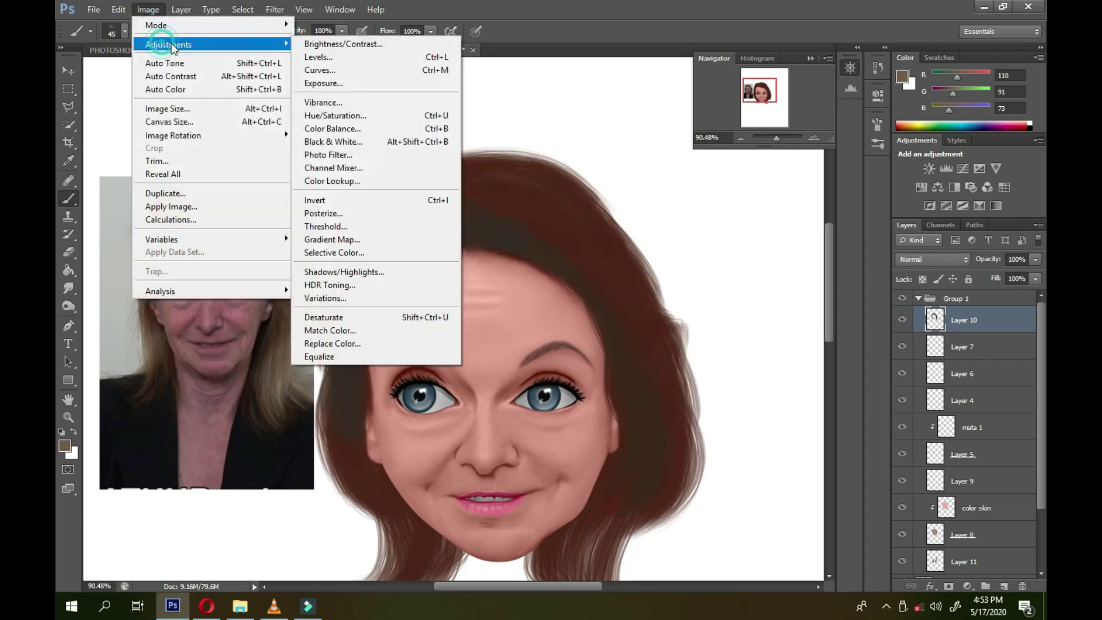
pyautogui.click(333, 113)
pyautogui.click(691, 219)
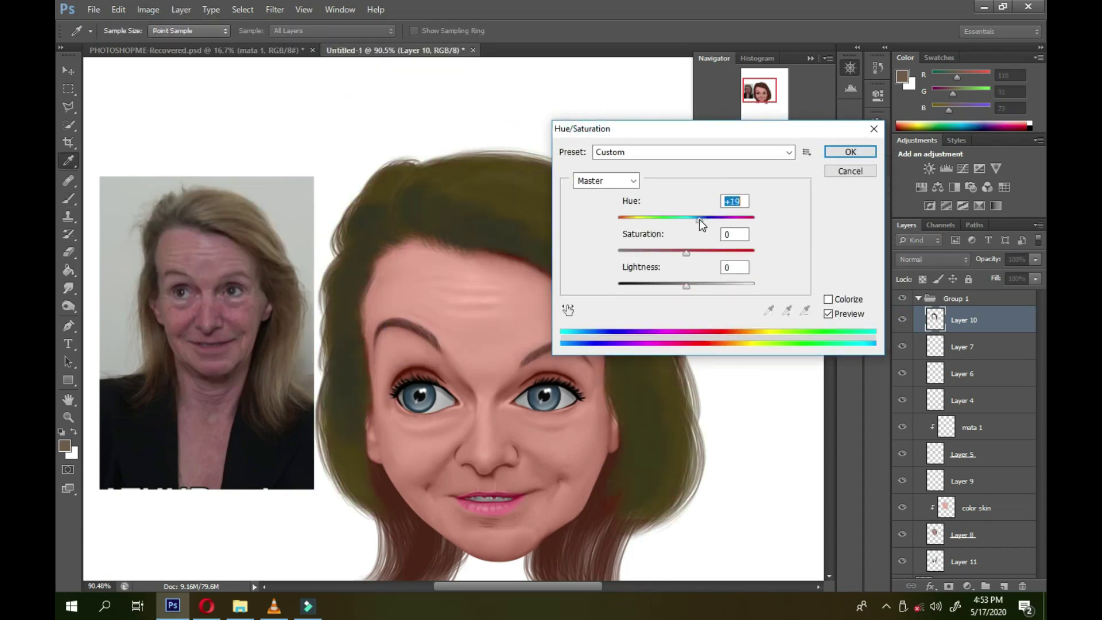
pyautogui.click(850, 152)
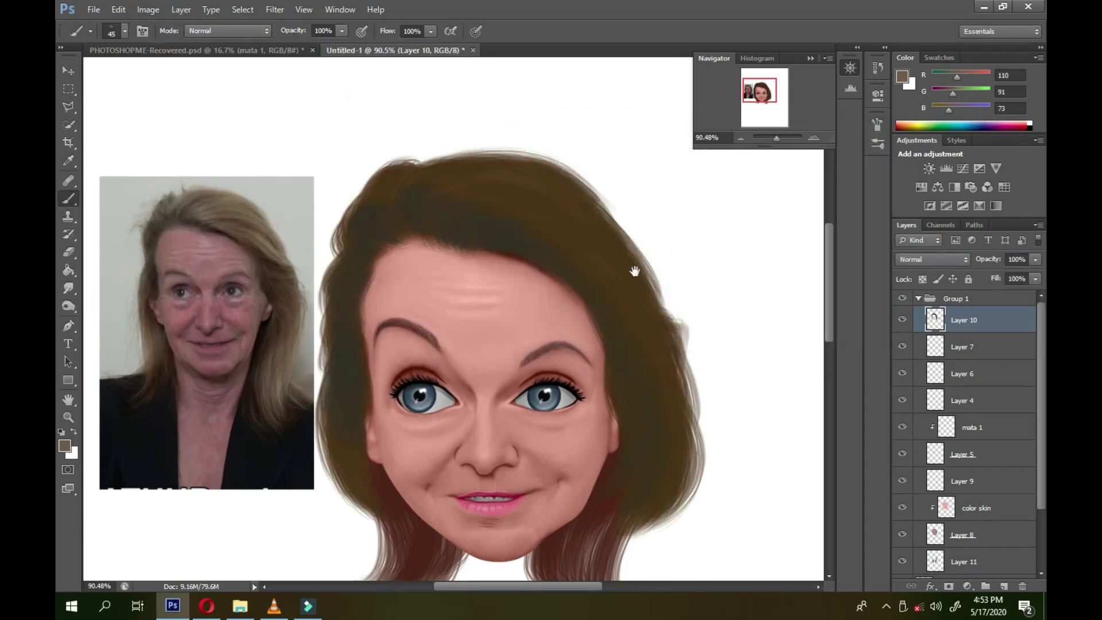
# - Sample a near-black from the reference and paint dark strokes along the cheek on Layer 11
pyautogui.press('b')
pyautogui.scroll(-5, 453, 322)
pyautogui.scroll(-2, 975, 459)
pyautogui.click(981, 503)
pyautogui.keyDown('alt'); pyautogui.click(221, 172); pyautogui.keyUp('alt')
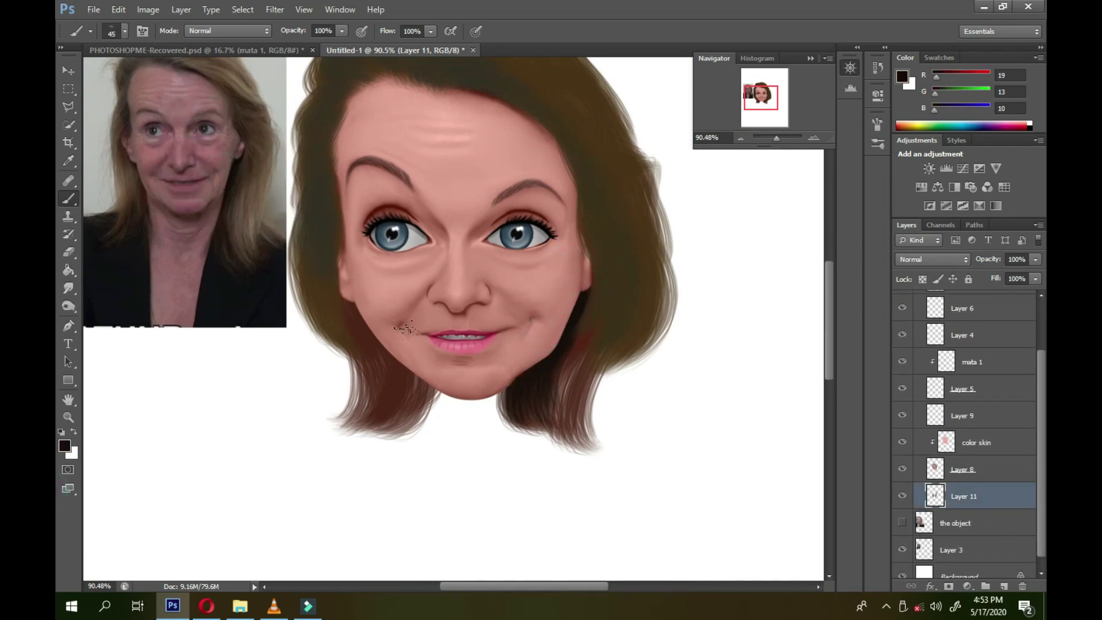
pyautogui.moveTo(405, 320); pyautogui.dragTo(387, 327)
# - Sample mid and lighter hair browns and set the eraser to 86 px
pyautogui.keyDown('alt'); pyautogui.click(149, 177); pyautogui.keyUp('alt')
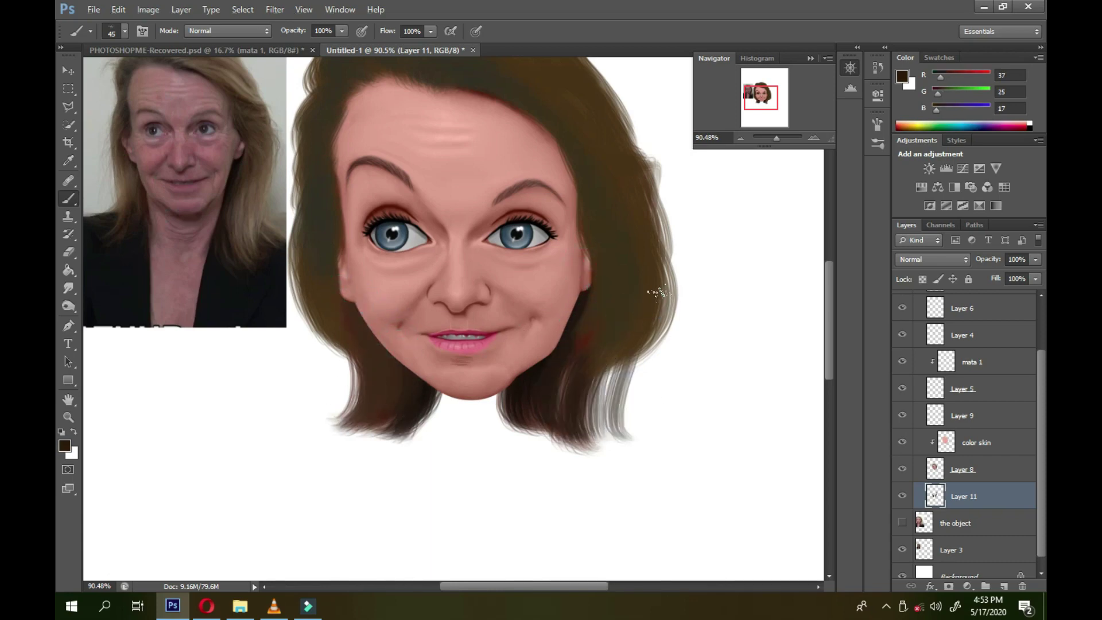
pyautogui.keyDown('alt'); pyautogui.click(650, 310); pyautogui.keyUp('alt')
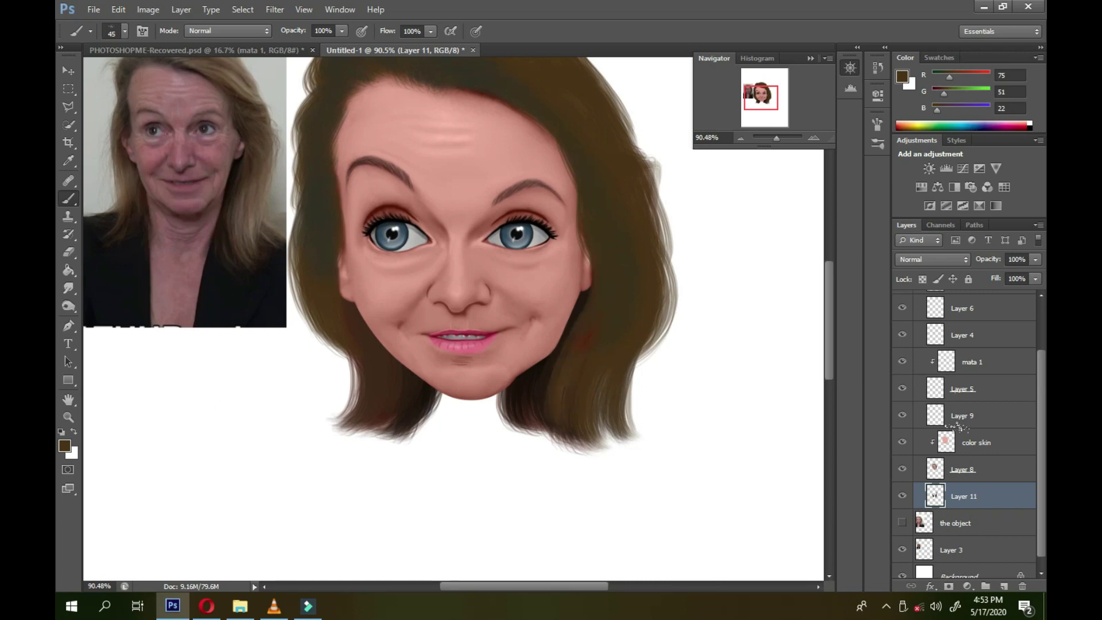
pyautogui.hotkey('alt', ']')
pyautogui.hotkey('alt', ']')
pyautogui.press('e')
pyautogui.rightClick(657, 270)
pyautogui.scroll(3, 757, 310)
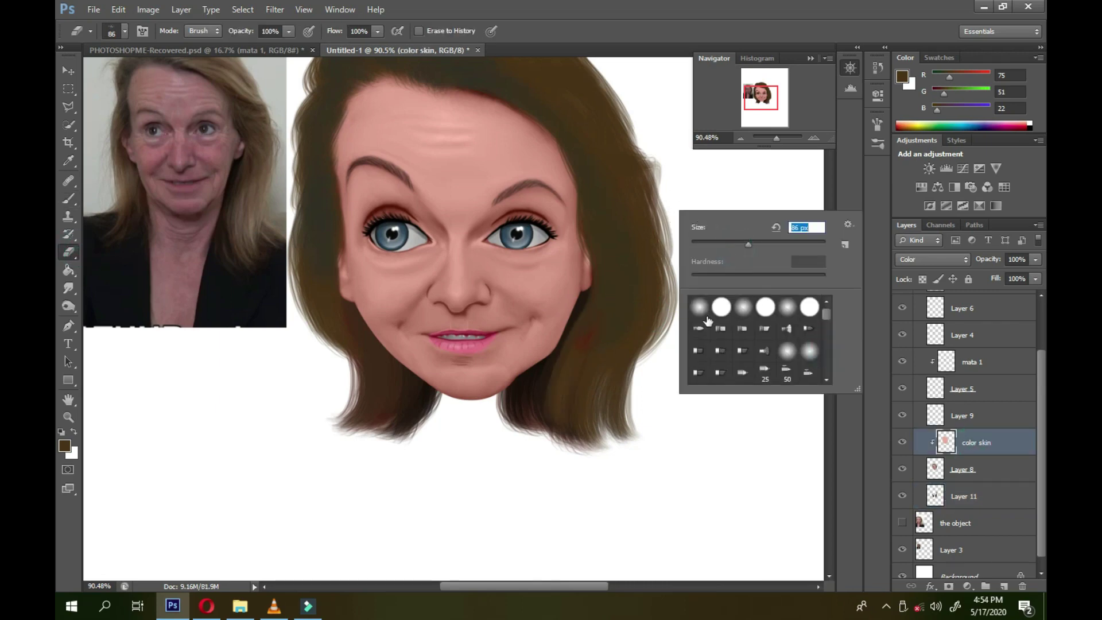
pyautogui.doubleClick(746, 304)
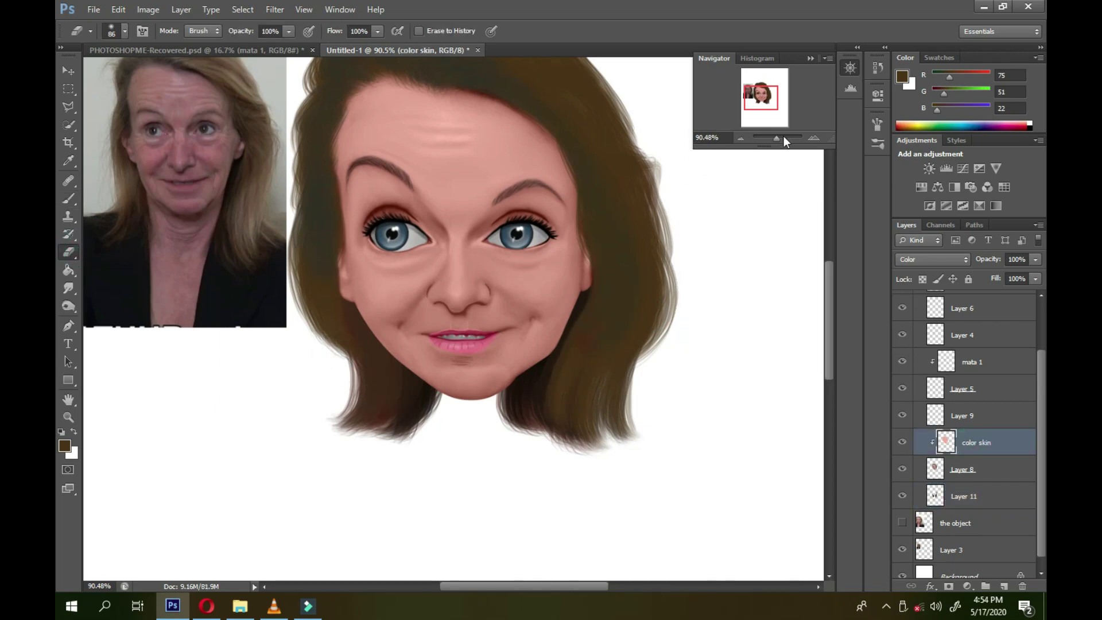
pyautogui.scroll(1, 370, 152)
# - Return to the brush and sample the hair's mid-brown as the foreground colour
pyautogui.press('j')
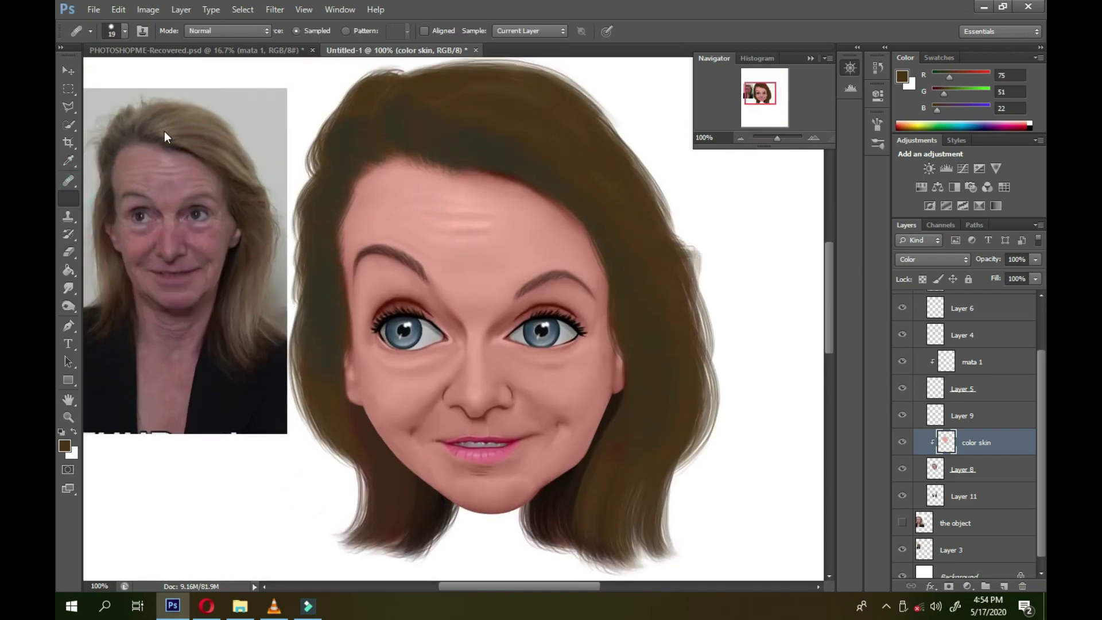
pyautogui.press('b')
pyautogui.keyDown('alt'); pyautogui.click(164, 137); pyautogui.keyUp('alt')
pyautogui.rightClick(68, 199)
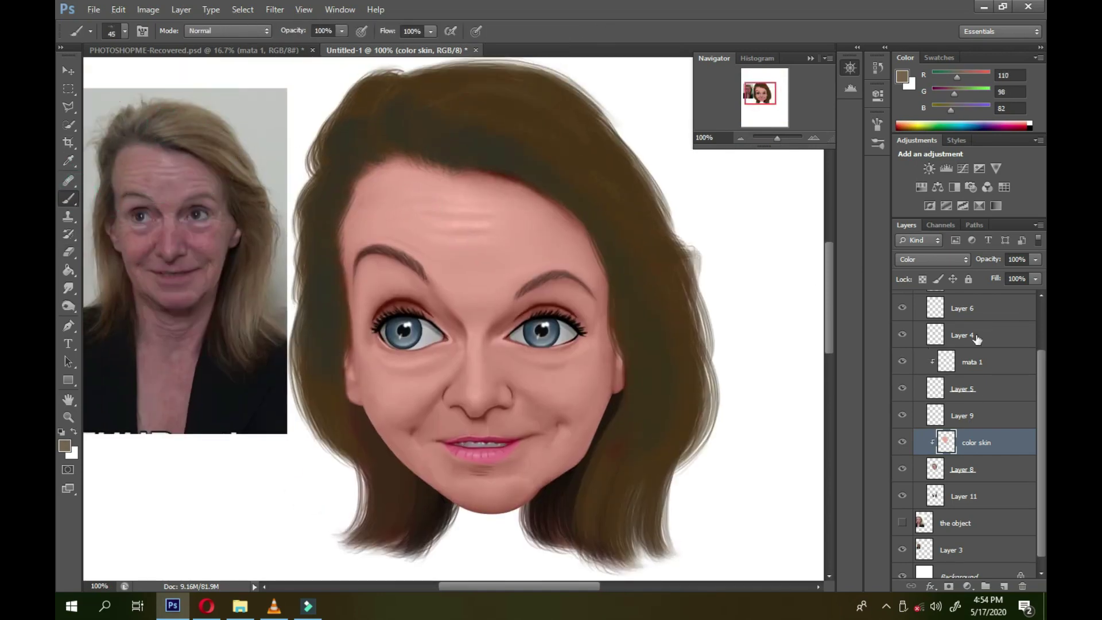
pyautogui.scroll(5, 964, 402)
# - Add a new layer in Group 1 with a 64 px brush and lighter brown 159/146/129
pyautogui.click(964, 320)
pyautogui.click(1004, 585)
pyautogui.rightClick(552, 202)
pyautogui.scroll(-3, 629, 315)
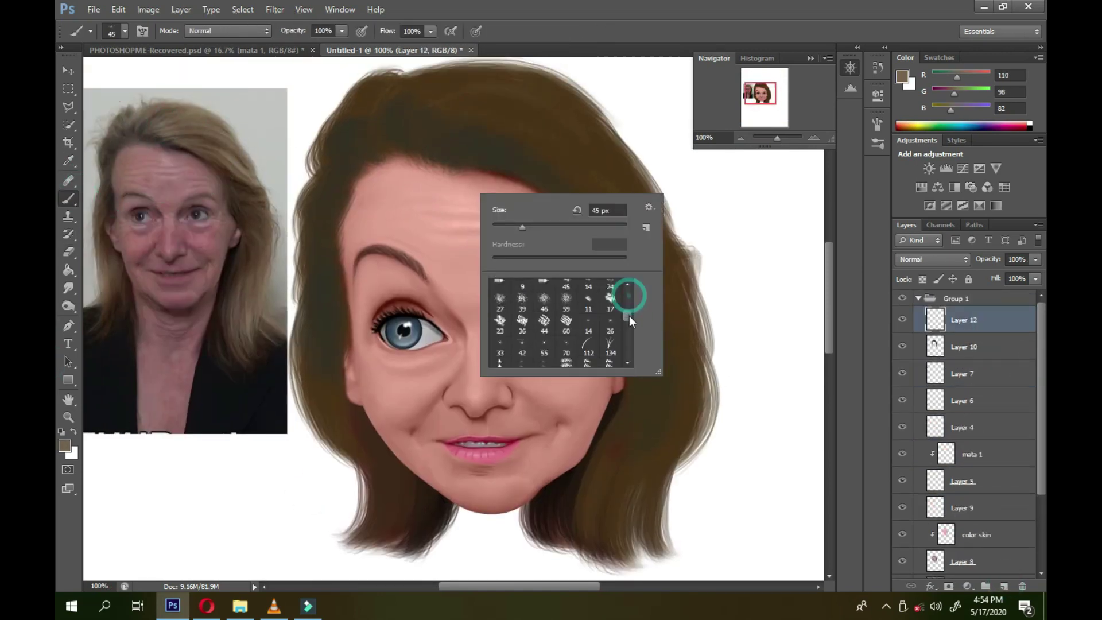
pyautogui.moveTo(522, 227); pyautogui.dragTo(529, 228)
pyautogui.press('Return')
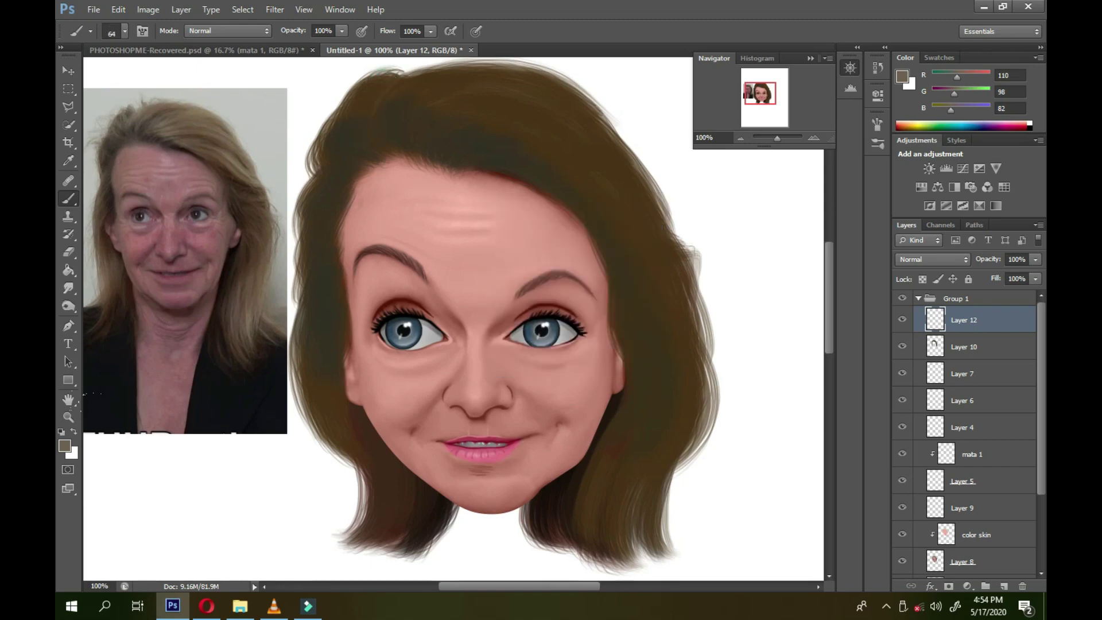
pyautogui.click(64, 446)
pyautogui.click(573, 339)
pyautogui.click(863, 266)
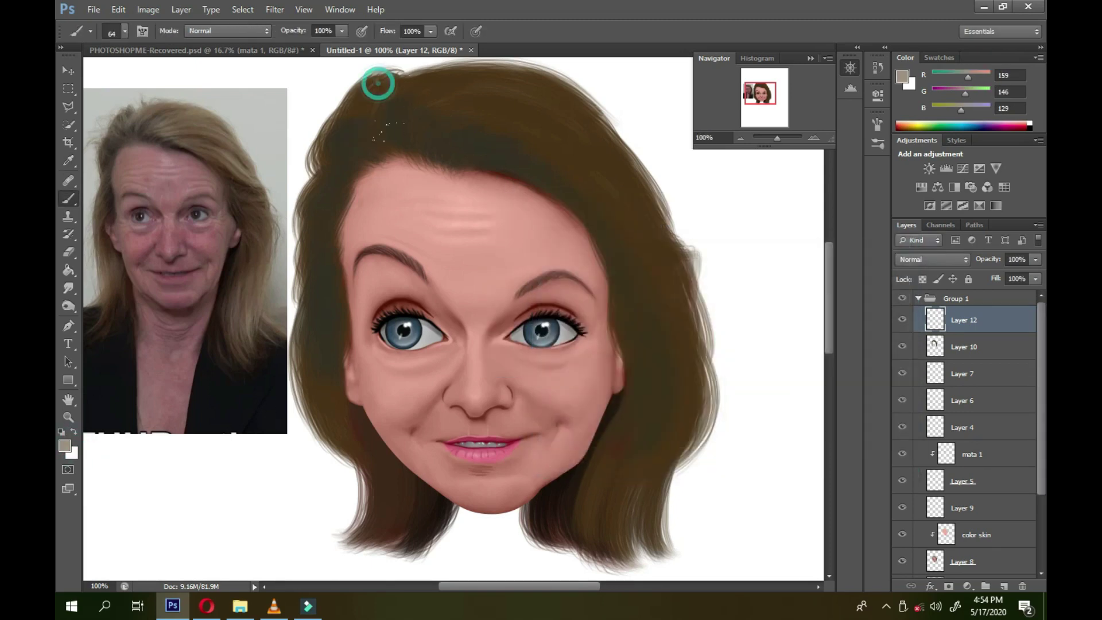
# - Paint lighter strands across the top and right side, then down the left at 44 px
pyautogui.moveTo(378, 83)
pyautogui.mouseDown()
pyautogui.moveTo(343, 126)
pyautogui.moveTo(342, 109)
pyautogui.moveTo(488, 74)
pyautogui.mouseUp()
pyautogui.moveTo(419, 112); pyautogui.dragTo(580, 94)
pyautogui.moveTo(447, 132)
pyautogui.mouseDown()
pyautogui.moveTo(626, 150)
pyautogui.moveTo(597, 152)
pyautogui.mouseUp()
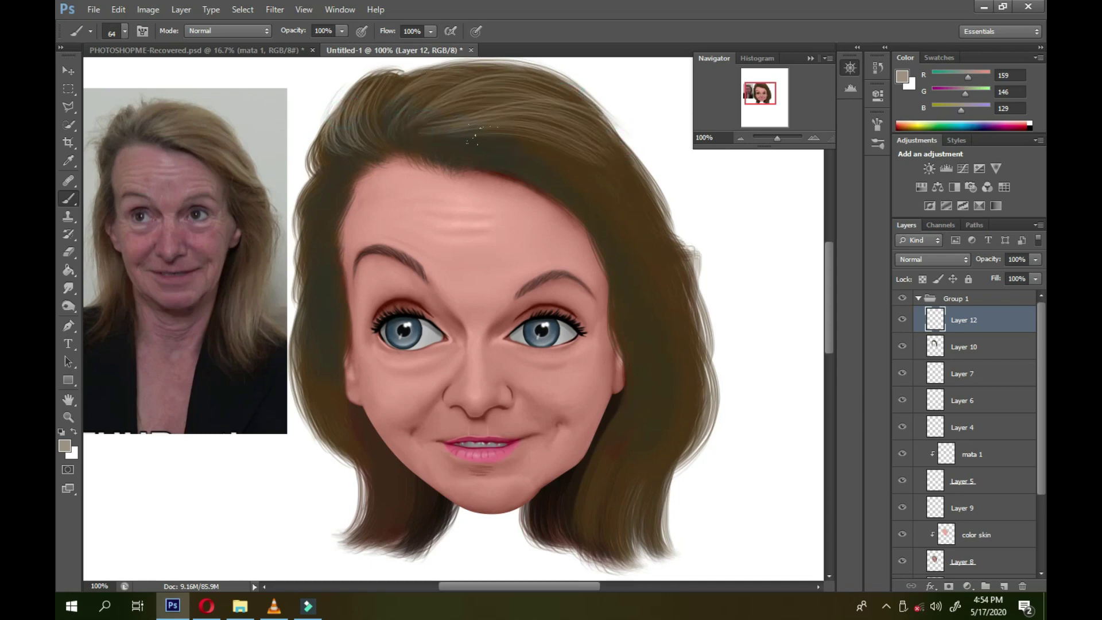
pyautogui.moveTo(480, 148); pyautogui.dragTo(666, 241)
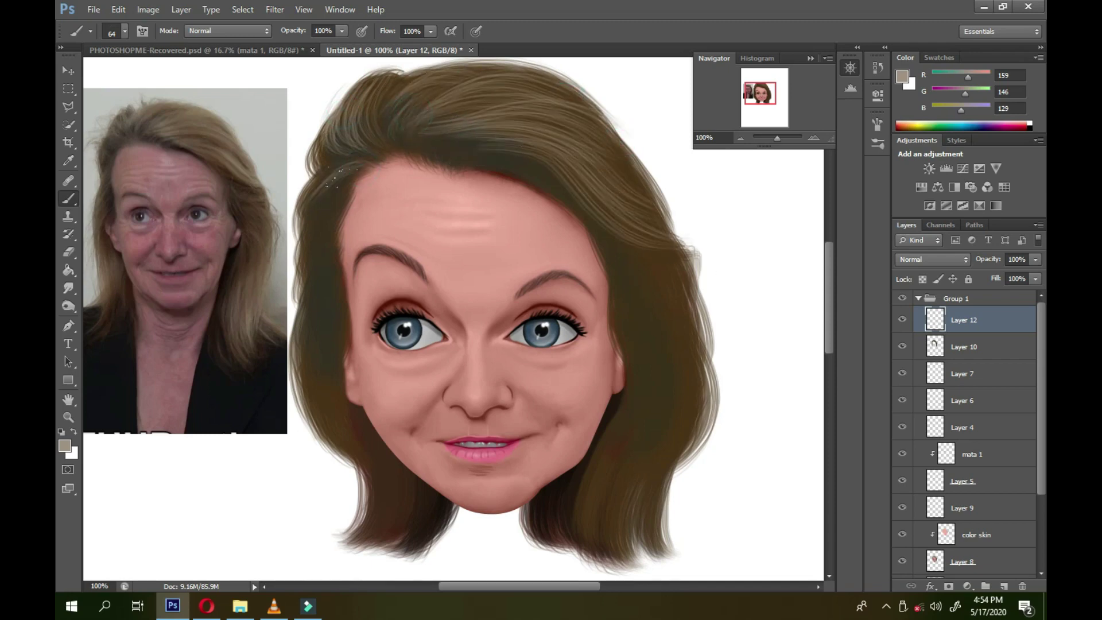
pyautogui.rightClick(341, 175)
pyautogui.write('44')
pyautogui.press('Return')
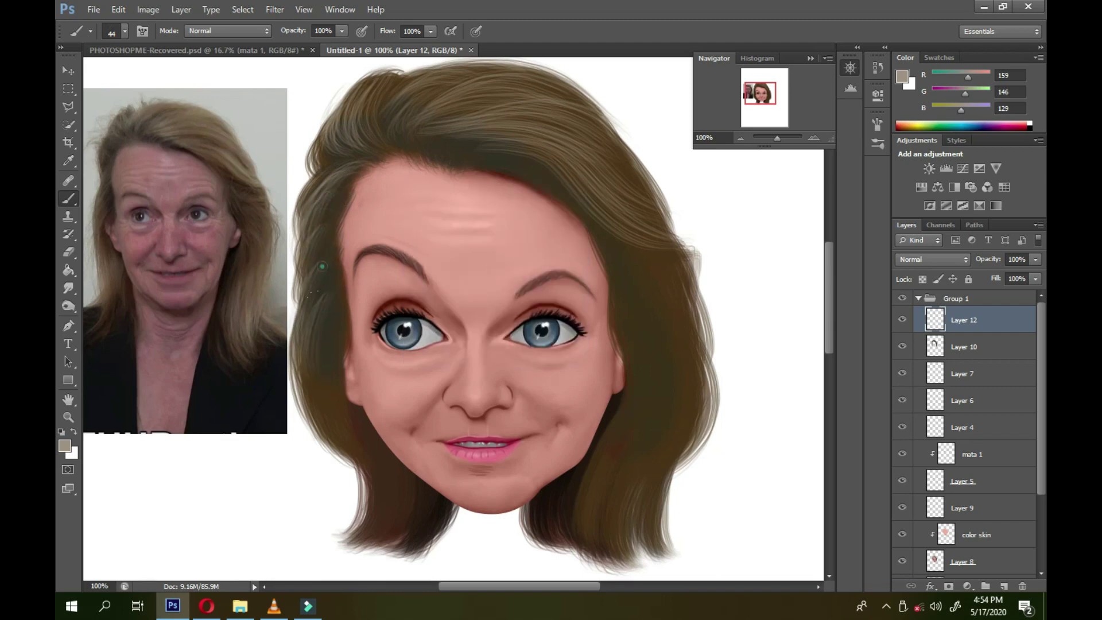
pyautogui.moveTo(329, 341); pyautogui.dragTo(347, 459)
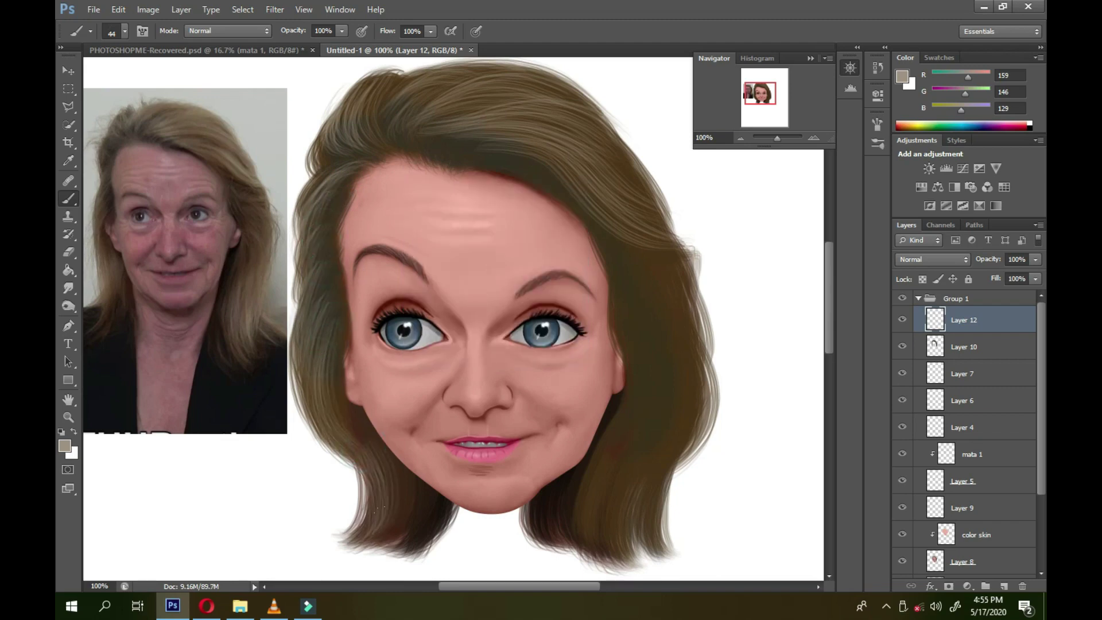
# - Paint more strands at 61 px in sampled darker browns, then merge into Layer 10
pyautogui.rightClick(587, 269)
pyautogui.write('61')
pyautogui.press('Return')
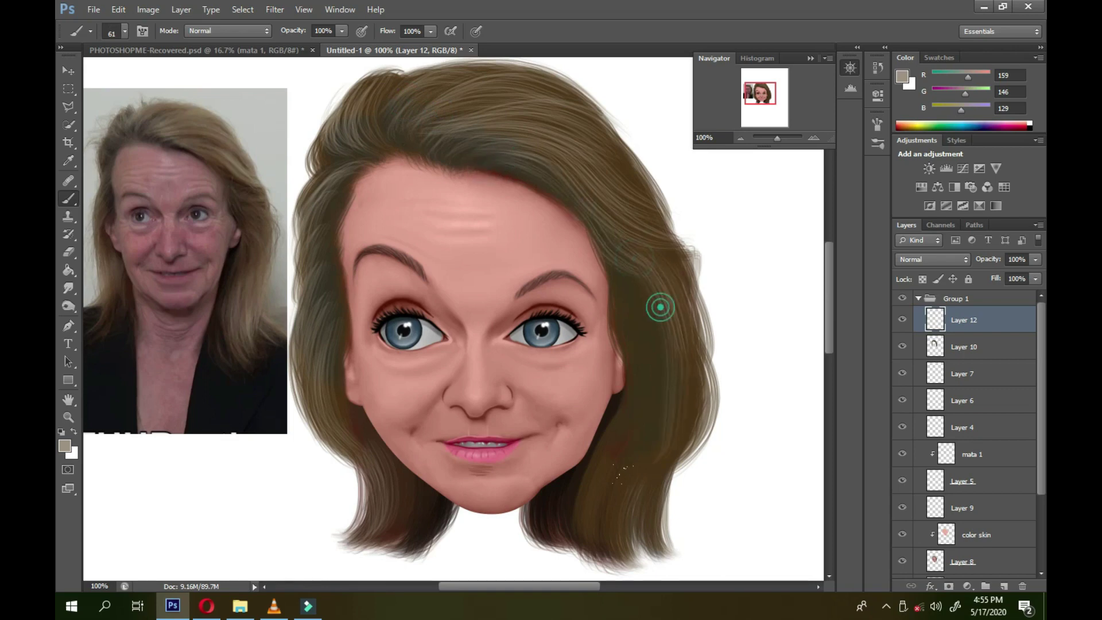
pyautogui.moveTo(659, 304)
pyautogui.mouseDown()
pyautogui.moveTo(619, 222)
pyautogui.moveTo(501, 410)
pyautogui.mouseUp()
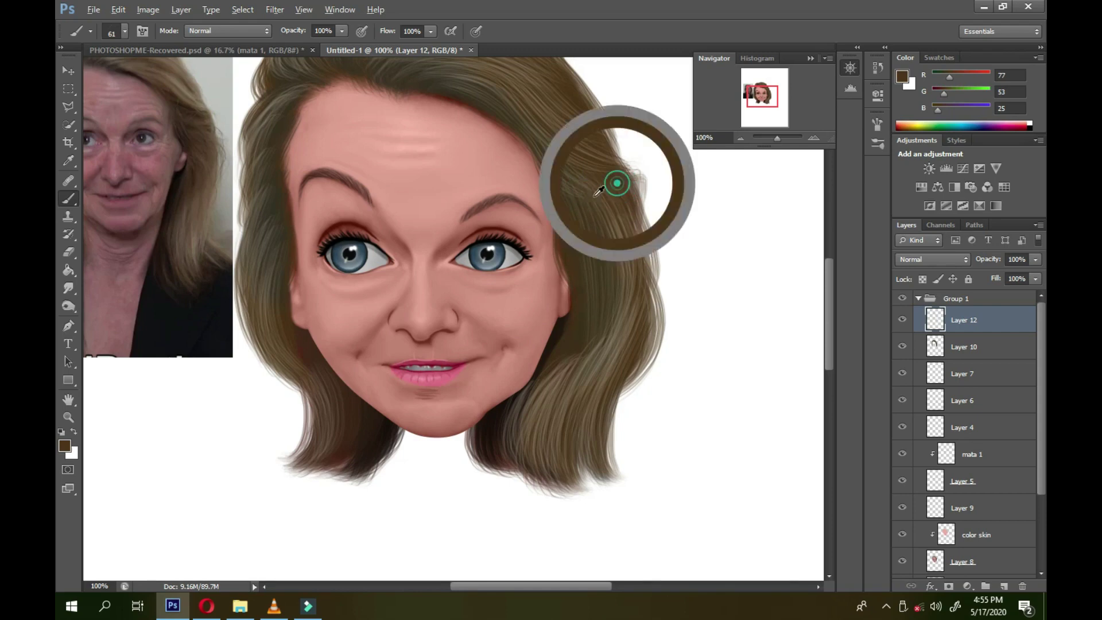
pyautogui.keyDown('alt'); pyautogui.click(577, 376); pyautogui.keyUp('alt')
pyautogui.keyDown('alt'); pyautogui.click(570, 360); pyautogui.keyUp('alt')
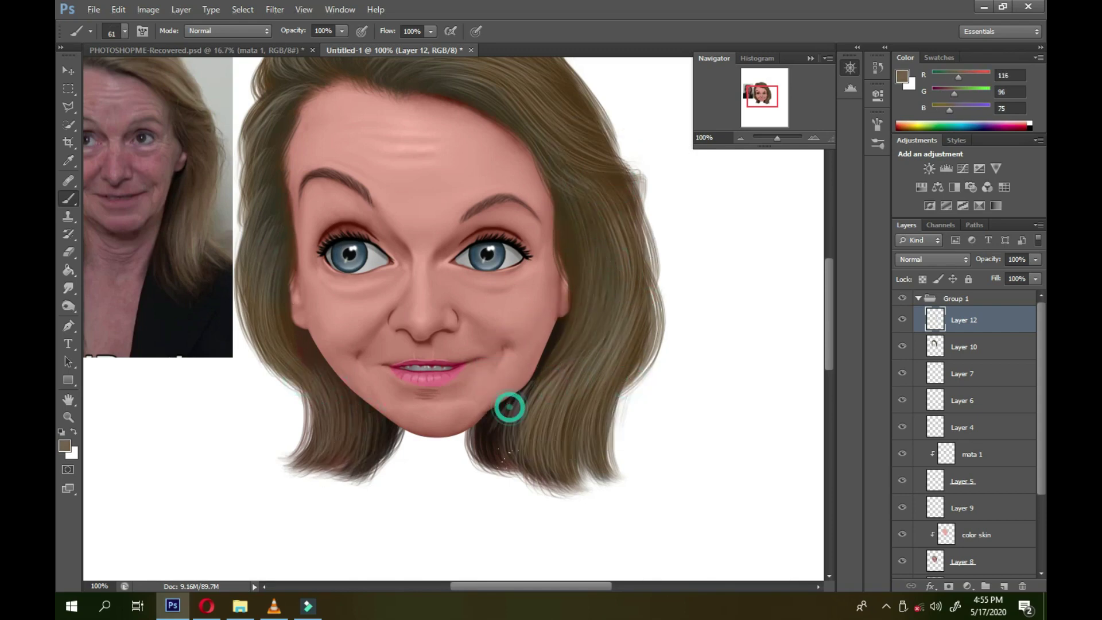
pyautogui.moveTo(509, 407)
pyautogui.mouseDown()
pyautogui.moveTo(505, 476)
pyautogui.moveTo(595, 573)
pyautogui.mouseUp()
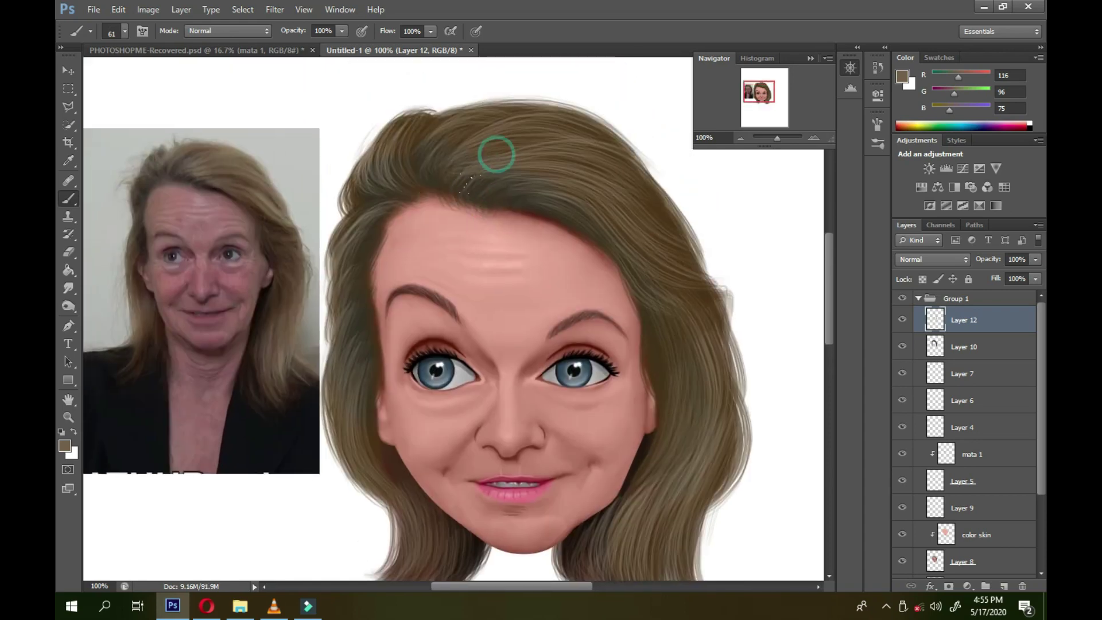
pyautogui.moveTo(471, 140); pyautogui.dragTo(446, 119)
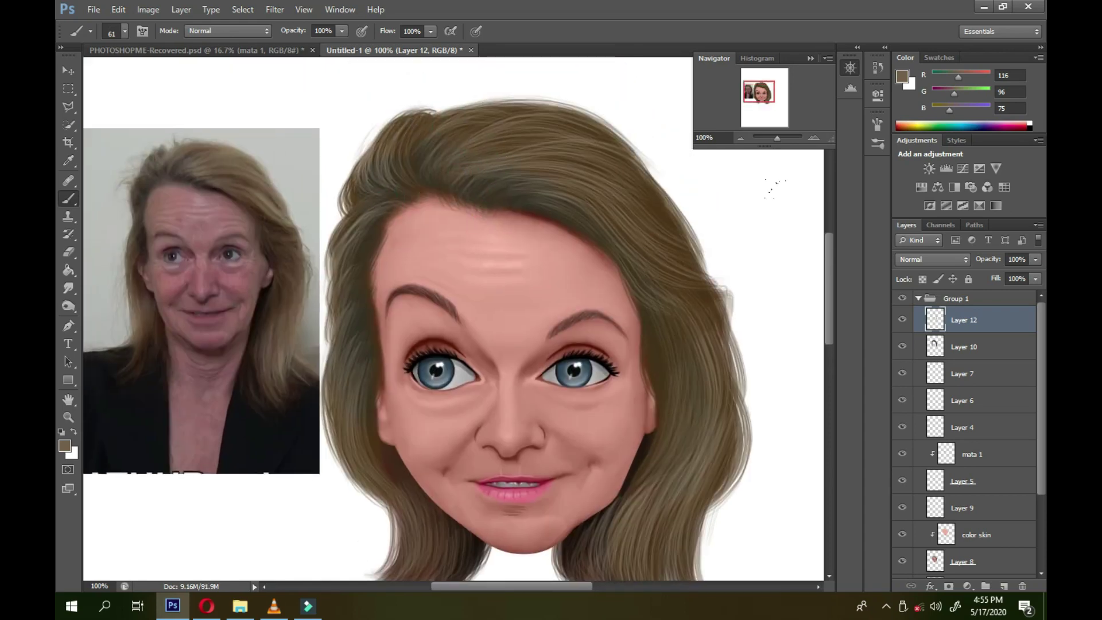
pyautogui.press('Delete')
# - Deepen the hair's darks with a Levels adjustment, raising the black input to 15
pyautogui.click(148, 9)
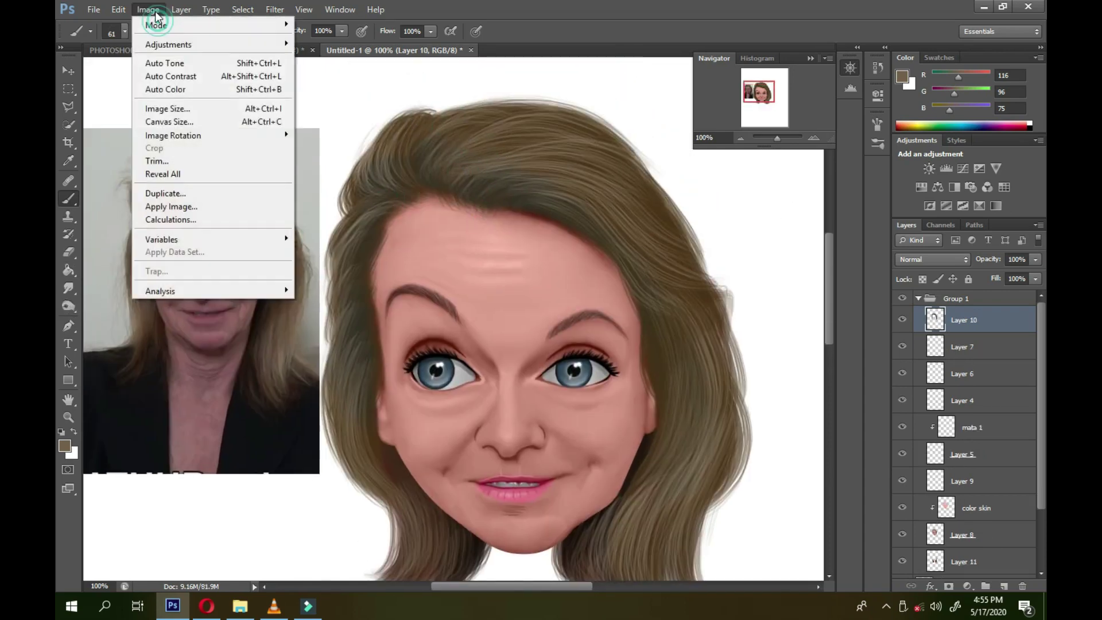
pyautogui.click(337, 68)
pyautogui.click(675, 140)
pyautogui.click(149, 10)
pyautogui.click(337, 57)
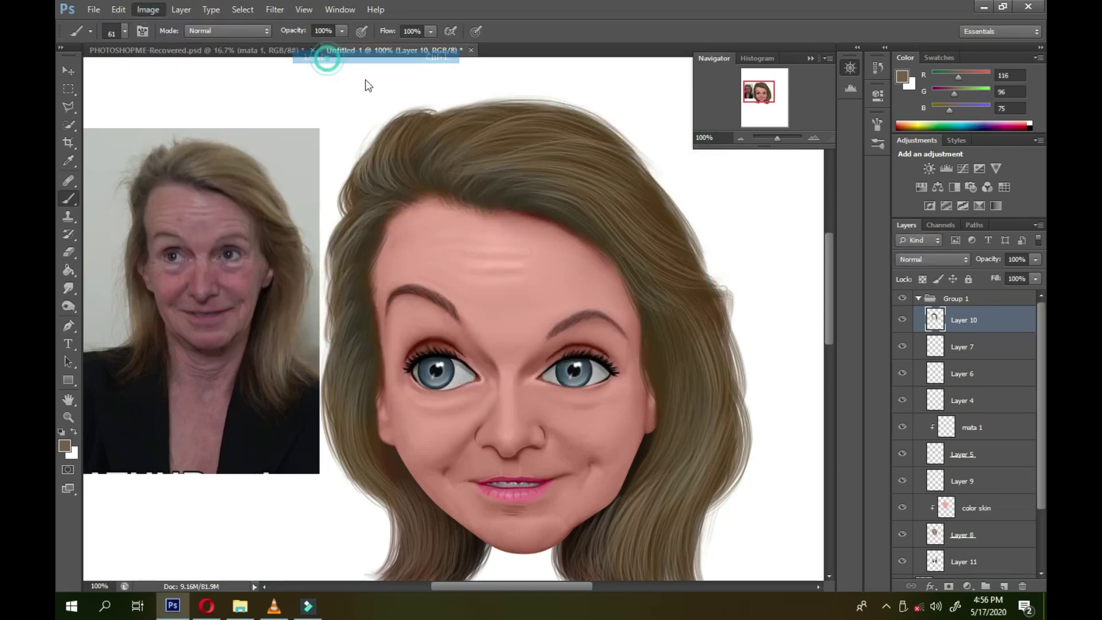
pyautogui.moveTo(618, 308); pyautogui.dragTo(629, 309)
pyautogui.press('Return')
# - On Layer 11, dab near-black speckles near the left mouth corner with the brush
pyautogui.scroll(-5, 436, 259)
pyautogui.press('b')
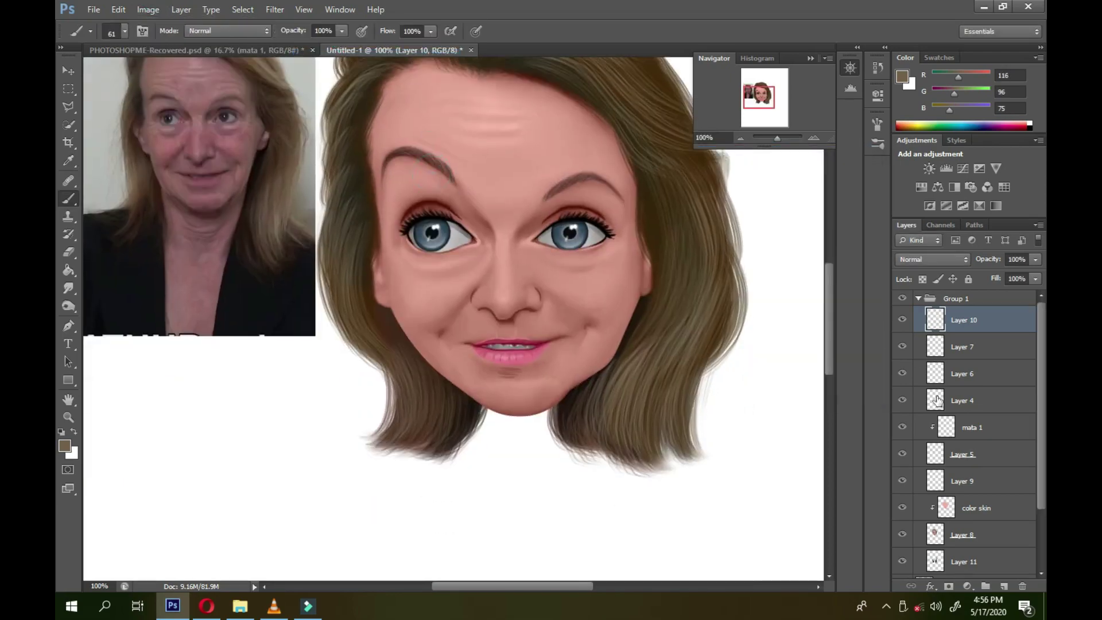
pyautogui.scroll(-2, 963, 402)
pyautogui.click(963, 498)
pyautogui.rightClick(617, 370)
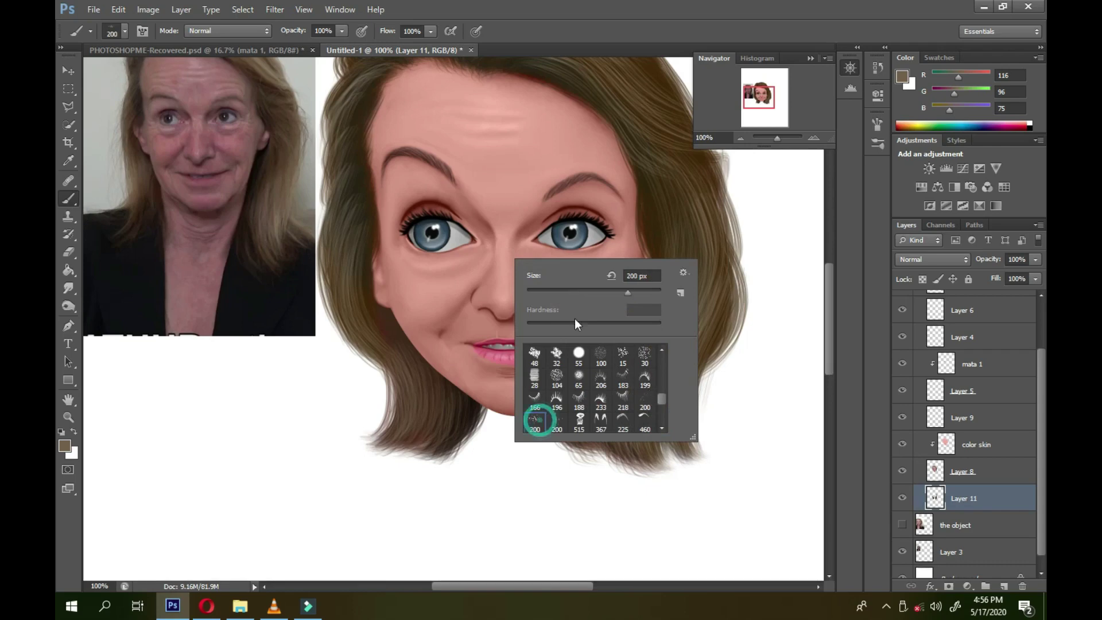
pyautogui.click(391, 267)
pyautogui.keyDown('alt'); pyautogui.click(473, 406); pyautogui.keyUp('alt')
pyautogui.click(425, 346)
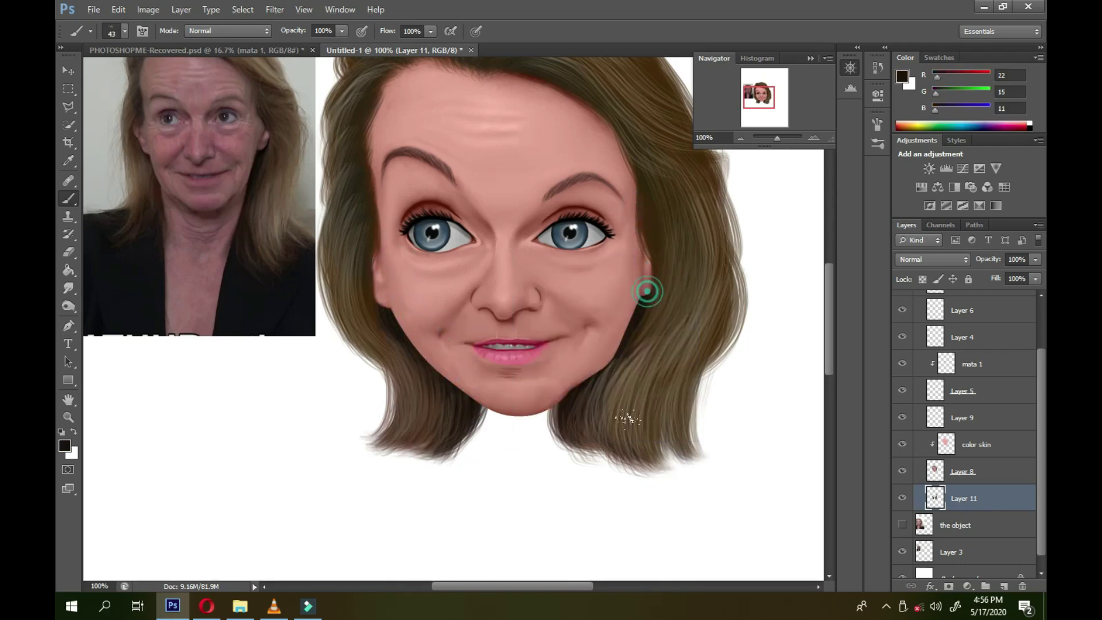
# - On Layer 10, sample dark and lighter hair browns and paint a hair stroke
pyautogui.scroll(2, 984, 402)
pyautogui.click(975, 319)
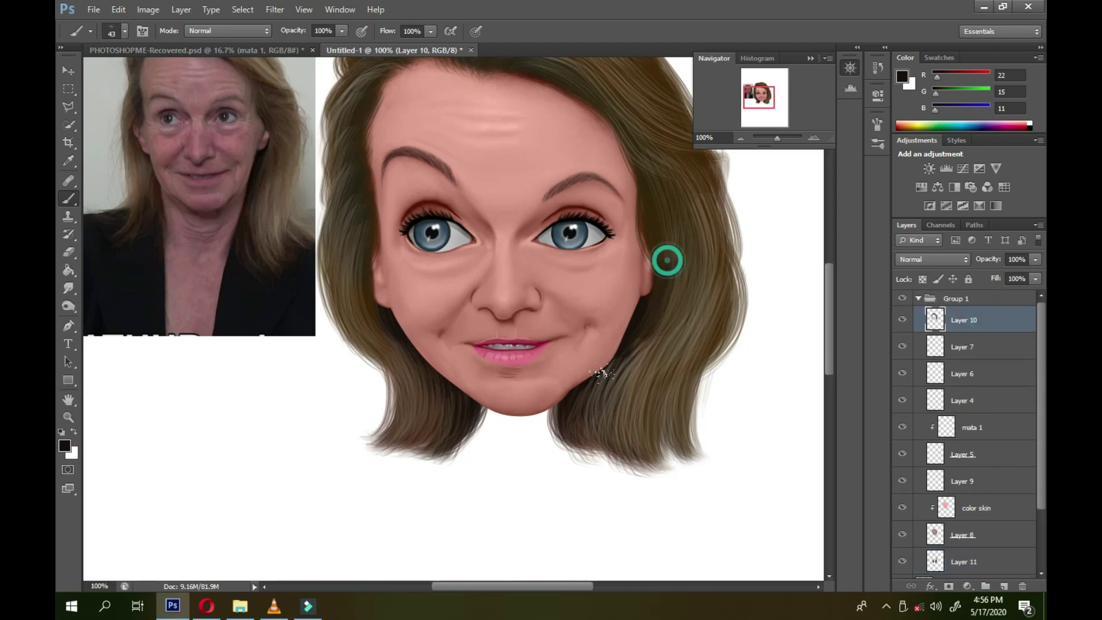
pyautogui.keyDown('alt'); pyautogui.click(652, 171); pyautogui.keyUp('alt')
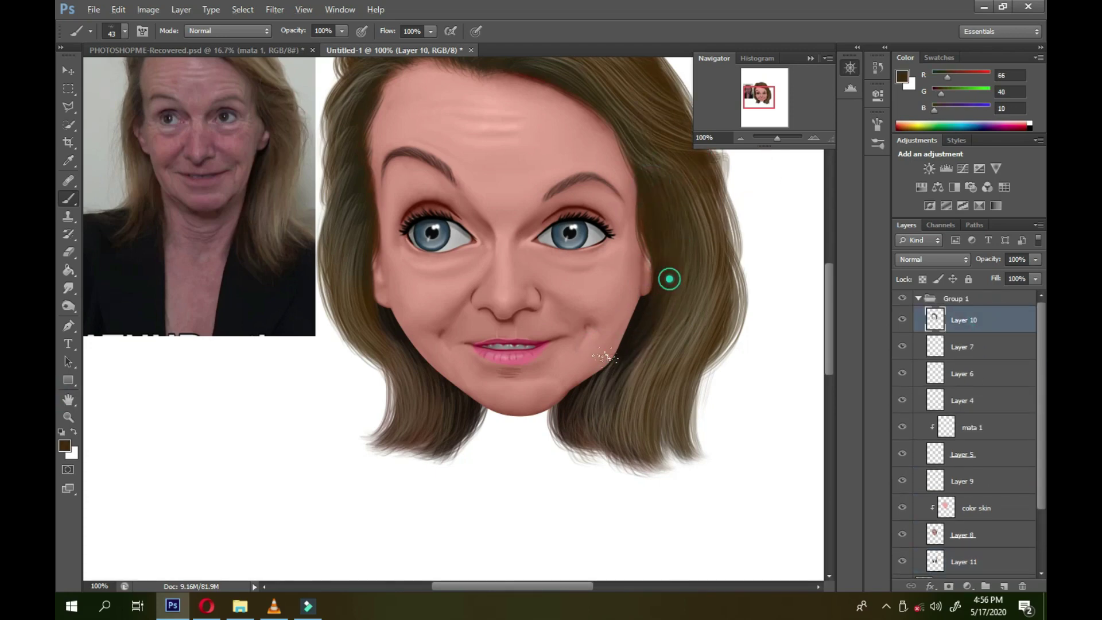
pyautogui.scroll(3, 574, 230)
pyautogui.keyDown('alt'); pyautogui.click(477, 118); pyautogui.keyUp('alt')
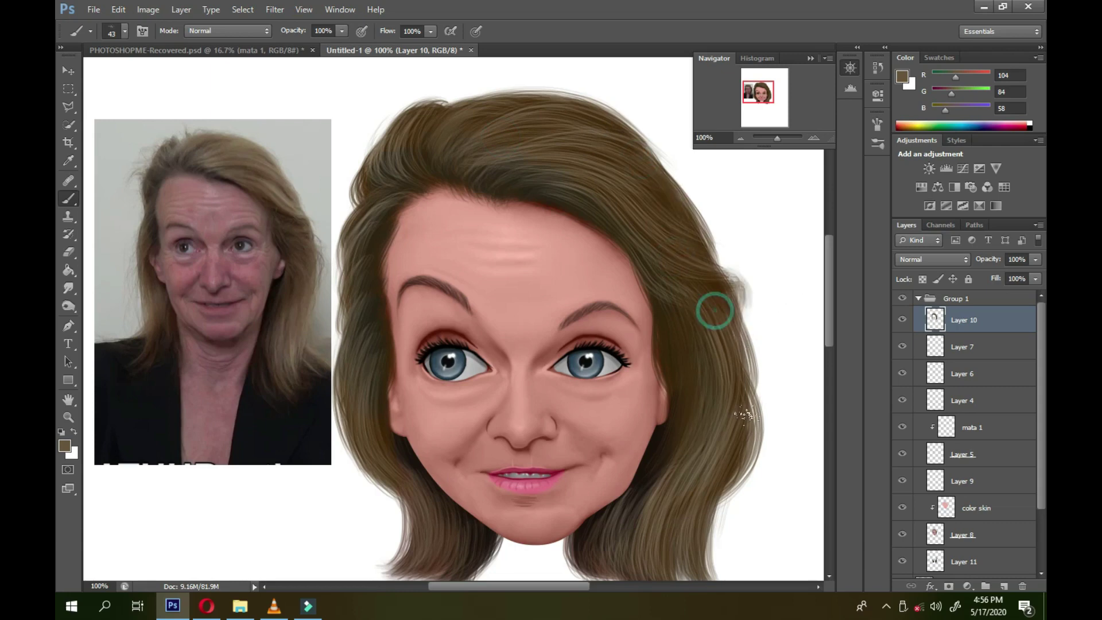
pyautogui.moveTo(674, 141); pyautogui.dragTo(667, 131)
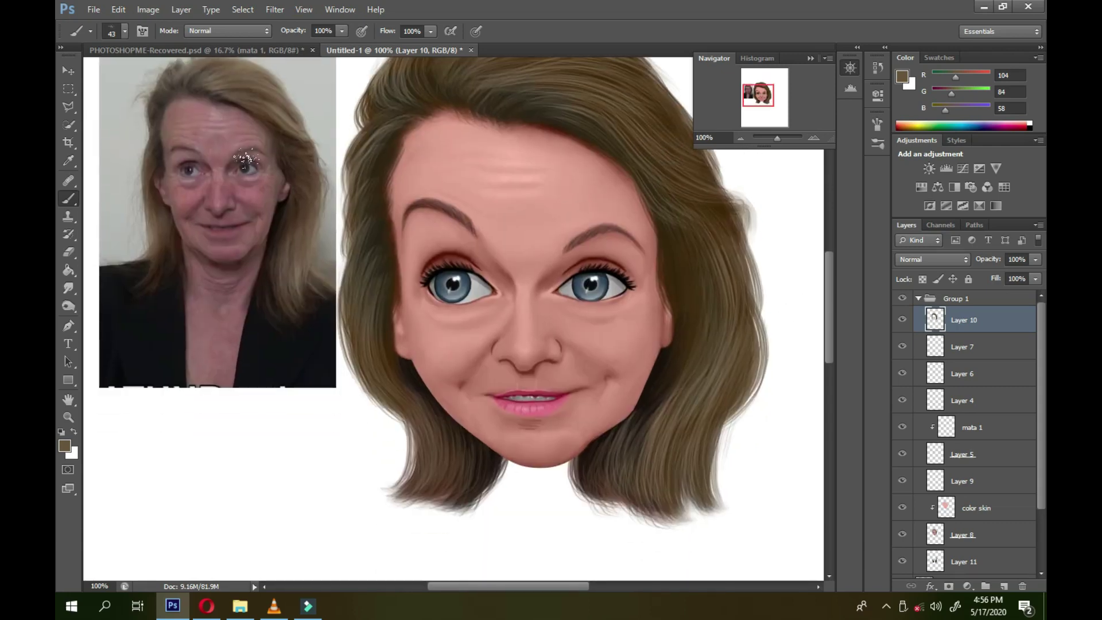
pyautogui.scroll(-3, 1039, 404)
# - Select the color skin layer, compare with the reference photo, and zoom in to 246% on the face
pyautogui.click(976, 430)
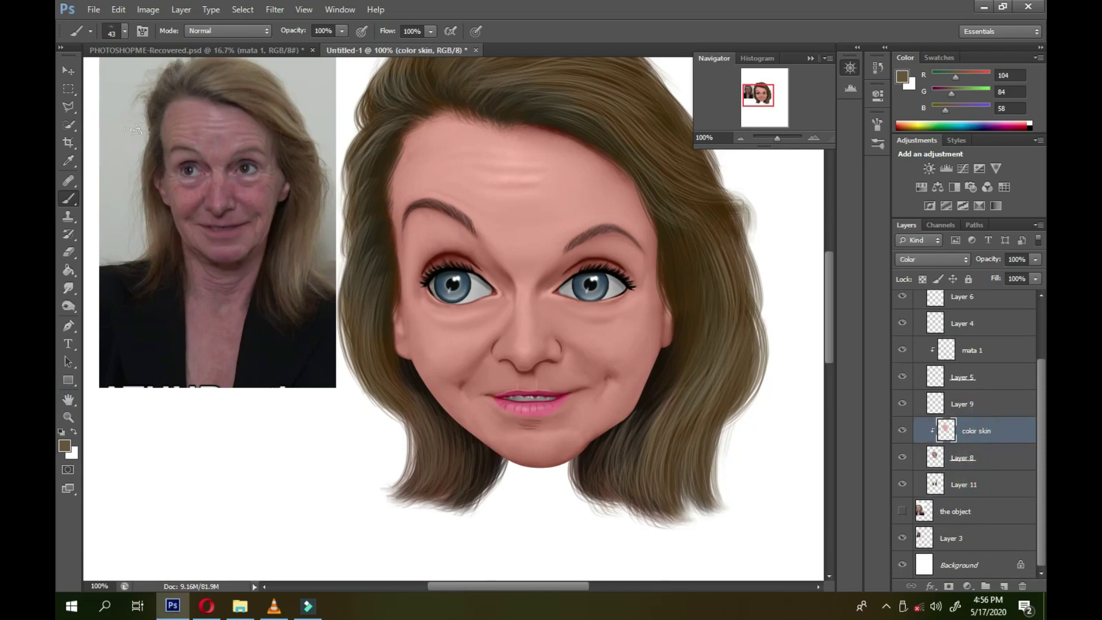
pyautogui.click(248, 51)
pyautogui.click(396, 50)
pyautogui.scroll(5, 516, 287)
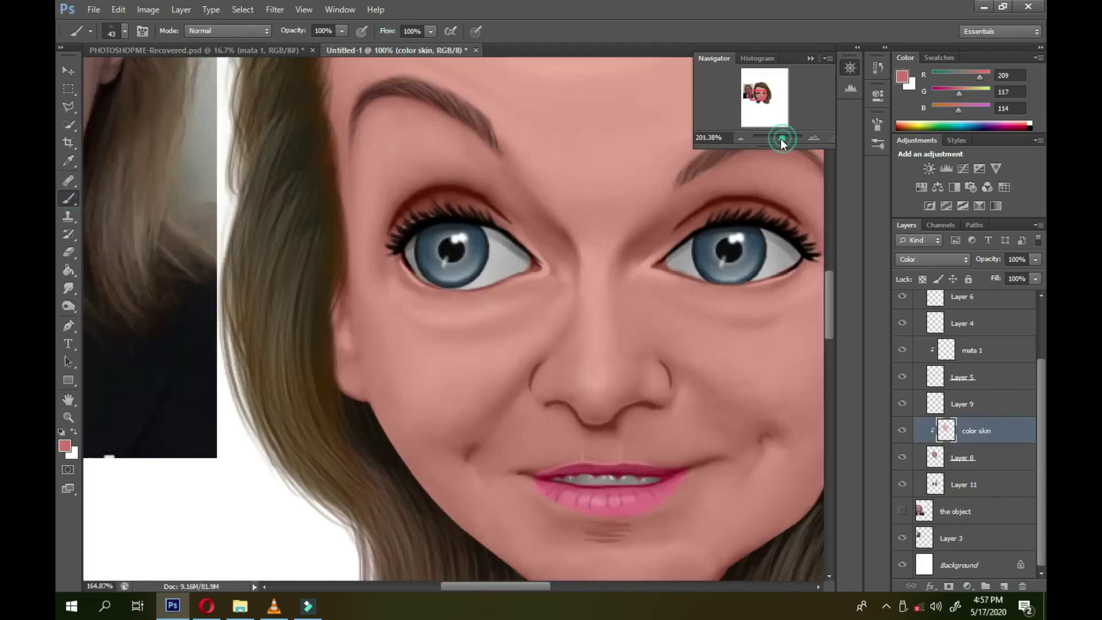
pyautogui.moveTo(517, 287)
pyautogui.mouseDown()
pyautogui.moveTo(558, 285)
pyautogui.moveTo(518, 125)
pyautogui.mouseUp()
# - Resize the brush to 16 px for retouching the lips
pyautogui.rightClick(585, 228)
pyautogui.moveTo(614, 256); pyautogui.dragTo(604, 264)
pyautogui.click(524, 354)
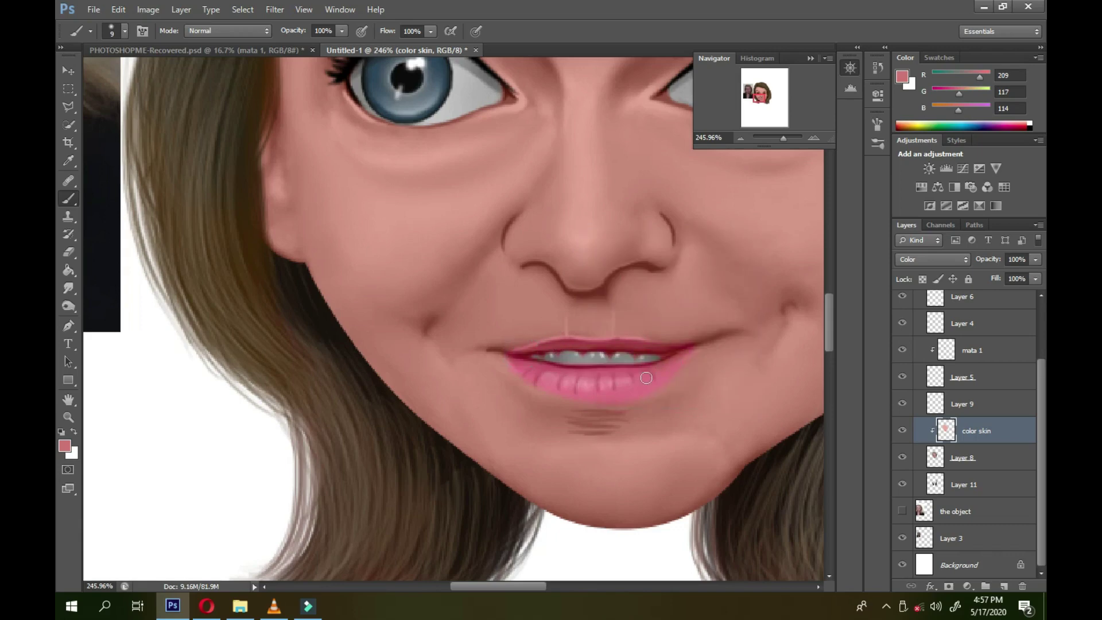
pyautogui.rightClick(578, 238)
pyautogui.moveTo(695, 285); pyautogui.dragTo(701, 286)
pyautogui.click(550, 362)
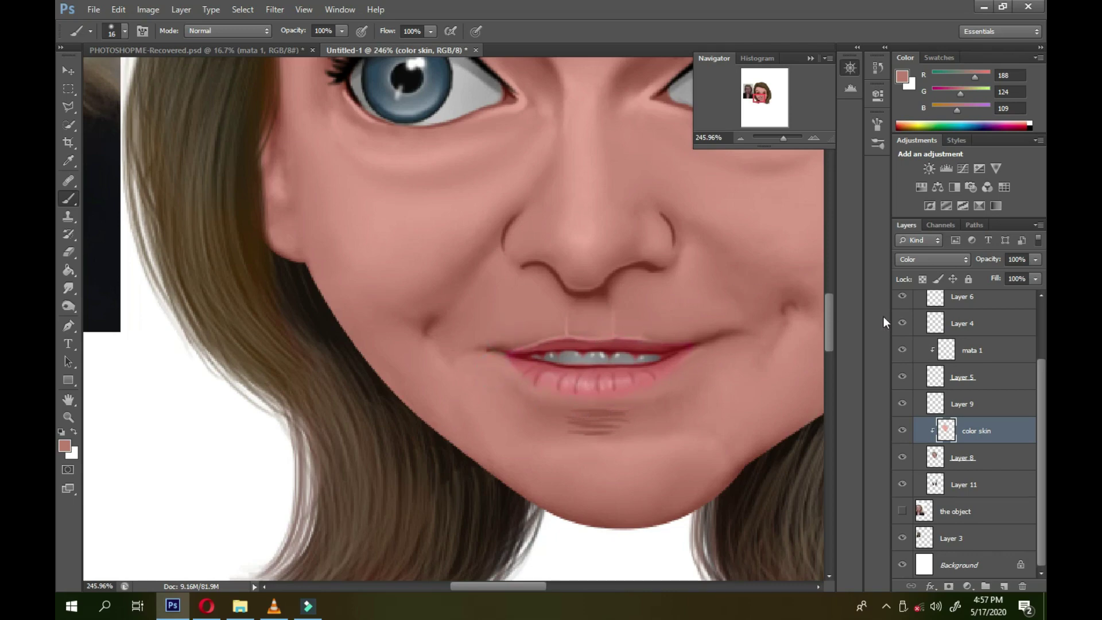
# - On Layer 8, smudge the upper eyelashes so they blend softly
pyautogui.click(964, 457)
pyautogui.click(68, 287)
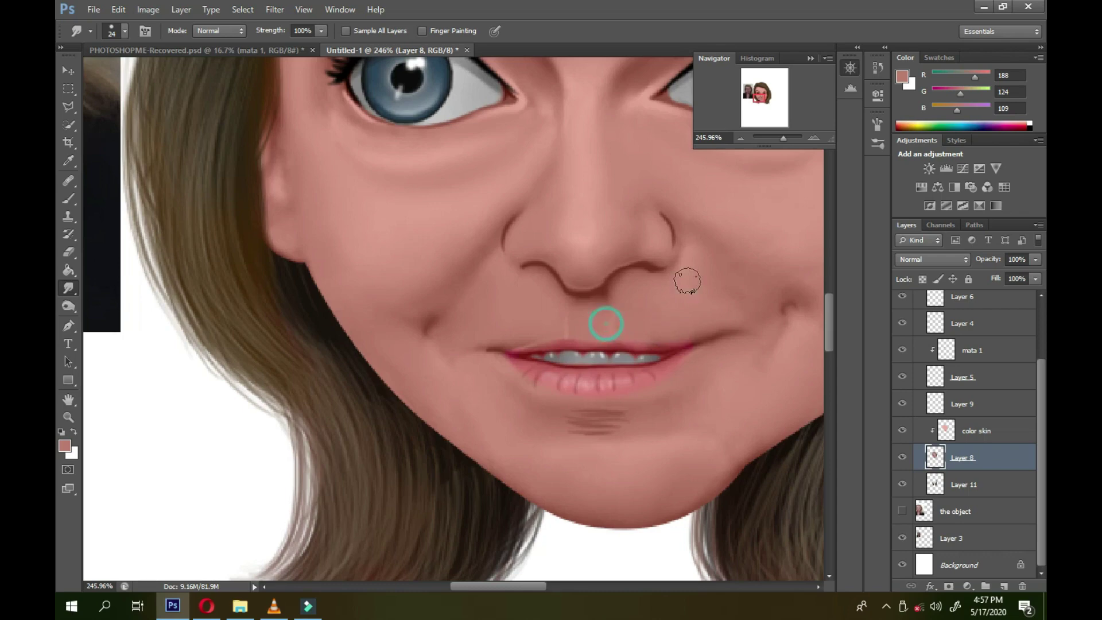
pyautogui.moveTo(621, 230); pyautogui.dragTo(562, 278)
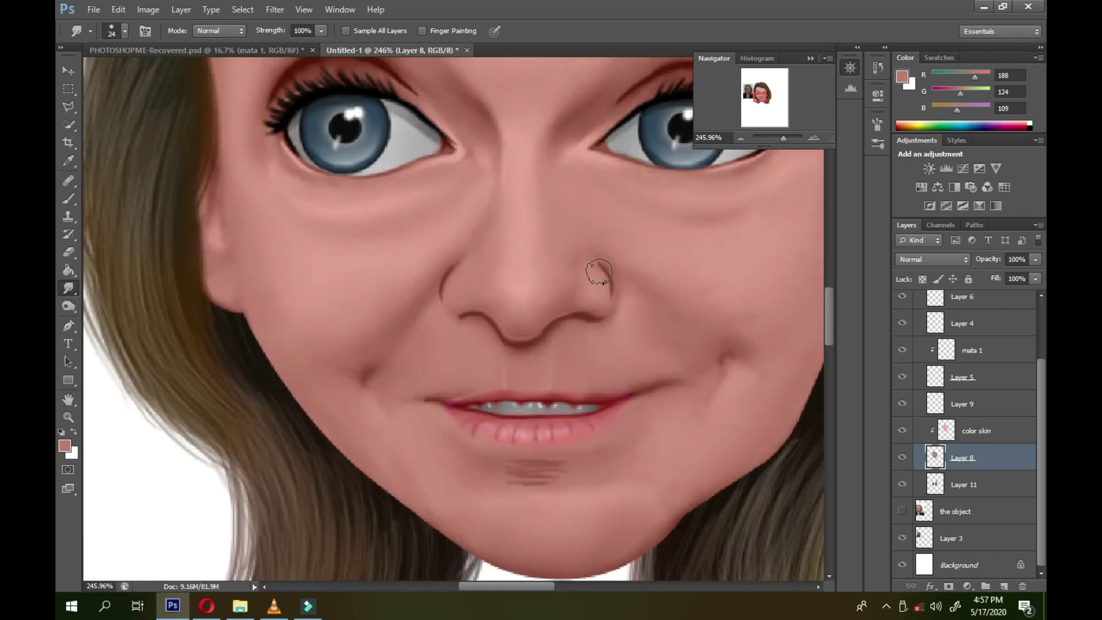
pyautogui.press('b')
pyautogui.keyDown('alt'); pyautogui.click(551, 201); pyautogui.keyUp('alt')
pyautogui.rightClick(576, 214)
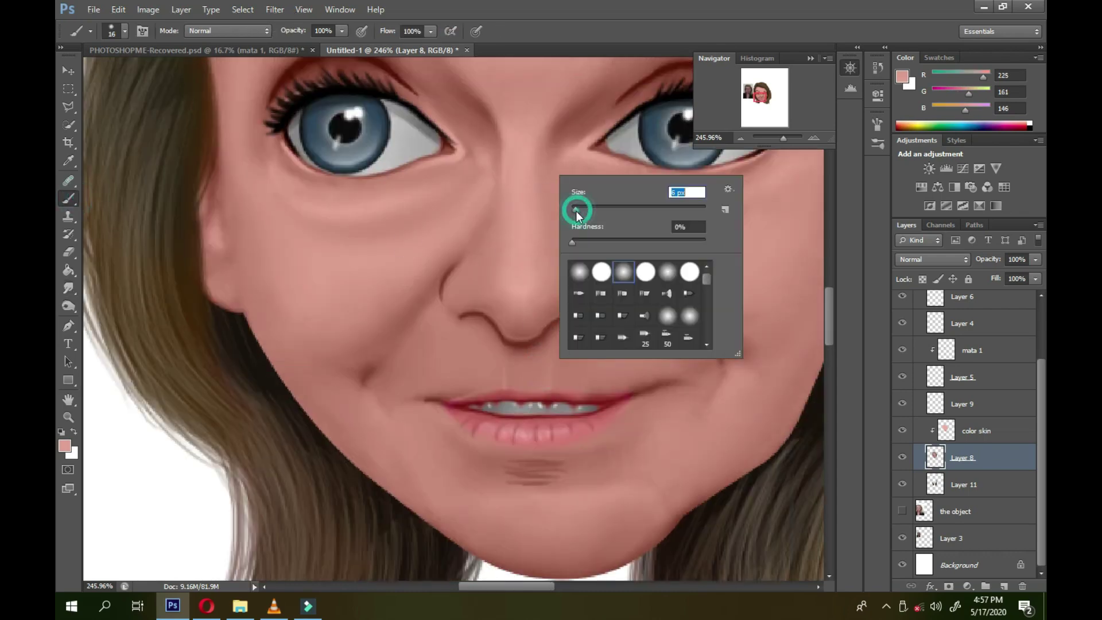
pyautogui.click(464, 272)
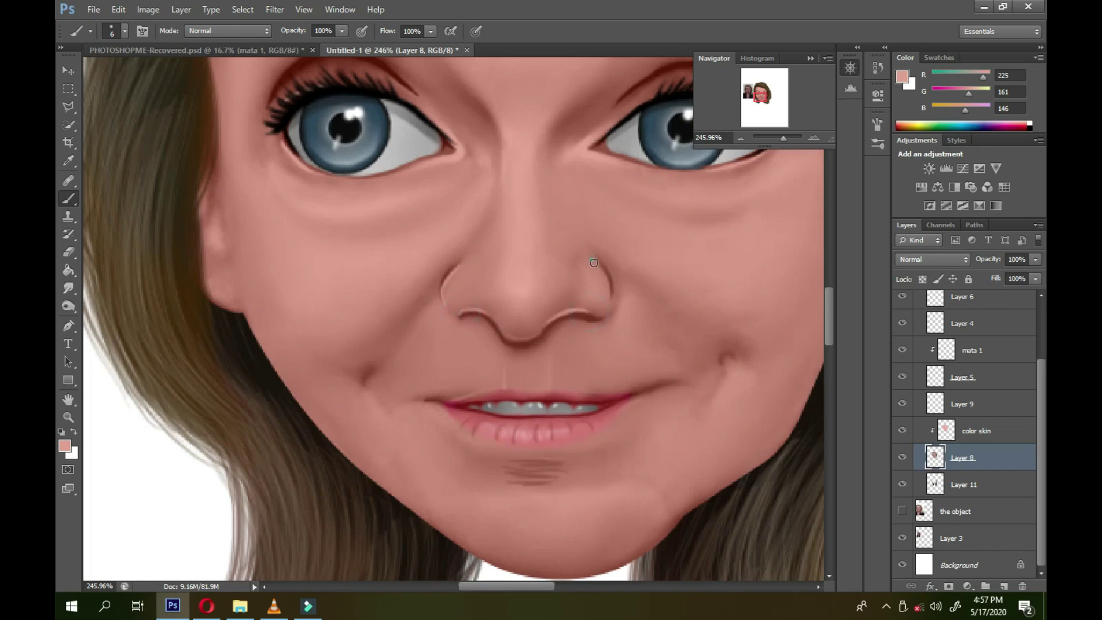
pyautogui.moveTo(488, 427); pyautogui.dragTo(442, 556)
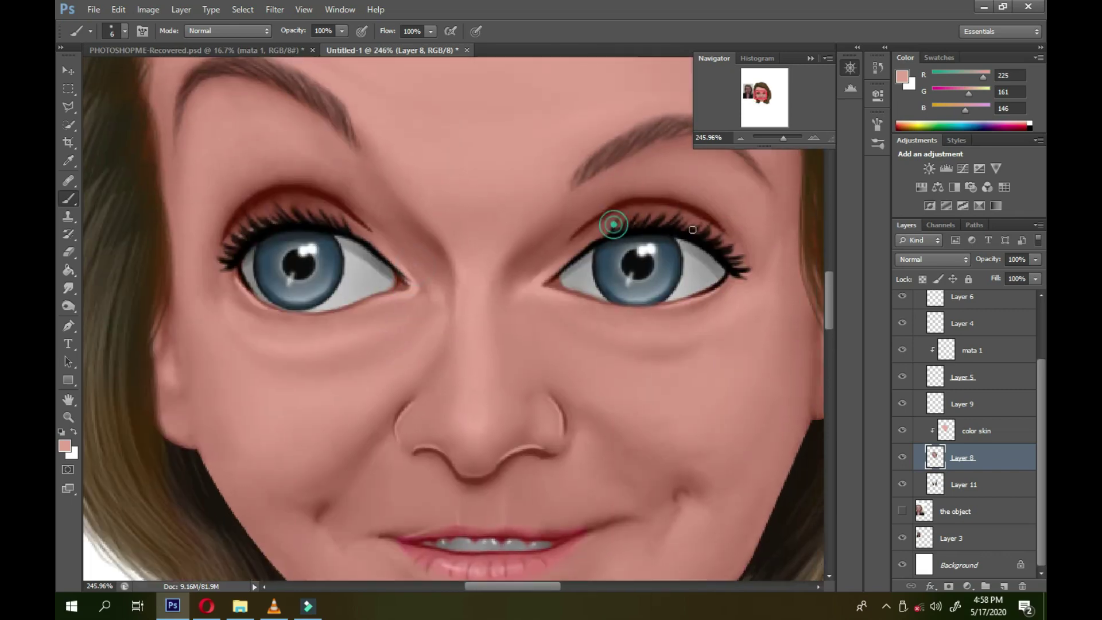
pyautogui.click(75, 287)
pyautogui.moveTo(306, 214); pyautogui.dragTo(303, 210)
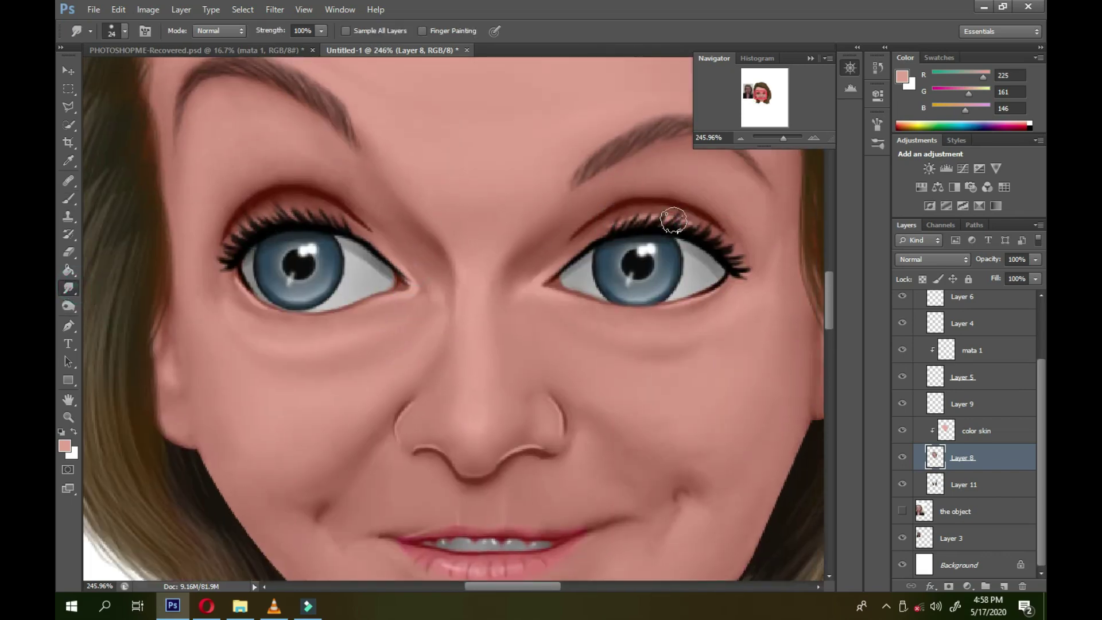
# - Zoom out and group the layers from the top down to Layer 11 into Group 1
pyautogui.moveTo(784, 142); pyautogui.dragTo(779, 142)
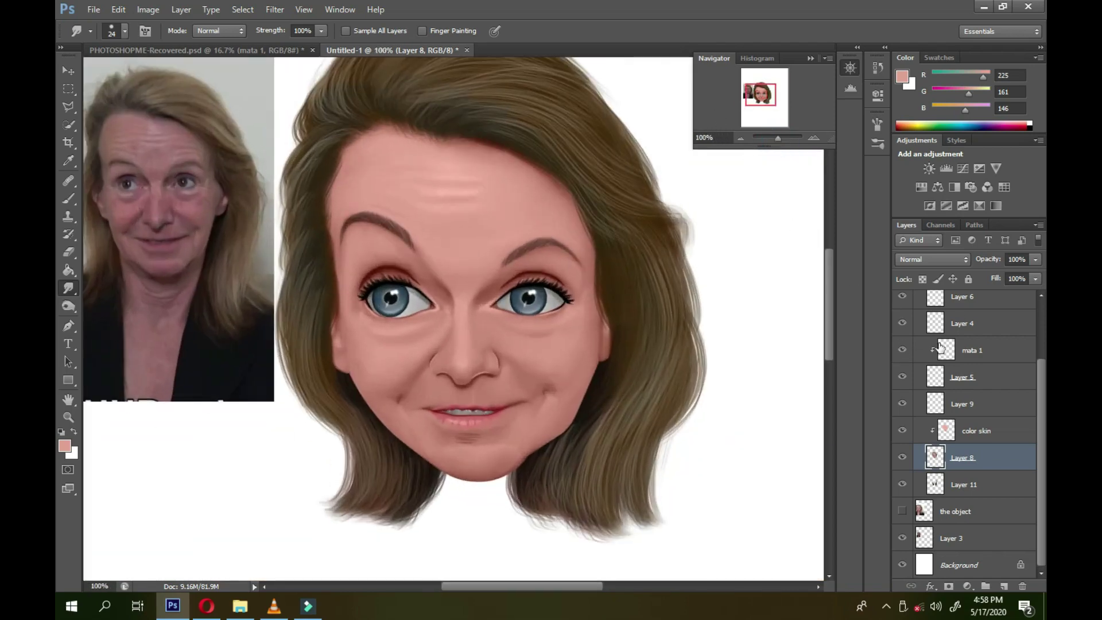
pyautogui.moveTo(607, 419); pyautogui.dragTo(620, 336)
pyautogui.scroll(3, 964, 430)
pyautogui.keyDown('shift'); pyautogui.click(964, 299); pyautogui.keyUp('shift')
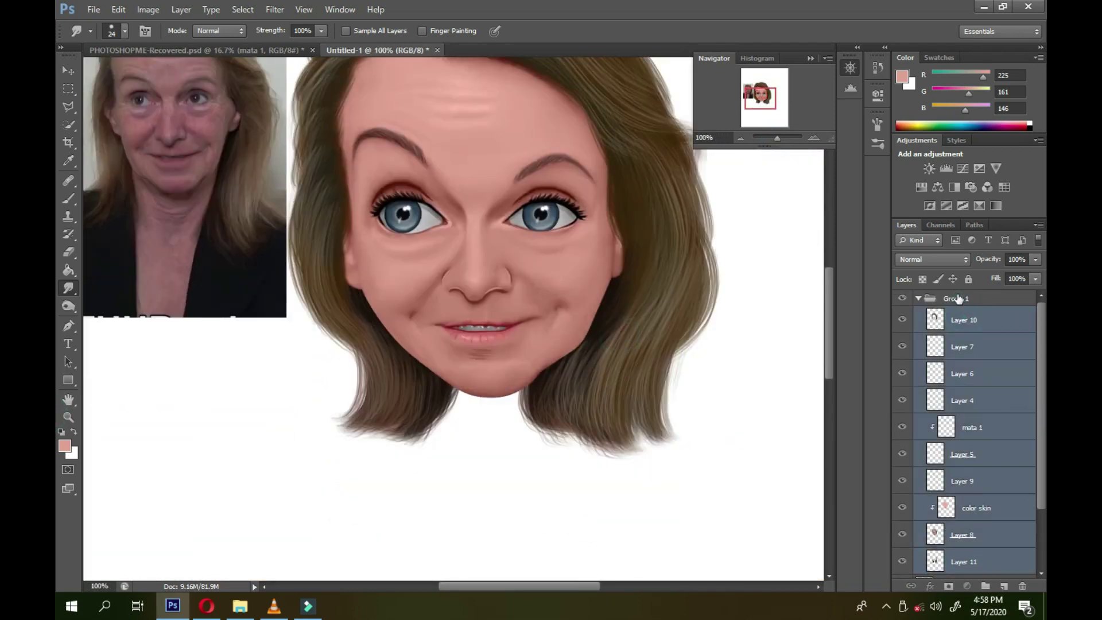
pyautogui.rightClick(964, 402)
pyautogui.hotkey('ctrl', 'g')
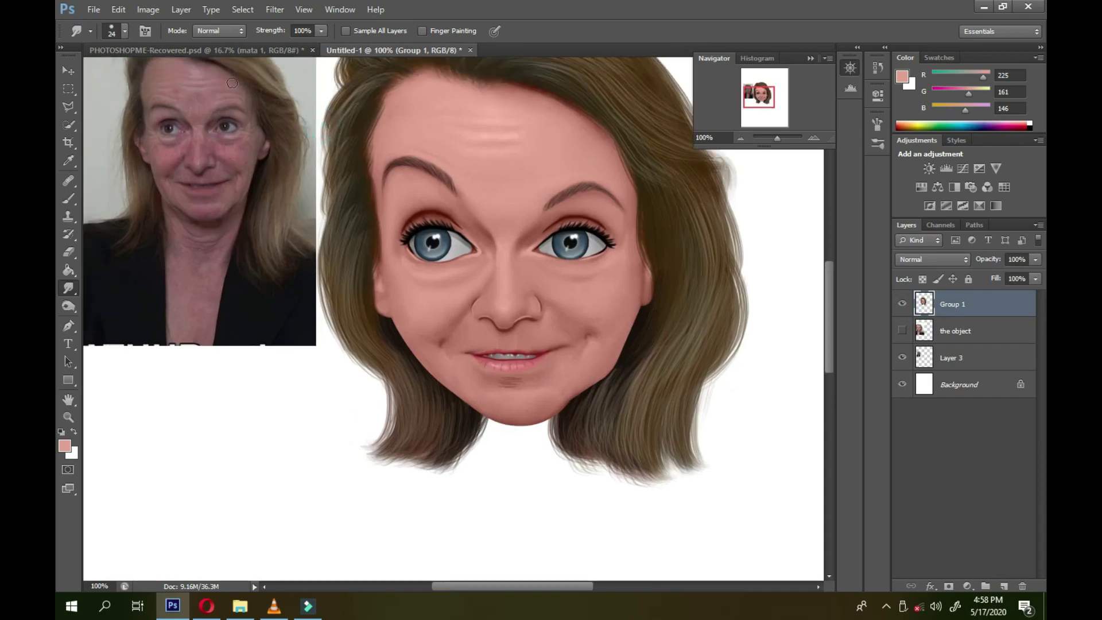
# - Open Liquify, zoom into the face, and pick Forward Warp at brush size 200
pyautogui.click(275, 9)
pyautogui.click(295, 103)
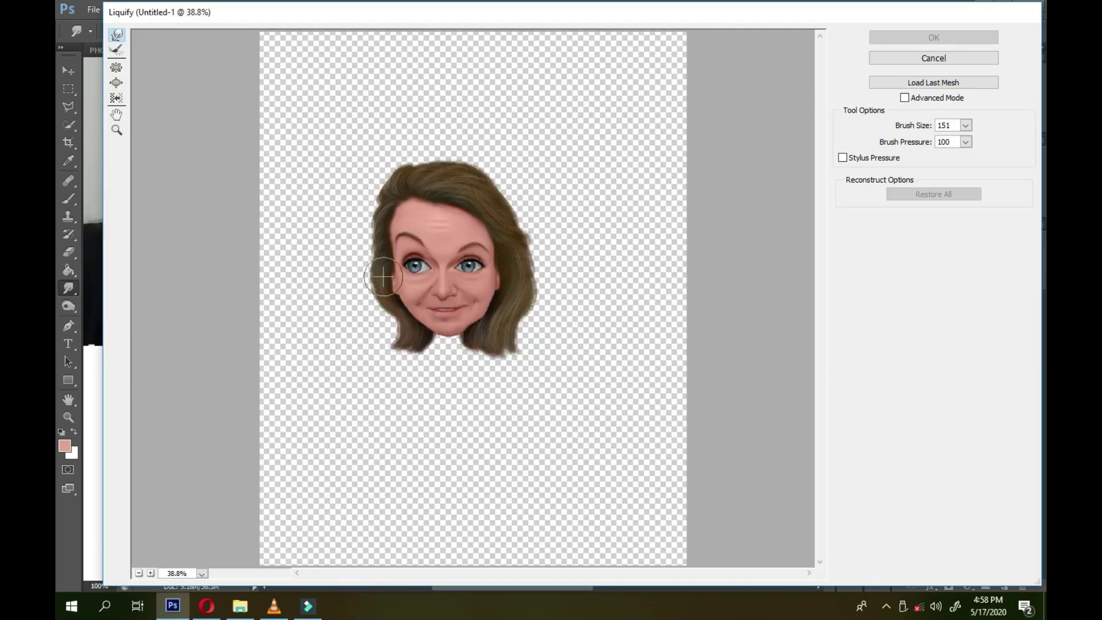
pyautogui.click(117, 130)
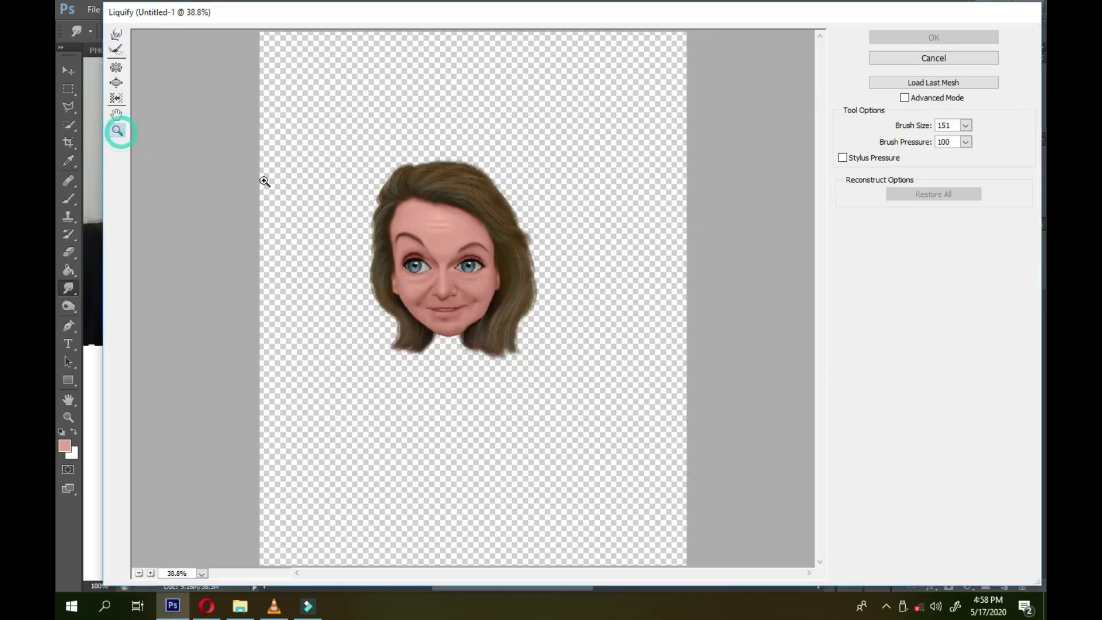
pyautogui.click(415, 256)
pyautogui.click(116, 35)
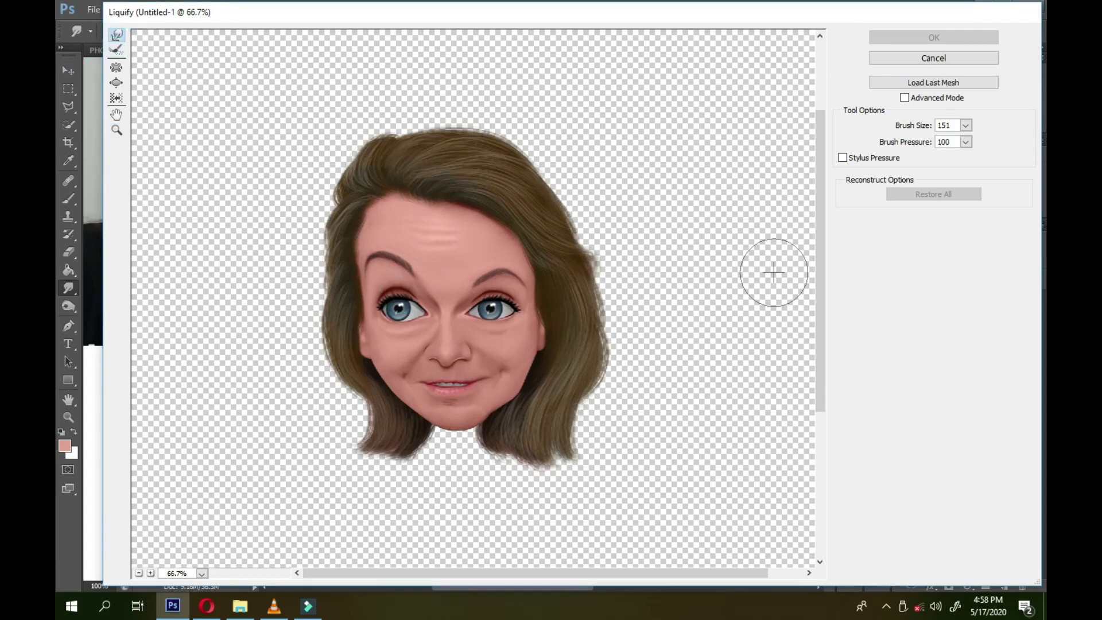
pyautogui.write('200')
# - Stretch the hair ends downward, flare the side edges outward, and apply the warp
pyautogui.moveTo(622, 327); pyautogui.dragTo(595, 405)
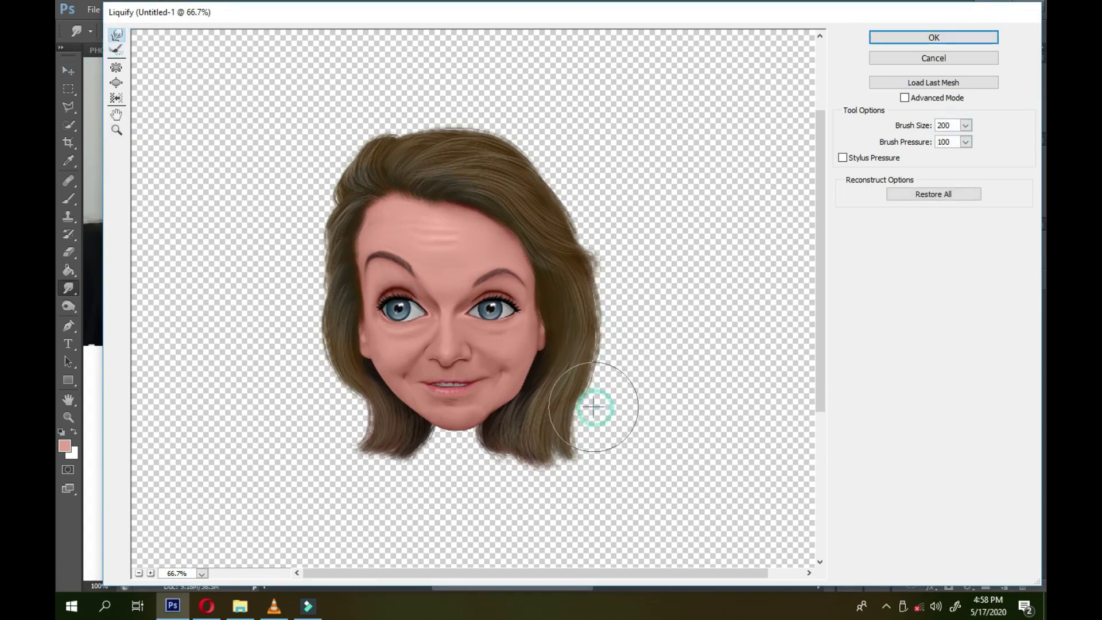
pyautogui.moveTo(362, 467); pyautogui.dragTo(370, 491)
pyautogui.moveTo(546, 455); pyautogui.dragTo(552, 485)
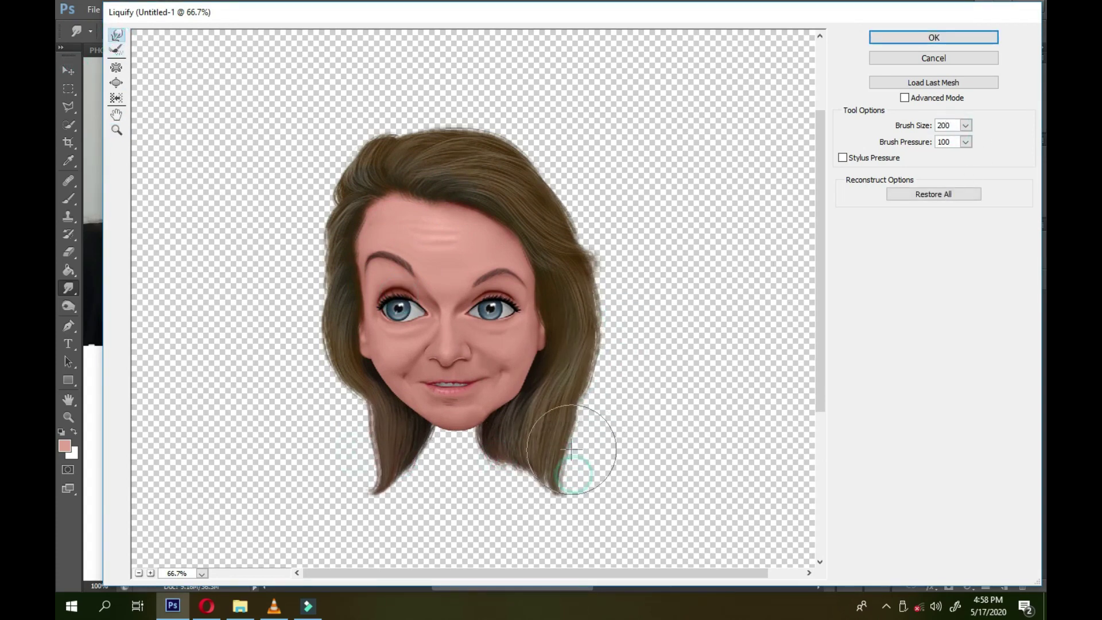
pyautogui.moveTo(317, 216)
pyautogui.mouseDown()
pyautogui.moveTo(410, 140)
pyautogui.moveTo(531, 110)
pyautogui.moveTo(541, 160)
pyautogui.moveTo(582, 204)
pyautogui.moveTo(613, 366)
pyautogui.moveTo(541, 500)
pyautogui.moveTo(565, 438)
pyautogui.mouseUp()
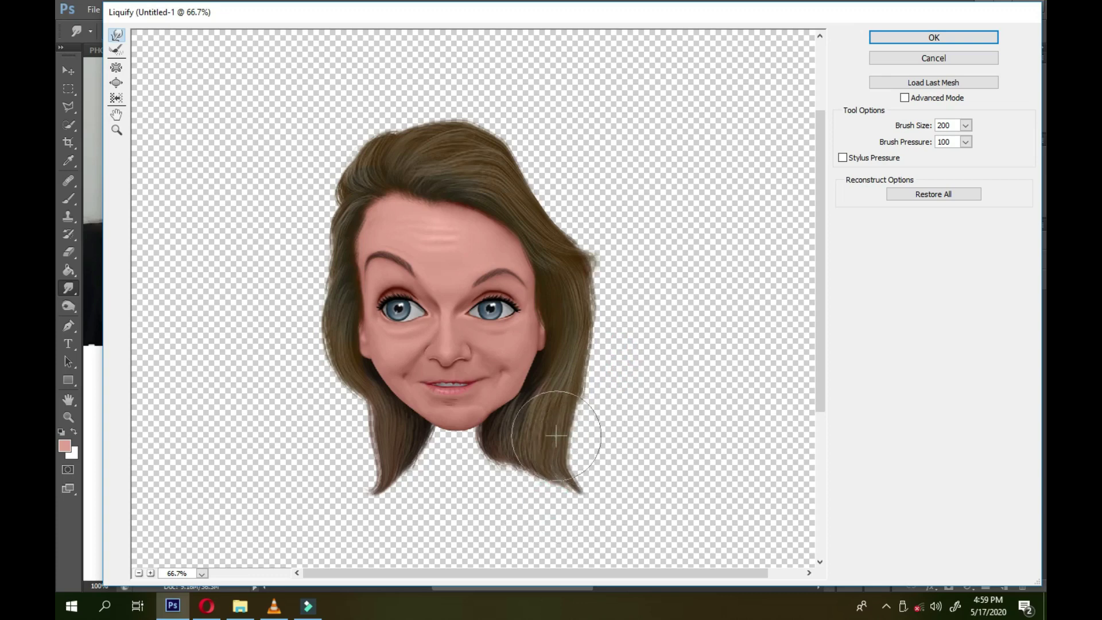
pyautogui.moveTo(386, 491); pyautogui.dragTo(377, 479)
pyautogui.moveTo(295, 369); pyautogui.dragTo(300, 305)
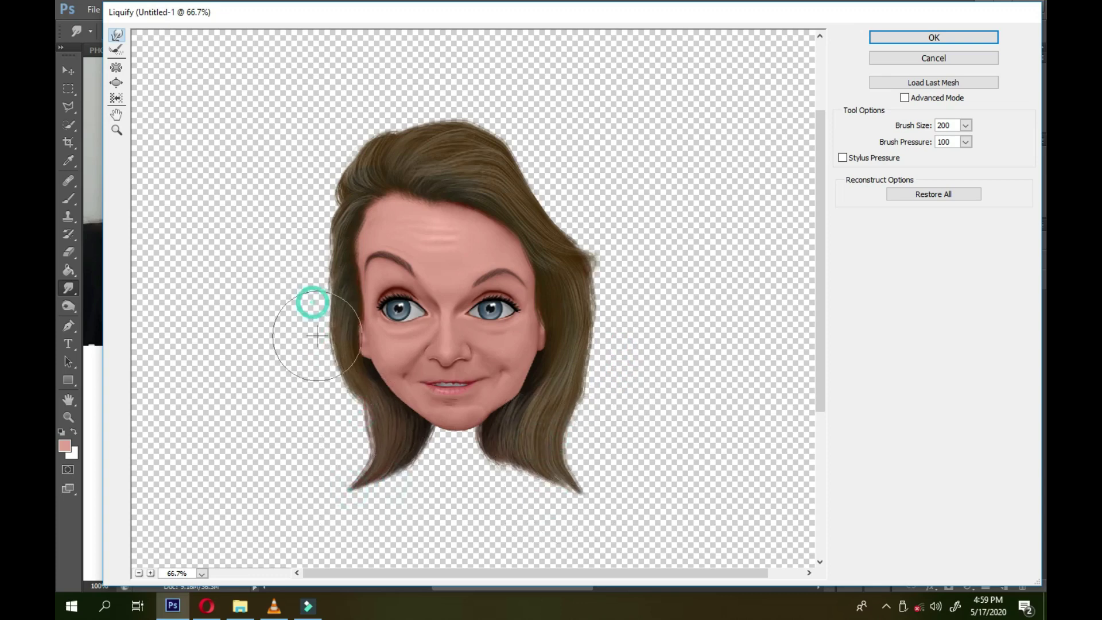
pyautogui.click(919, 39)
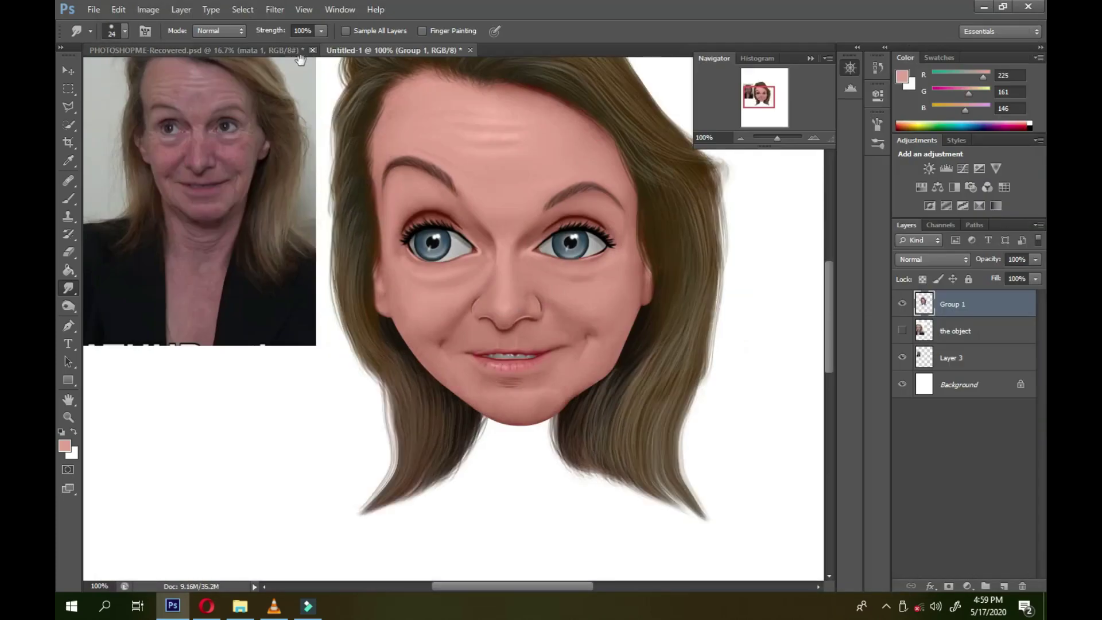
# - Add a new layer above the object layer, sample the hair brown, and pick a 65 px scatter brush
pyautogui.press('b')
pyautogui.click(953, 331)
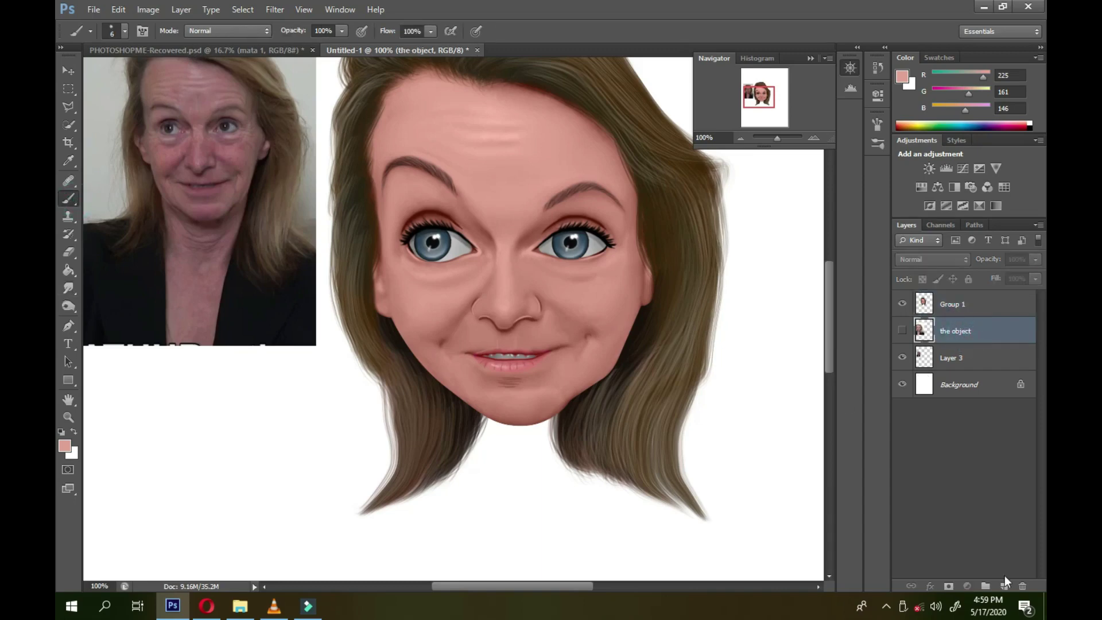
pyautogui.click(1004, 586)
pyautogui.keyDown('alt'); pyautogui.click(386, 349); pyautogui.keyUp('alt')
pyautogui.rightClick(521, 250)
pyautogui.scroll(-3, 631, 367)
pyautogui.click(540, 378)
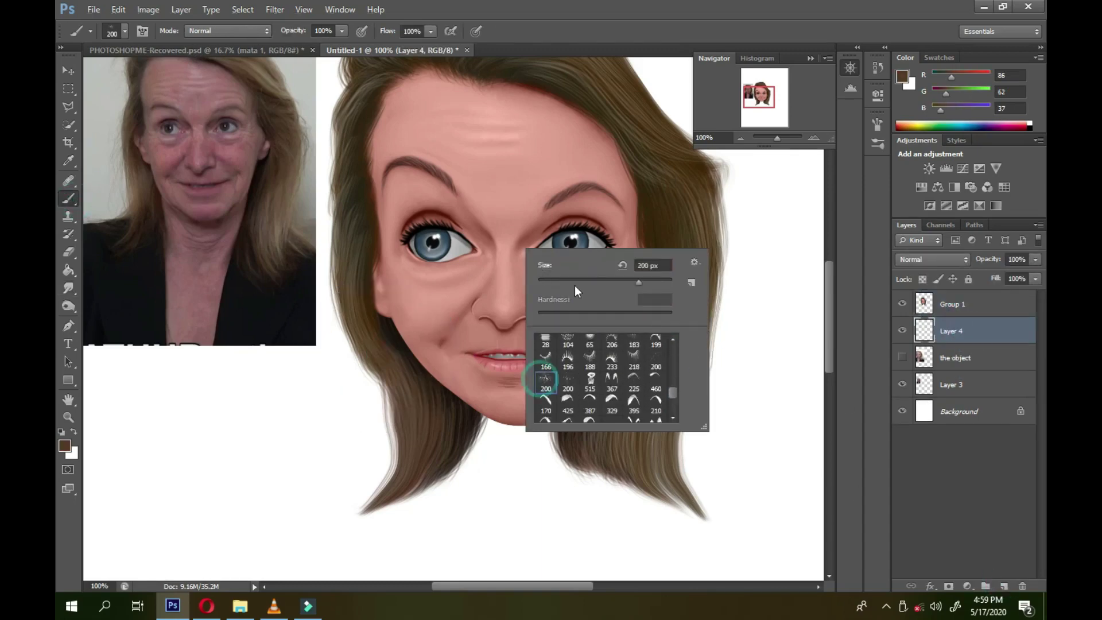
pyautogui.press('Return')
# - Paint wispy brown strands along the lower left and lower right hair edges
pyautogui.moveTo(373, 362); pyautogui.dragTo(362, 496)
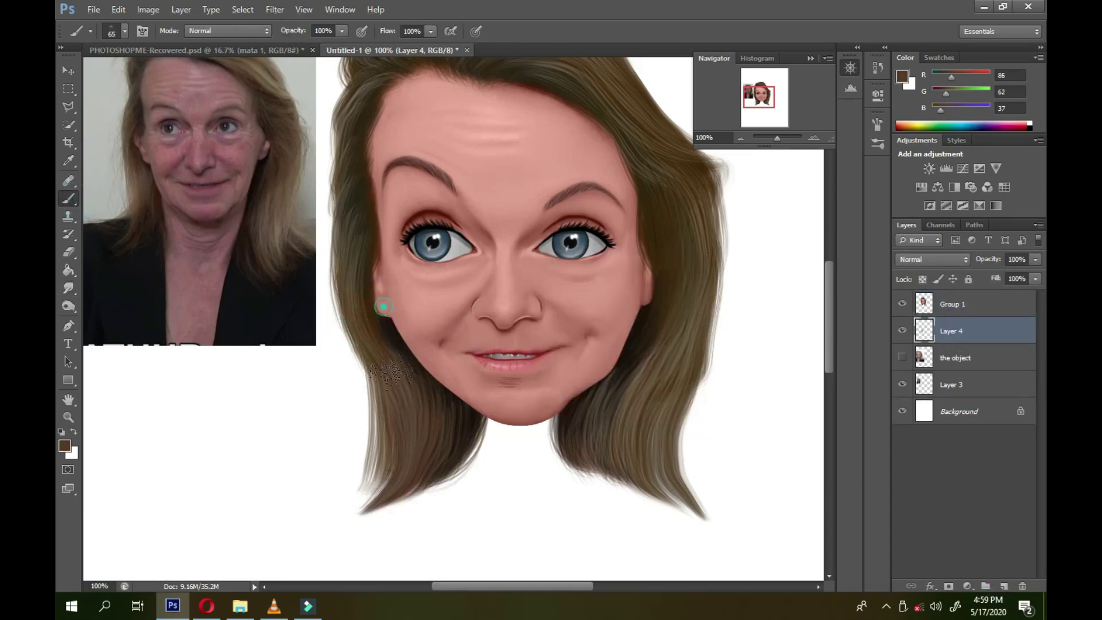
pyautogui.moveTo(370, 324); pyautogui.dragTo(394, 423)
pyautogui.moveTo(603, 394)
pyautogui.mouseDown()
pyautogui.moveTo(652, 505)
pyautogui.moveTo(677, 522)
pyautogui.mouseUp()
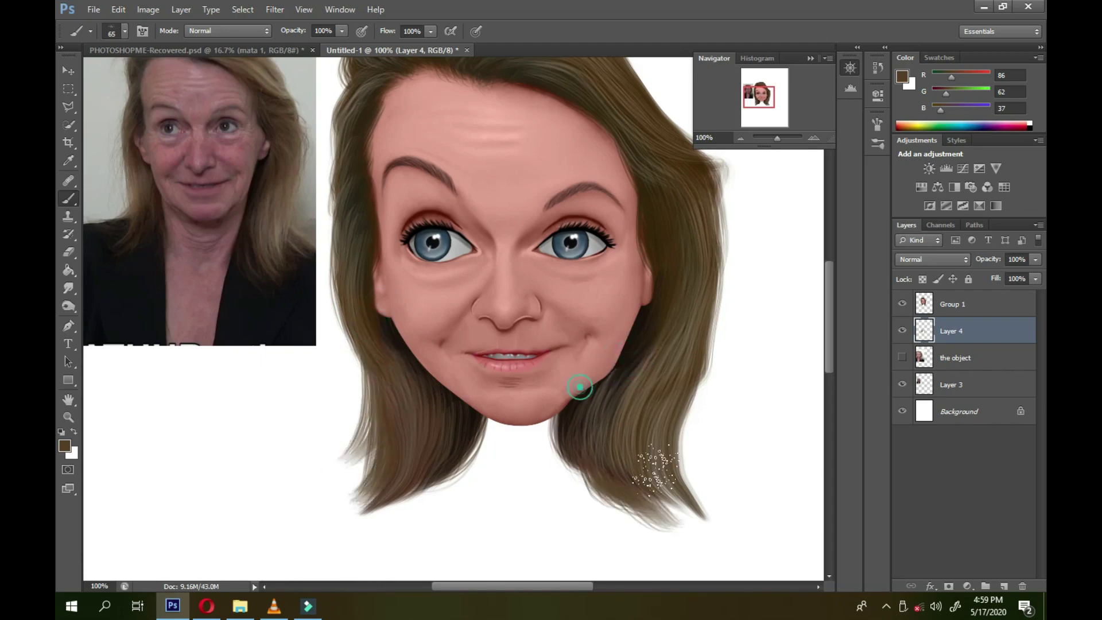
pyautogui.moveTo(652, 467)
pyautogui.mouseDown()
pyautogui.moveTo(707, 294)
pyautogui.moveTo(710, 312)
pyautogui.mouseUp()
pyautogui.moveTo(677, 390)
pyautogui.mouseDown()
pyautogui.moveTo(710, 501)
pyautogui.moveTo(671, 329)
pyautogui.moveTo(587, 358)
pyautogui.mouseUp()
# - Add more strands along the right hair edge and across the top of the hair
pyautogui.moveTo(614, 206)
pyautogui.mouseDown()
pyautogui.moveTo(597, 316)
pyautogui.moveTo(611, 407)
pyautogui.mouseUp()
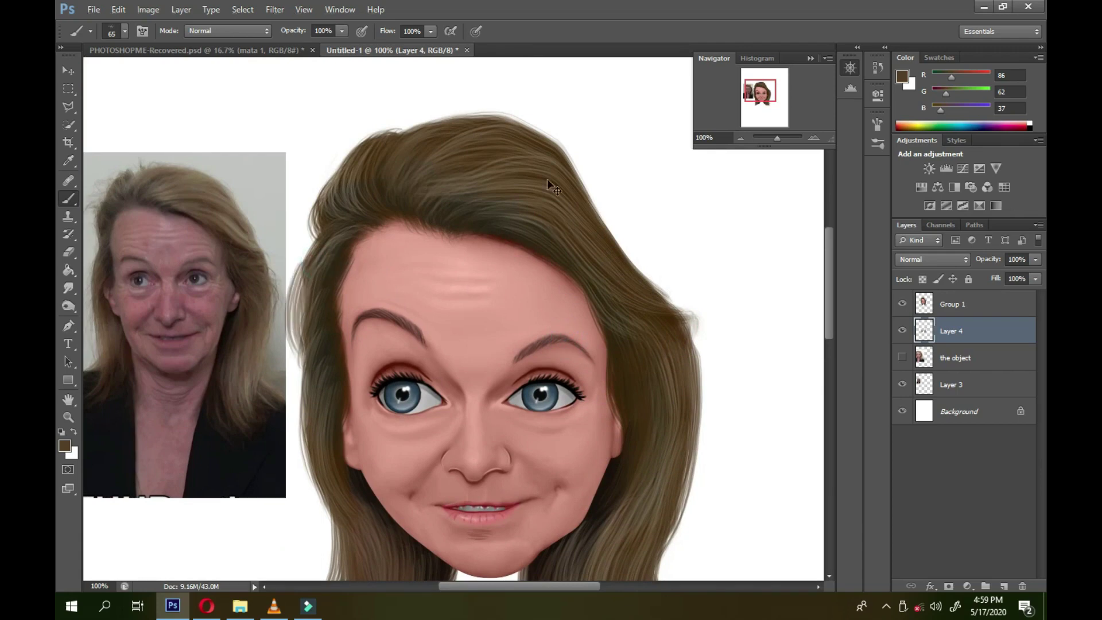
pyautogui.moveTo(618, 287); pyautogui.dragTo(665, 307)
pyautogui.moveTo(584, 180)
pyautogui.mouseDown()
pyautogui.moveTo(393, 167)
pyautogui.moveTo(534, 150)
pyautogui.mouseUp()
pyautogui.moveTo(387, 148); pyautogui.dragTo(602, 140)
pyautogui.moveTo(423, 136)
pyautogui.mouseDown()
pyautogui.moveTo(605, 235)
pyautogui.moveTo(645, 211)
pyautogui.mouseUp()
# - Zoom into the mouth and set a 4 px brush with a dark red sampled from the lips
pyautogui.click(61, 298)
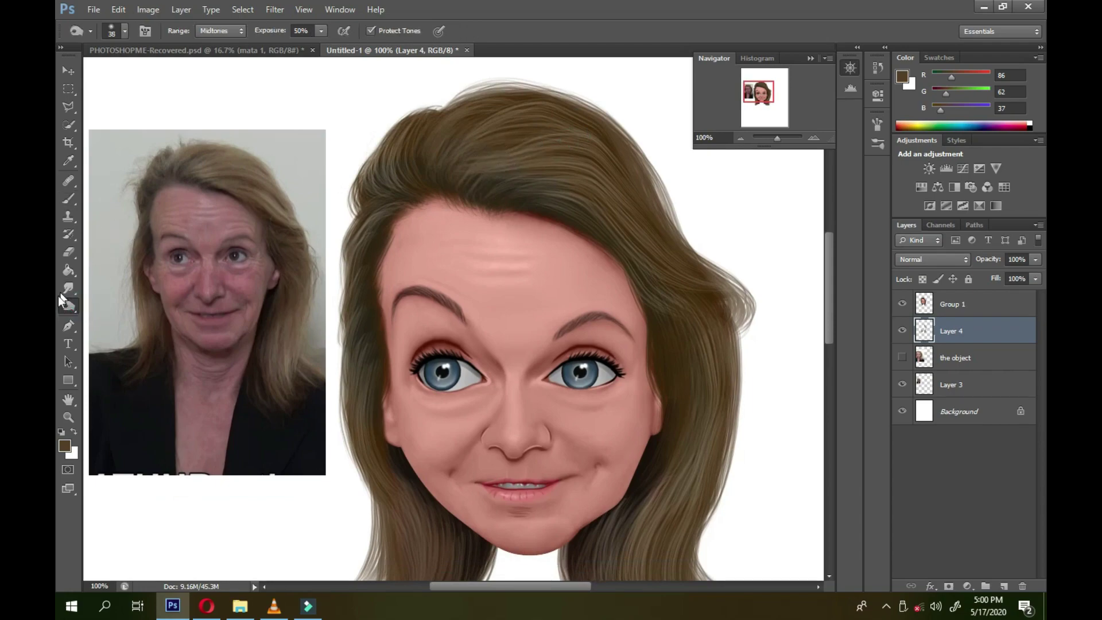
pyautogui.moveTo(777, 138); pyautogui.dragTo(788, 138)
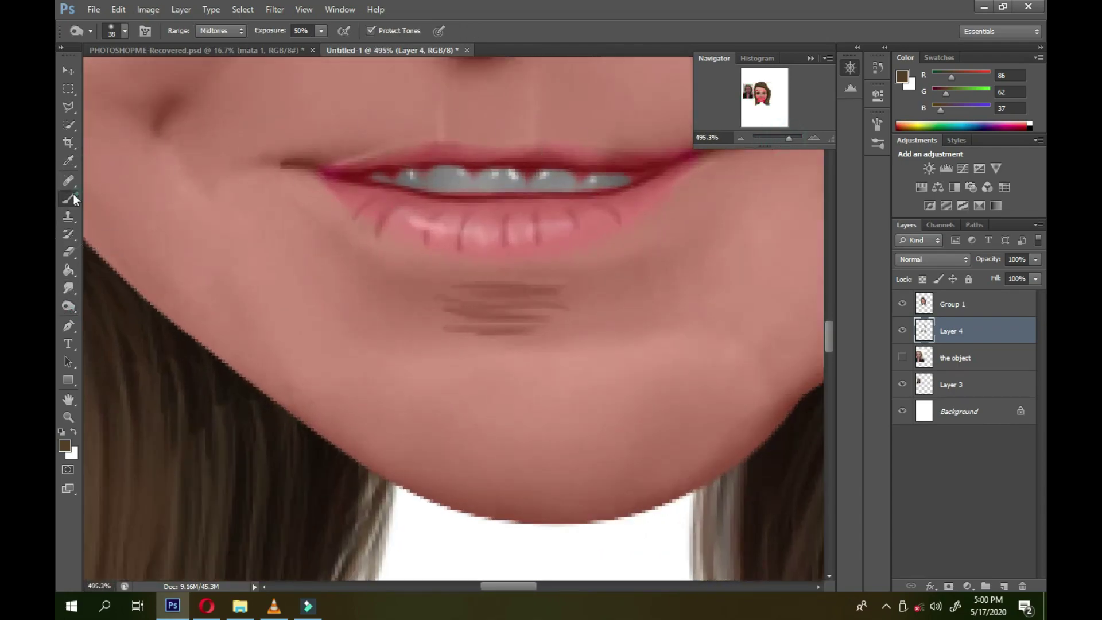
pyautogui.click(75, 199)
pyautogui.rightClick(525, 137)
pyautogui.write('495.')
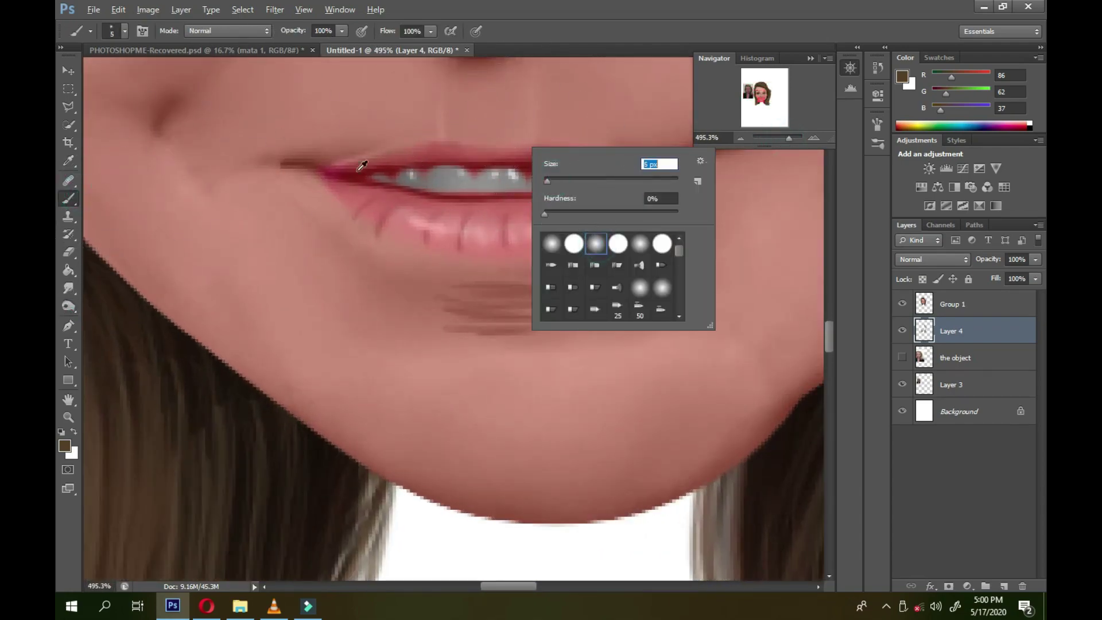
pyautogui.keyDown('alt'); pyautogui.click(361, 178); pyautogui.keyUp('alt')
pyautogui.rightClick(492, 131)
pyautogui.press('Return')
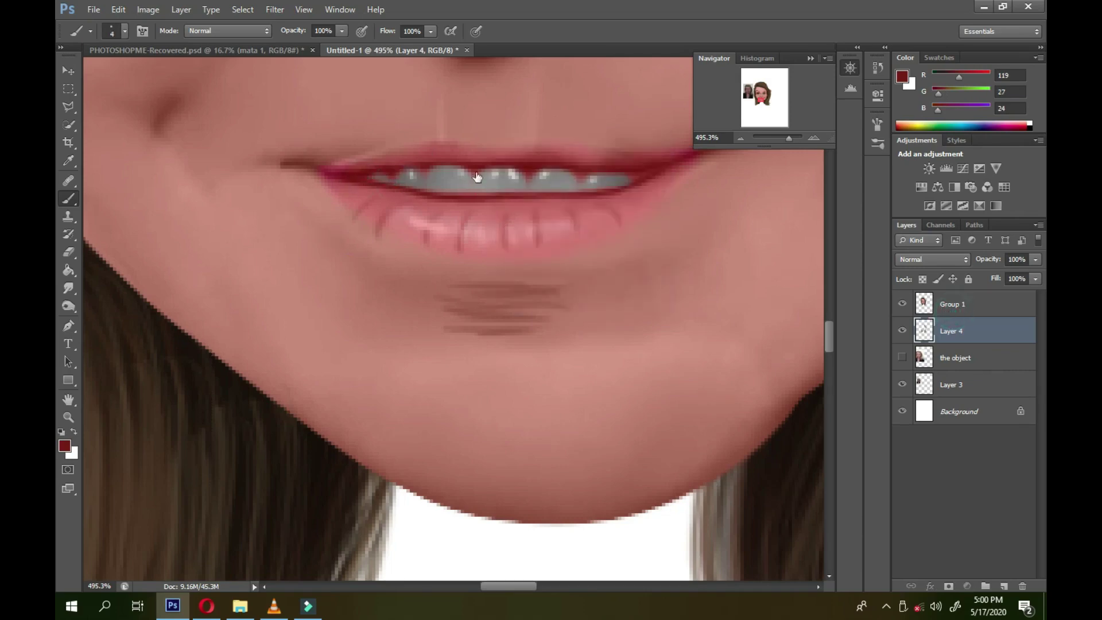
# - On Group 1, paint lip creases and tooth separations using sampled lip shades
pyautogui.hotkey('alt', ']')
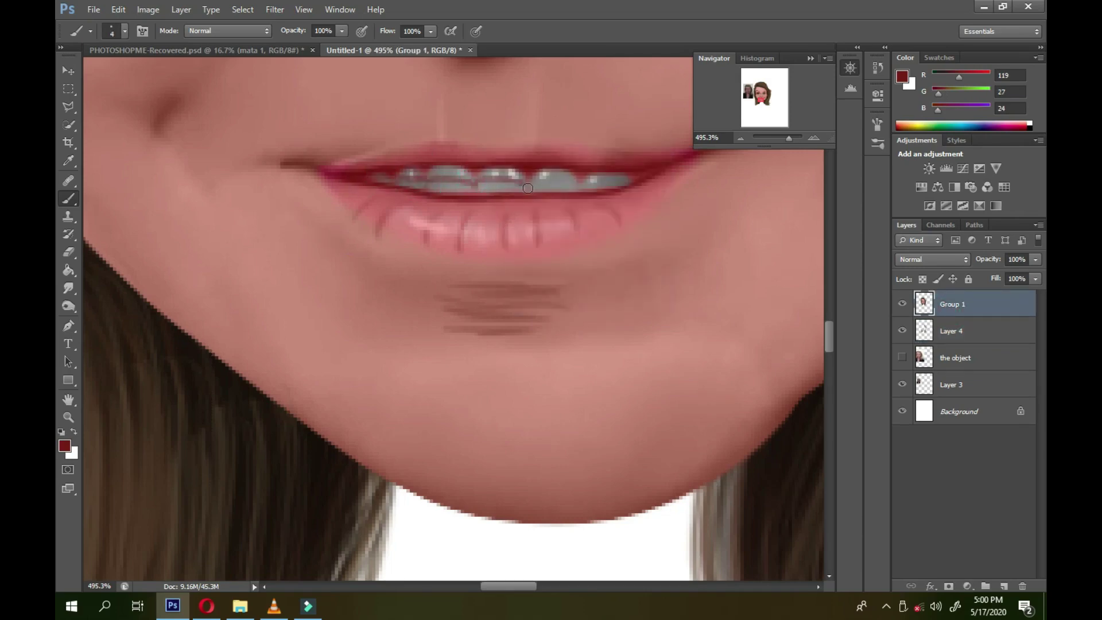
pyautogui.scroll(3, 574, 178)
pyautogui.keyDown('alt'); pyautogui.click(363, 246); pyautogui.keyUp('alt')
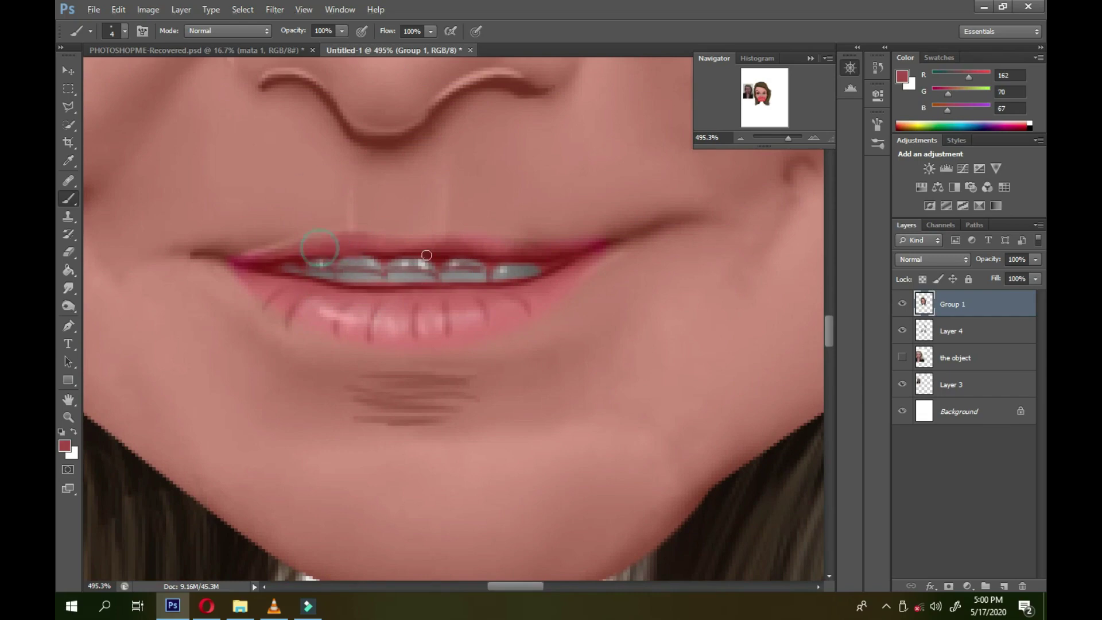
pyautogui.keyDown('alt'); pyautogui.click(448, 257); pyautogui.keyUp('alt')
pyautogui.keyDown('alt'); pyautogui.click(380, 246); pyautogui.keyUp('alt')
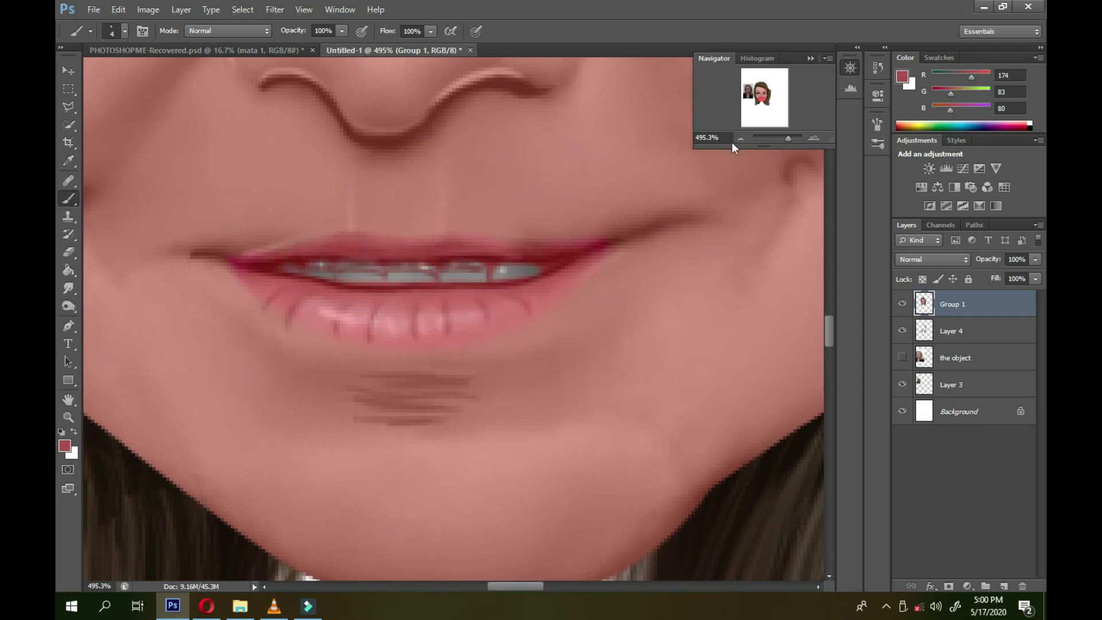
# - Zoom out to the eyes and nose and sample white from the eye highlight
pyautogui.moveTo(787, 138); pyautogui.dragTo(783, 136)
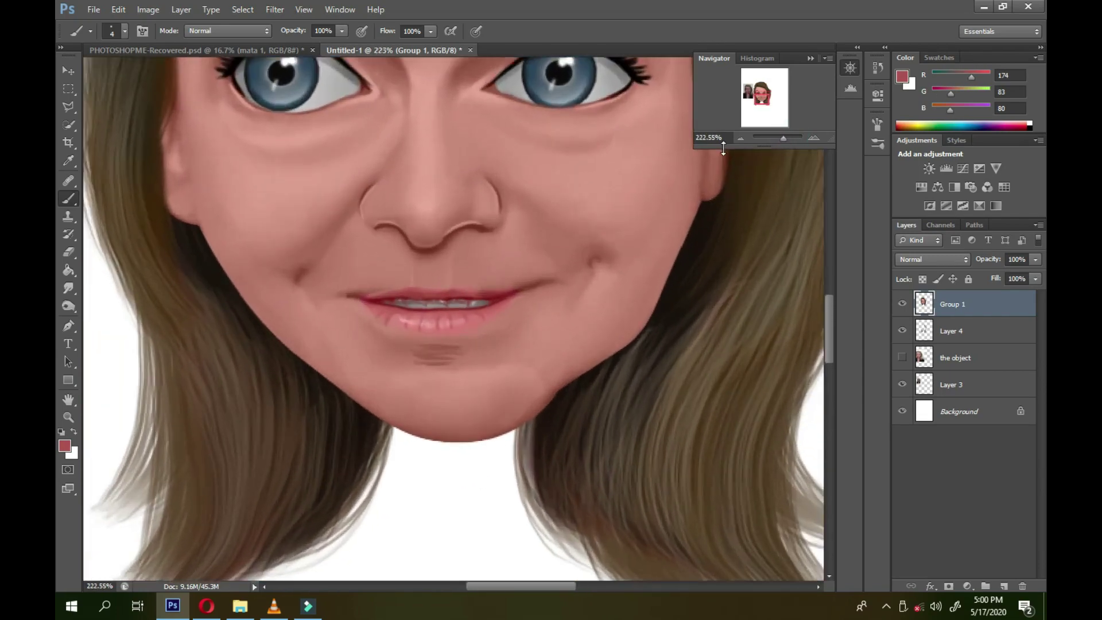
pyautogui.moveTo(258, 104); pyautogui.dragTo(269, 219)
pyautogui.keyDown('alt'); pyautogui.click(282, 134); pyautogui.keyUp('alt')
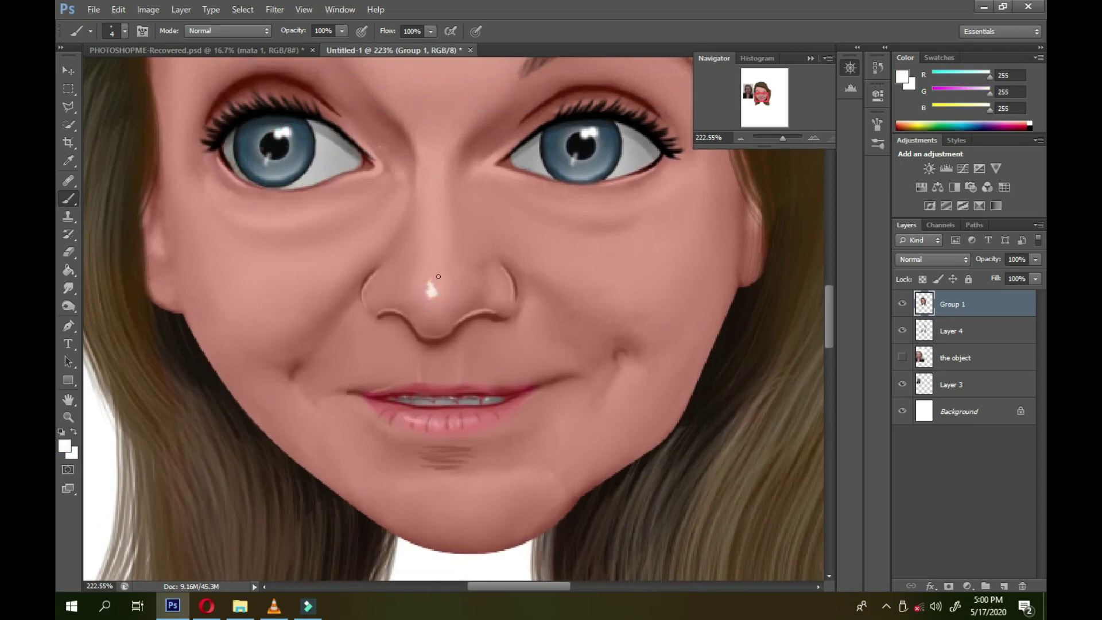
# - Paint white highlights on the nose bridge and nostril with a 7 px brush
pyautogui.moveTo(438, 276); pyautogui.dragTo(435, 250)
pyautogui.rightClick(533, 231)
pyautogui.doubleClick(660, 249)
pyautogui.write('7')
pyautogui.press('Return')
pyautogui.click(379, 287)
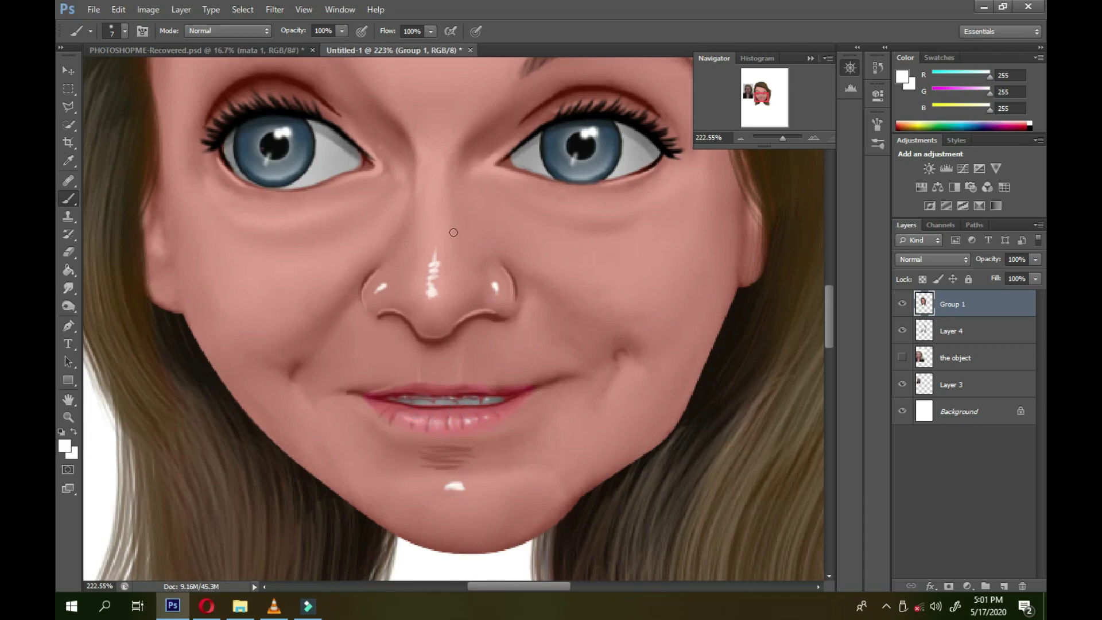
# - Sample skin tones from beside the eye and from the darker side of the face
pyautogui.scroll(5, 492, 270)
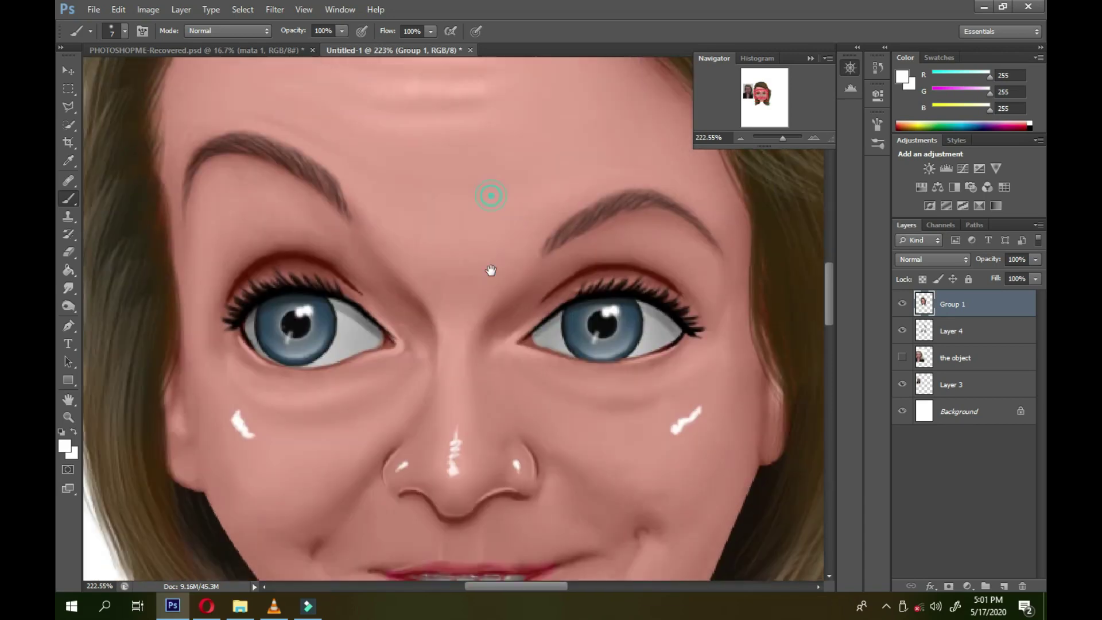
pyautogui.scroll(2, 529, 180)
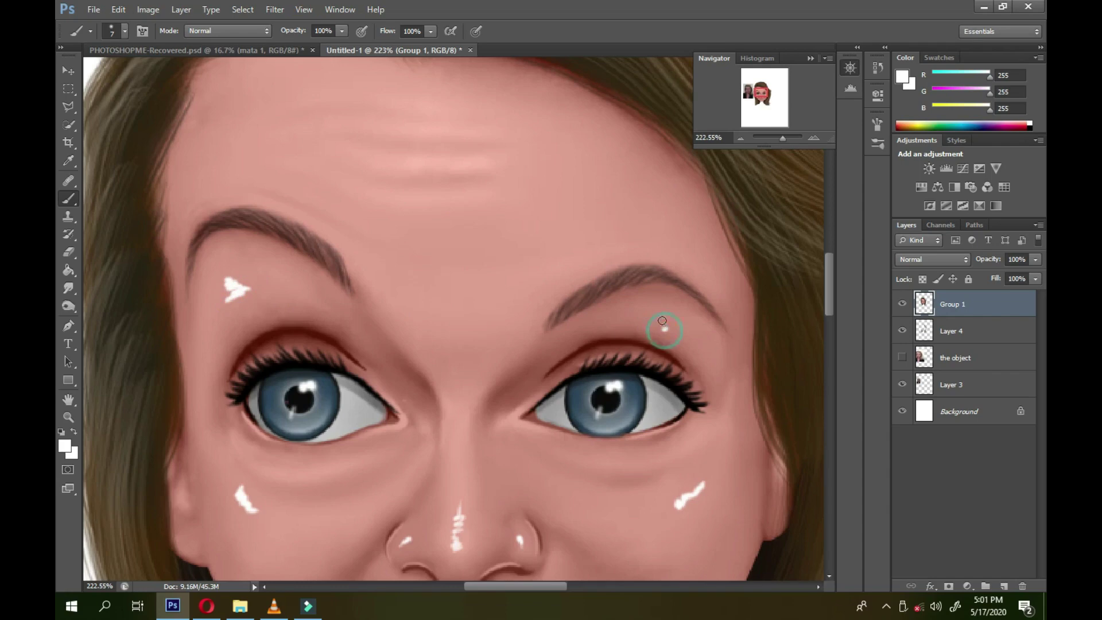
pyautogui.scroll(-4, 319, 195)
pyautogui.scroll(-2, 320, 195)
pyautogui.scroll(2, 319, 213)
pyautogui.hscroll(-3, 319, 213)
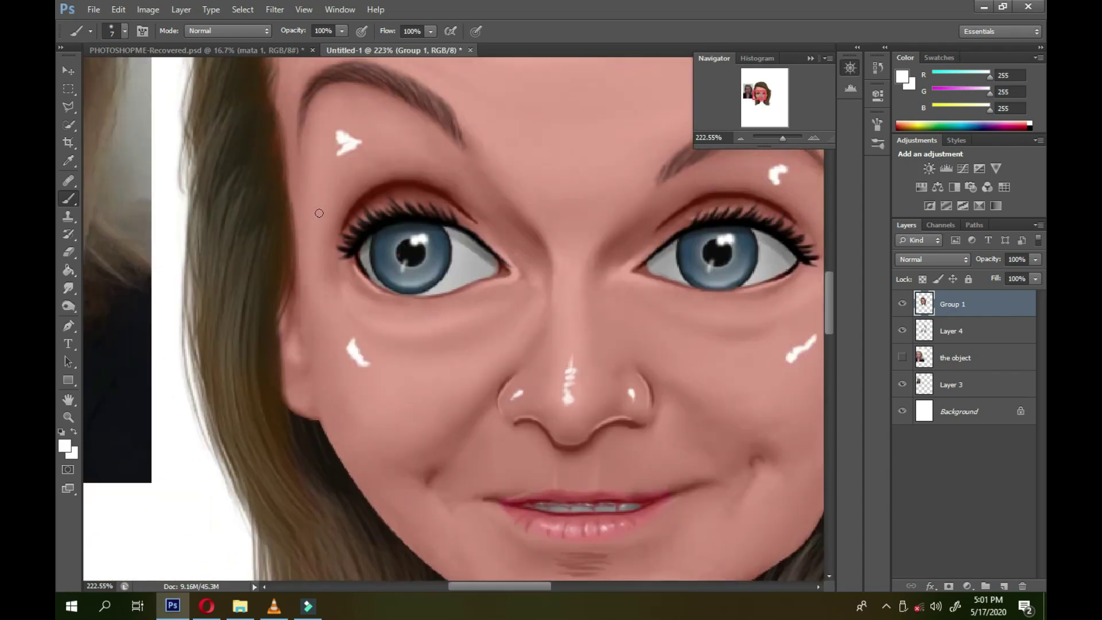
pyautogui.keyDown('alt'); pyautogui.click(351, 273); pyautogui.keyUp('alt')
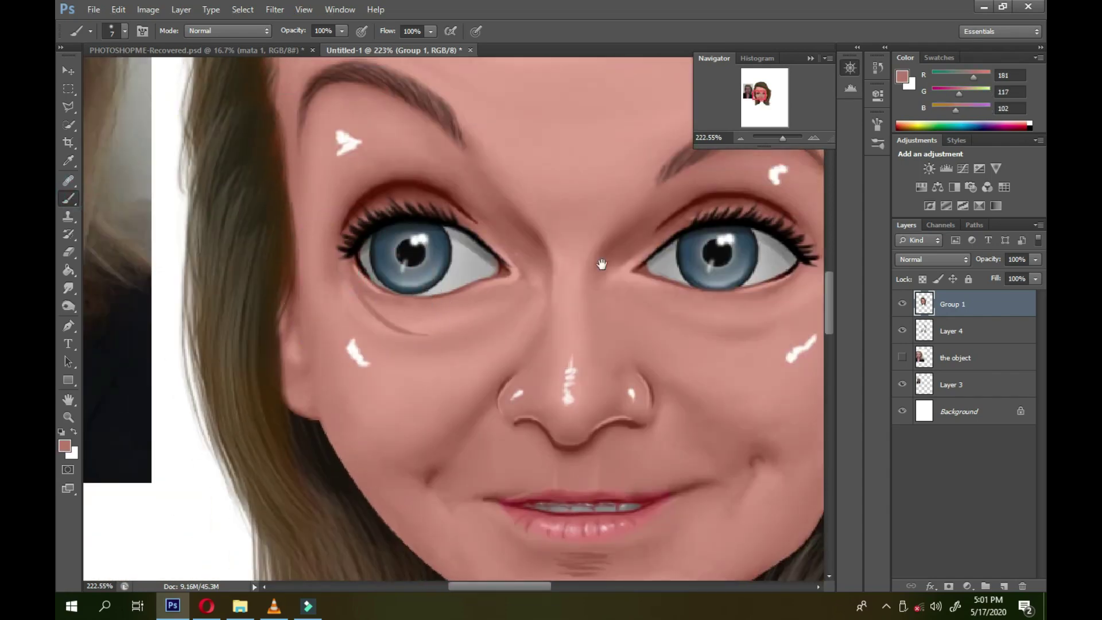
pyautogui.hscroll(3, 362, 276)
pyautogui.keyDown('alt'); pyautogui.click(704, 275); pyautogui.keyUp('alt')
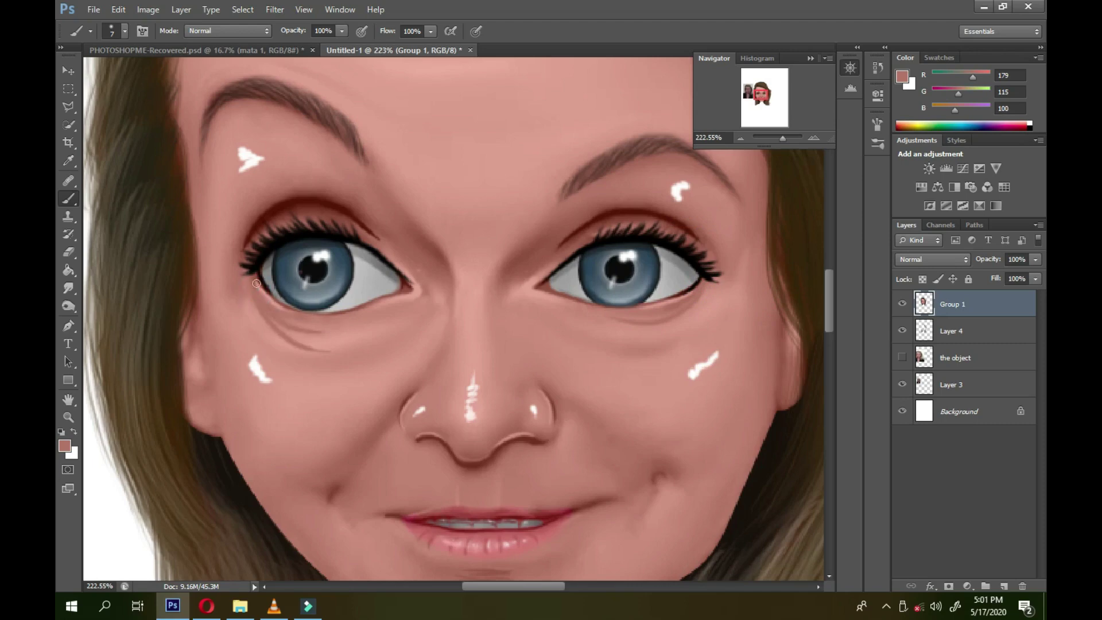
# - Smudge the white marks on the right cheek, right brow and around the left eye into the skin
pyautogui.click(68, 287)
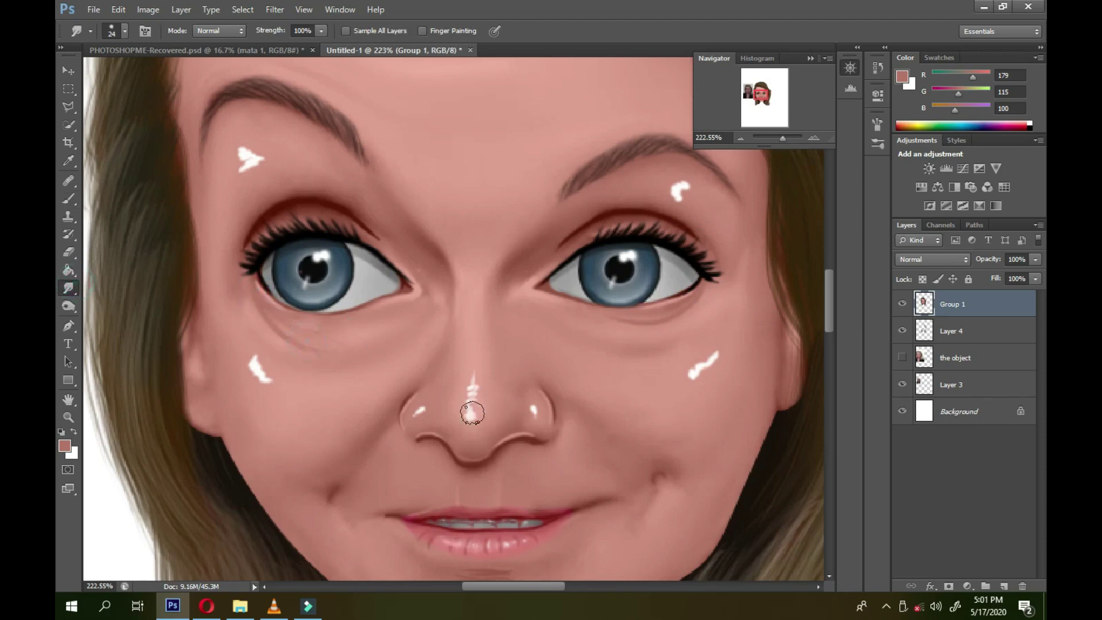
pyautogui.rightClick(609, 291)
pyautogui.click(527, 408)
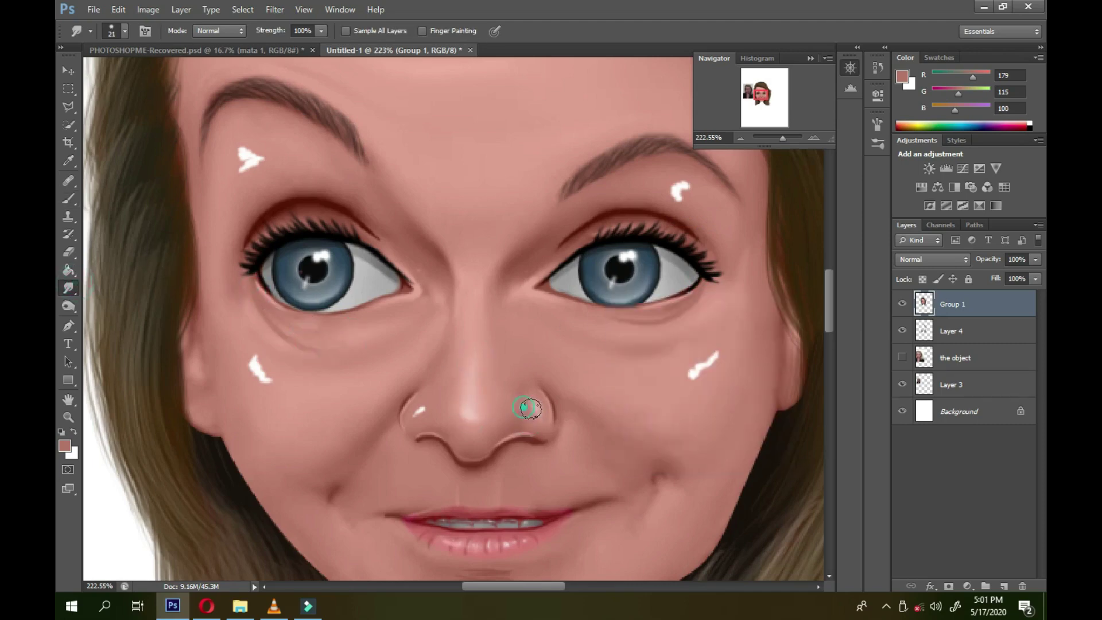
pyautogui.rightClick(647, 373)
pyautogui.moveTo(698, 369); pyautogui.dragTo(669, 376)
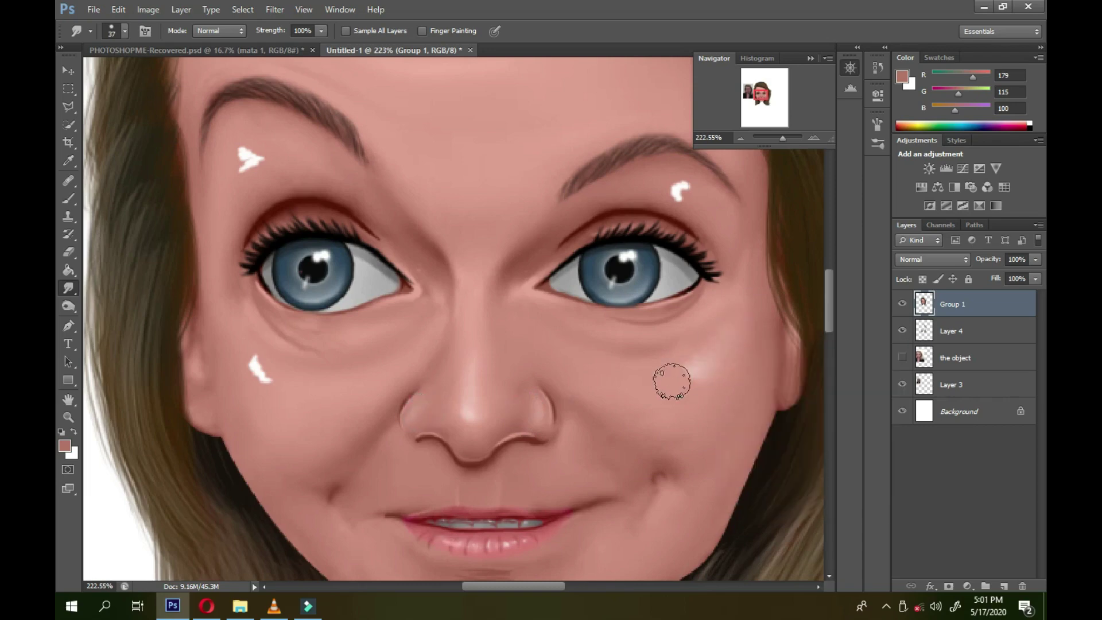
pyautogui.moveTo(684, 192); pyautogui.dragTo(677, 183)
pyautogui.moveTo(246, 154); pyautogui.dragTo(278, 151)
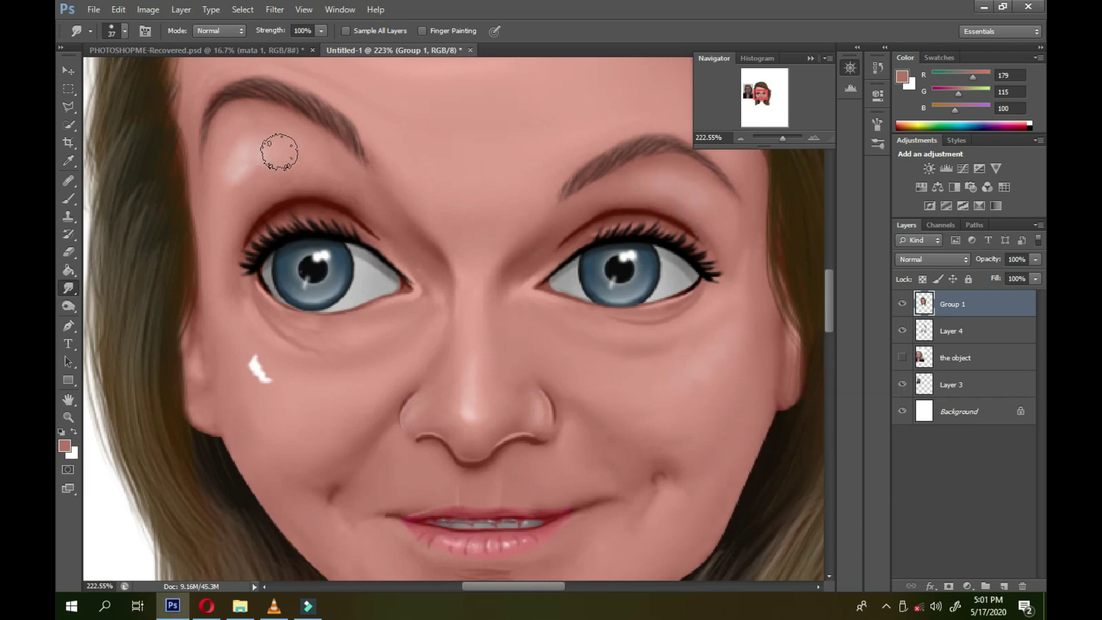
pyautogui.moveTo(259, 367)
pyautogui.mouseDown()
pyautogui.moveTo(290, 241)
pyautogui.moveTo(308, 246)
pyautogui.mouseUp()
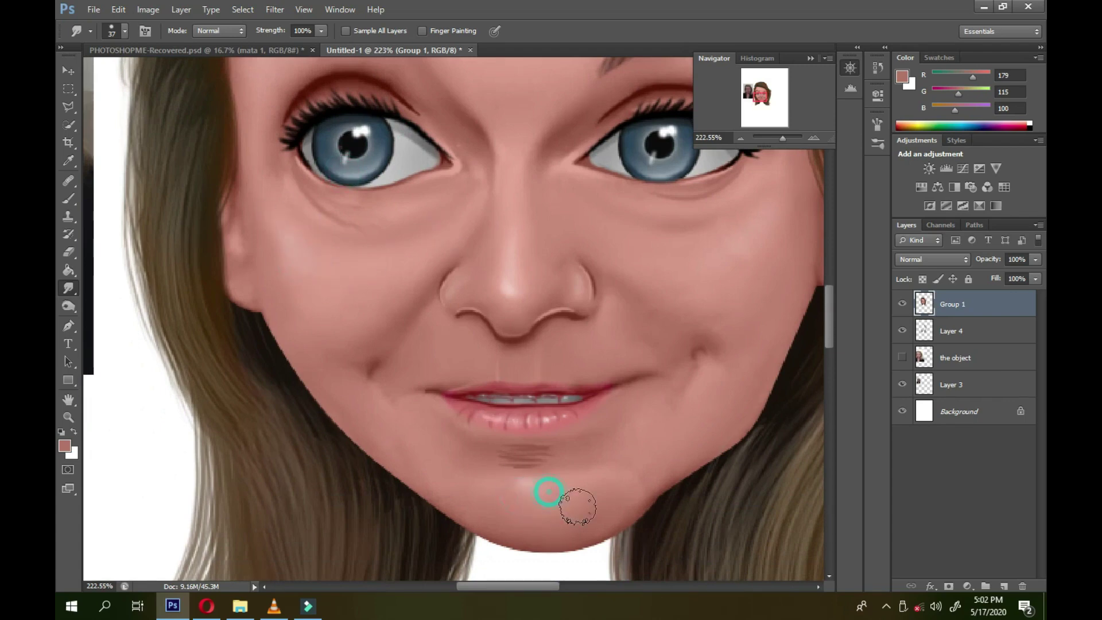
pyautogui.moveTo(782, 138); pyautogui.dragTo(778, 137)
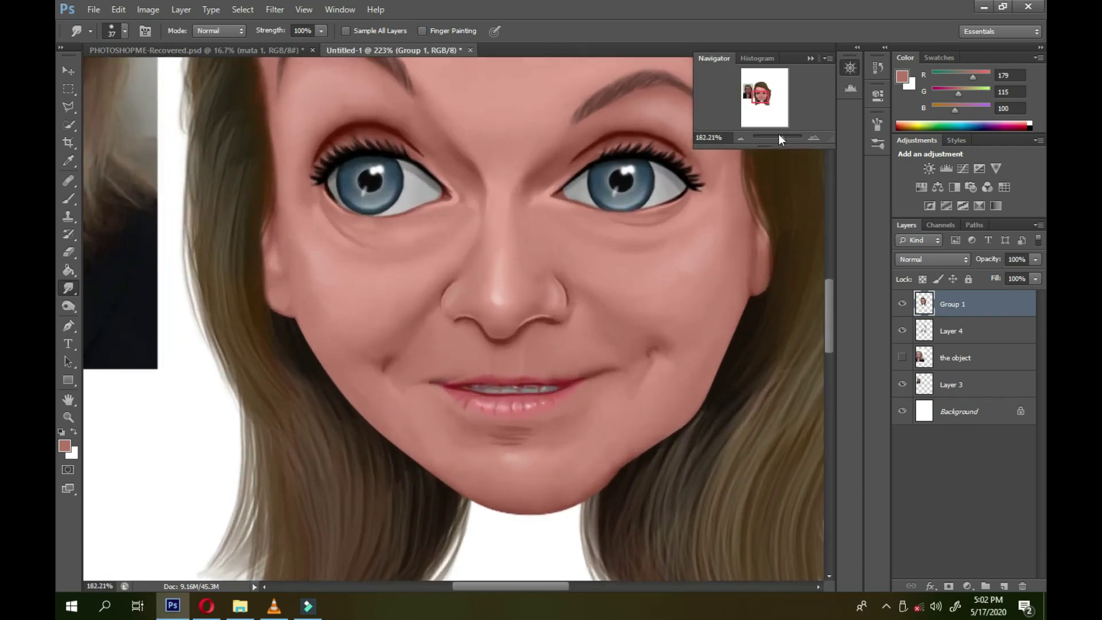
pyautogui.click(70, 198)
pyautogui.rightClick(383, 194)
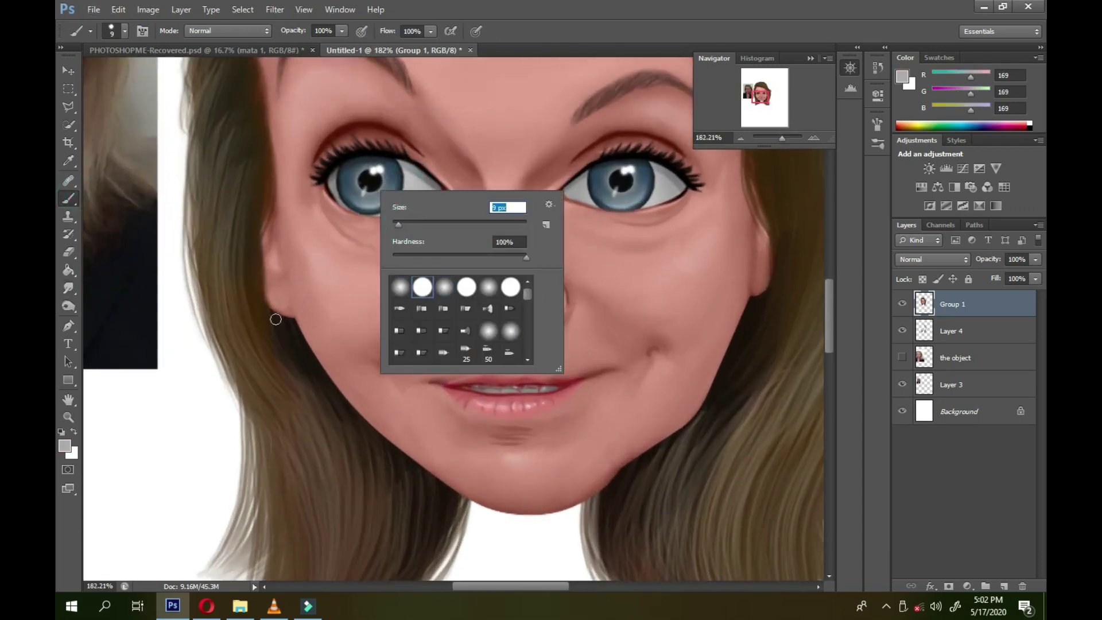
# - Undo a stray dot, then paint the neck in sampled skin tone on a new layer above the object
pyautogui.click(272, 297)
pyautogui.hotkey('ctrl', 'z')
pyautogui.click(954, 358)
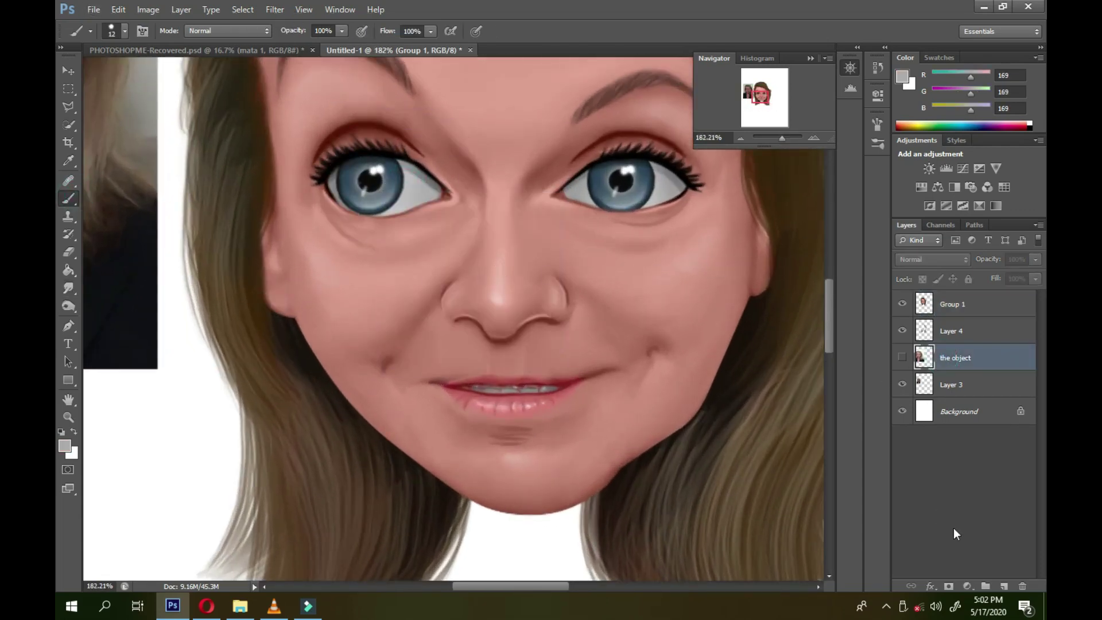
pyautogui.click(1003, 585)
pyautogui.keyDown('alt'); pyautogui.click(390, 295); pyautogui.keyUp('alt')
pyautogui.rightClick(558, 339)
pyautogui.moveTo(558, 340); pyautogui.dragTo(568, 344)
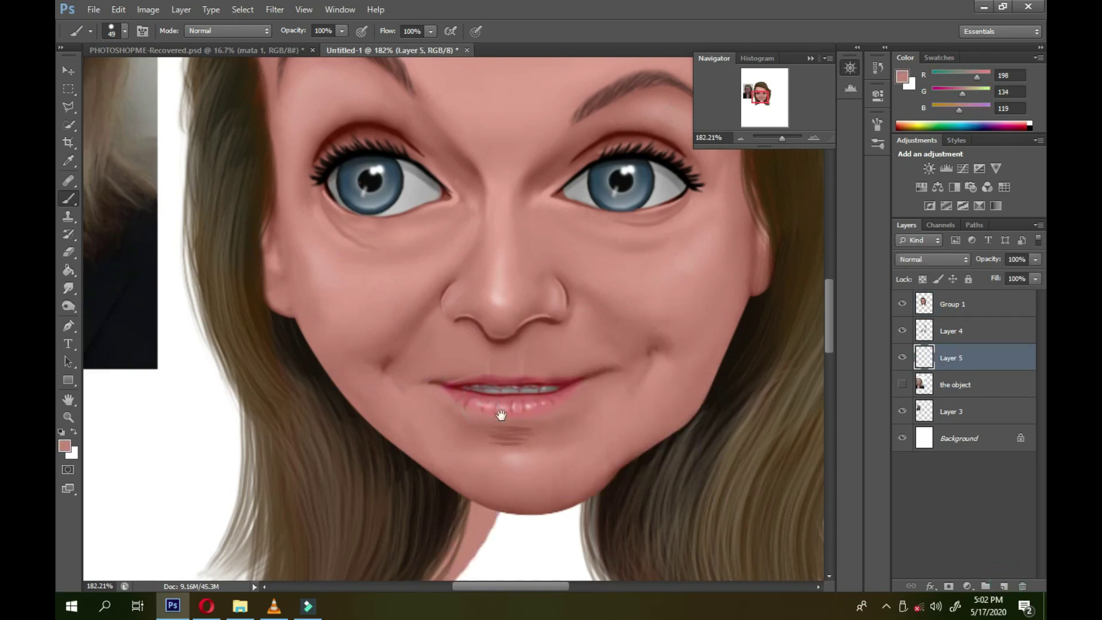
pyautogui.scroll(-3, 504, 411)
pyautogui.moveTo(402, 344); pyautogui.dragTo(442, 307)
pyautogui.moveTo(516, 345); pyautogui.dragTo(509, 419)
# - Paint darker skin shading on the chin and neck
pyautogui.keyDown('alt'); pyautogui.click(494, 297); pyautogui.keyUp('alt')
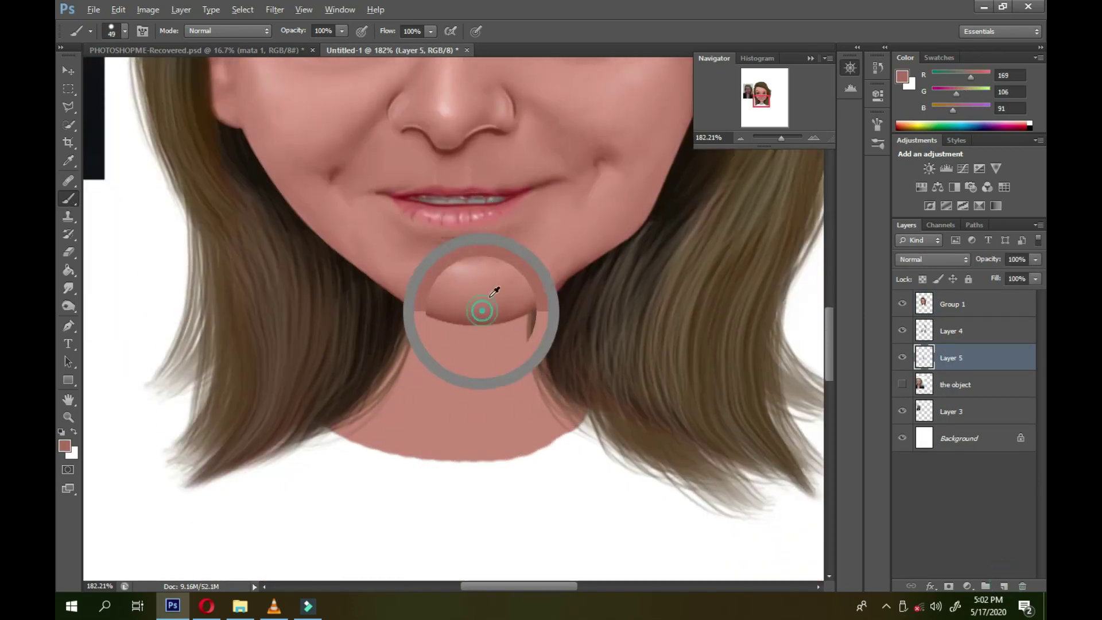
pyautogui.rightClick(516, 369)
pyautogui.moveTo(413, 322); pyautogui.dragTo(459, 313)
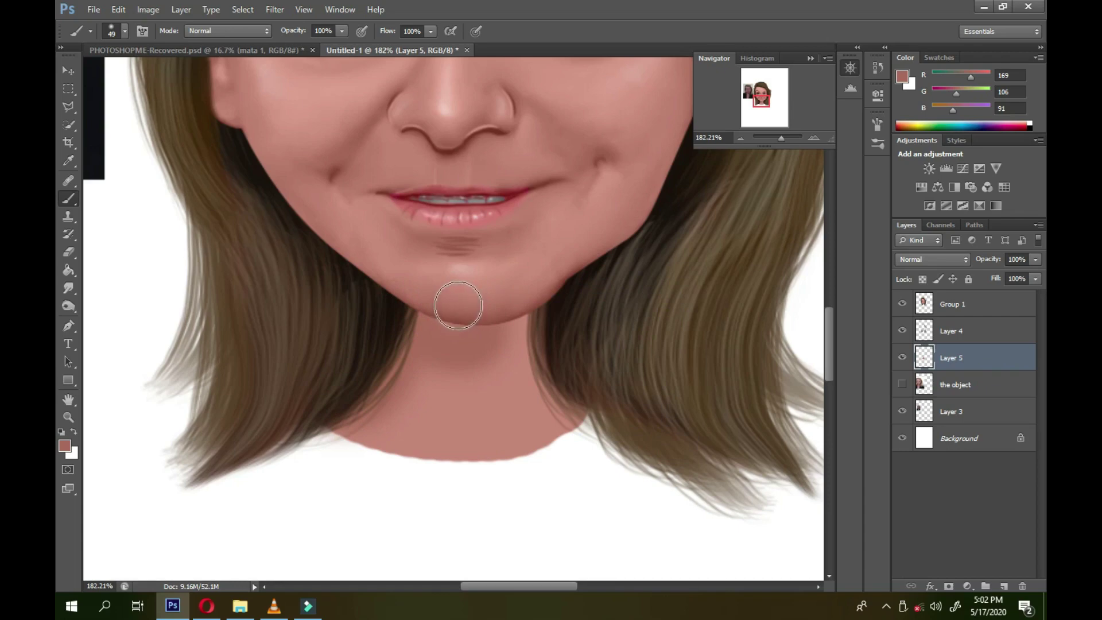
pyautogui.click(467, 327)
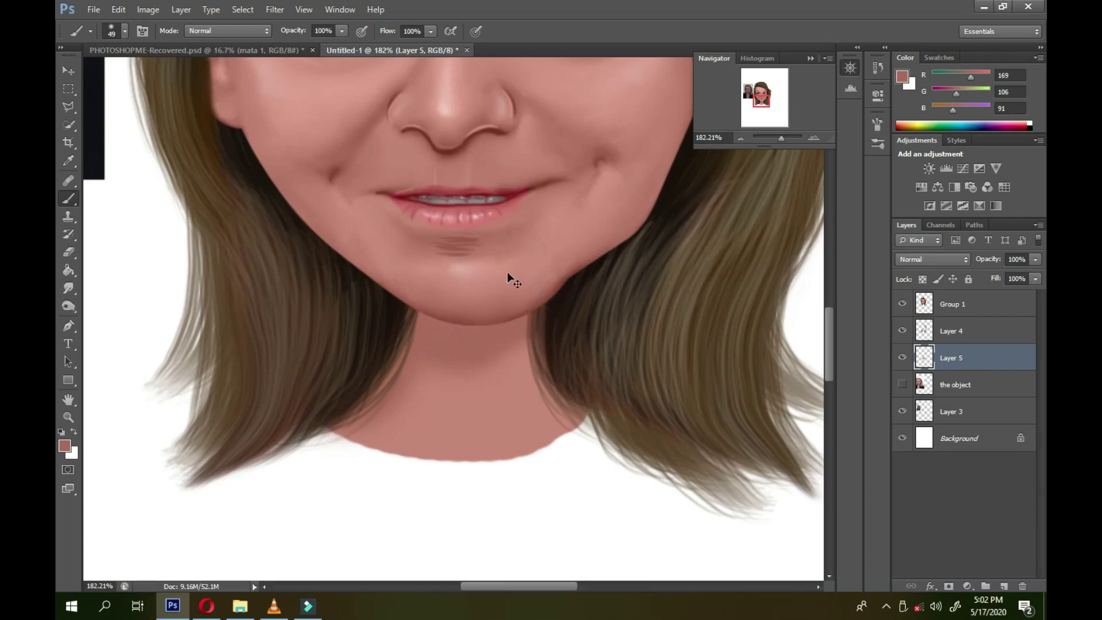
# - Burn the shadow under the chin and jaw, then smudge it down across the neck
pyautogui.press('o')
pyautogui.moveTo(421, 305)
pyautogui.mouseDown()
pyautogui.moveTo(524, 306)
pyautogui.moveTo(565, 388)
pyautogui.moveTo(390, 390)
pyautogui.mouseUp()
pyautogui.press('r')
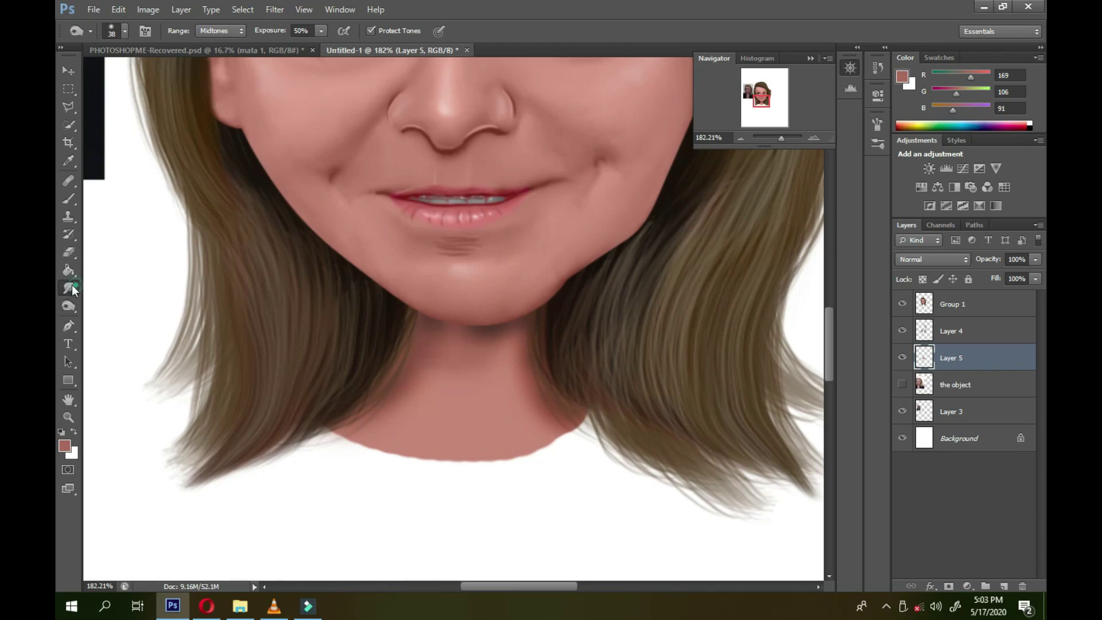
pyautogui.moveTo(495, 322)
pyautogui.mouseDown()
pyautogui.moveTo(423, 413)
pyautogui.moveTo(393, 393)
pyautogui.mouseUp()
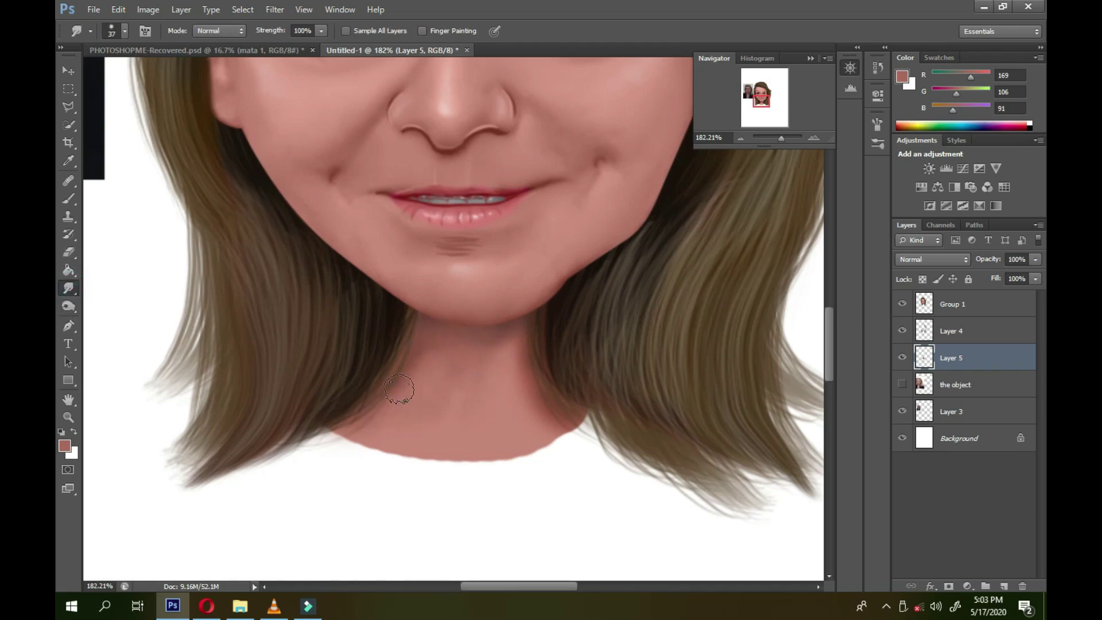
pyautogui.moveTo(534, 419); pyautogui.dragTo(519, 324)
pyautogui.scroll(-3, 780, 150)
pyautogui.scroll(2, 635, 185)
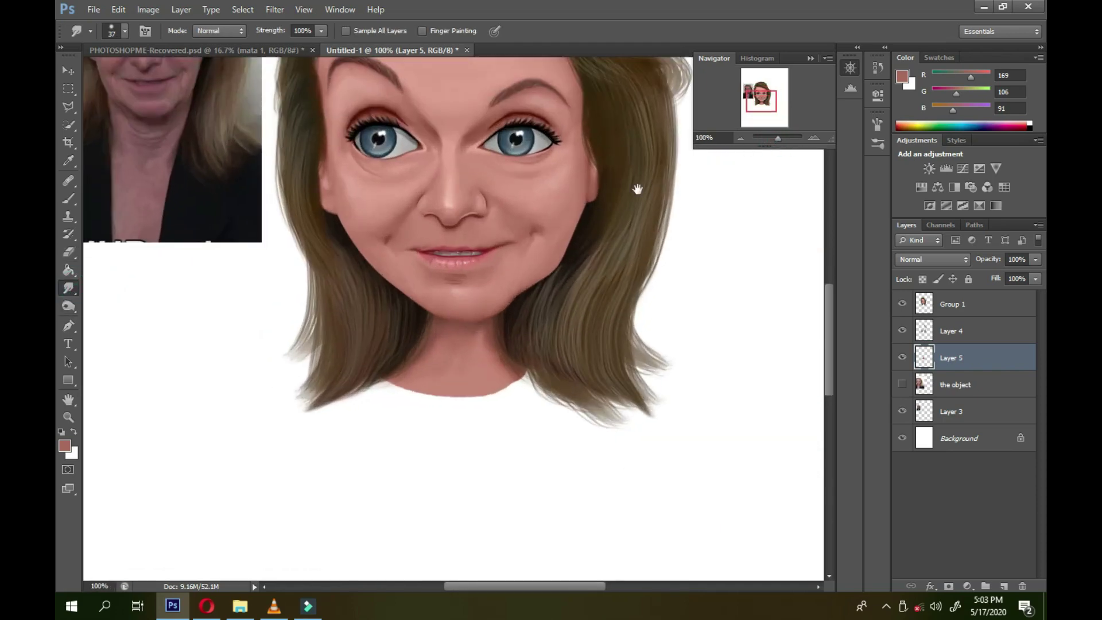
# - Brighten the neck layer's midtones slightly with Levels
pyautogui.click(147, 10)
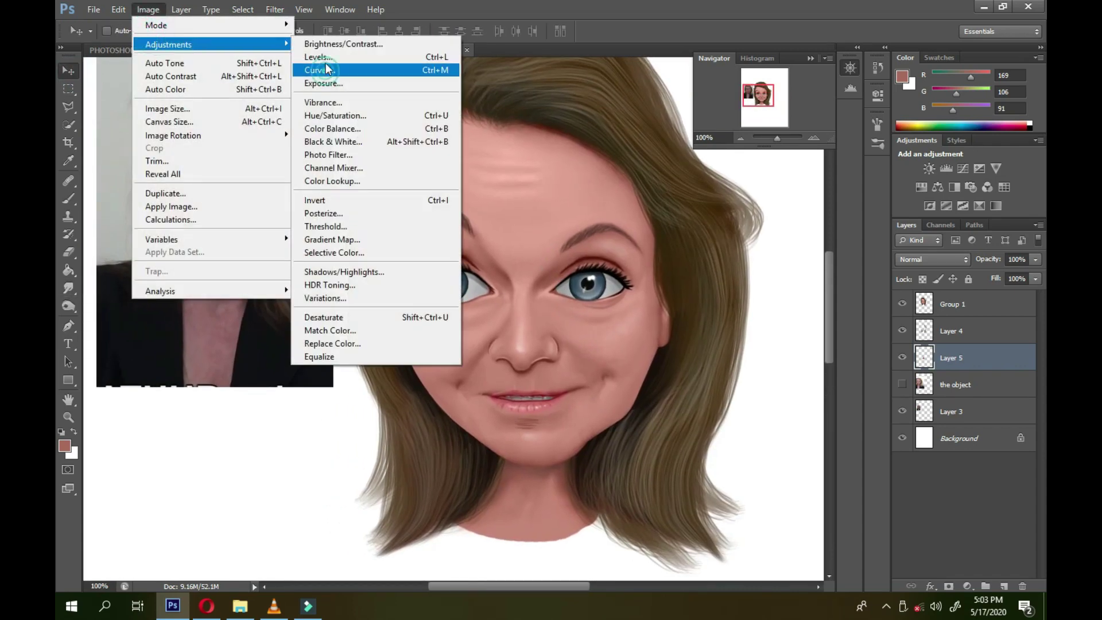
pyautogui.click(320, 69)
pyautogui.moveTo(707, 310); pyautogui.dragTo(698, 310)
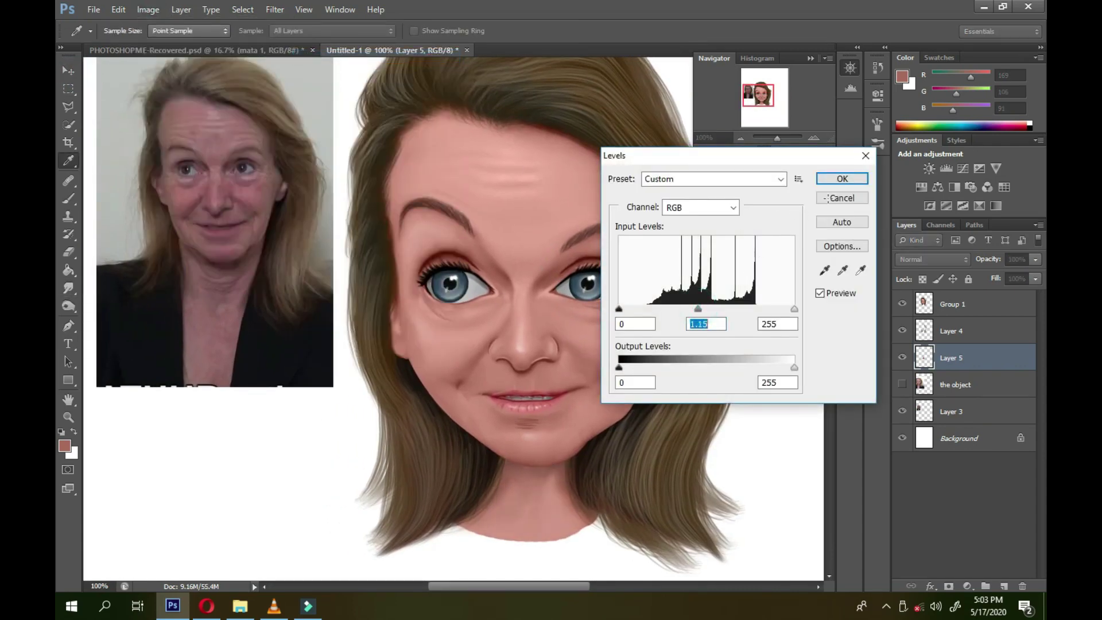
pyautogui.click(826, 198)
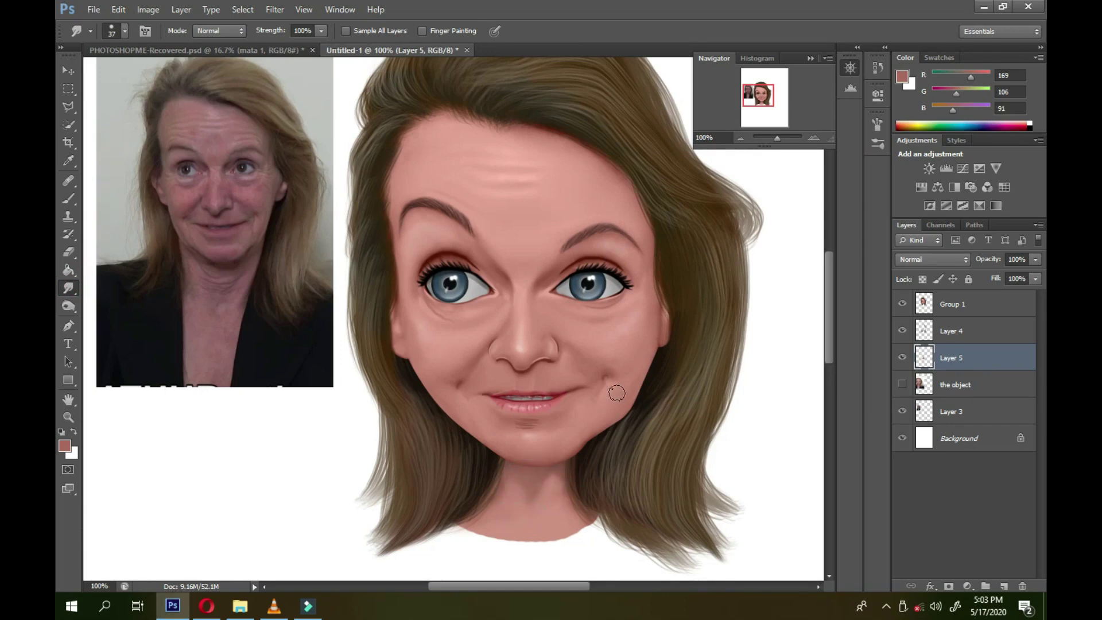
# - On Group 1, smudge the white forehead highlight into the surrounding skin with a large brush
pyautogui.press('b')
pyautogui.keyDown('alt'); pyautogui.click(528, 184); pyautogui.keyUp('alt')
pyautogui.rightClick(541, 173)
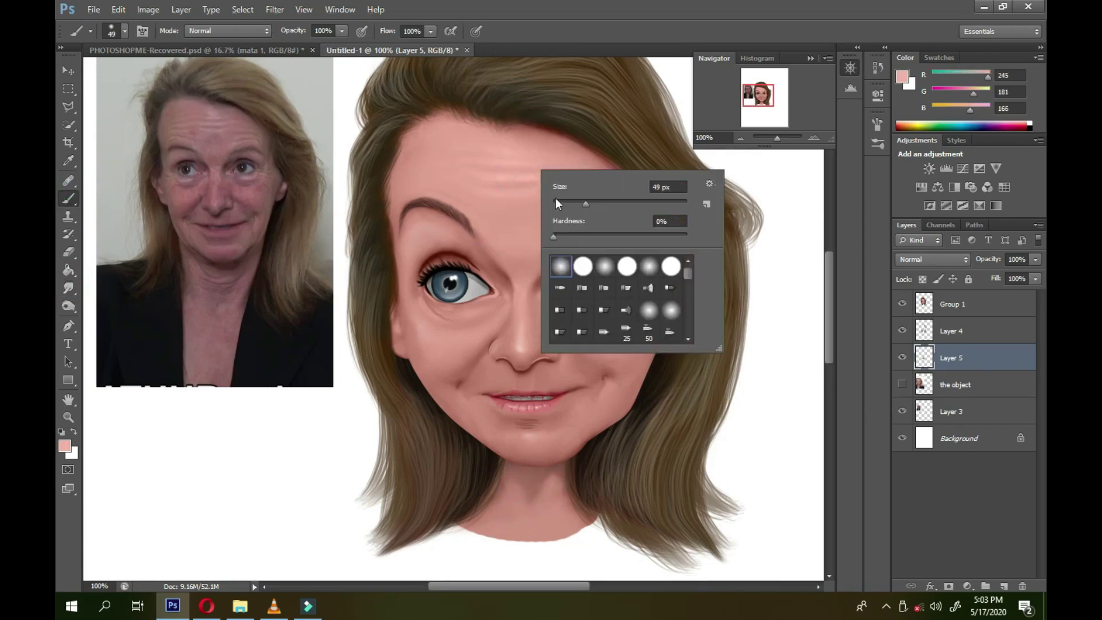
pyautogui.click(460, 141)
pyautogui.click(952, 303)
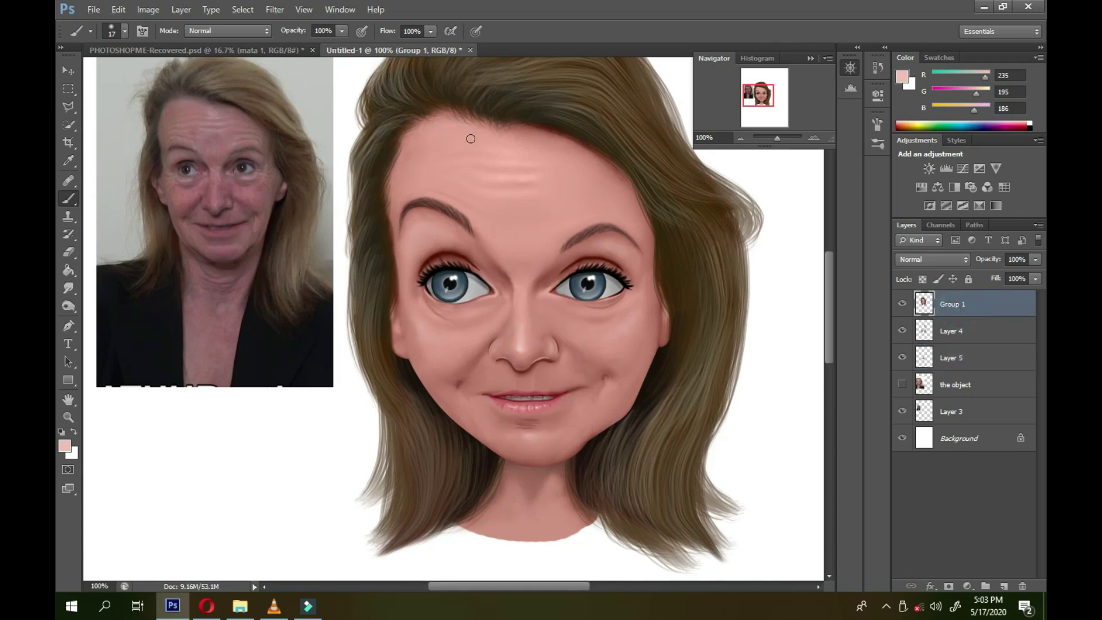
pyautogui.click(68, 287)
pyautogui.rightClick(508, 162)
pyautogui.moveTo(542, 167); pyautogui.dragTo(559, 166)
pyautogui.press('Return')
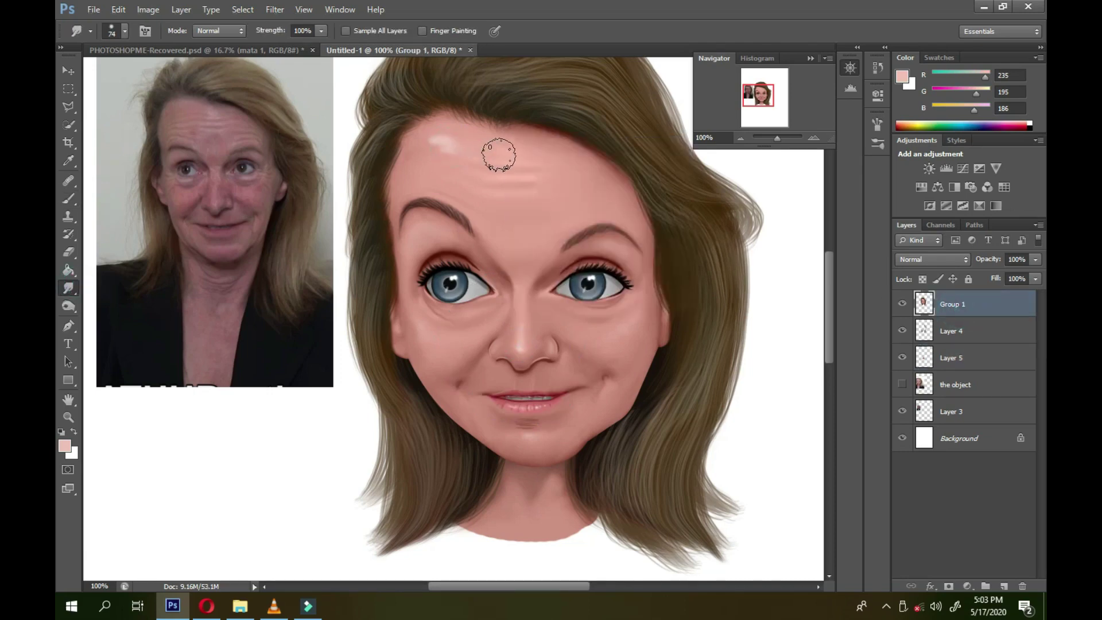
pyautogui.moveTo(430, 150); pyautogui.dragTo(469, 166)
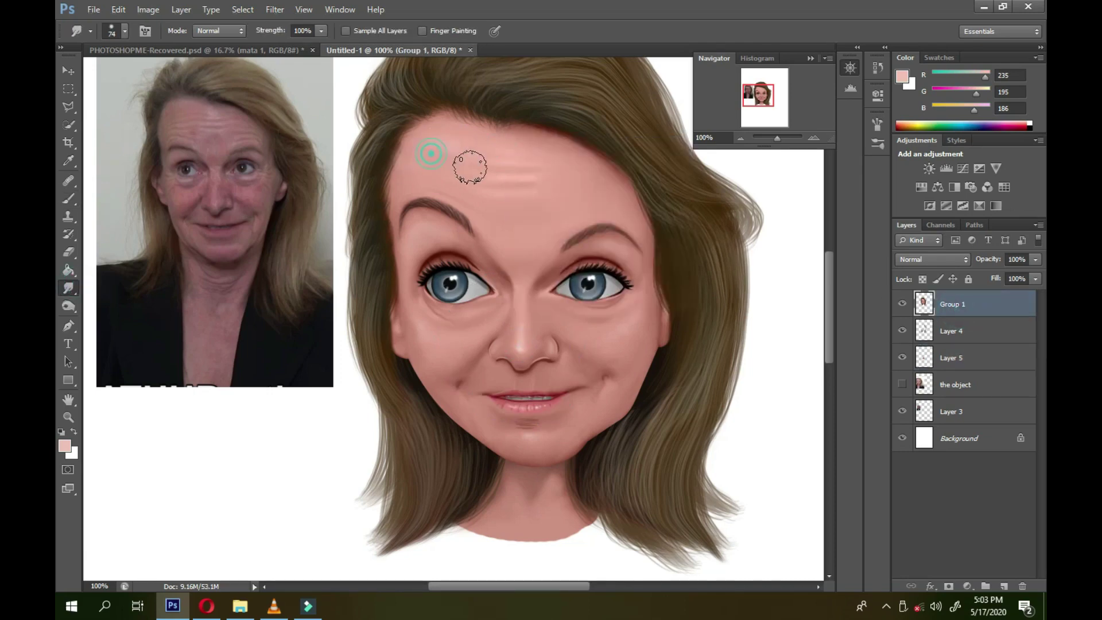
# - Dodge the brow bones above both eyes and the skin beside the right eye
pyautogui.rightClick(68, 306)
pyautogui.click(115, 304)
pyautogui.rightClick(522, 206)
pyautogui.moveTo(582, 211); pyautogui.dragTo(587, 210)
pyautogui.press('Return')
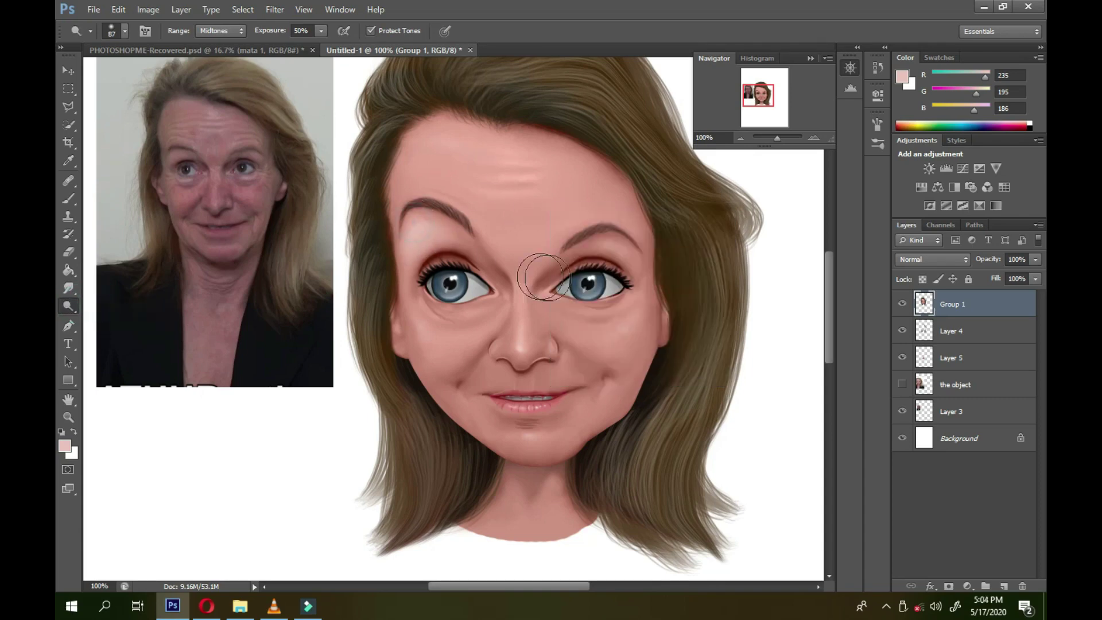
pyautogui.moveTo(413, 229); pyautogui.dragTo(448, 236)
pyautogui.moveTo(591, 241); pyautogui.dragTo(625, 247)
pyautogui.moveTo(459, 344); pyautogui.dragTo(552, 372)
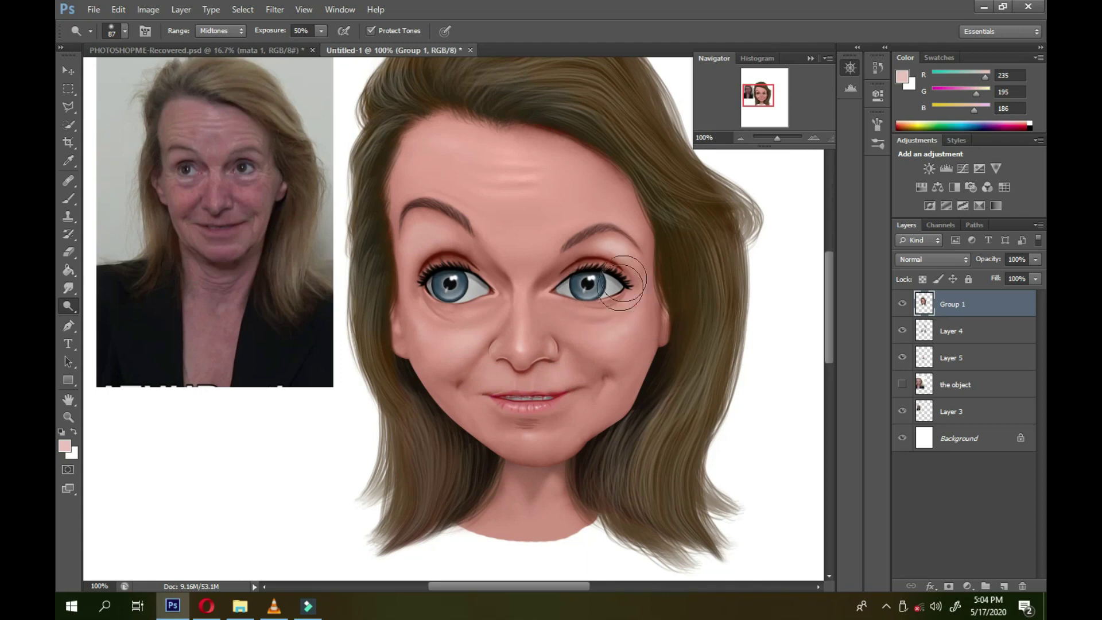
pyautogui.click(67, 124)
# - Dot a small dark mole just below the nose with a small brush
pyautogui.scroll(-1, 634, 300)
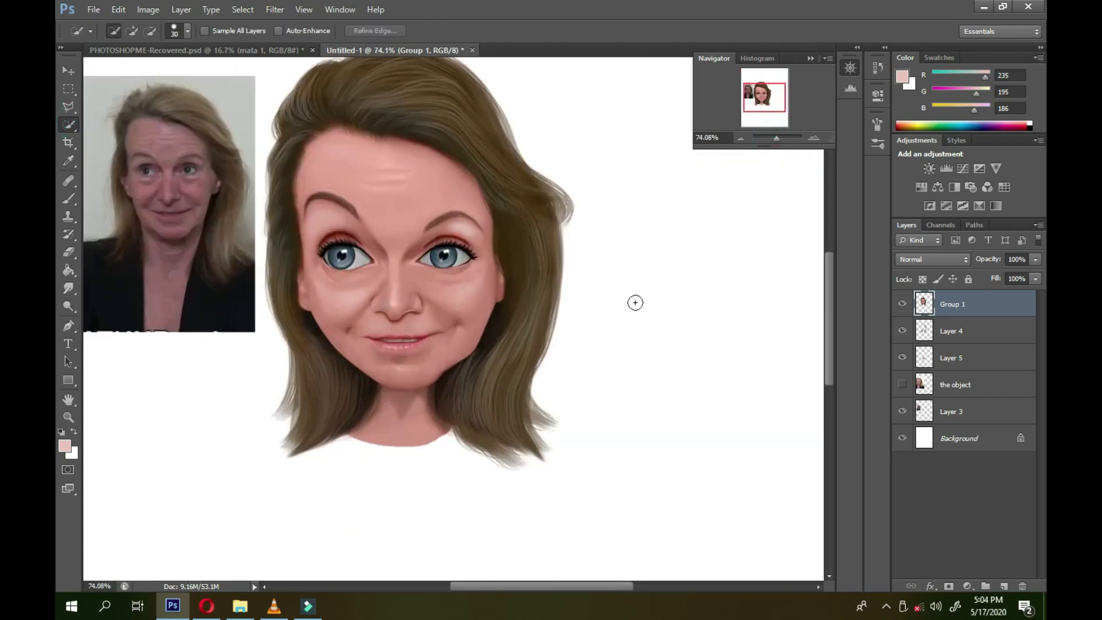
pyautogui.scroll(3, 634, 300)
pyautogui.rightClick(565, 251)
pyautogui.press('Escape')
pyautogui.press('b')
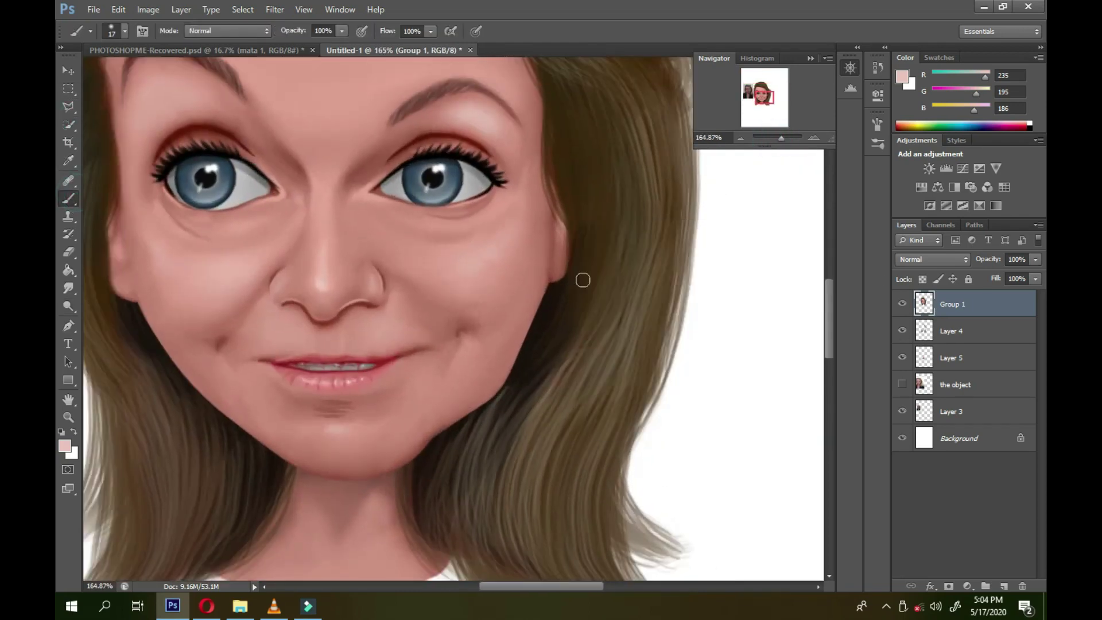
pyautogui.rightClick(582, 278)
pyautogui.press('Escape')
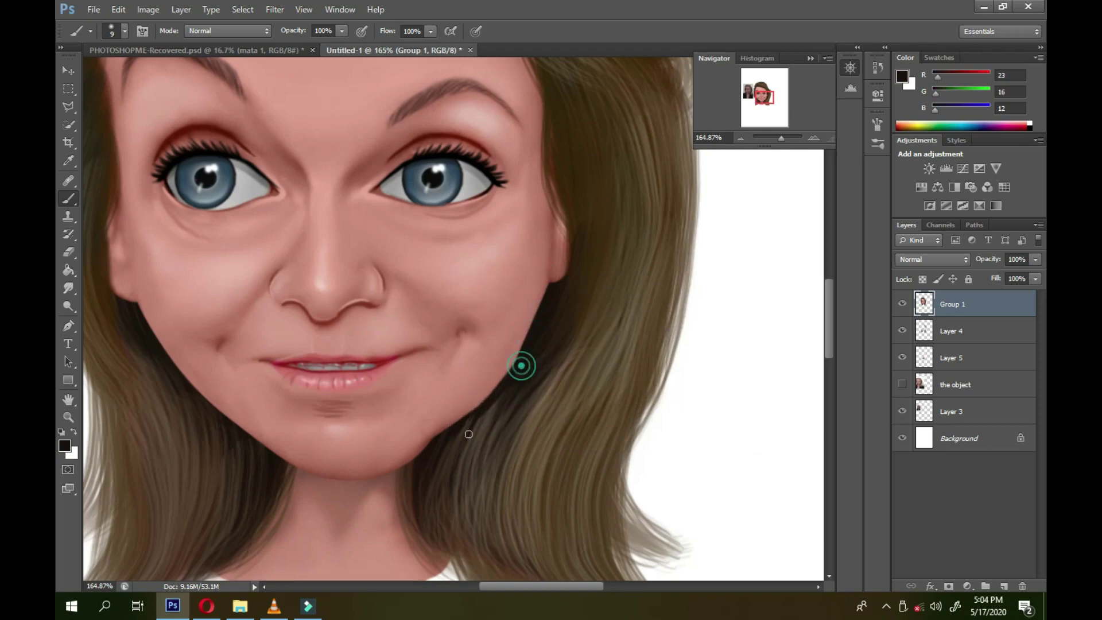
pyautogui.click(296, 317)
# - Paint dark strands along the hairline, then undo the stray right-side strand
pyautogui.hscroll(-3, 310, 424)
pyautogui.scroll(3, 316, 433)
pyautogui.hscroll(-1, 316, 433)
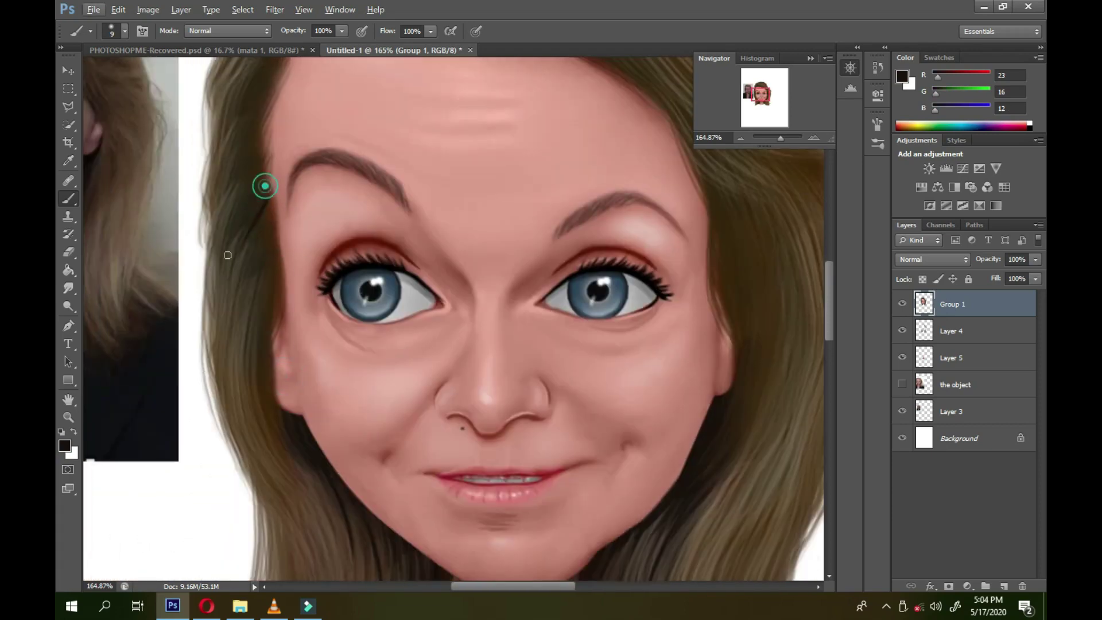
pyautogui.moveTo(264, 241); pyautogui.dragTo(264, 318)
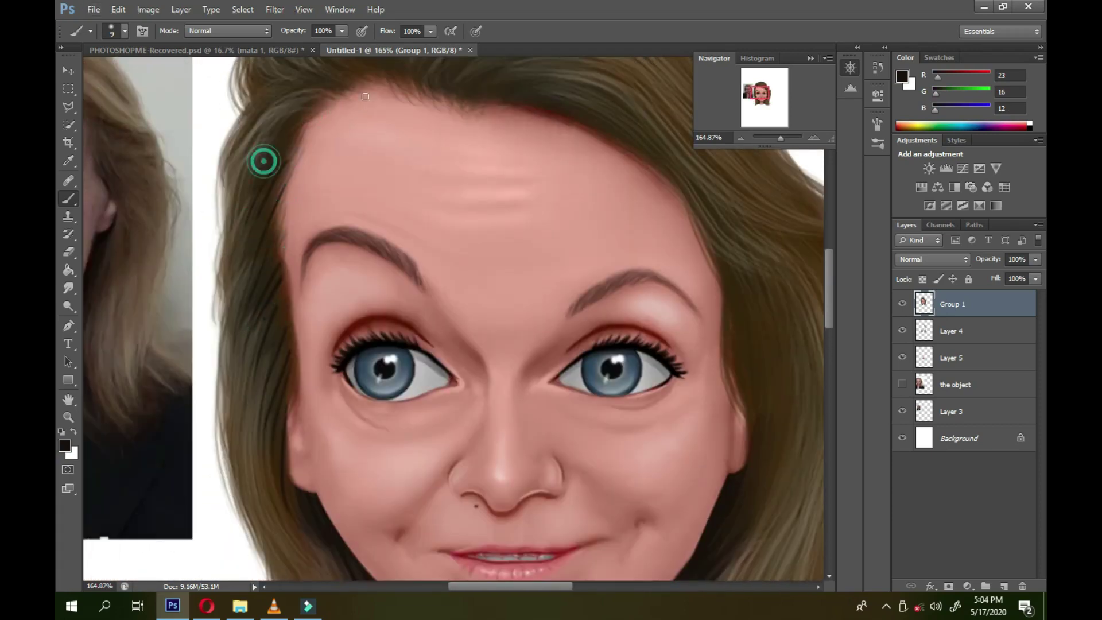
pyautogui.scroll(3, 253, 241)
pyautogui.hscroll(1, 252, 241)
pyautogui.moveTo(374, 155); pyautogui.dragTo(383, 154)
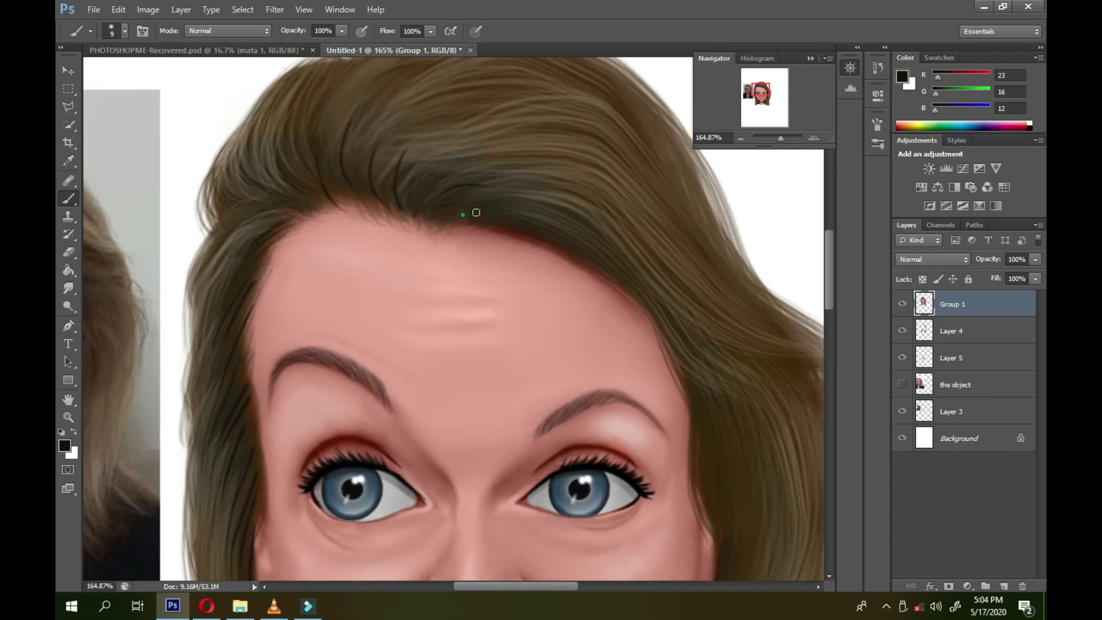
pyautogui.moveTo(600, 272); pyautogui.dragTo(677, 381)
pyautogui.moveTo(688, 350); pyautogui.dragTo(582, 218)
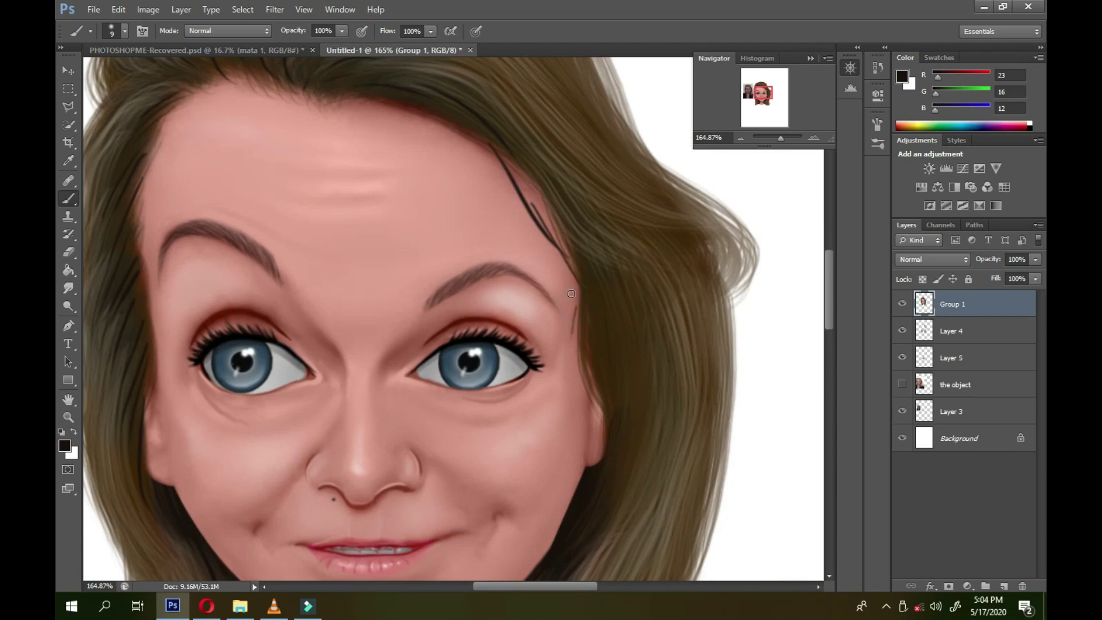
pyautogui.hotkey('ctrl', 'z')
# - Sample skin pink from the forehead and paint over the lines between the brows
pyautogui.scroll(-3, 574, 297)
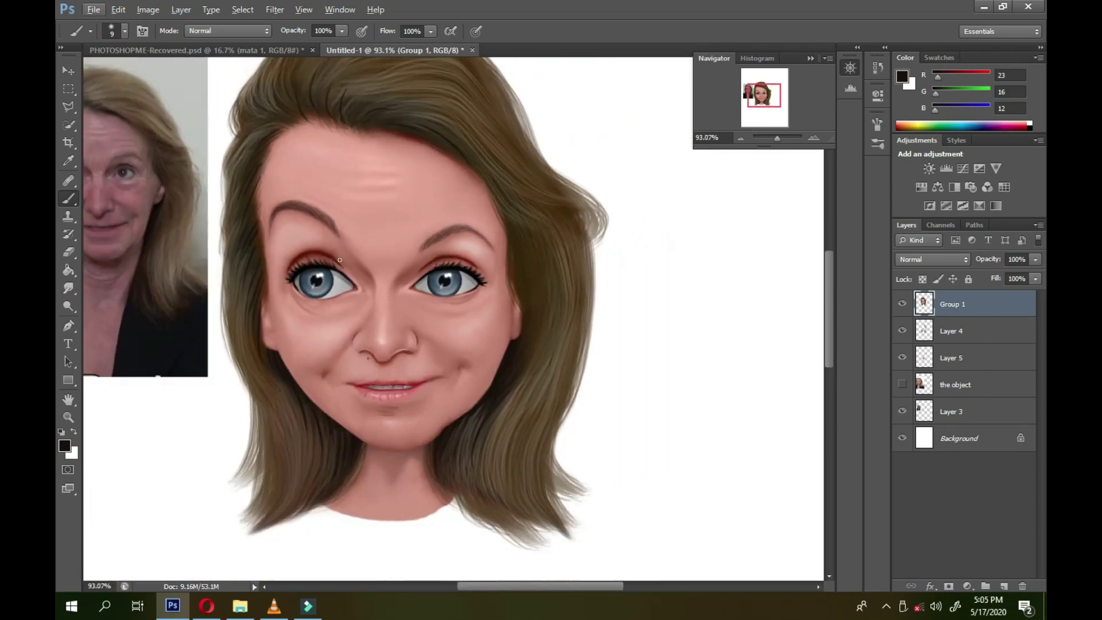
pyautogui.scroll(-1, 351, 207)
pyautogui.scroll(3, 360, 132)
pyautogui.scroll(1, 360, 132)
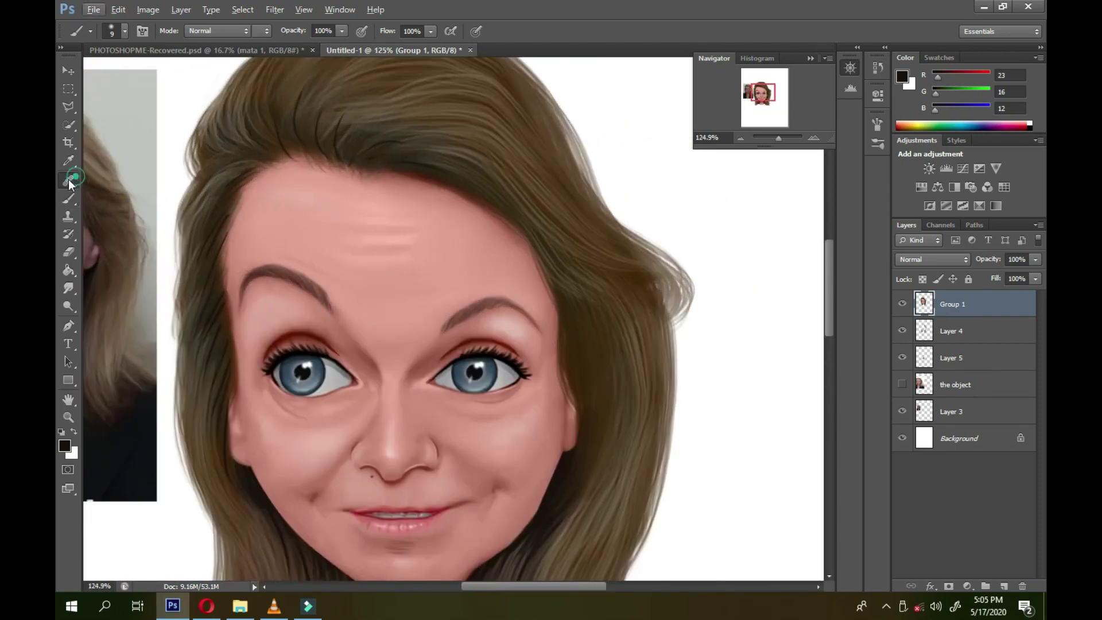
pyautogui.click(69, 198)
pyautogui.scroll(5, 467, 253)
pyautogui.rightClick(465, 253)
pyautogui.keyDown('alt'); pyautogui.click(294, 310); pyautogui.keyUp('alt')
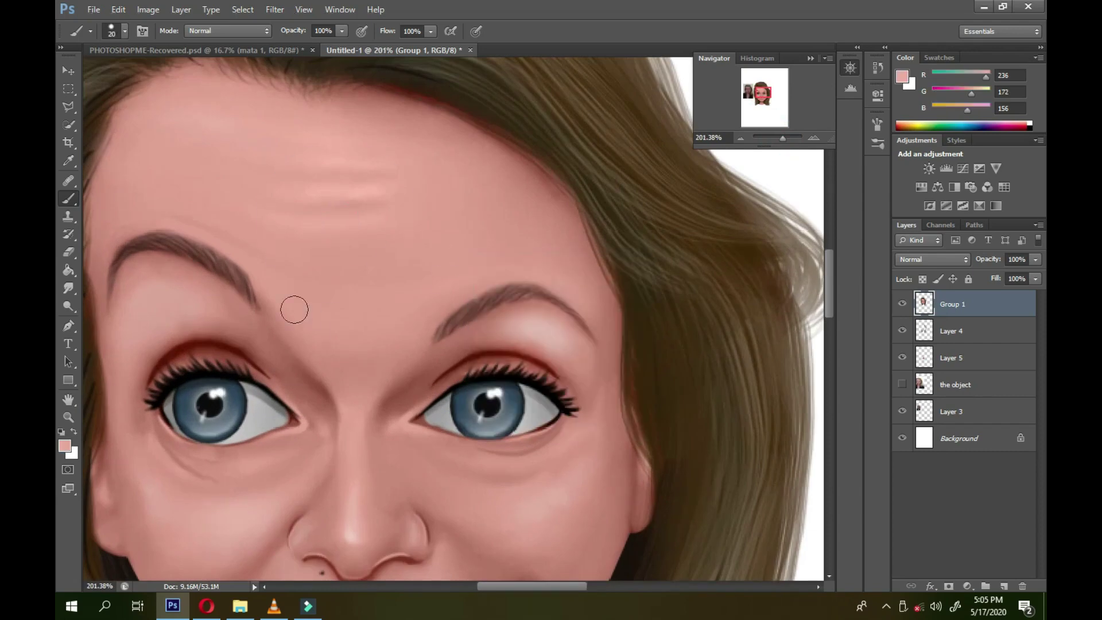
pyautogui.moveTo(258, 282); pyautogui.dragTo(344, 378)
pyautogui.moveTo(439, 307)
pyautogui.mouseDown()
pyautogui.moveTo(359, 385)
pyautogui.moveTo(393, 338)
pyautogui.mouseUp()
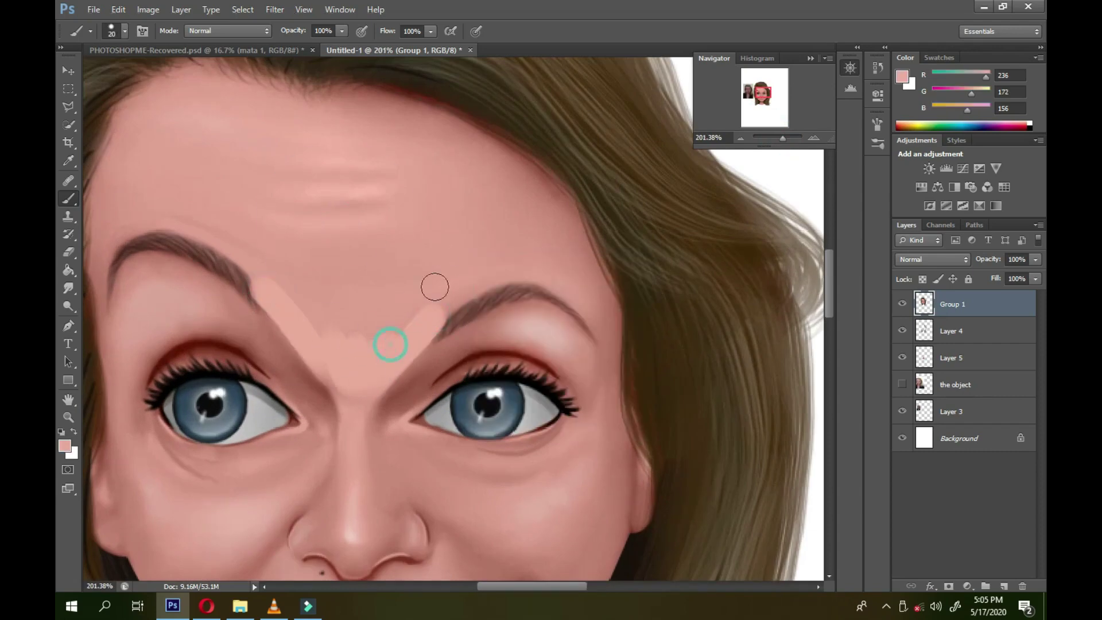
# - Smudge the pink strokes between the brows and nose bridge softly into the skin
pyautogui.click(68, 288)
pyautogui.moveTo(369, 295); pyautogui.dragTo(281, 304)
pyautogui.moveTo(356, 344)
pyautogui.mouseDown()
pyautogui.moveTo(431, 295)
pyautogui.moveTo(351, 404)
pyautogui.moveTo(295, 364)
pyautogui.moveTo(302, 322)
pyautogui.mouseUp()
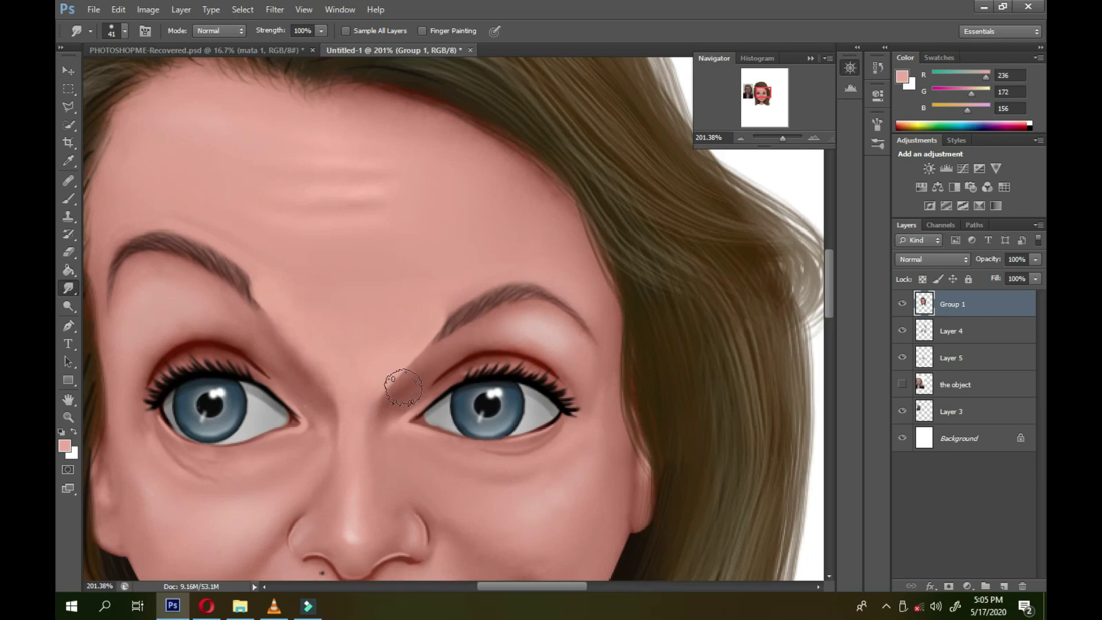
pyautogui.moveTo(393, 376); pyautogui.dragTo(407, 346)
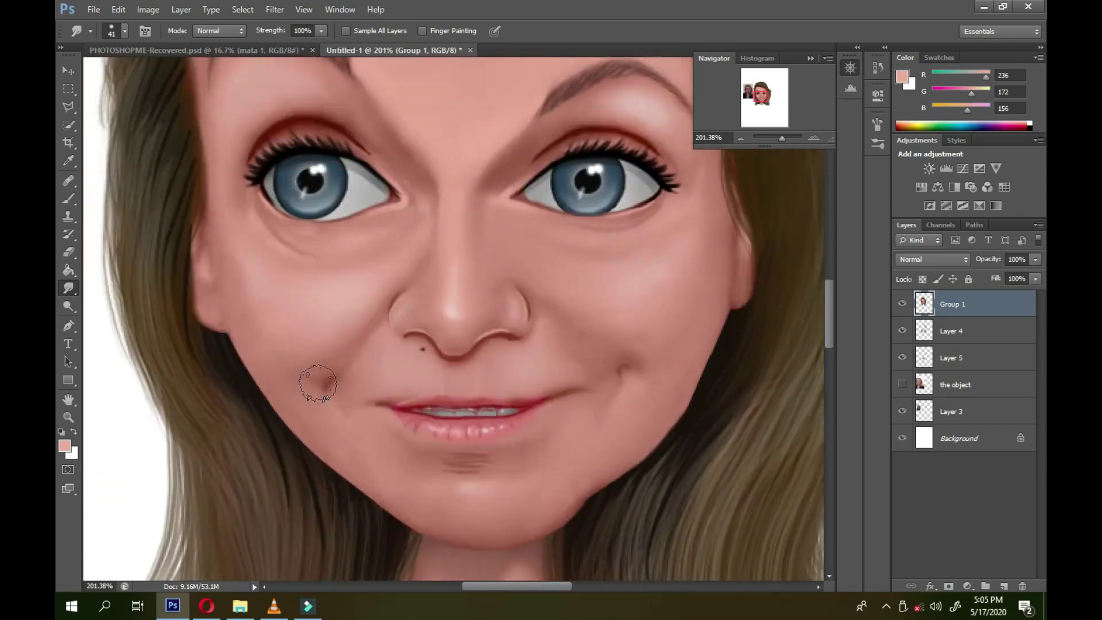
pyautogui.moveTo(781, 137); pyautogui.dragTo(777, 138)
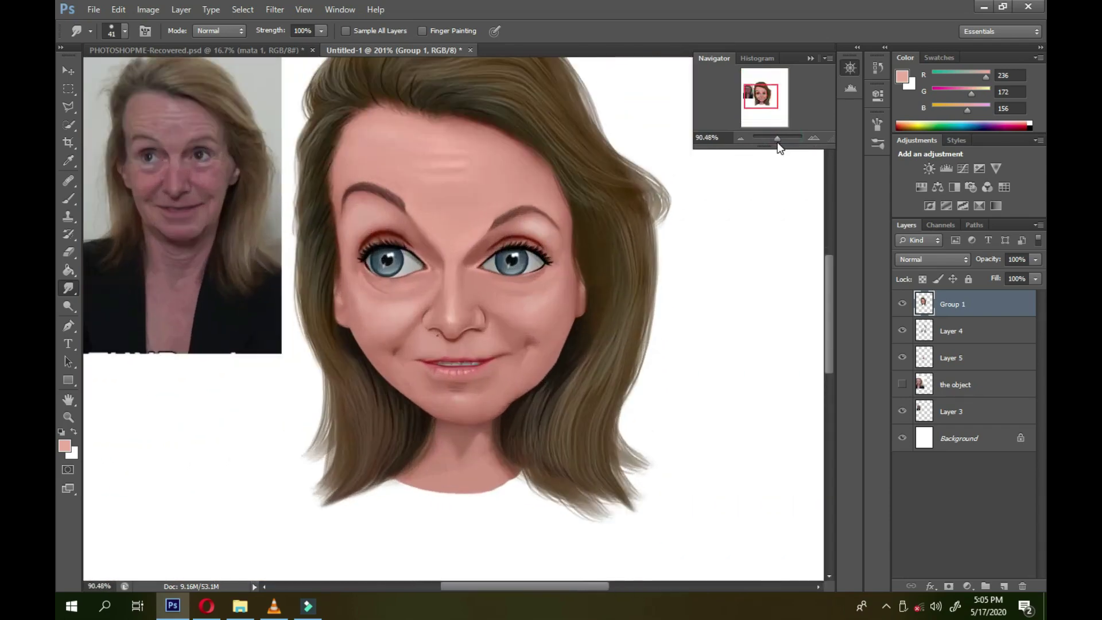
# - Sample the light hair colour from the reference photo and set an 8 px brush
pyautogui.hotkey('ctrl', '1')
pyautogui.press('b')
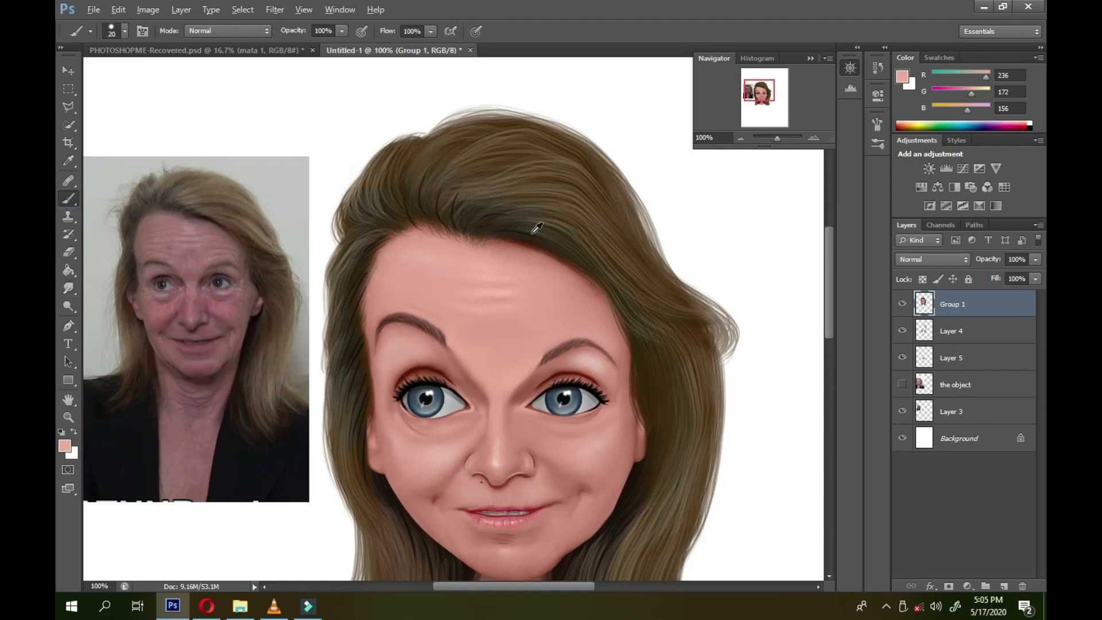
pyautogui.keyDown('alt'); pyautogui.click(531, 239); pyautogui.keyUp('alt')
pyautogui.rightClick(559, 206)
pyautogui.press('Return')
pyautogui.keyDown('alt'); pyautogui.click(634, 346); pyautogui.keyUp('alt')
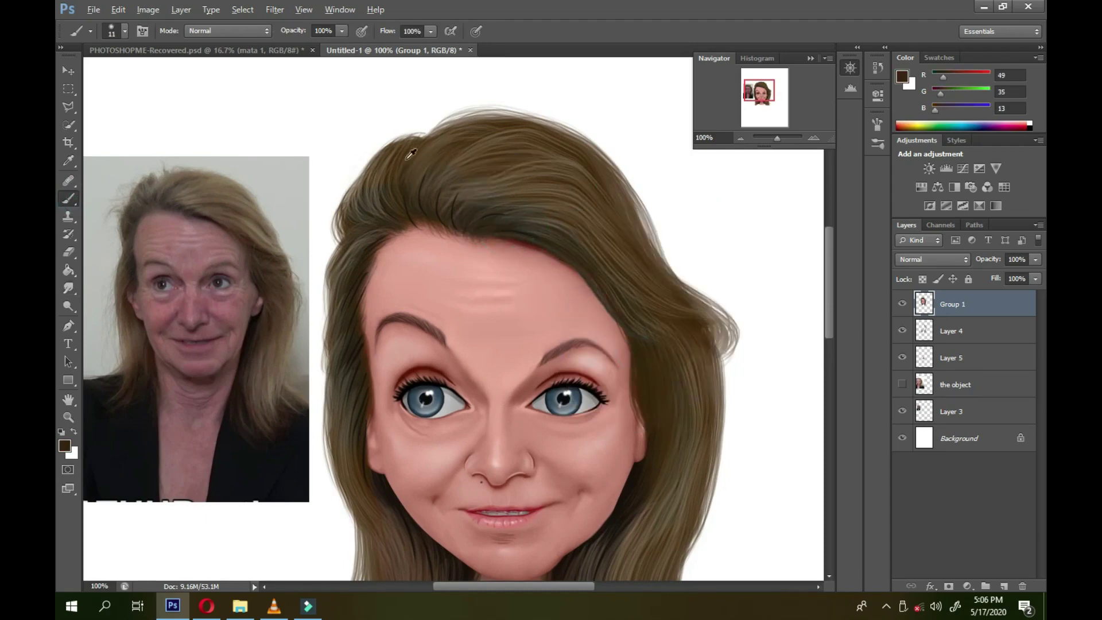
pyautogui.keyDown('alt'); pyautogui.click(188, 197); pyautogui.keyUp('alt')
pyautogui.rightClick(390, 324)
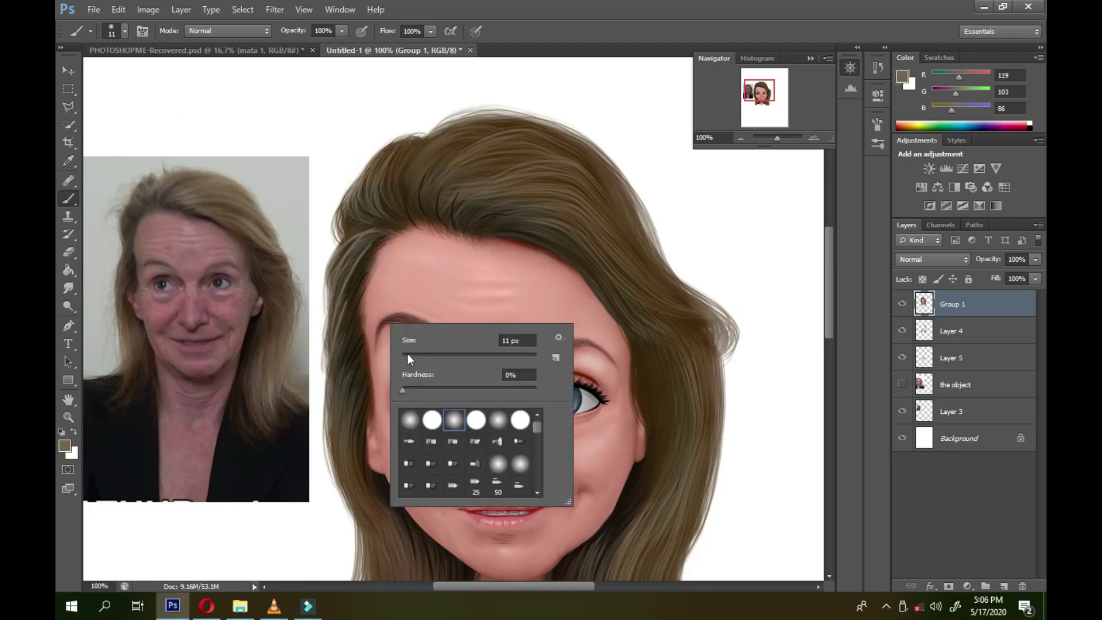
pyautogui.write('8')
pyautogui.press('Return')
# - Paint thin light strands through the hair on the left and right sides
pyautogui.moveTo(360, 284)
pyautogui.mouseDown()
pyautogui.moveTo(339, 350)
pyautogui.moveTo(350, 436)
pyautogui.mouseUp()
pyautogui.scroll(-5, 386, 241)
pyautogui.moveTo(380, 368); pyautogui.dragTo(373, 418)
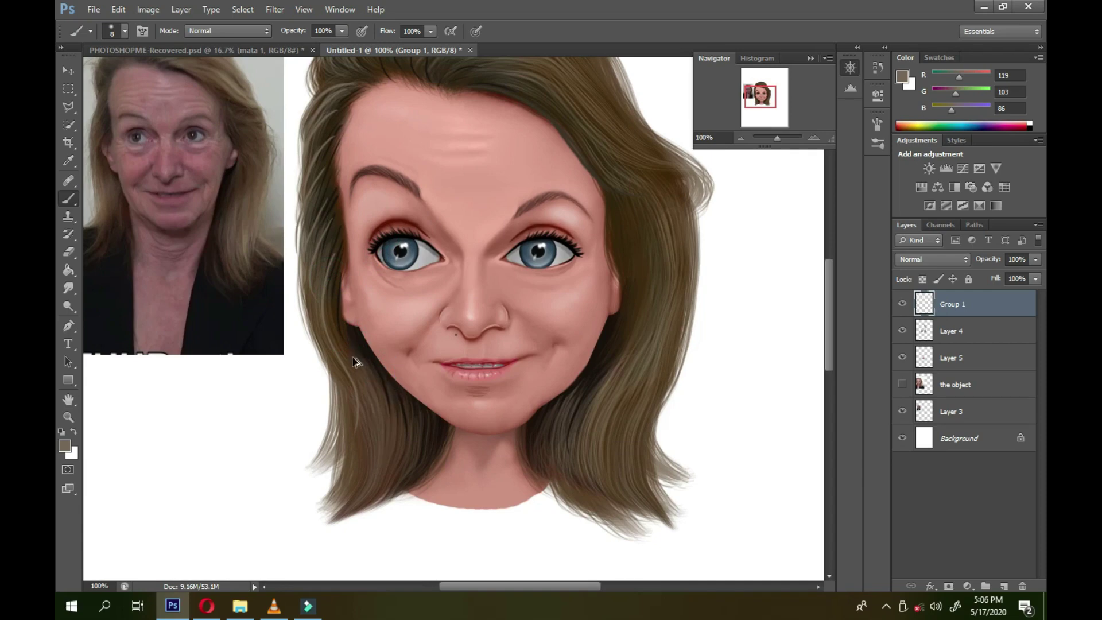
pyautogui.moveTo(381, 459); pyautogui.dragTo(369, 373)
pyautogui.moveTo(628, 172); pyautogui.dragTo(639, 344)
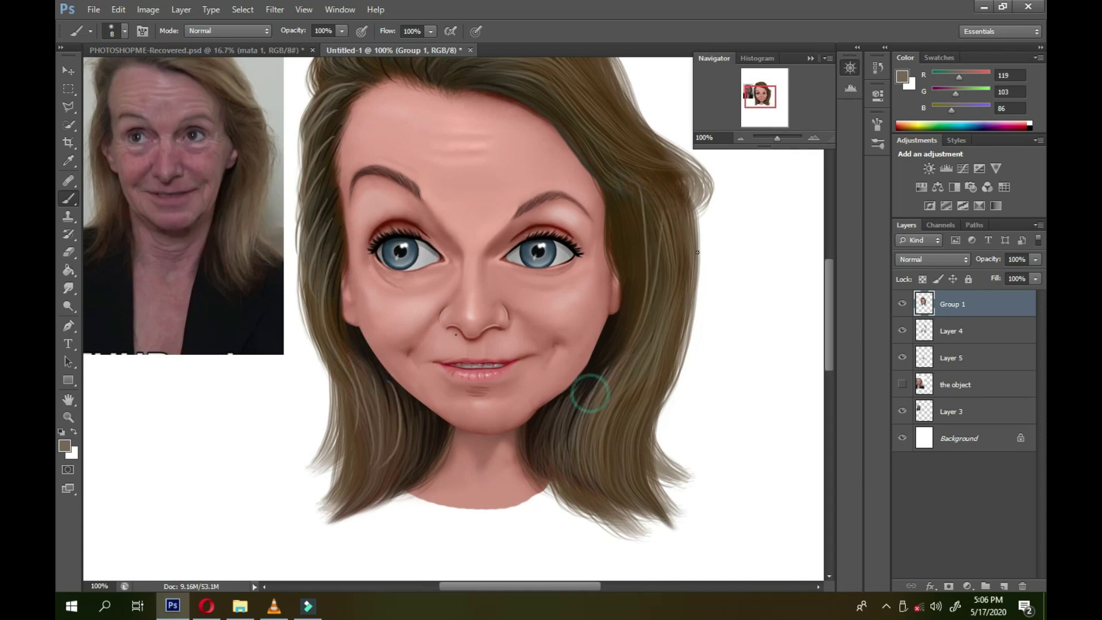
pyautogui.moveTo(677, 310); pyautogui.dragTo(669, 202)
pyautogui.scroll(5, 474, 217)
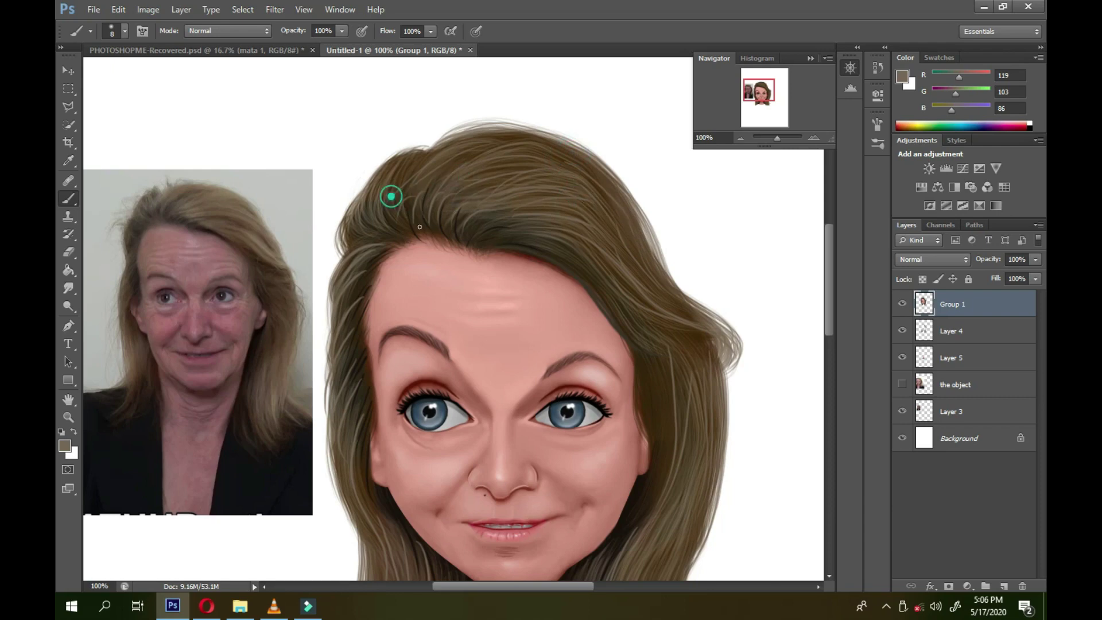
pyautogui.moveTo(420, 227); pyautogui.dragTo(497, 231)
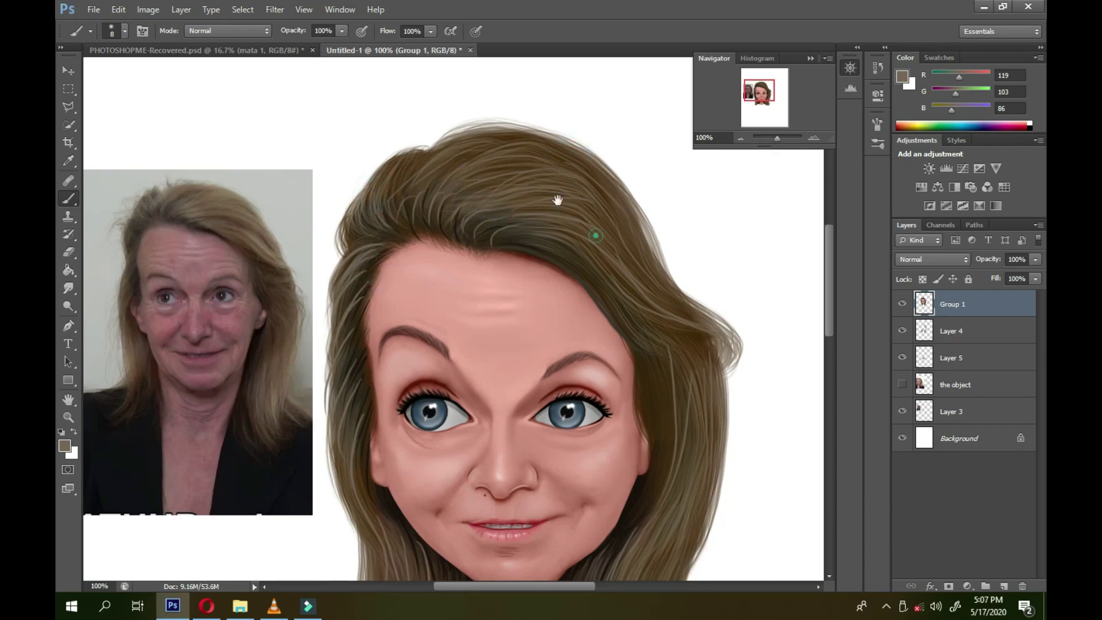
pyautogui.moveTo(557, 200); pyautogui.dragTo(490, 141)
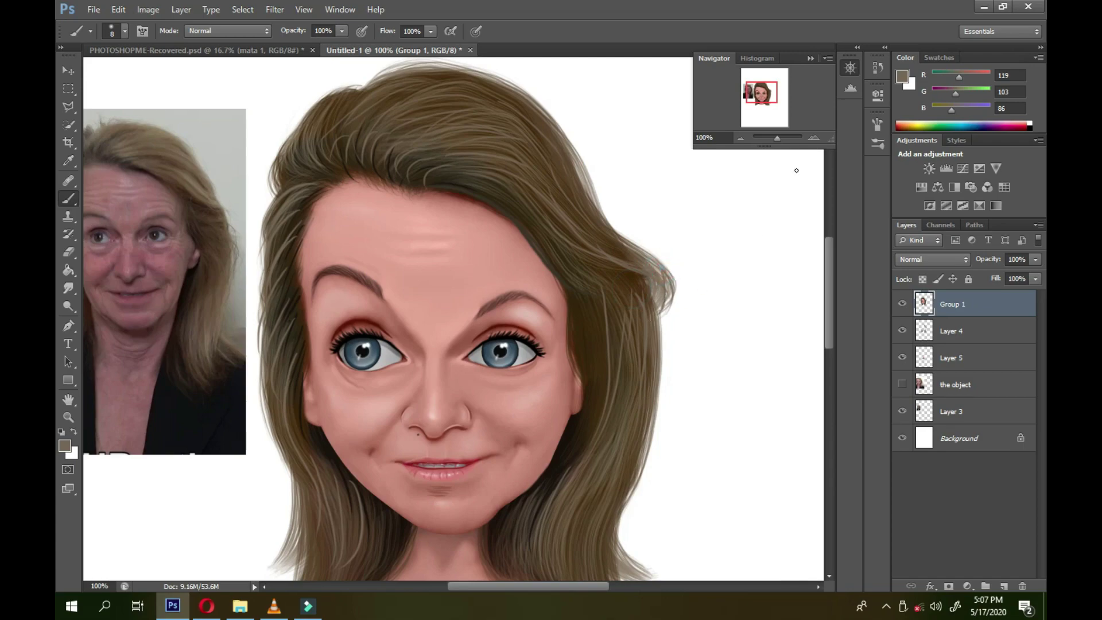
pyautogui.moveTo(777, 137); pyautogui.dragTo(773, 138)
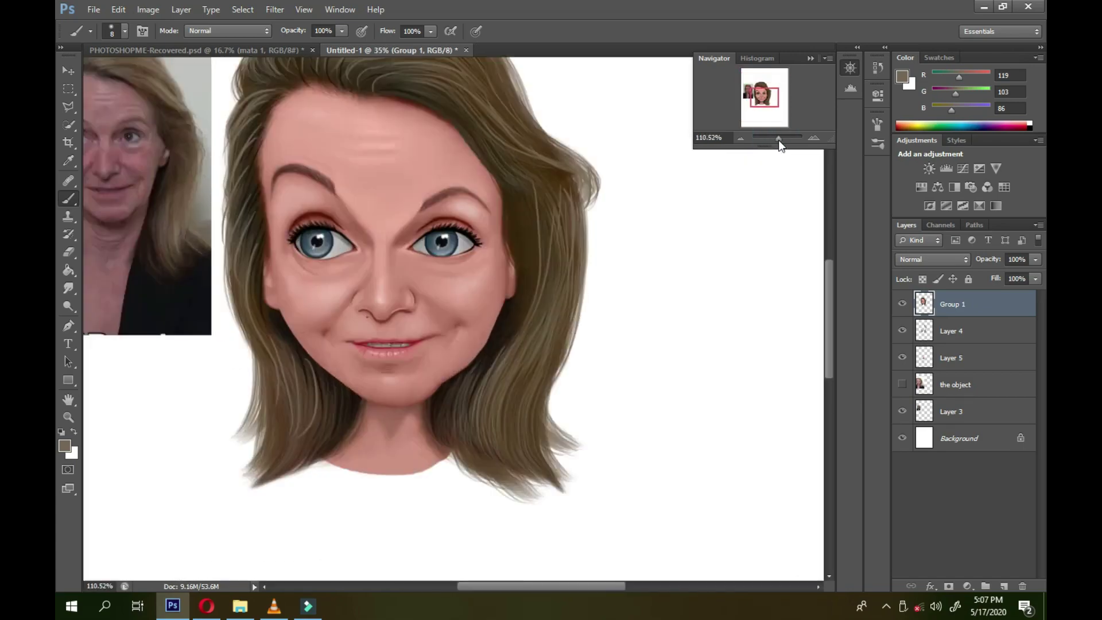
pyautogui.moveTo(356, 184); pyautogui.dragTo(385, 221)
pyautogui.click(70, 307)
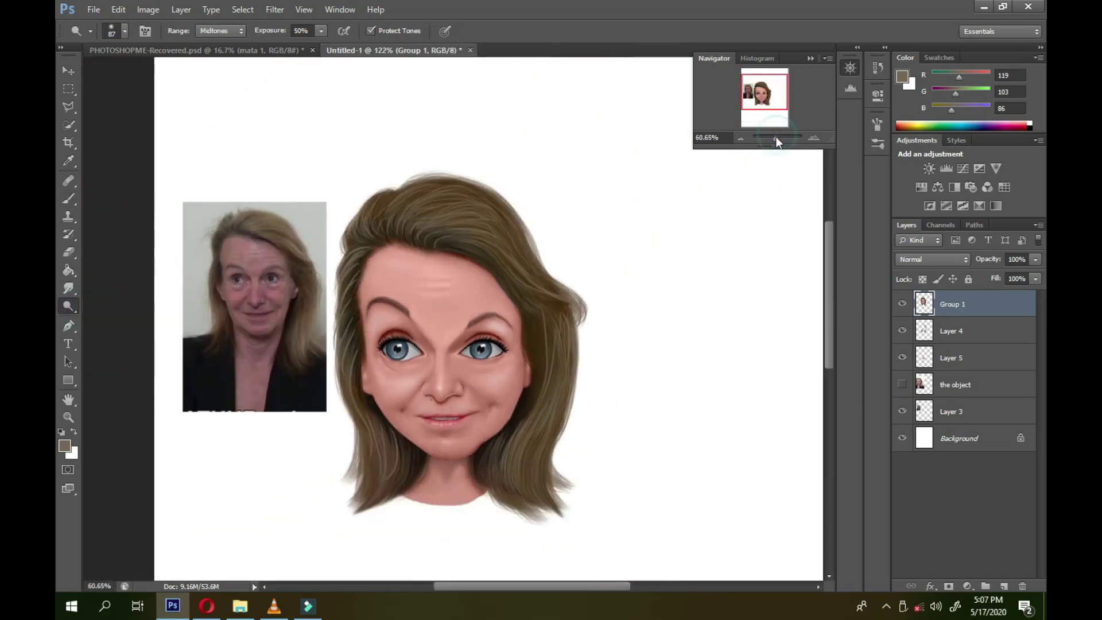
# - Burn the hair along the top and right side with a 94 px brush
pyautogui.moveTo(117, 286); pyautogui.dragTo(356, 155)
pyautogui.rightClick(450, 226)
pyautogui.click(346, 226)
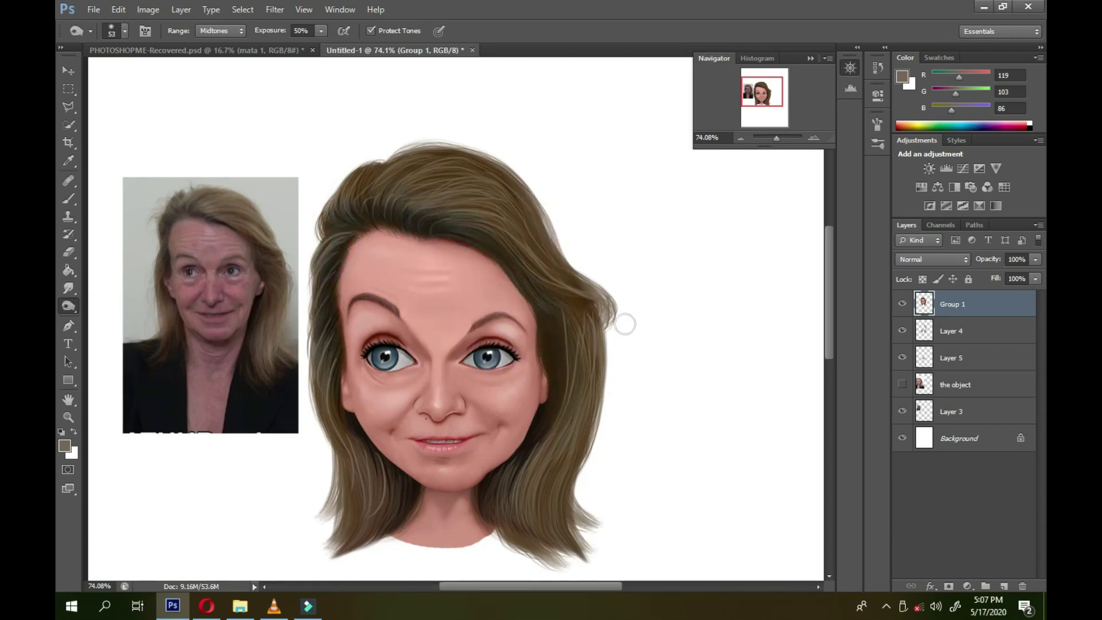
pyautogui.rightClick(68, 306)
pyautogui.click(109, 315)
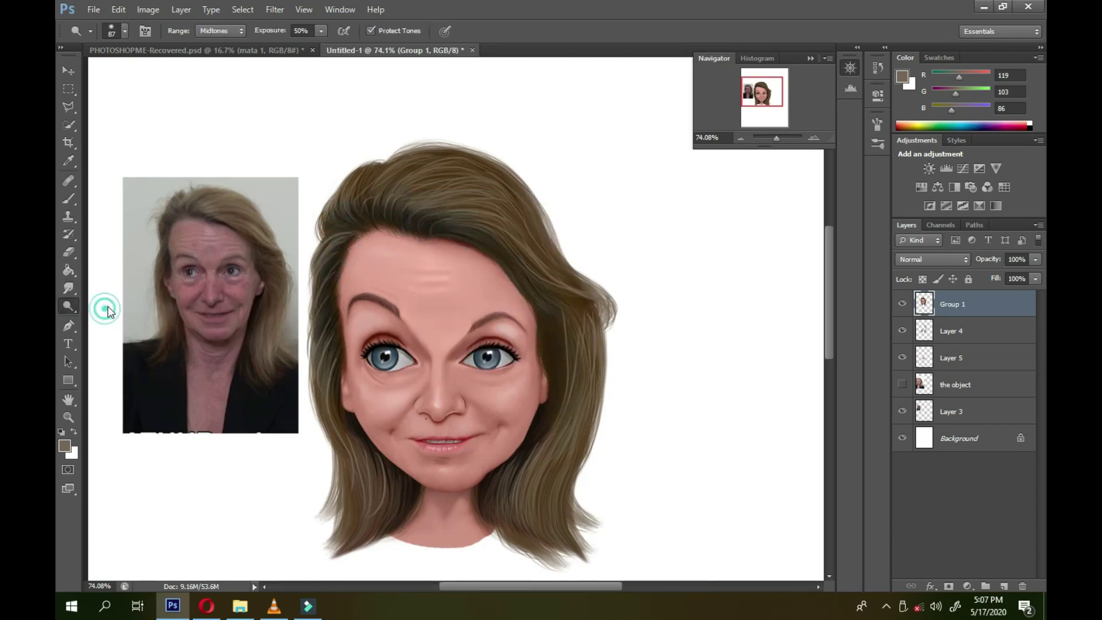
pyautogui.rightClick(459, 201)
pyautogui.moveTo(545, 215); pyautogui.dragTo(566, 215)
pyautogui.click(504, 223)
pyautogui.moveTo(460, 153)
pyautogui.mouseDown()
pyautogui.moveTo(546, 207)
pyautogui.moveTo(572, 346)
pyautogui.moveTo(614, 411)
pyautogui.mouseUp()
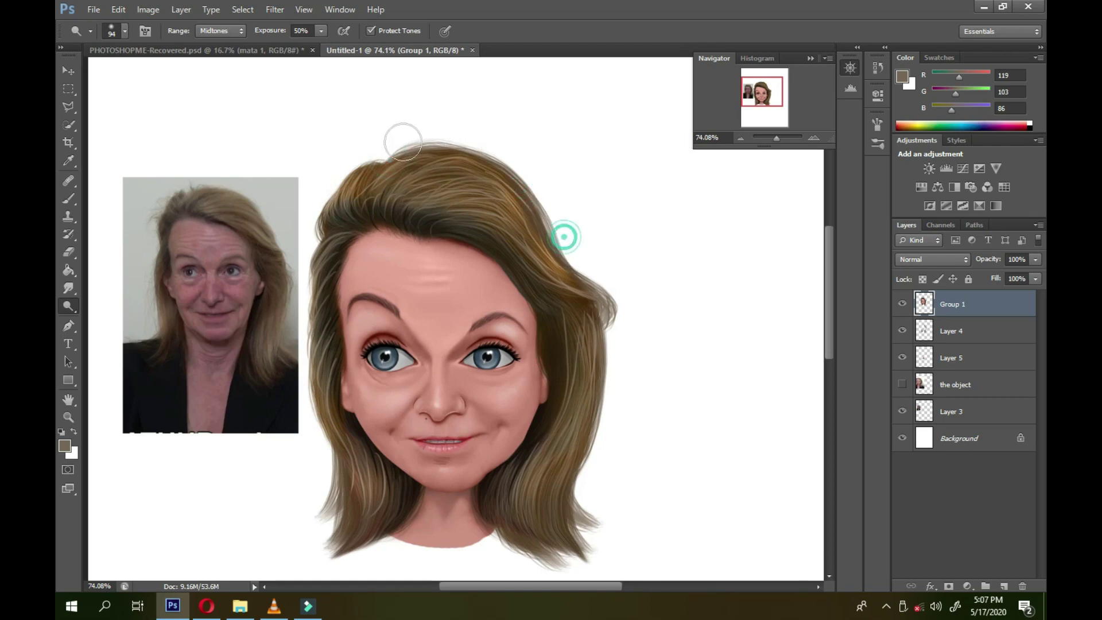
pyautogui.moveTo(775, 137); pyautogui.dragTo(778, 138)
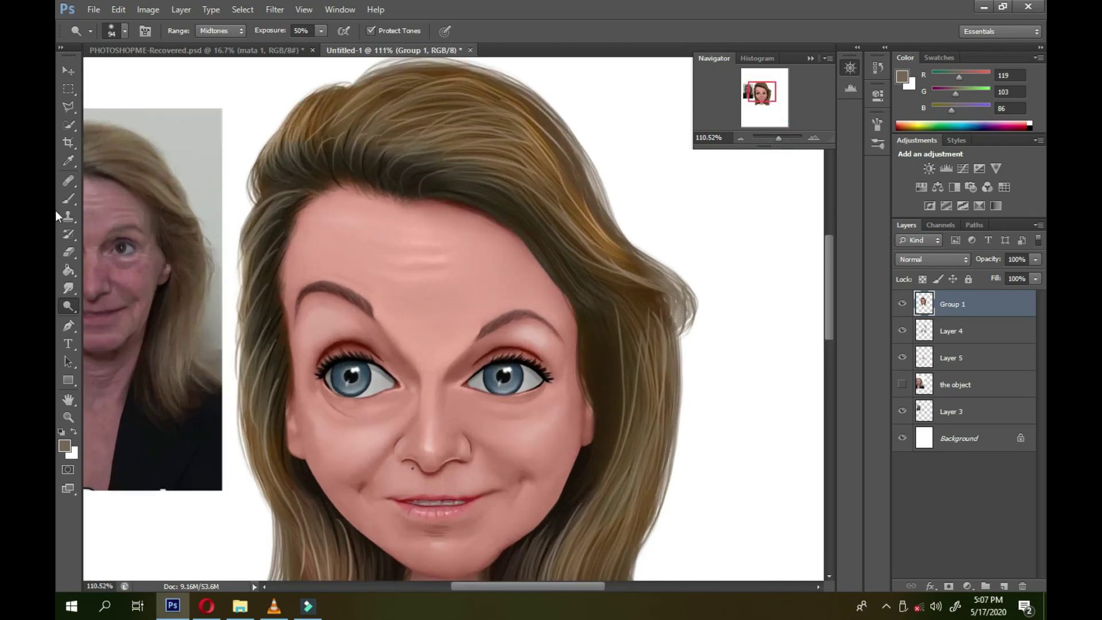
# - Dab speckled texture onto the hair using a speckle preset and sampled hair browns
pyautogui.press('b')
pyautogui.rightClick(407, 144)
pyautogui.doubleClick(539, 290)
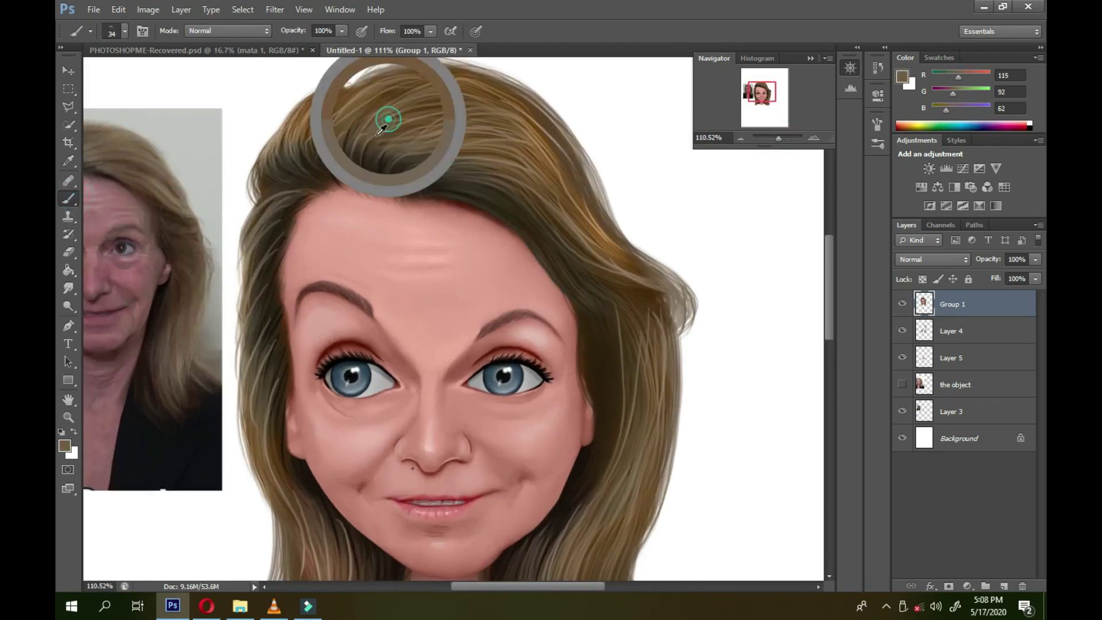
pyautogui.click(421, 161)
pyautogui.hotkey('ctrl', 'z')
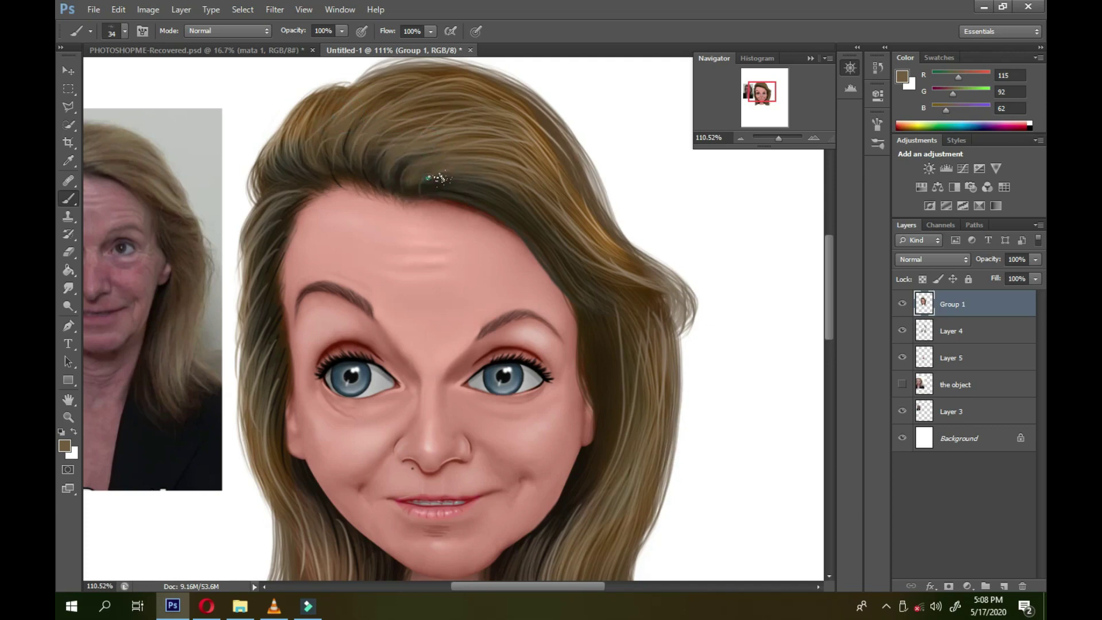
pyautogui.keyDown('alt'); pyautogui.click(626, 269); pyautogui.keyUp('alt')
pyautogui.click(617, 274)
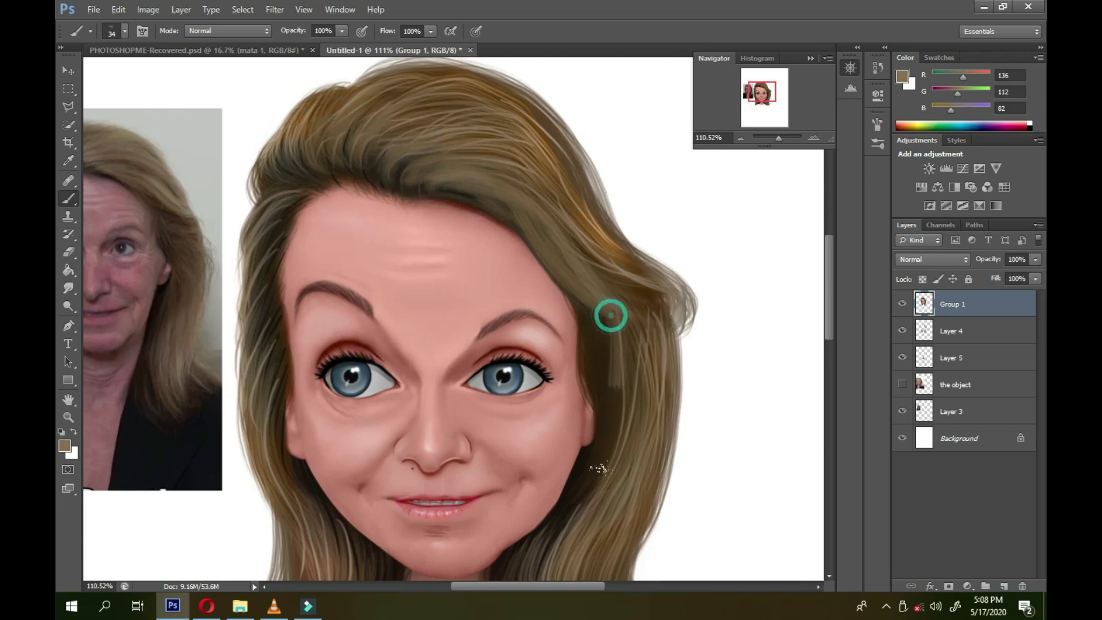
pyautogui.keyDown('alt'); pyautogui.click(637, 325); pyautogui.keyUp('alt')
pyautogui.moveTo(449, 332); pyautogui.dragTo(507, 237)
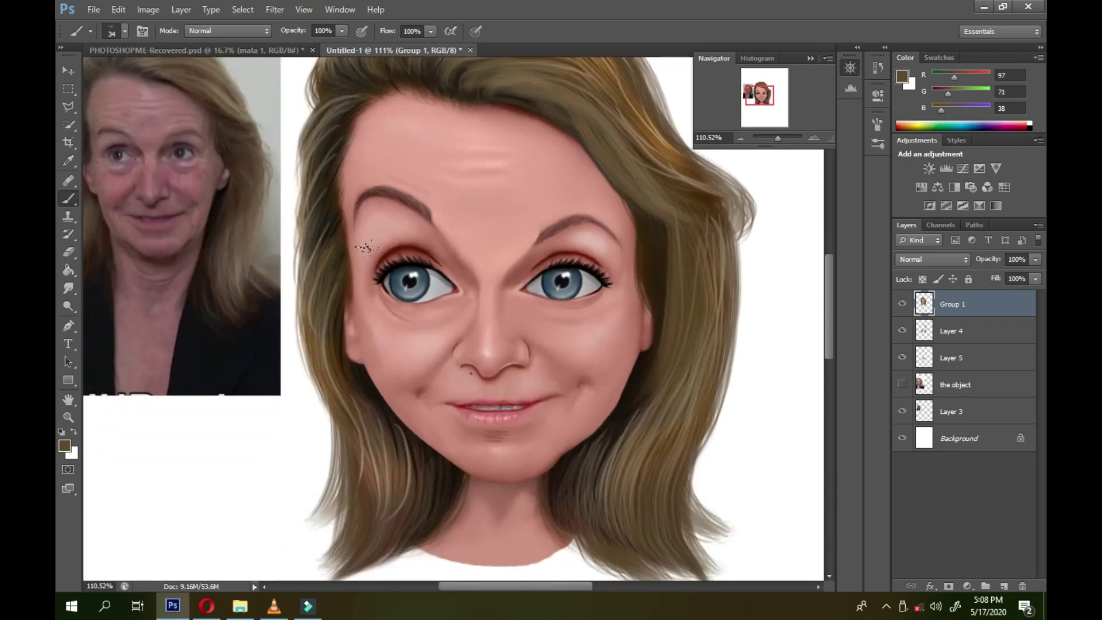
pyautogui.keyDown('alt'); pyautogui.click(328, 185); pyautogui.keyUp('alt')
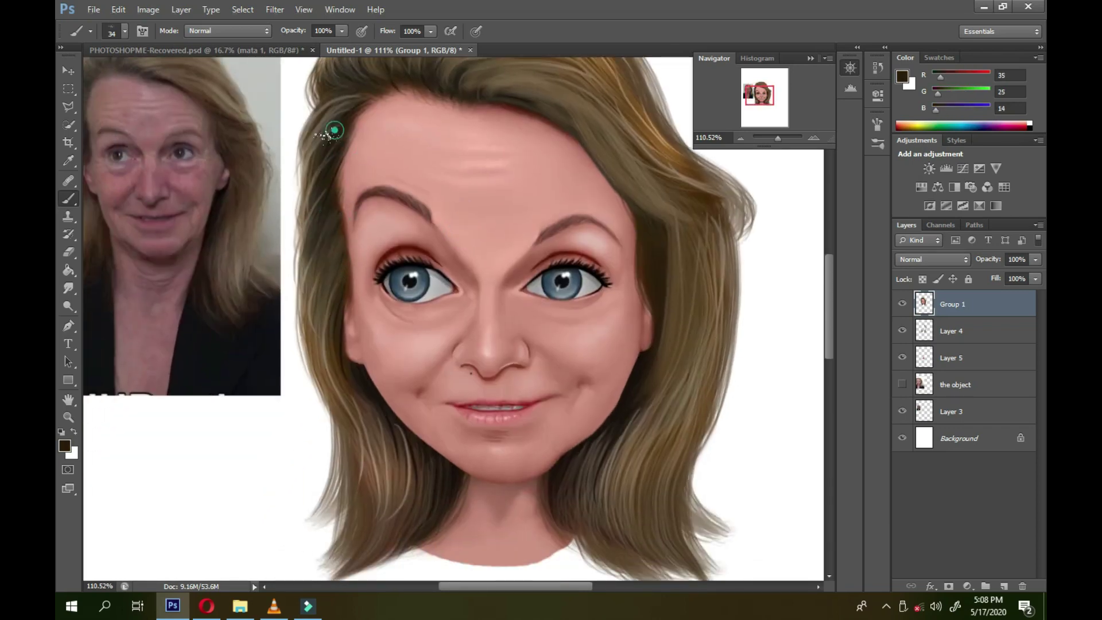